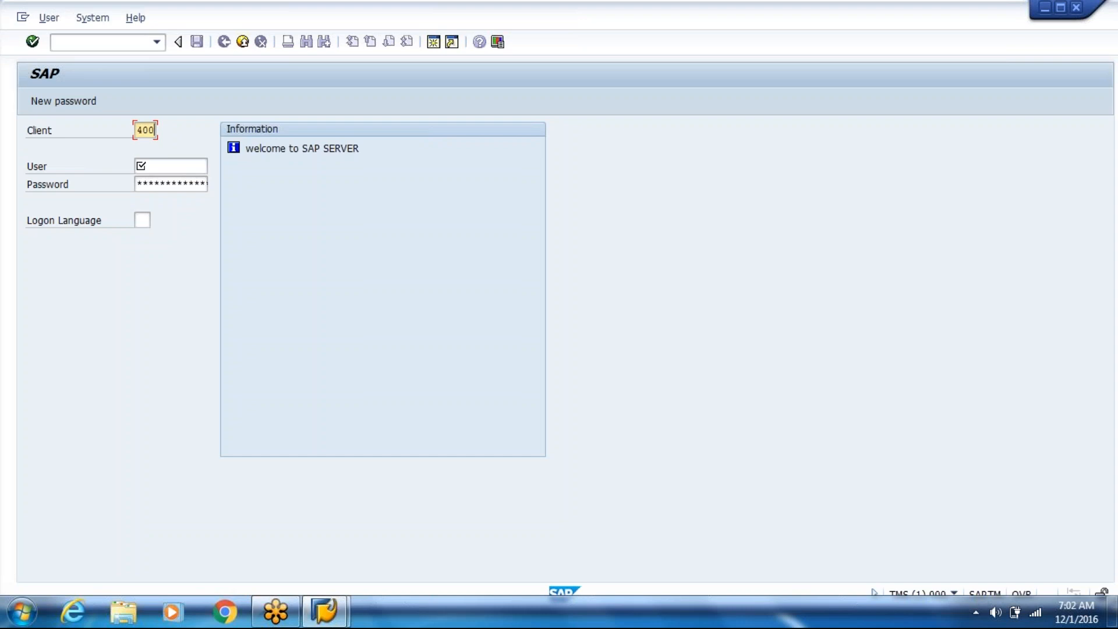
# Step: Log on to client 400 with the trainer user and enter the account password
pyautogui.press('Tab')
pyautogui.press('BackSpace')
pyautogui.press('Down')
pyautogui.press('Return')
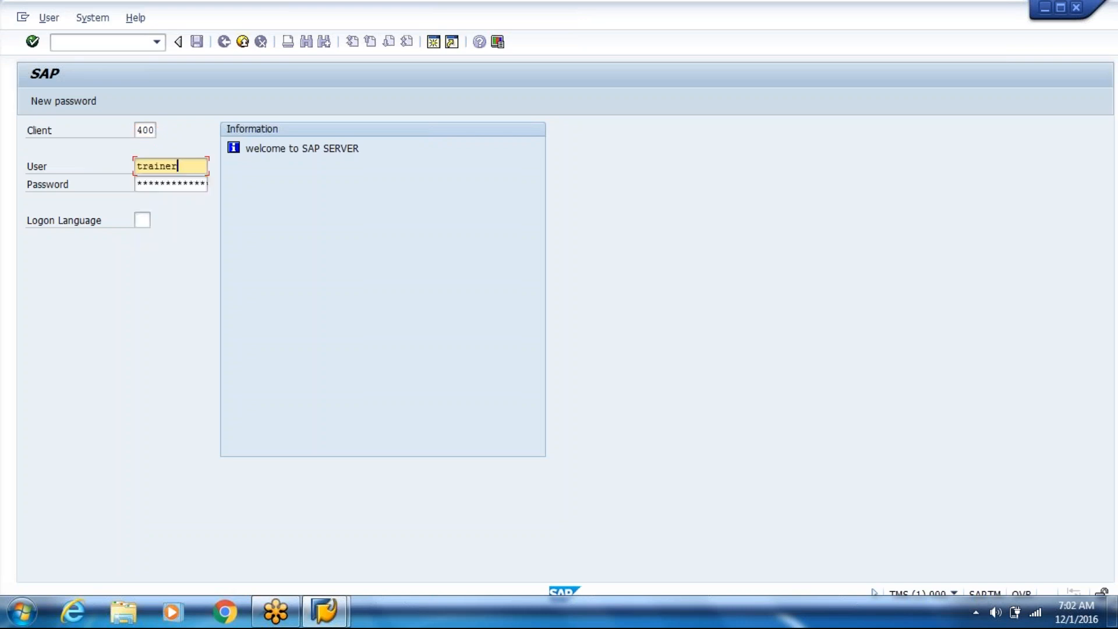
pyautogui.press('Tab')
pyautogui.write('*****')
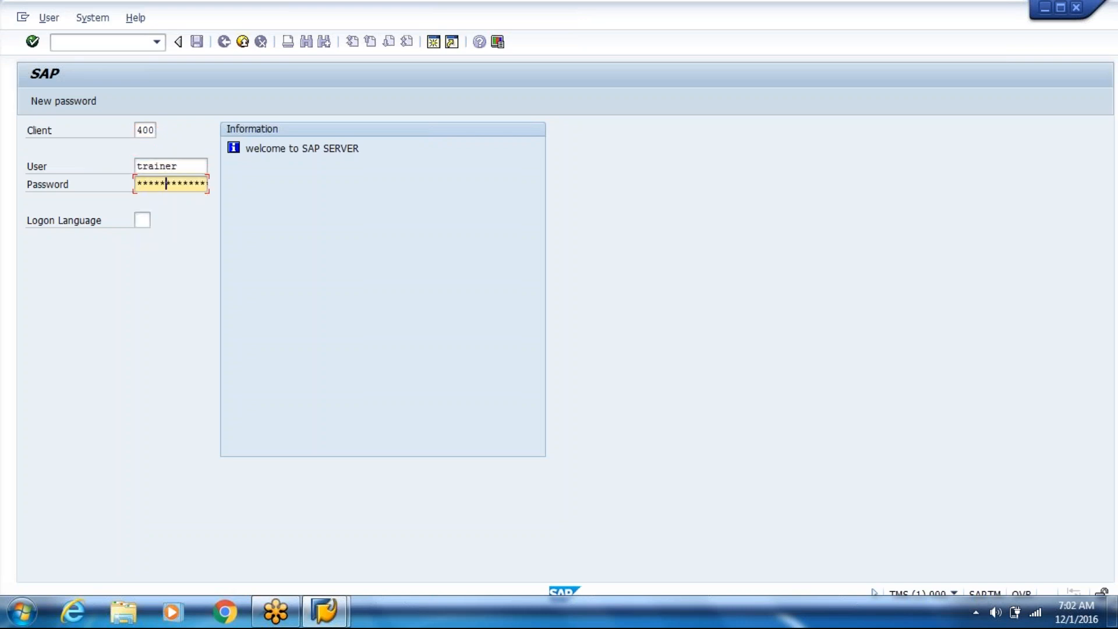
pyautogui.write('****')
pyautogui.press('Return')
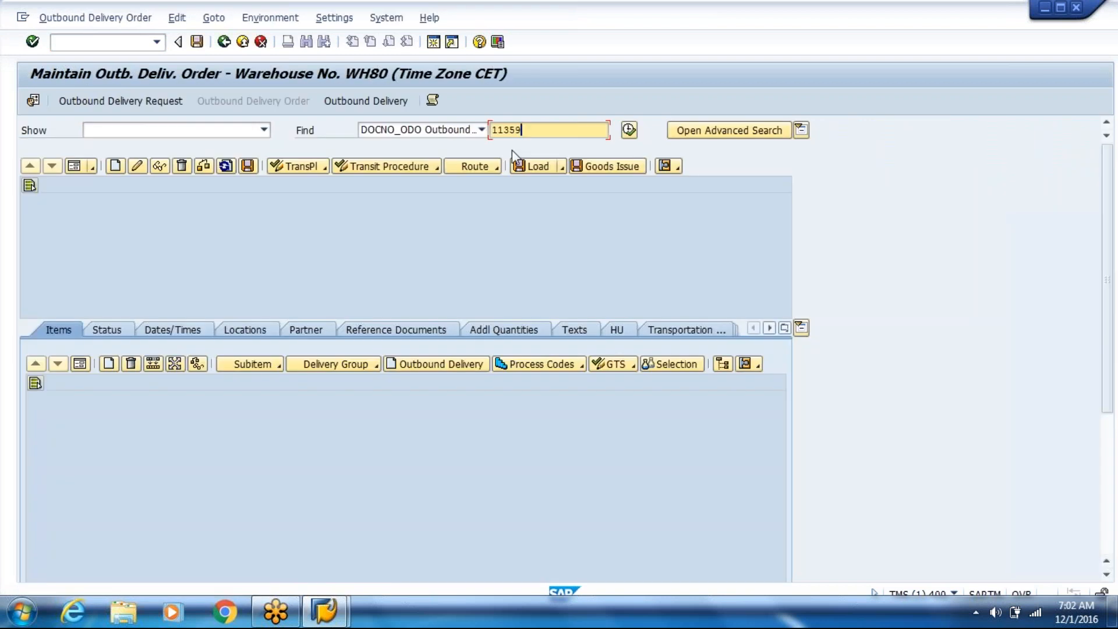
# Step: Find the outbound delivery order in warehouse WH80, searching by its ERP document number instead of the outbound delivery order number
pyautogui.click(631, 131)
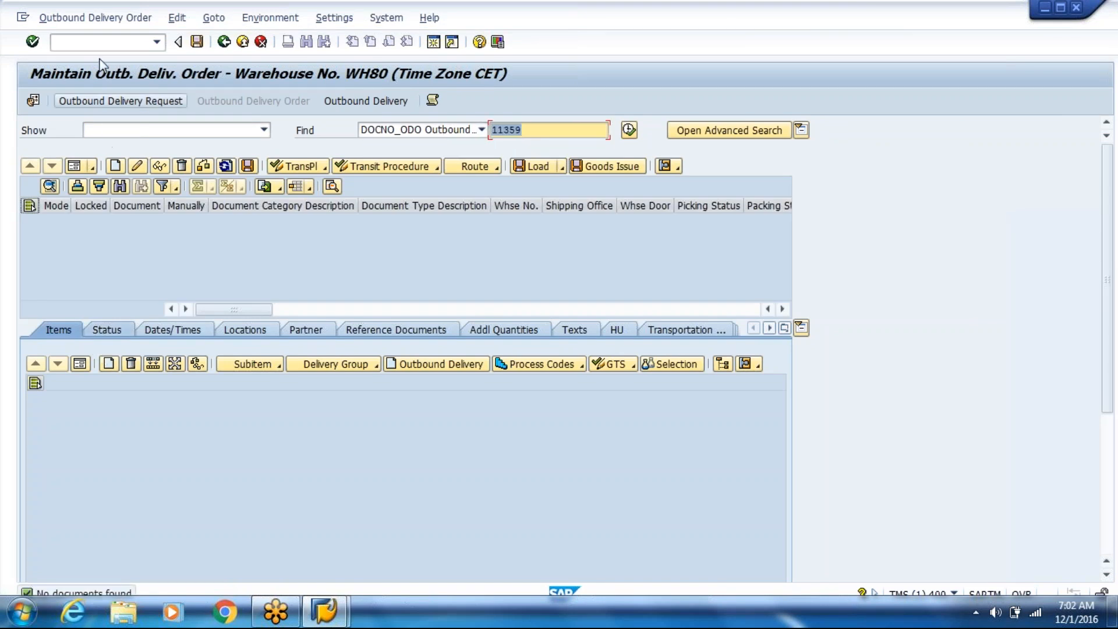
pyautogui.click(445, 134)
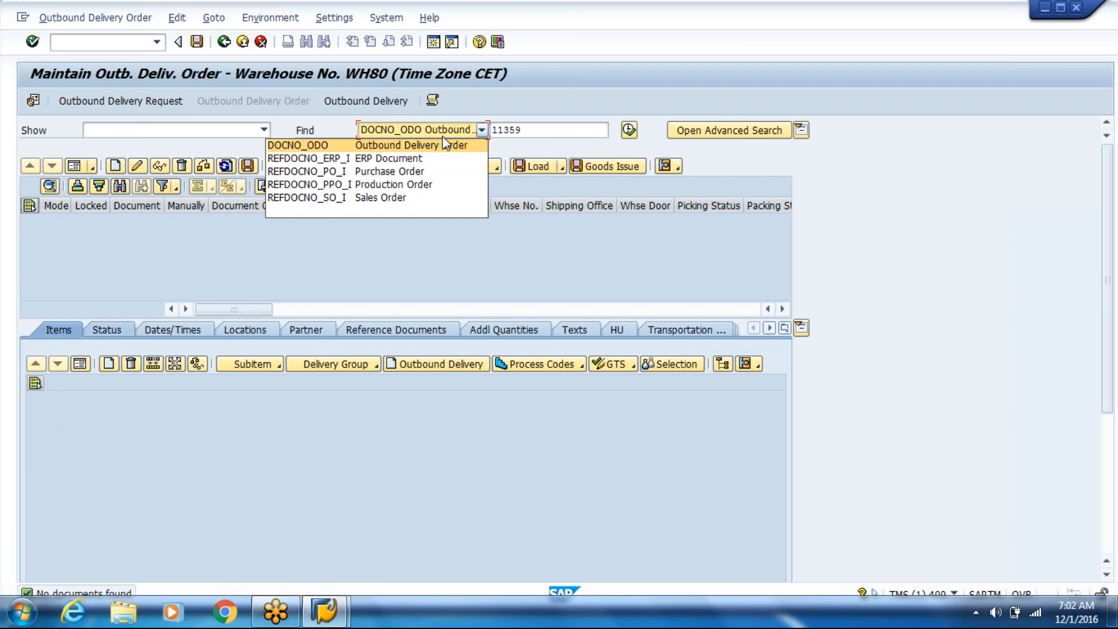
pyautogui.click(406, 156)
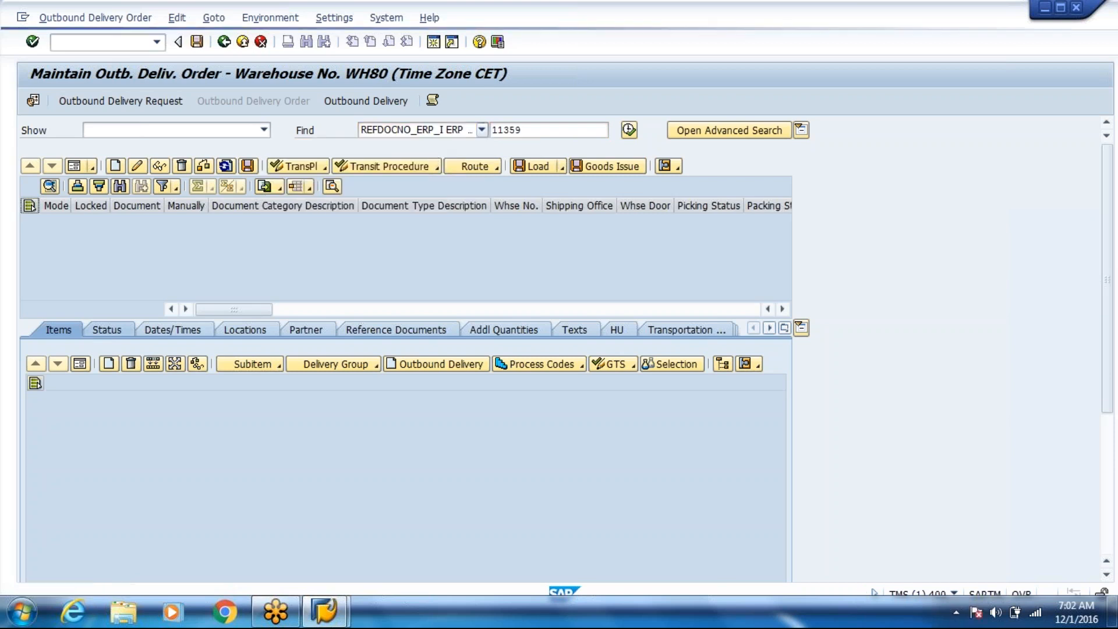
pyautogui.click(512, 134)
pyautogui.write('80017256')
pyautogui.click(575, 132)
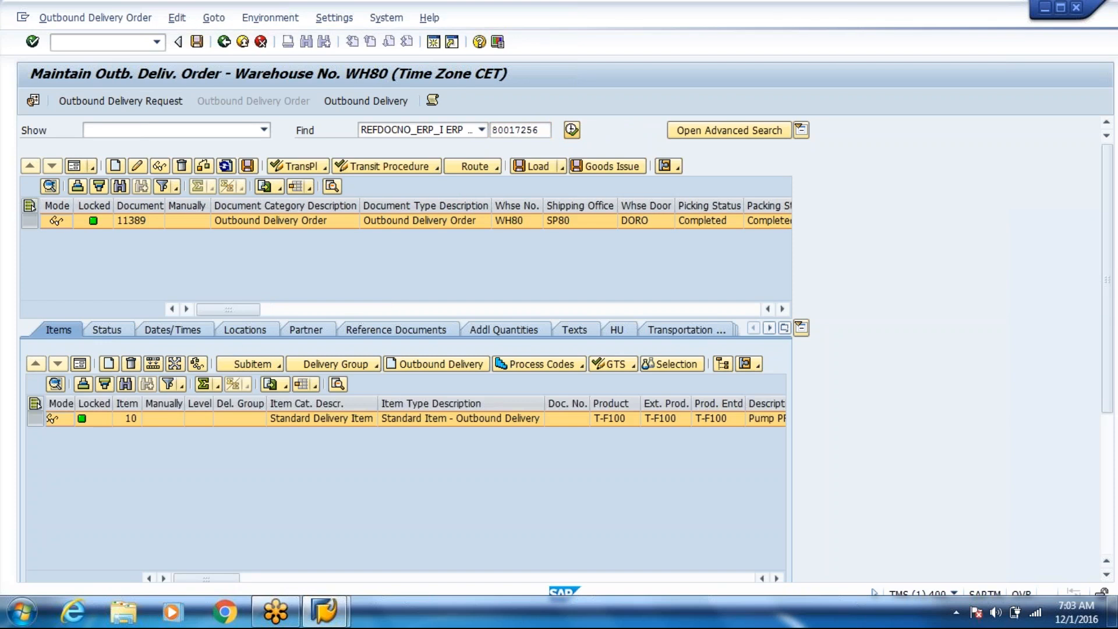
# Step: Open the form view of the T-F100 item and check the staging bay in its movement data
pyautogui.click(80, 365)
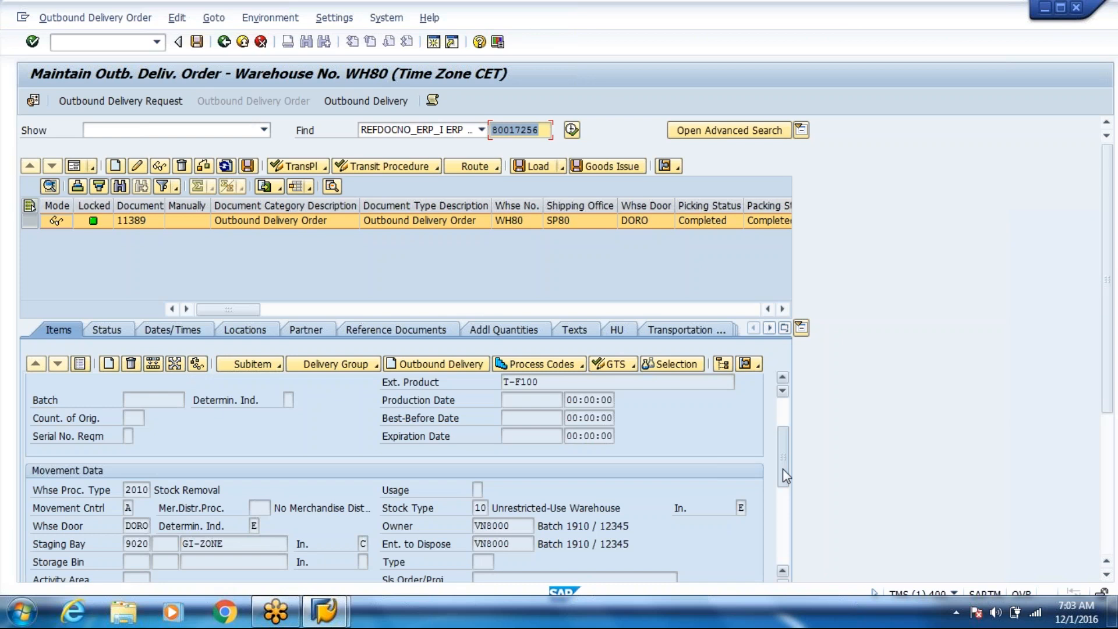
pyautogui.moveTo(783, 469); pyautogui.dragTo(783, 490)
pyautogui.moveTo(227, 473); pyautogui.dragTo(151, 490)
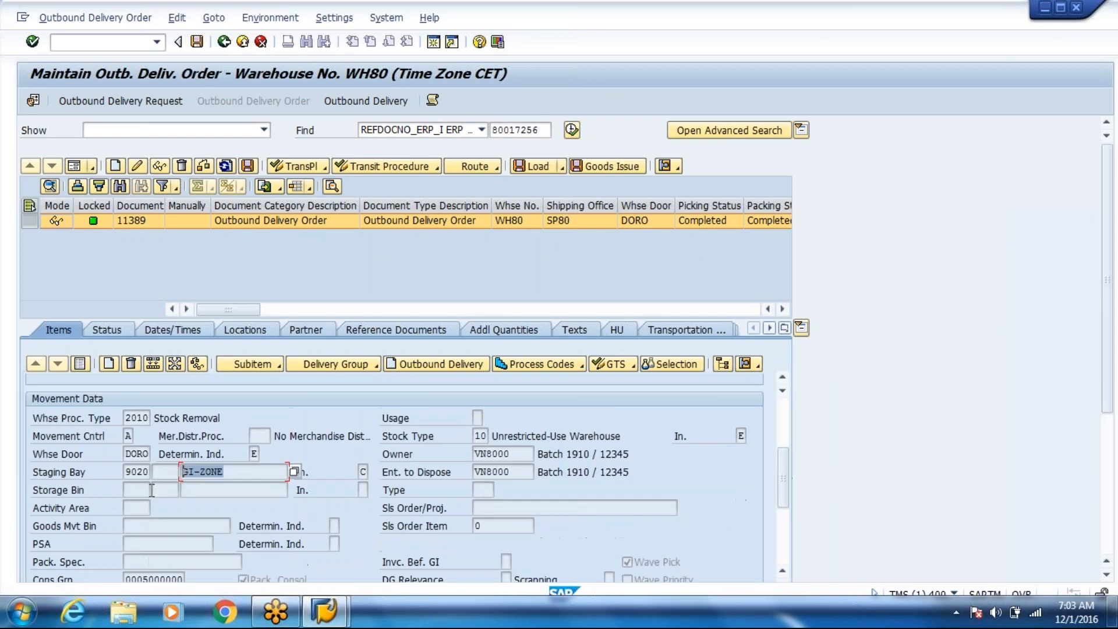
pyautogui.hotkey('ctrl', 'c')
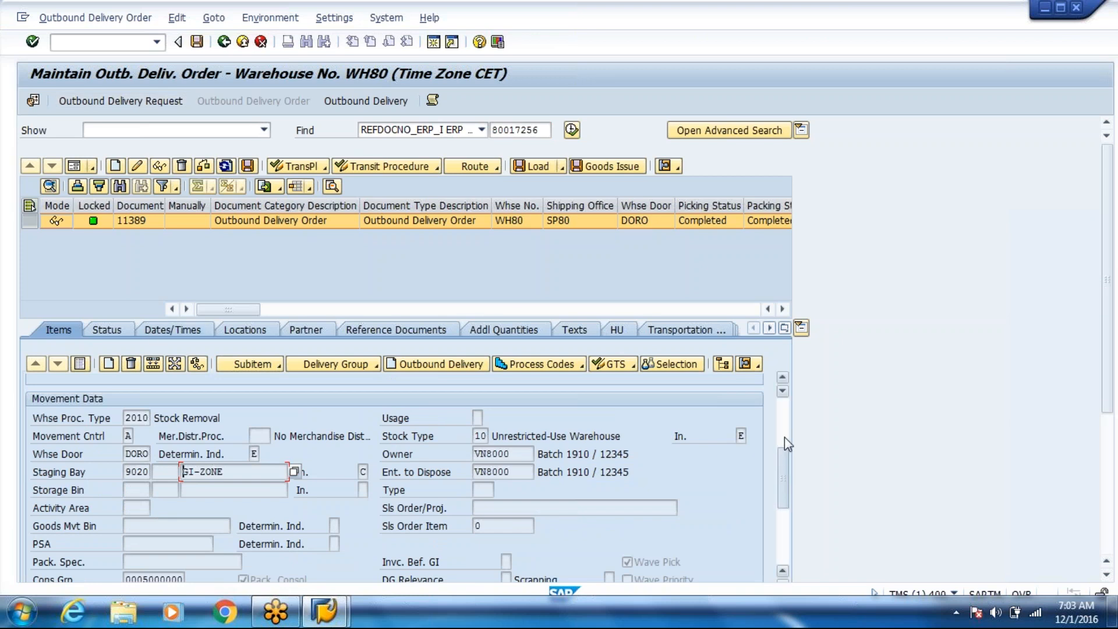
pyautogui.scroll(2, 785, 437)
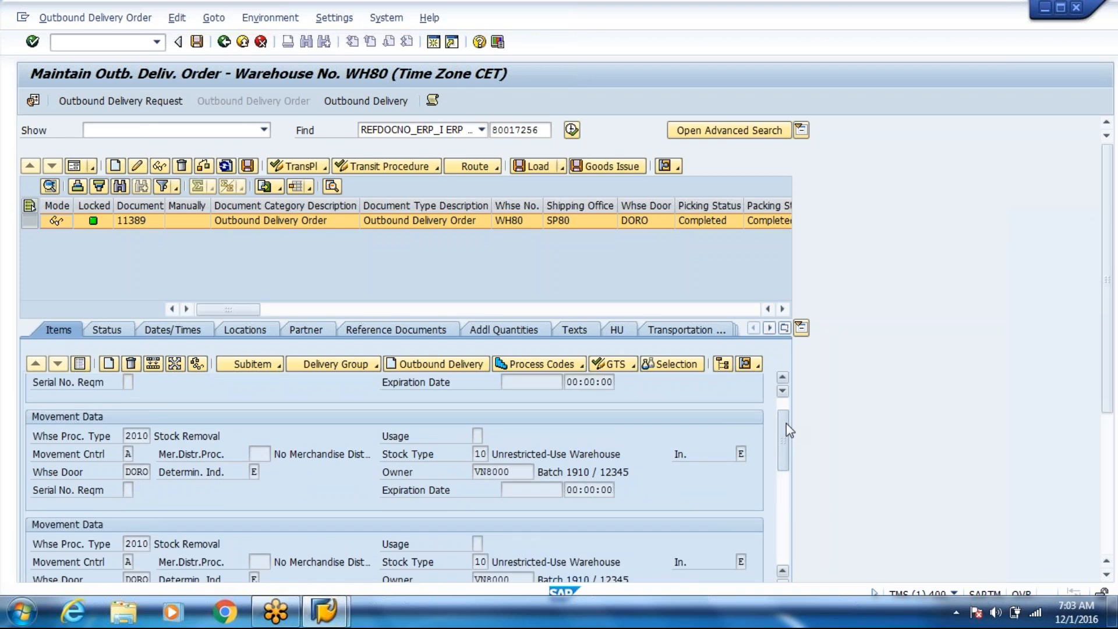
# Step: Start transaction /scwm/cancpick in a new session and find the outbound delivery order by its document number
pyautogui.click(108, 41)
pyautogui.write('/o/scwm/ca')
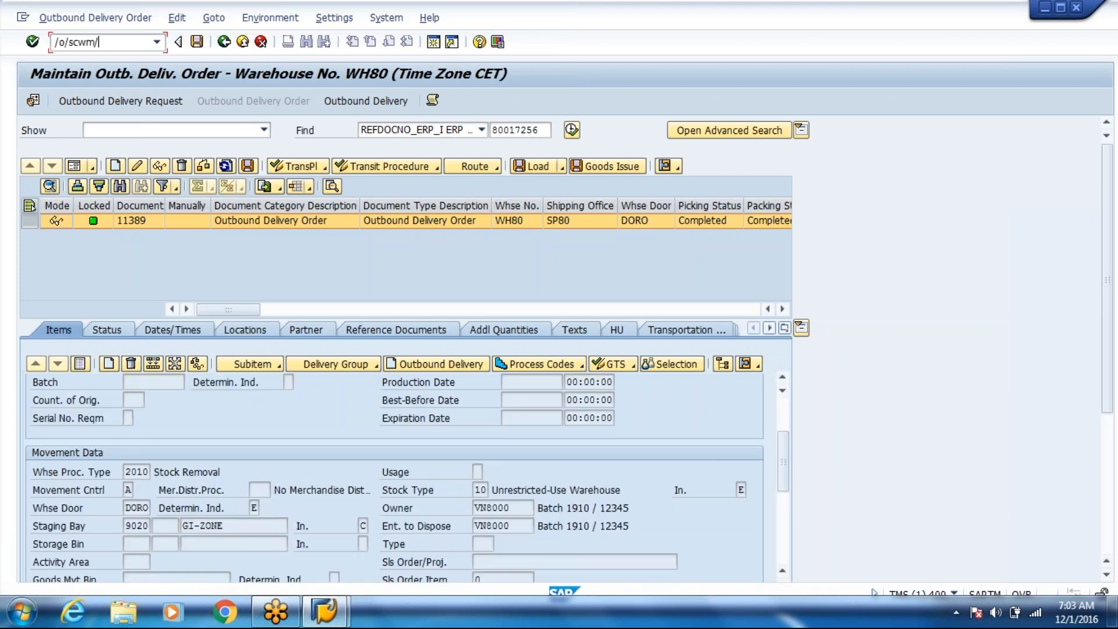
pyautogui.write('ncpick')
pyautogui.press('Return')
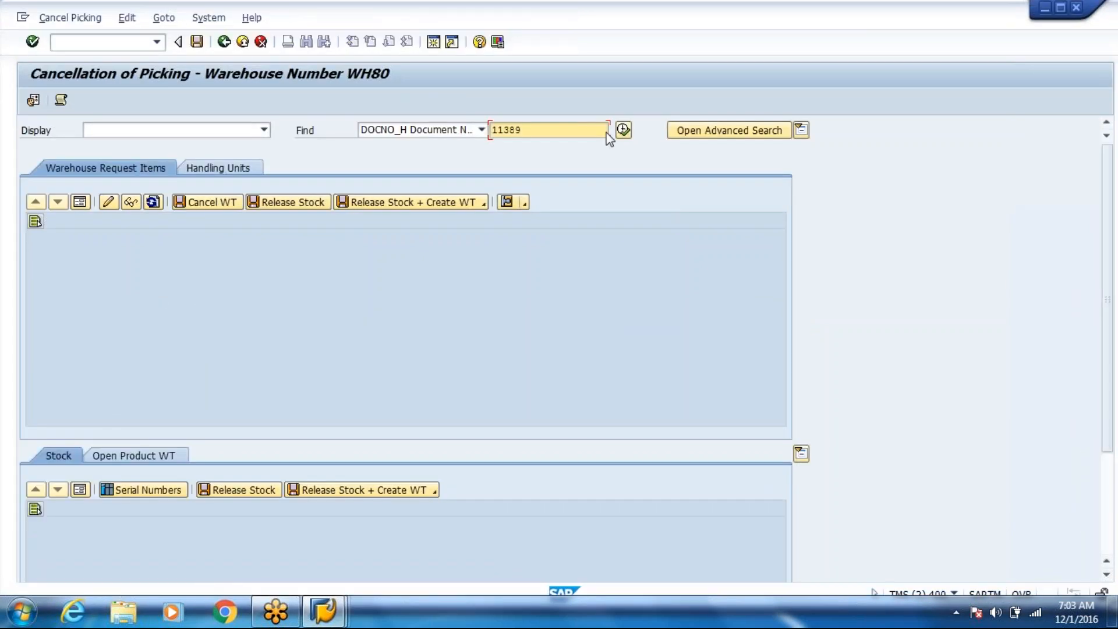
pyautogui.press('Return')
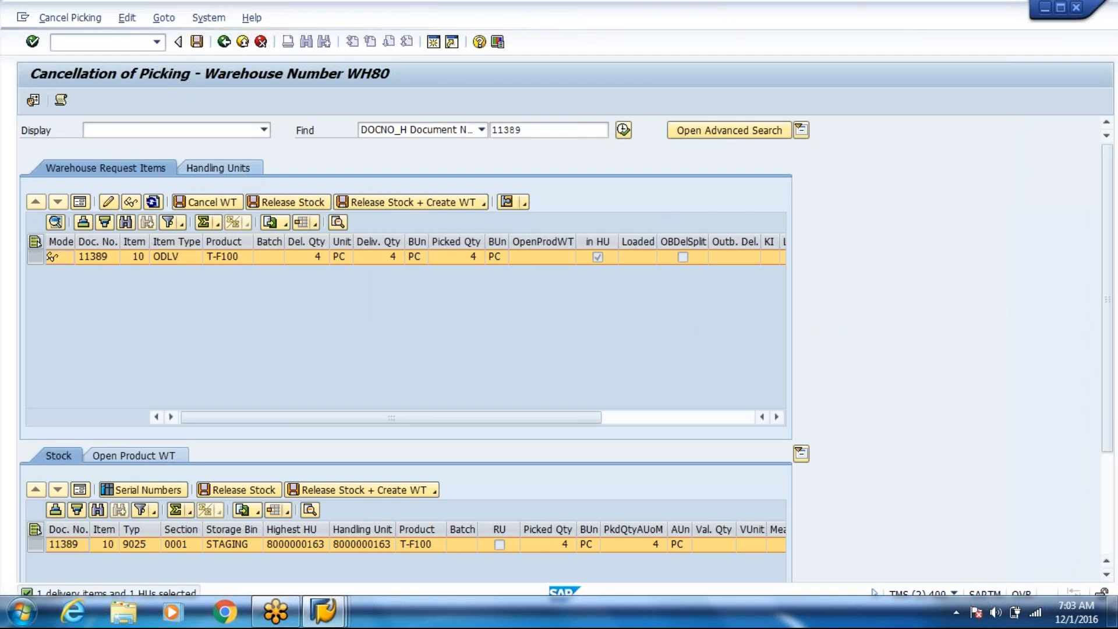
# Step: Release the stock of the order's handling unit and exit the picking cancellation
pyautogui.click(217, 168)
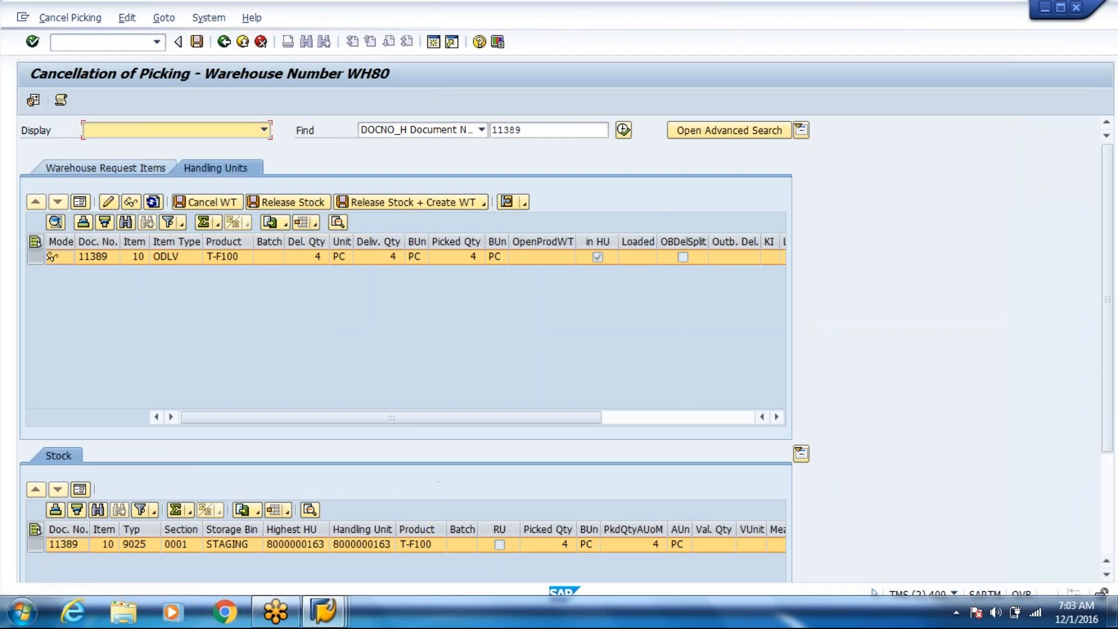
pyautogui.click(271, 204)
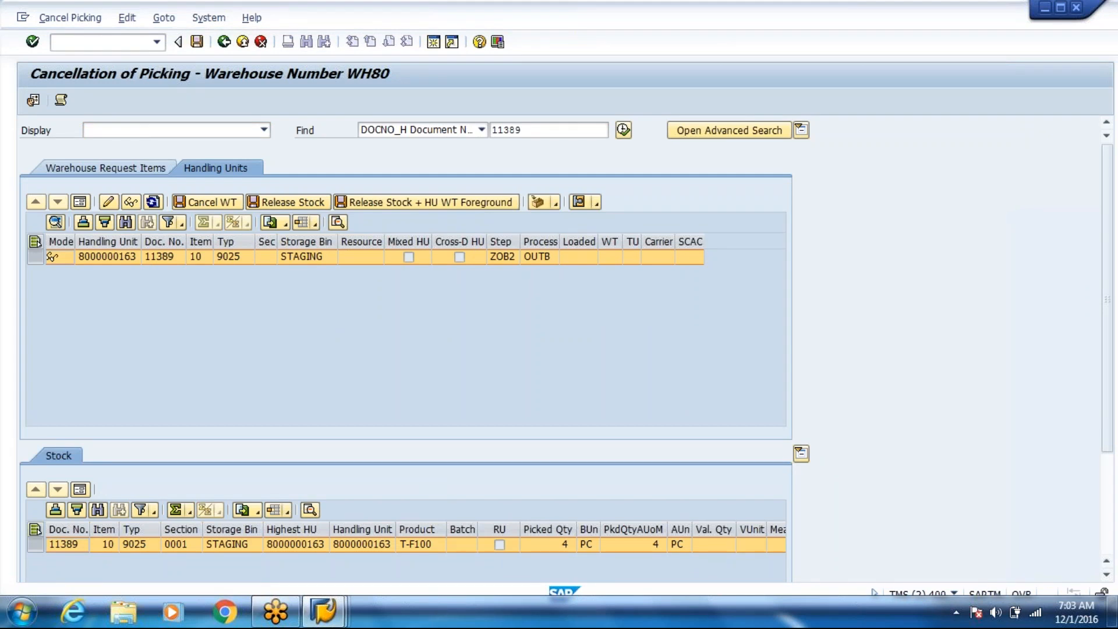
pyautogui.click(242, 43)
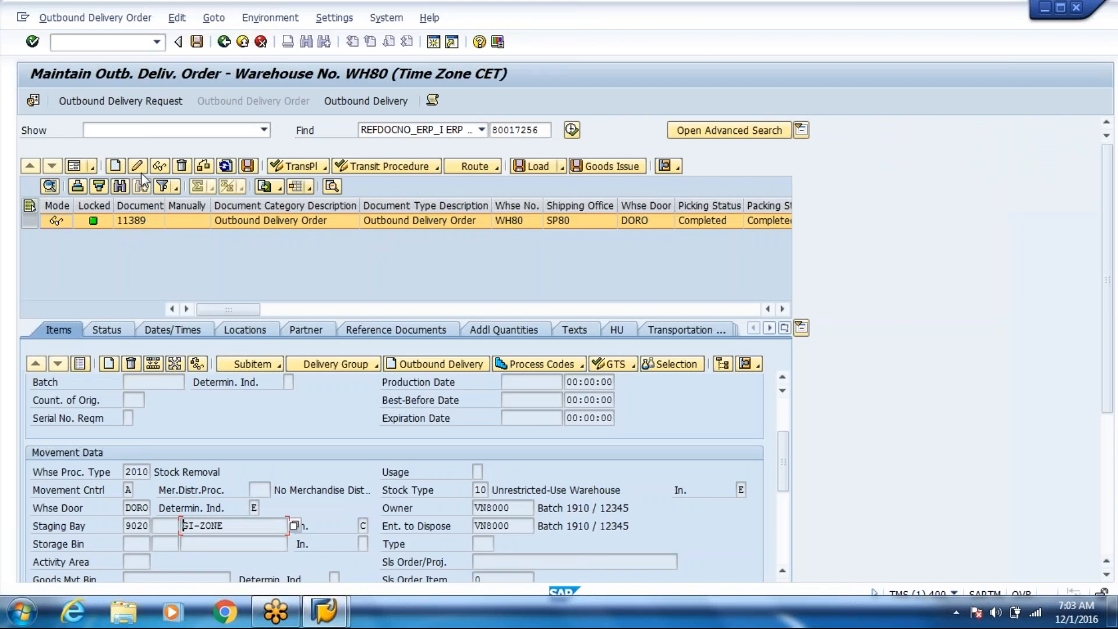
# Step: Set the quantity of item 10 (T-F100) to 0 PC in edit mode and create the outbound delivery for it
pyautogui.click(139, 169)
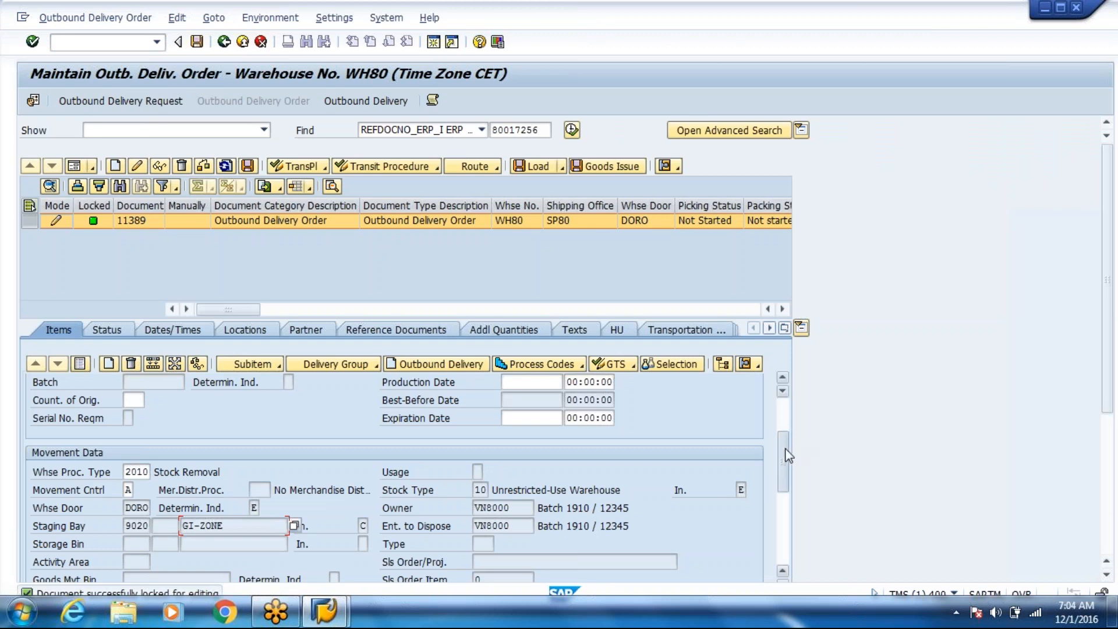
pyautogui.moveTo(787, 455); pyautogui.dragTo(784, 411)
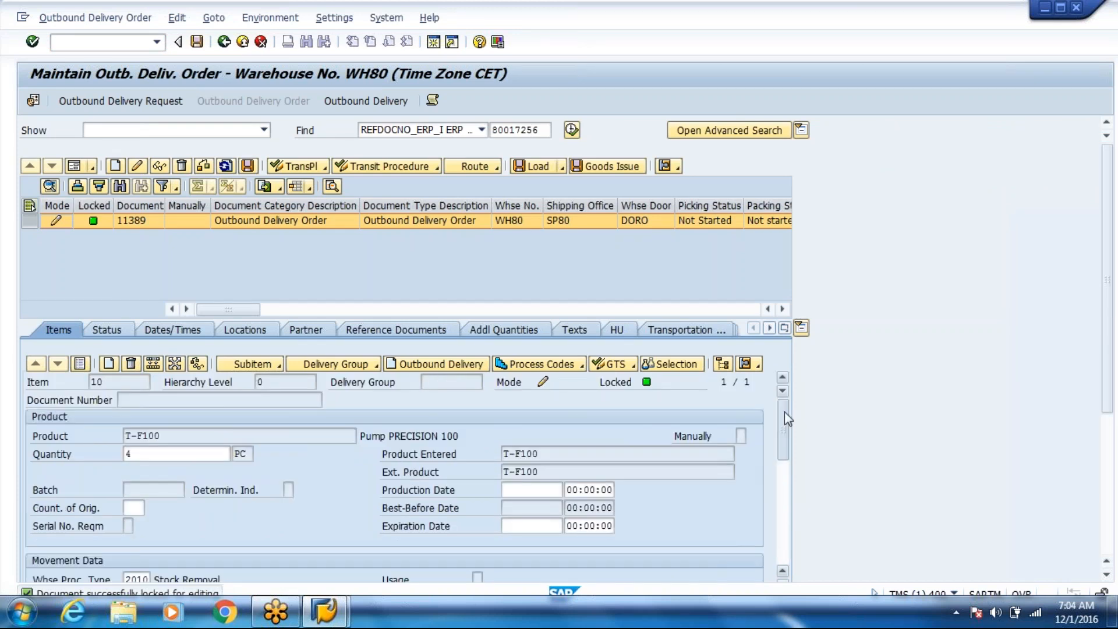
pyautogui.moveTo(784, 412); pyautogui.dragTo(780, 474)
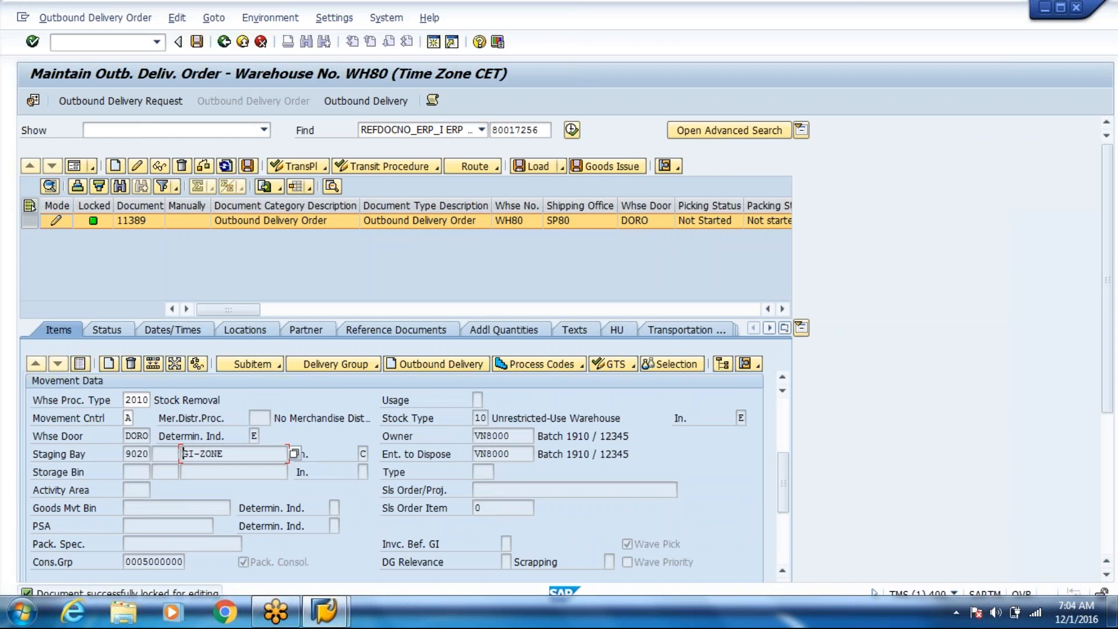
pyautogui.click(229, 454)
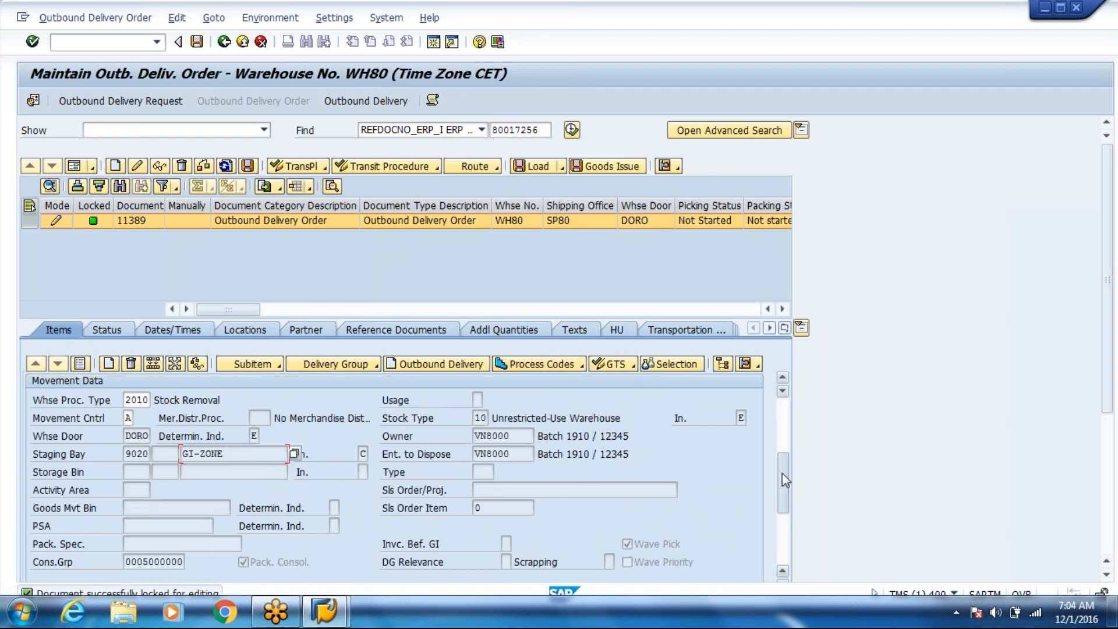
pyautogui.moveTo(782, 473); pyautogui.dragTo(783, 440)
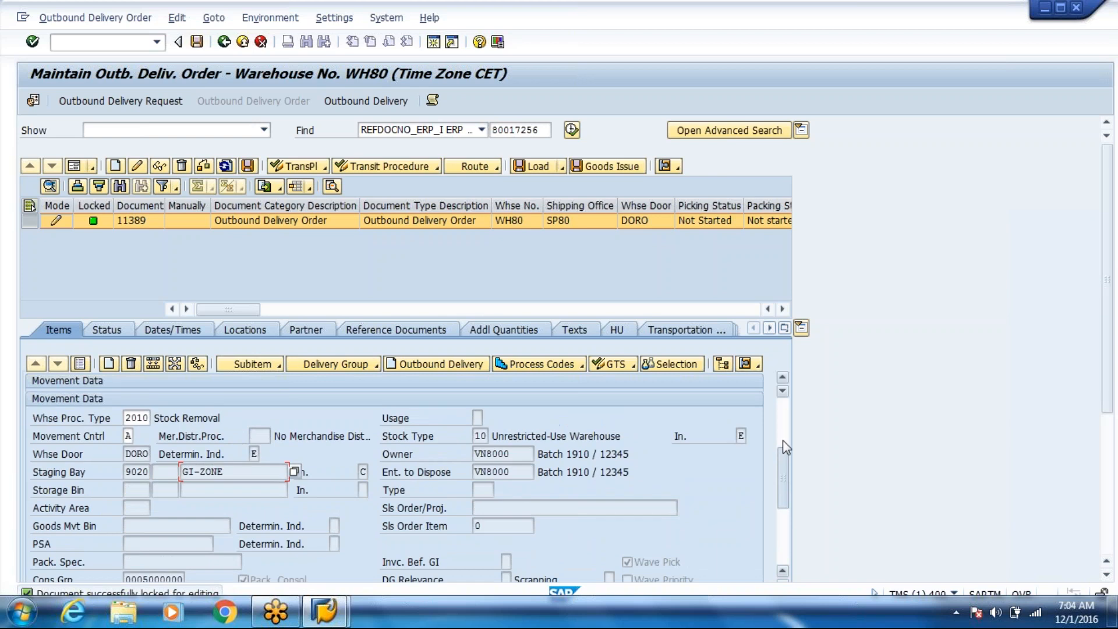
pyautogui.click(782, 441)
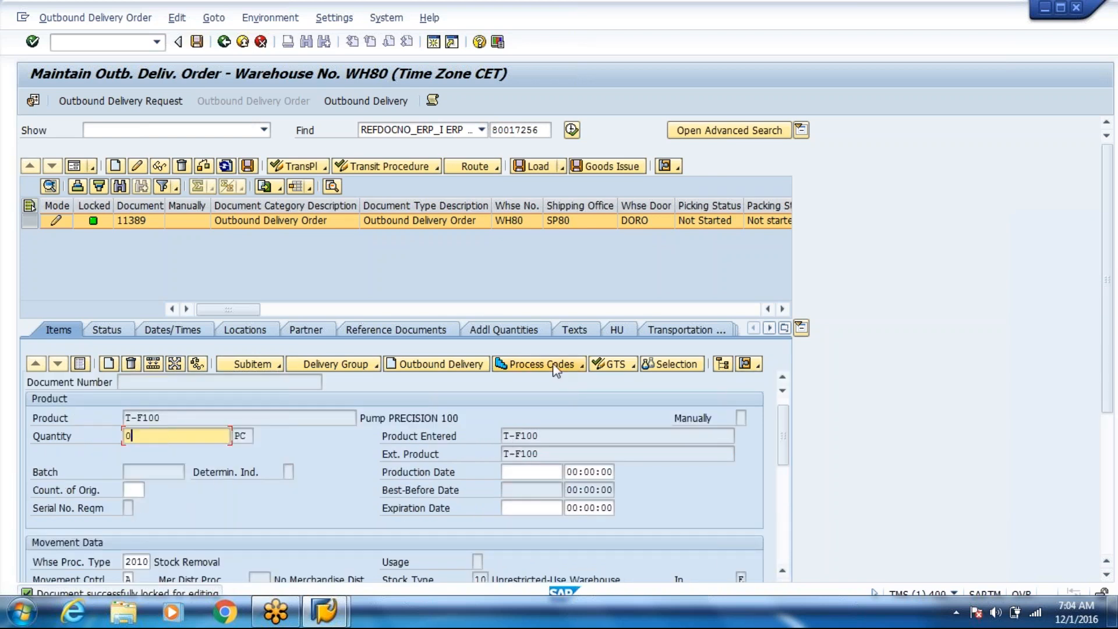
pyautogui.click(463, 363)
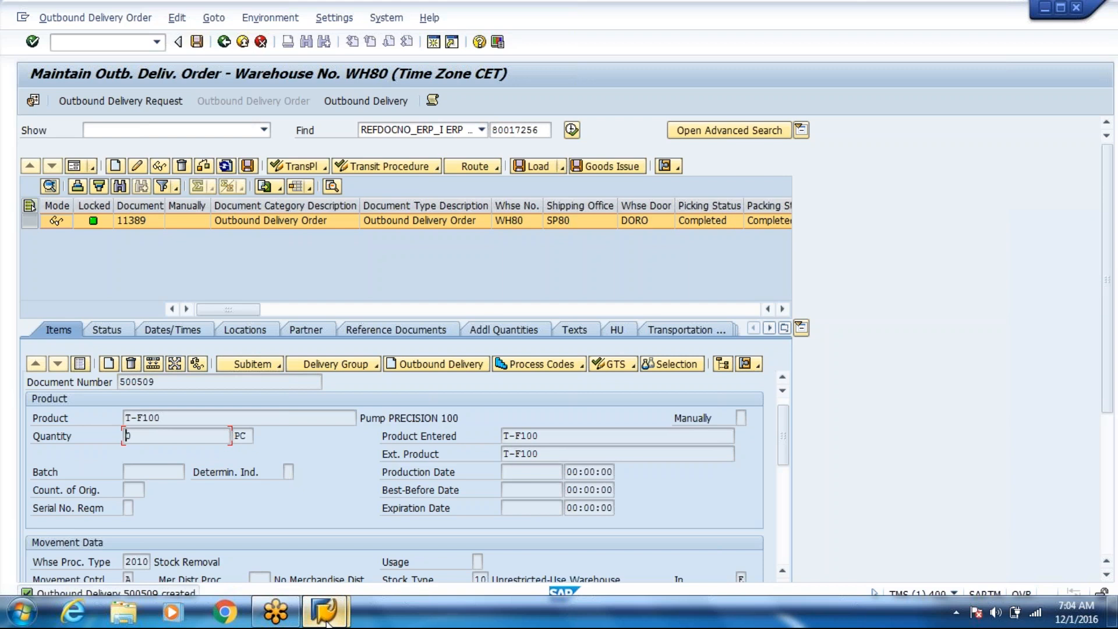
# Step: Switch to SAP Logon and open the ECC new connection
pyautogui.moveTo(327, 622)
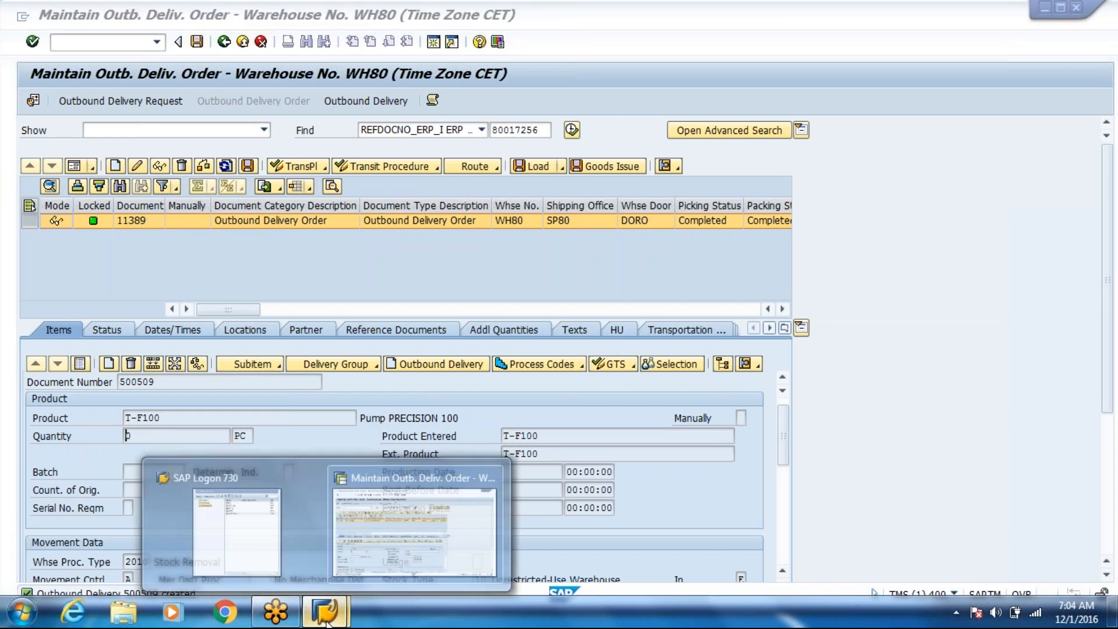
pyautogui.click(236, 524)
pyautogui.press('Up')
pyautogui.press('Up')
pyautogui.press('Up')
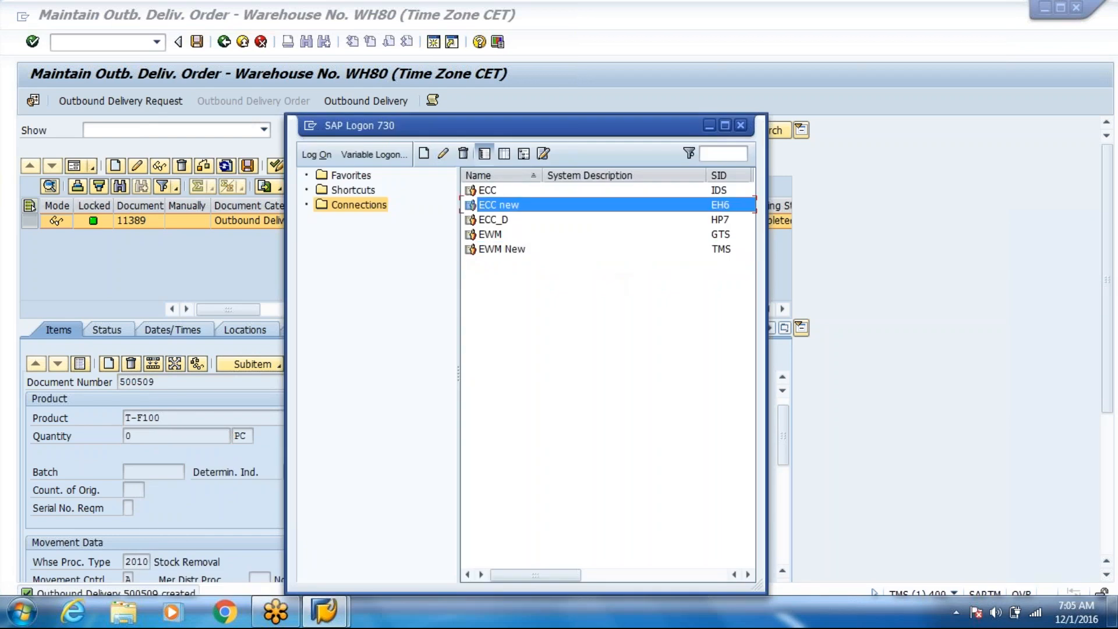
pyautogui.press('Return')
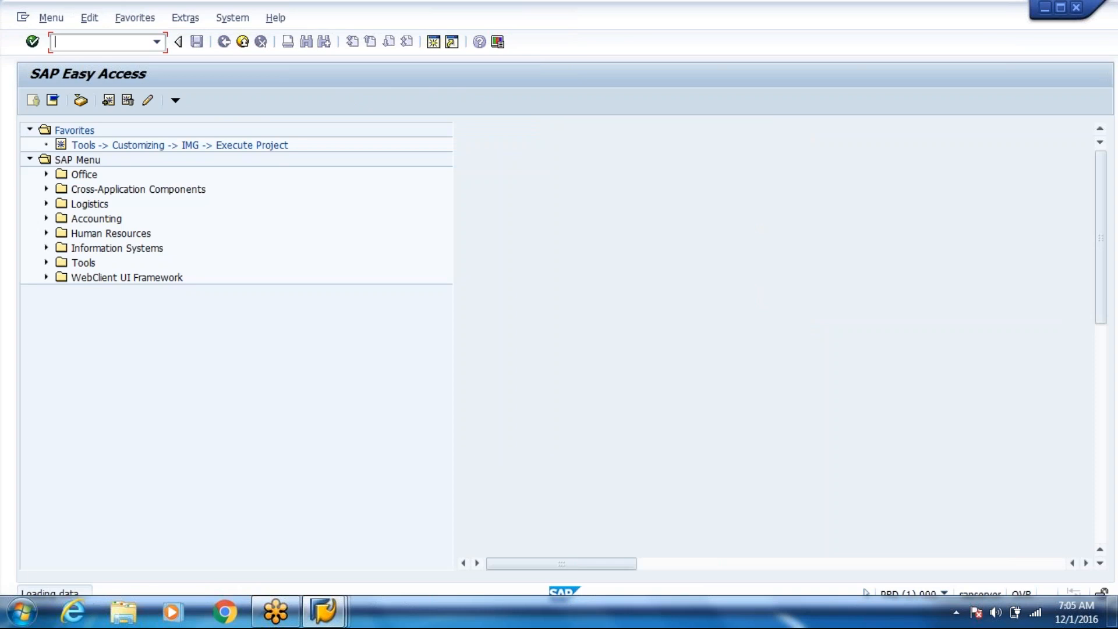
# Step: Return to the EWM outbound delivery order and check the transportation unit assigned to it
pyautogui.hotkey('alt', 'Tab')
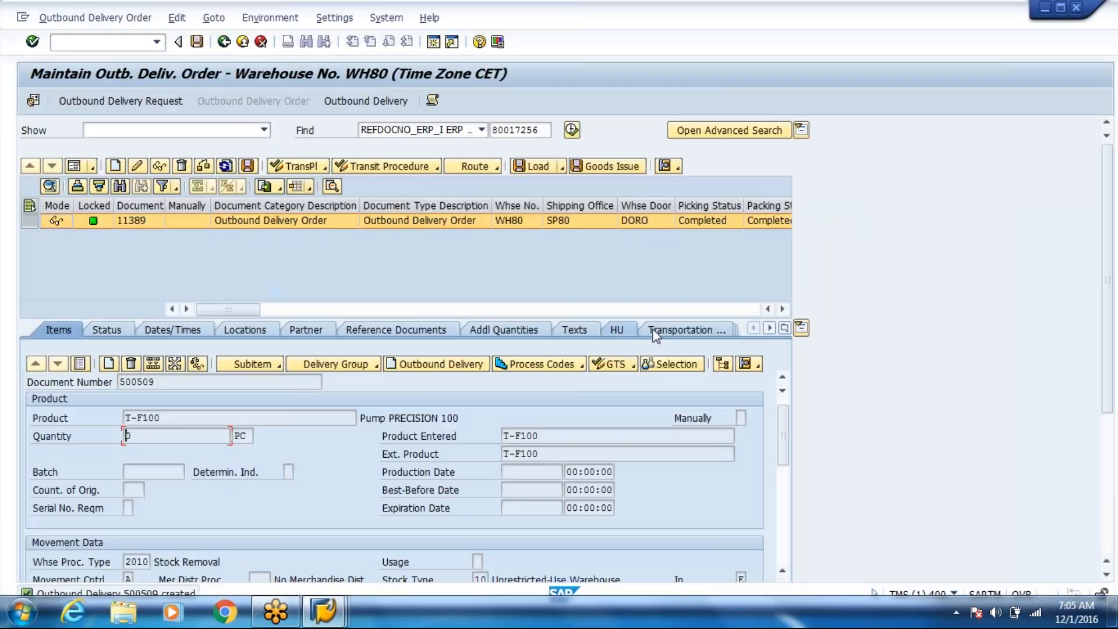
pyautogui.click(437, 369)
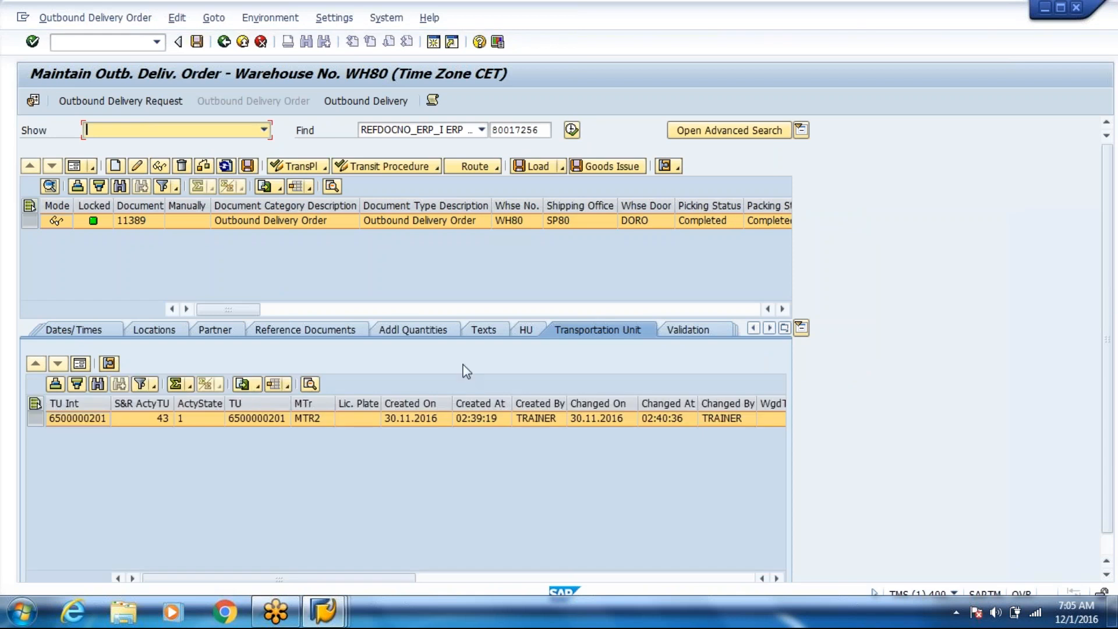
pyautogui.click(785, 329)
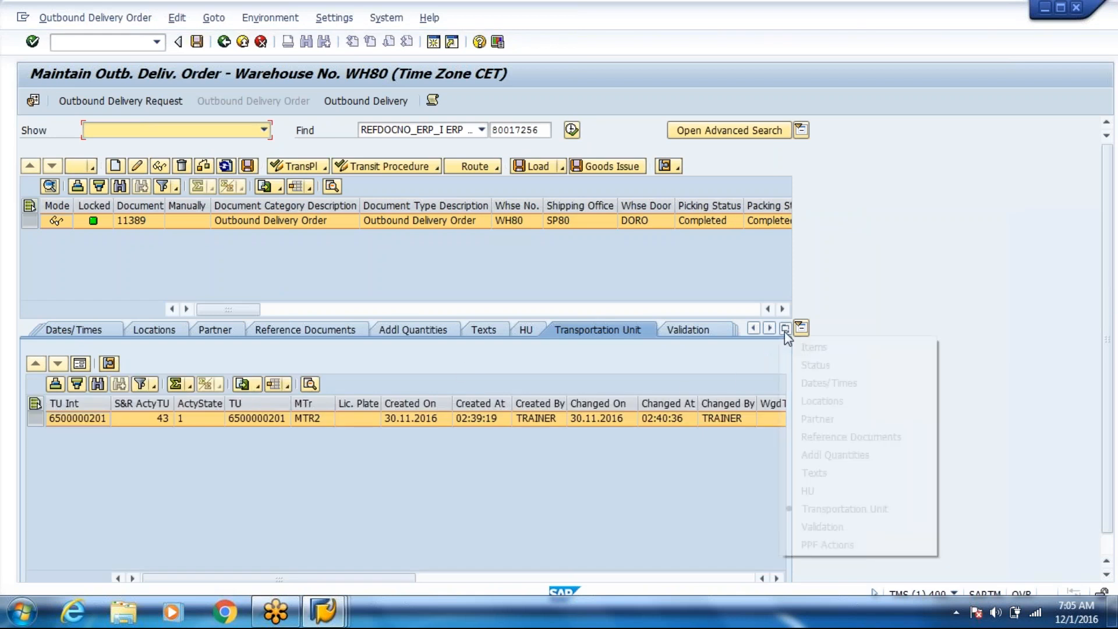
pyautogui.click(807, 346)
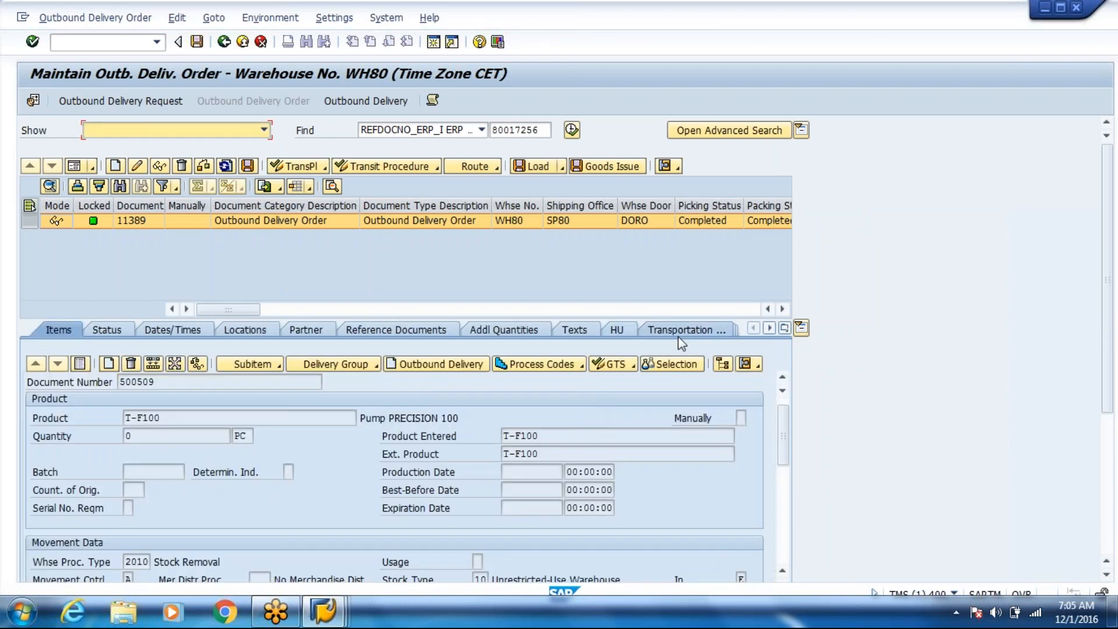
pyautogui.click(680, 335)
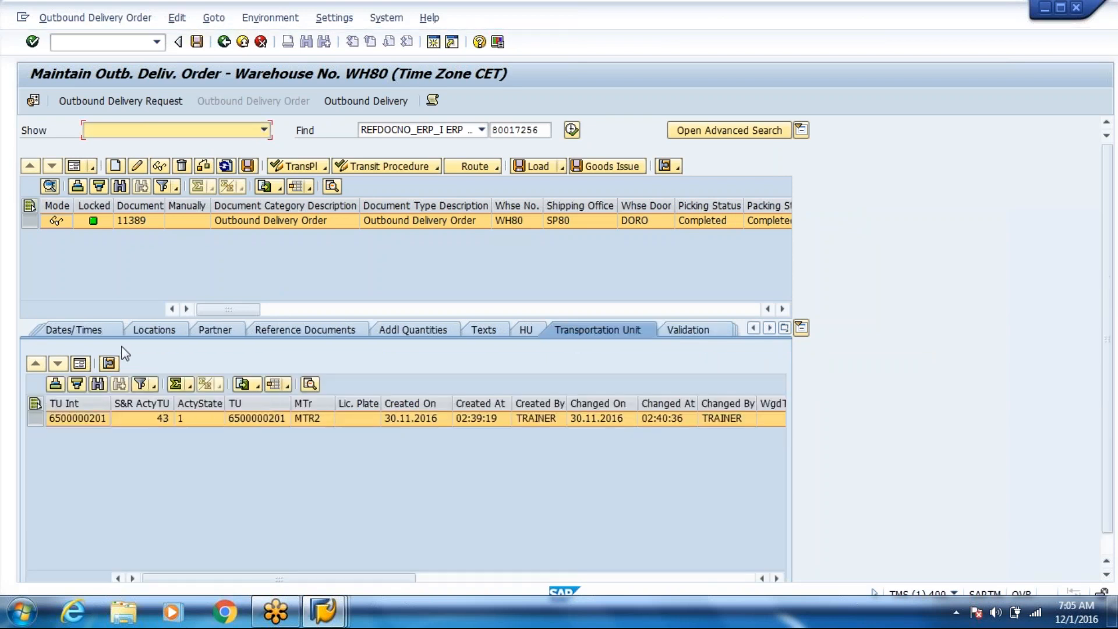
pyautogui.click(109, 365)
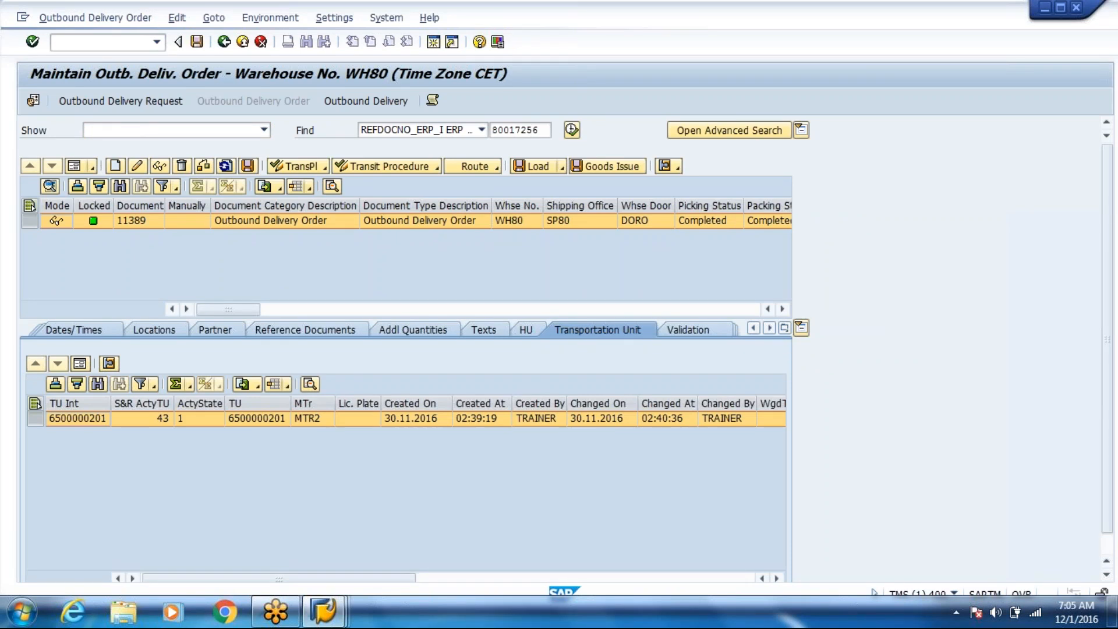
# Step: Switch to the ECC session and start an outbound delivery for the sales order with a delivery quantity of 4 PC for item 10
pyautogui.hotkey('alt', 'Tab')
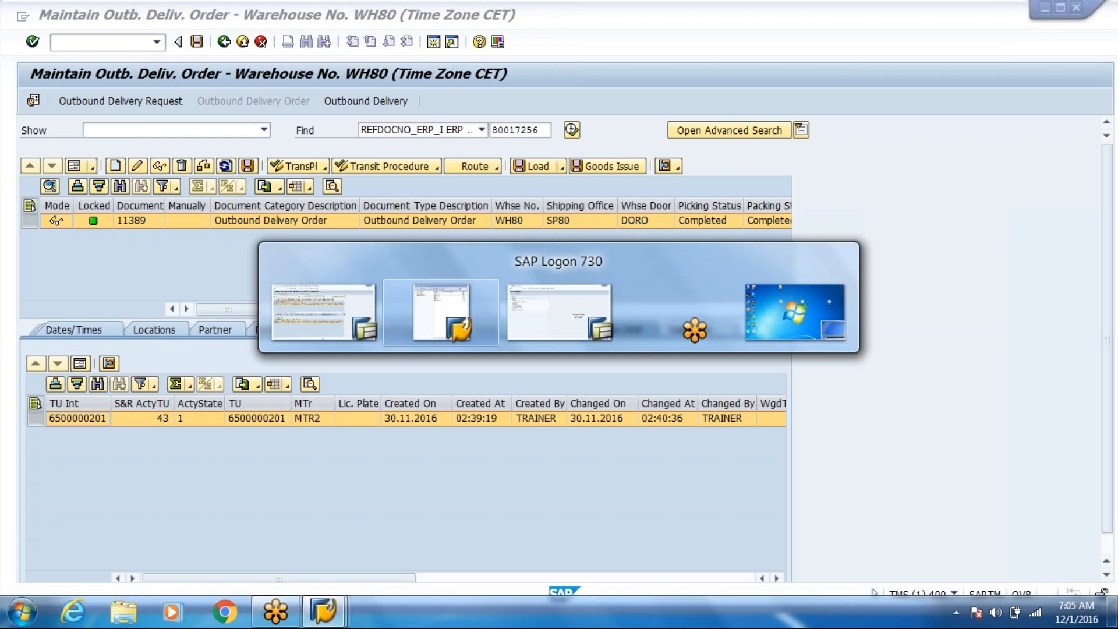
pyautogui.press('Return')
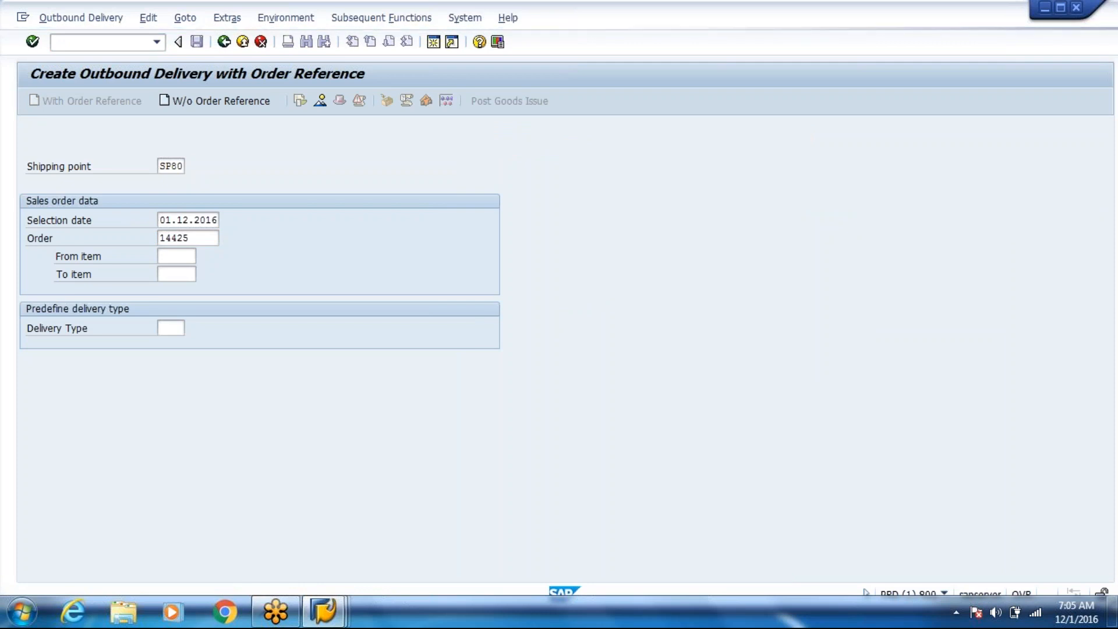
pyautogui.hotkey('alt', 'Tab')
pyautogui.hotkey('alt', 'Tab')
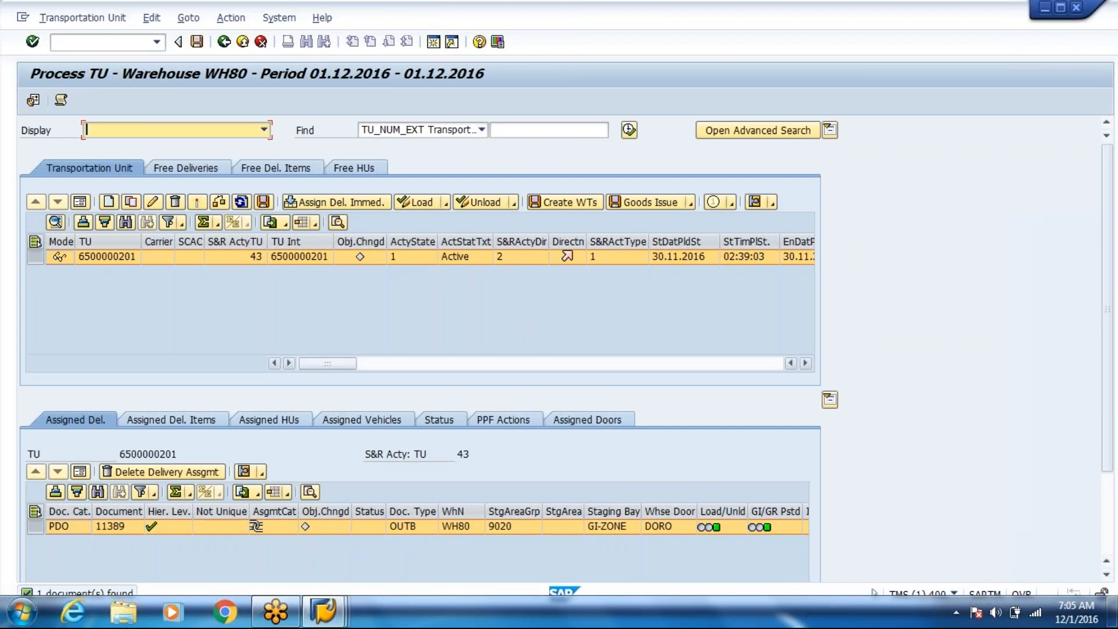
pyautogui.hotkey('alt', 'Tab')
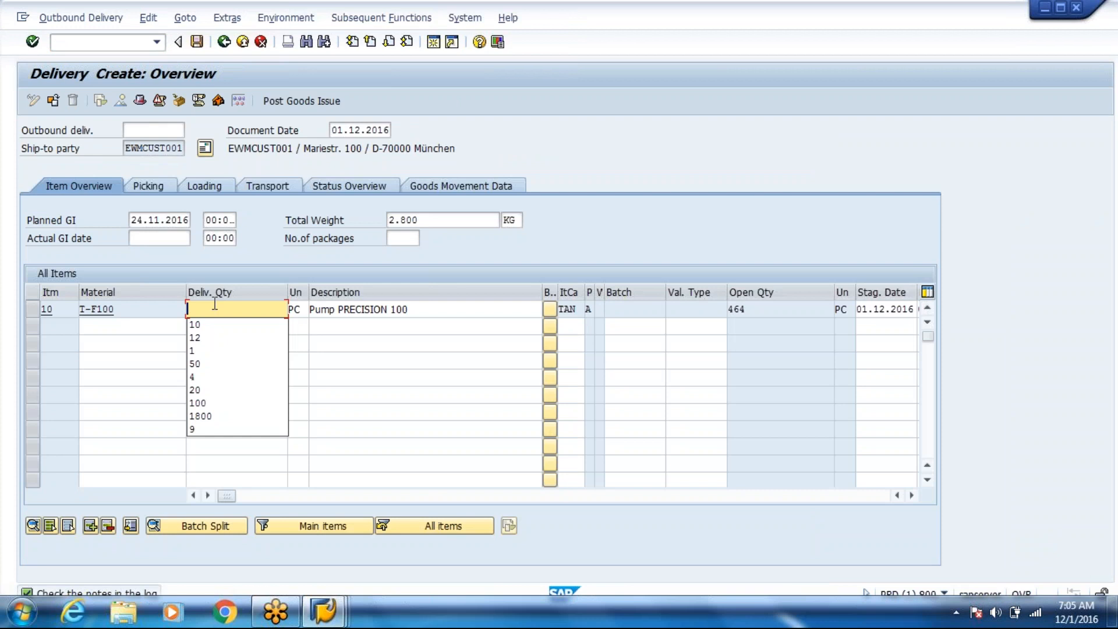
pyautogui.write('4')
pyautogui.press('Return')
pyautogui.press('Return')
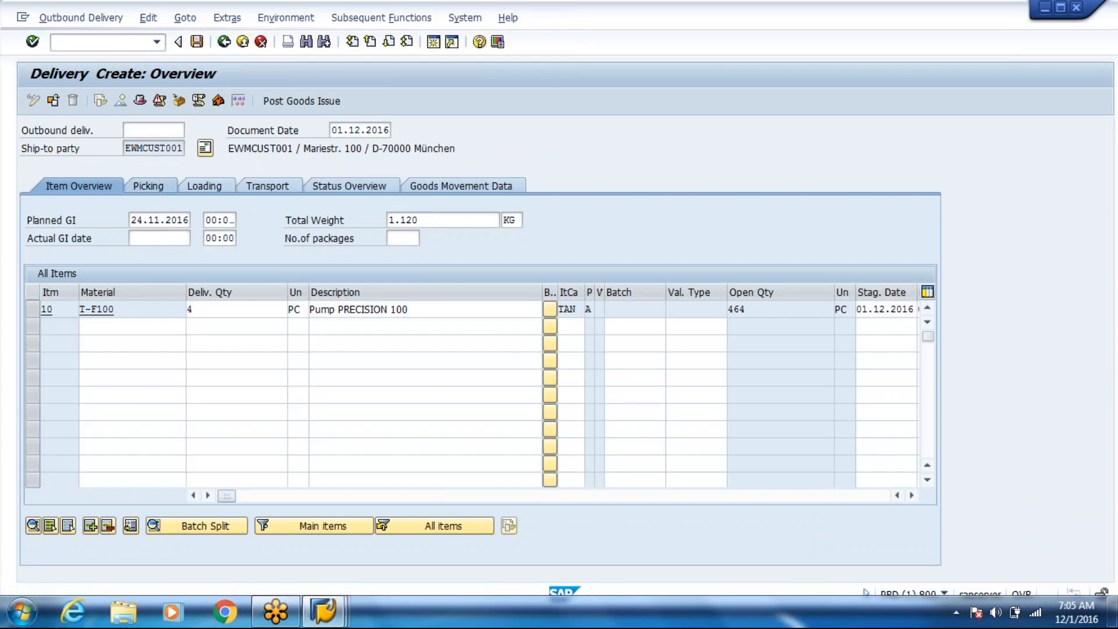
# Step: Set the storage location of item 10 to 4000 in the picking data and save the outbound delivery
pyautogui.click(149, 186)
pyautogui.click(226, 309)
pyautogui.write('4000')
pyautogui.press('Return')
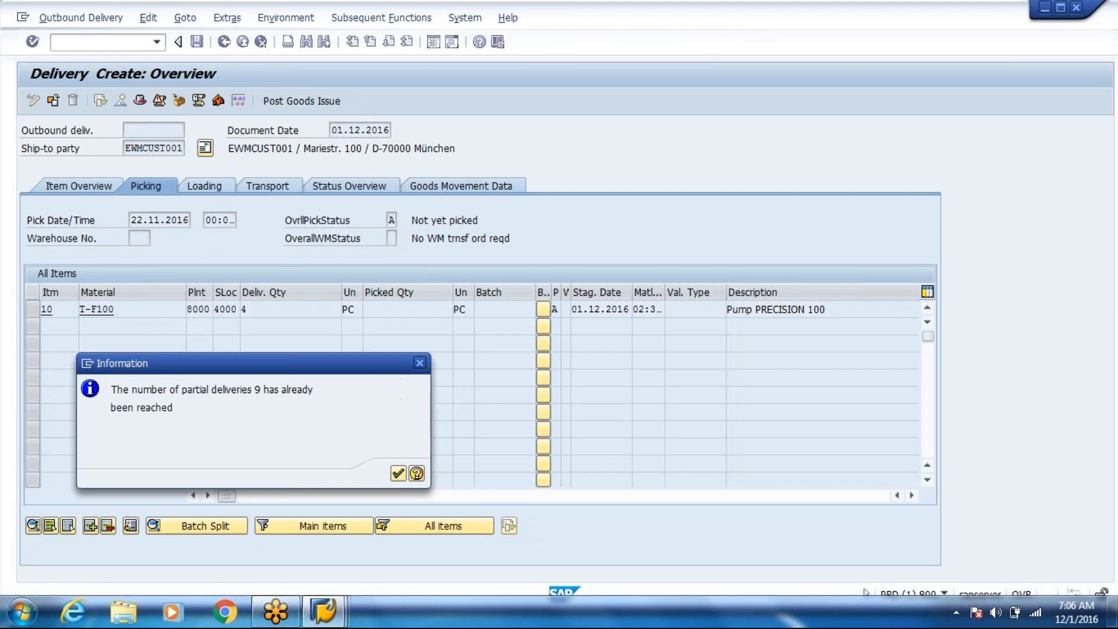
pyautogui.press('Return')
pyautogui.hotkey('ctrl', 's')
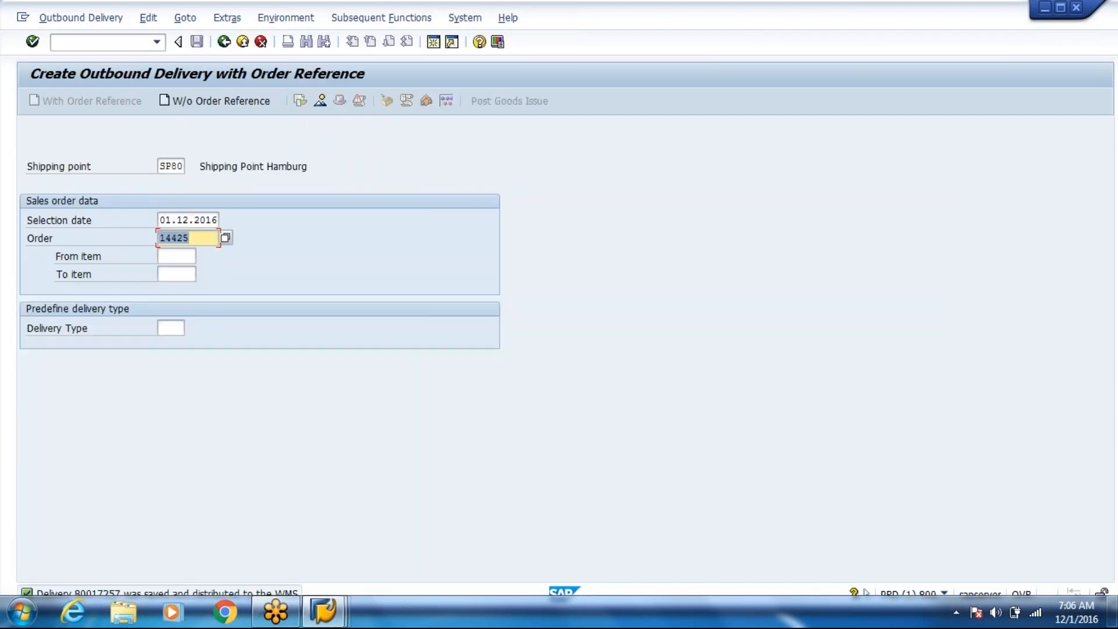
# Step: Go to the display of the saved outbound delivery and run the inbound queue monitor SMQ2 in a new session
pyautogui.click(99, 17)
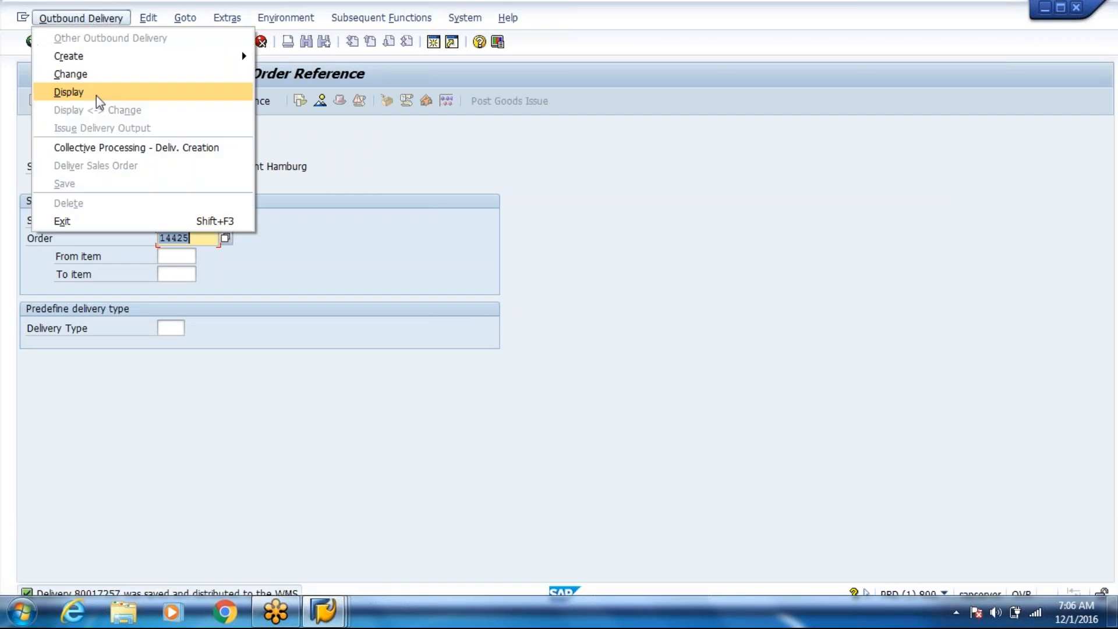
pyautogui.click(97, 93)
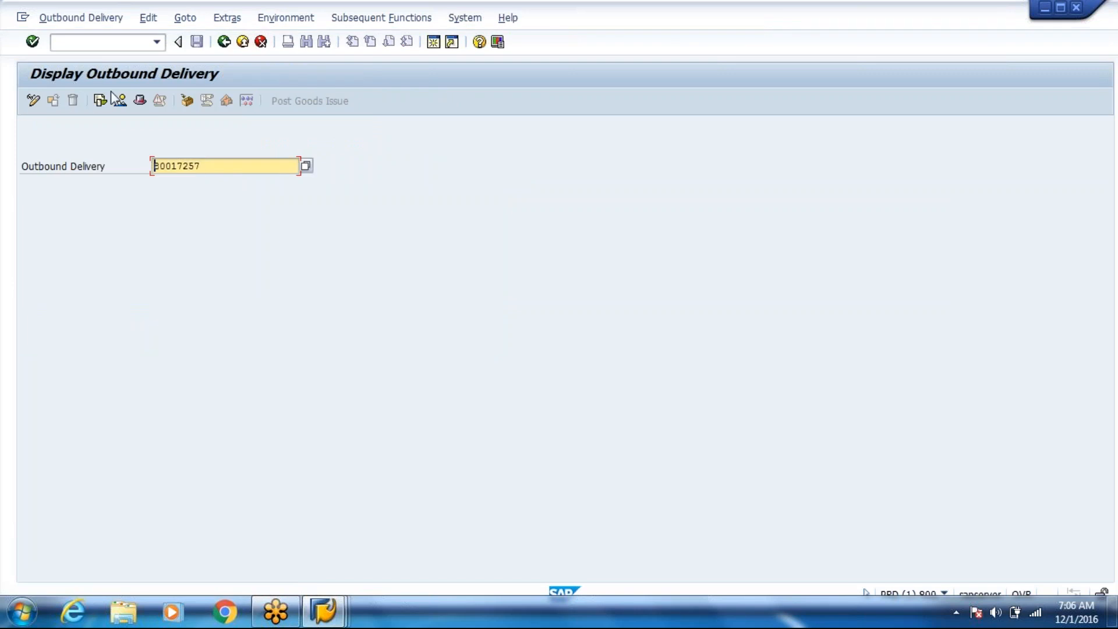
pyautogui.click(120, 47)
pyautogui.write('/osmq2')
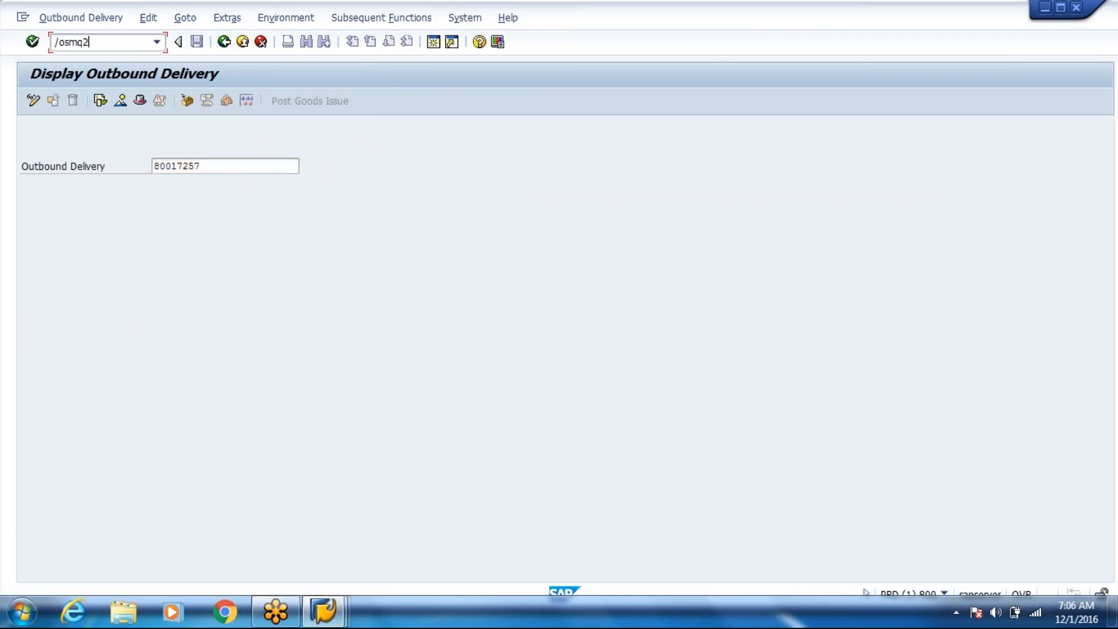
pyautogui.press('Return')
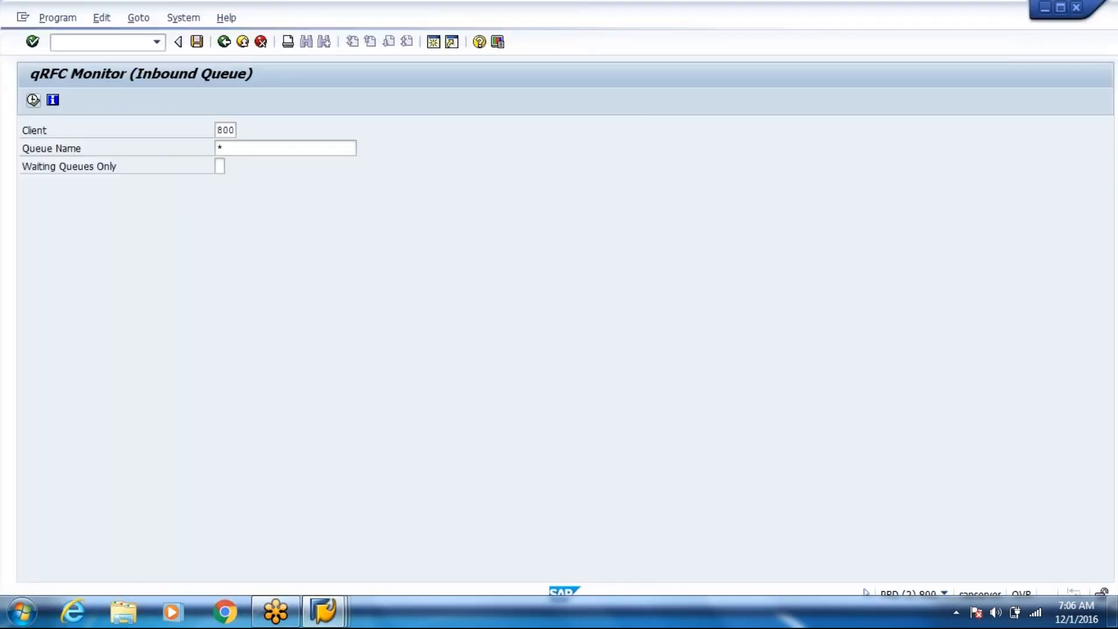
pyautogui.press('F8')
# Step: Activate the queue of delivery 80017257 for destination EWMCLNT400 in the outbound queue monitor SMQ1 and refresh the queue list
pyautogui.hotkey('ctrl', '/')
pyautogui.write('/nsmq1')
pyautogui.press('Return')
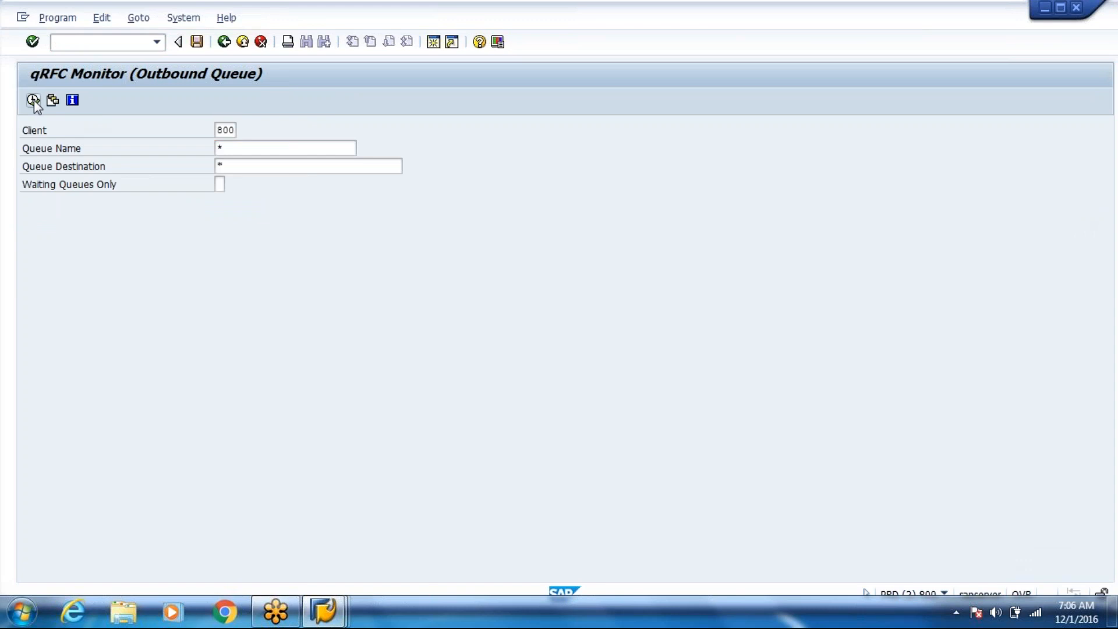
pyautogui.click(34, 100)
pyautogui.doubleClick(133, 298)
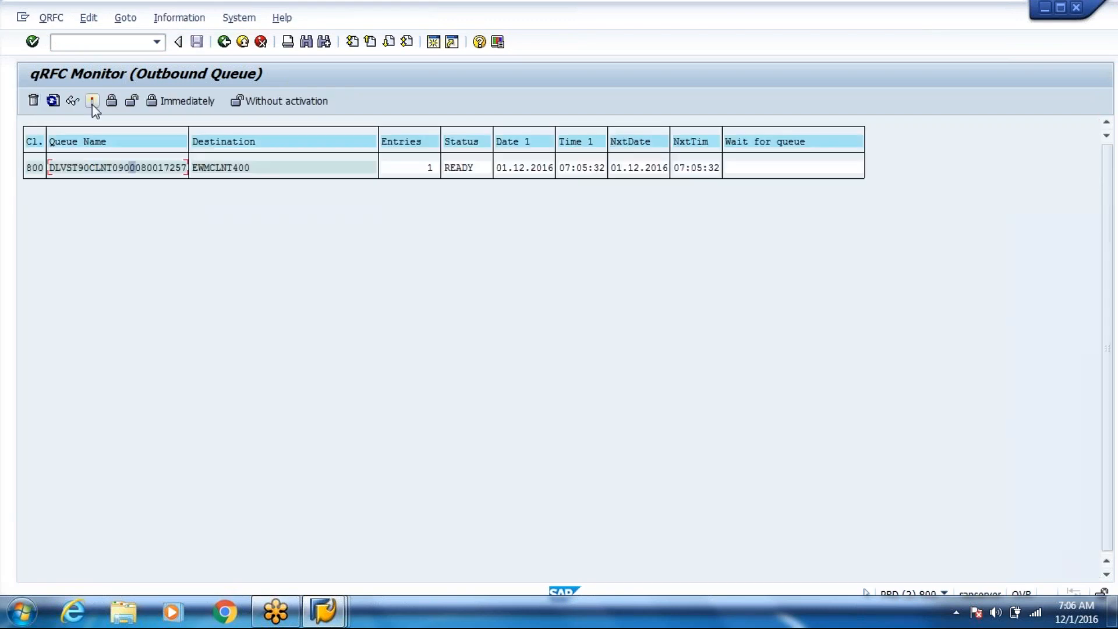
pyautogui.click(92, 101)
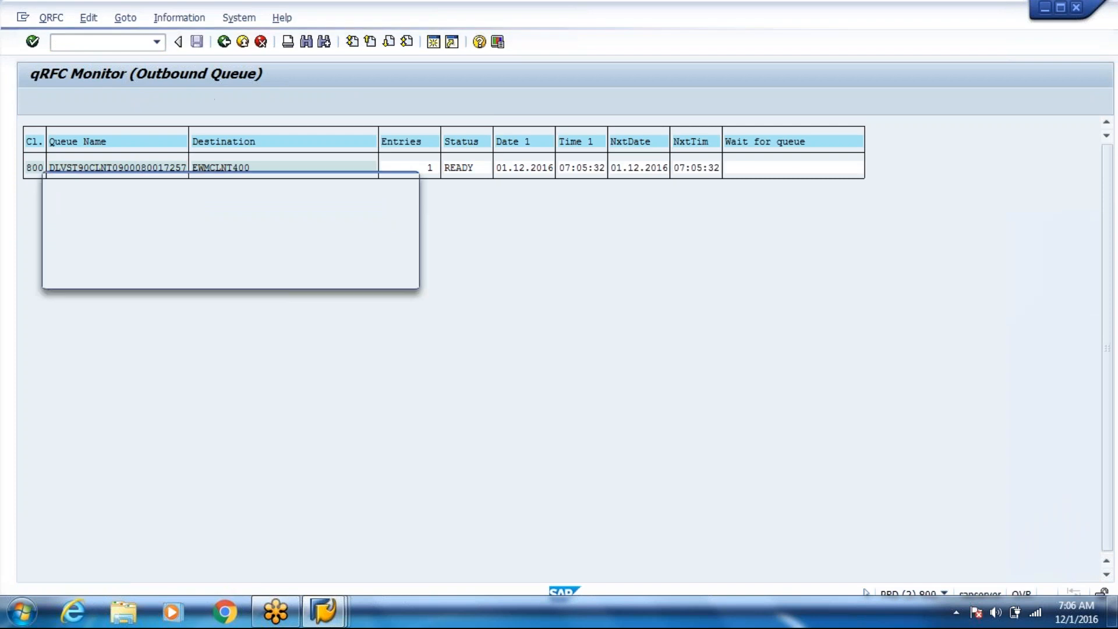
pyautogui.press('Return')
pyautogui.click(54, 101)
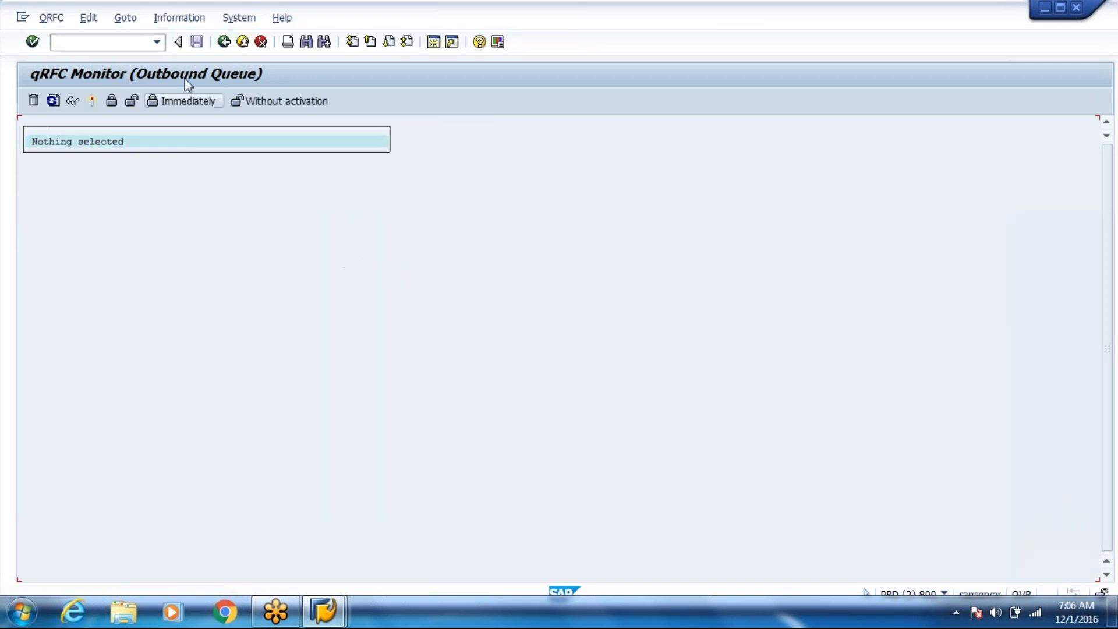
pyautogui.click(243, 44)
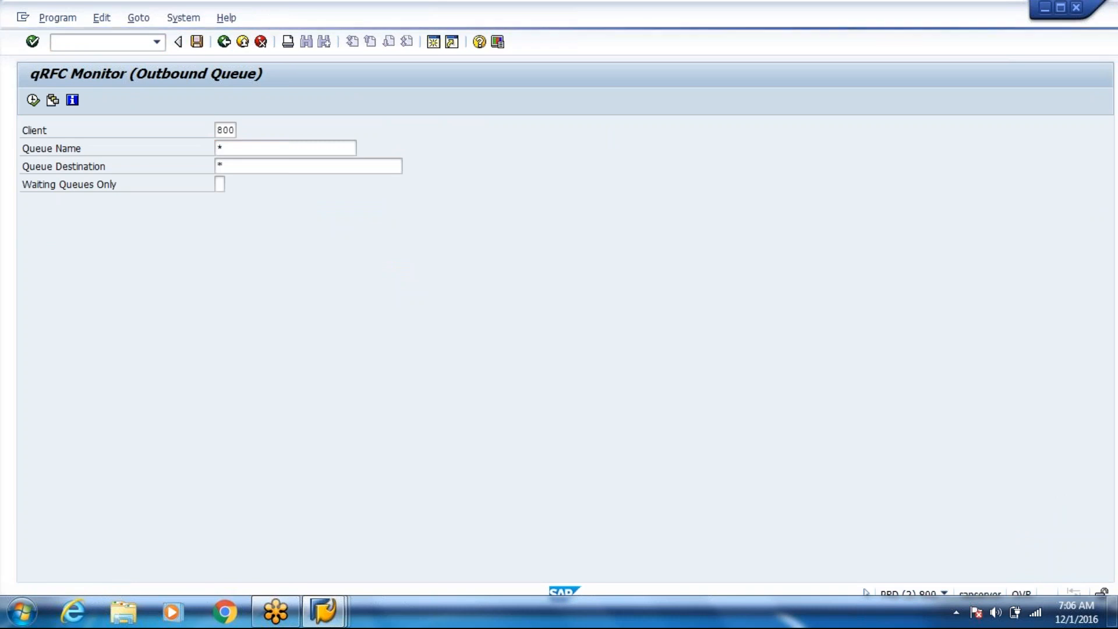
# Step: Return to the EWM transportation unit, assign ERP delivery 80017257 to it, delete the previous delivery's assignment and save
pyautogui.hotkey('alt', 'Tab')
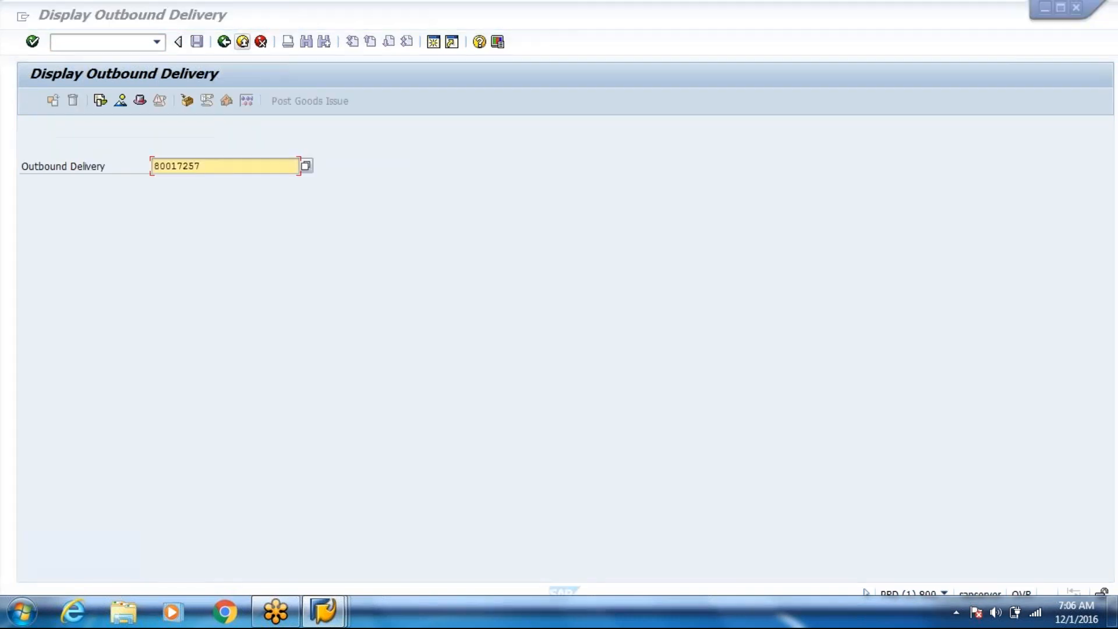
pyautogui.hotkey('alt', 'Tab')
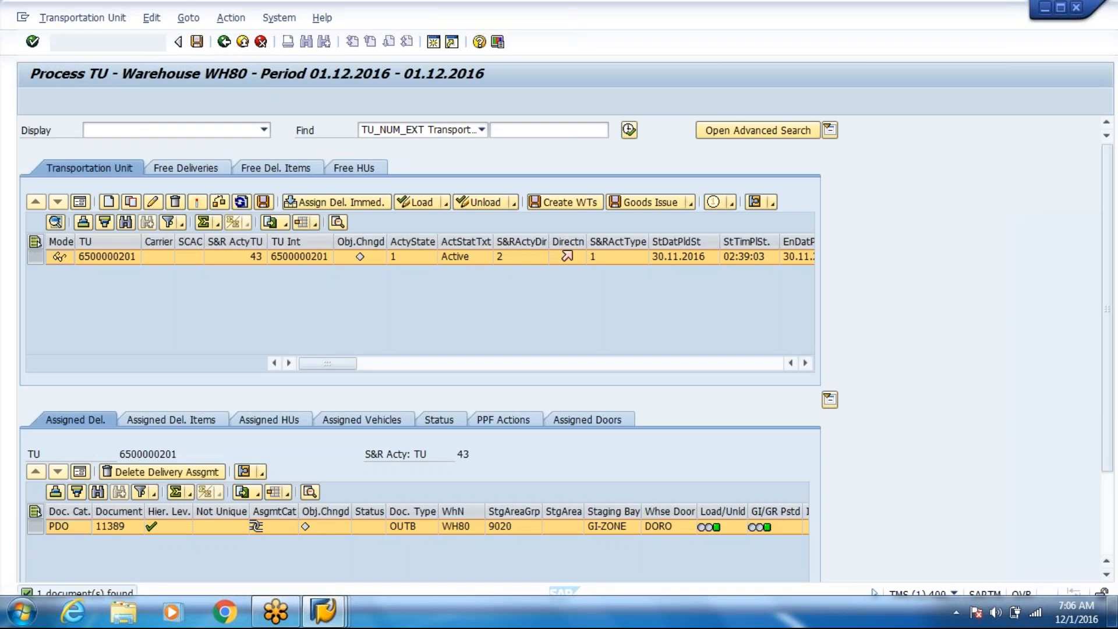
pyautogui.hotkey('alt', 'Tab')
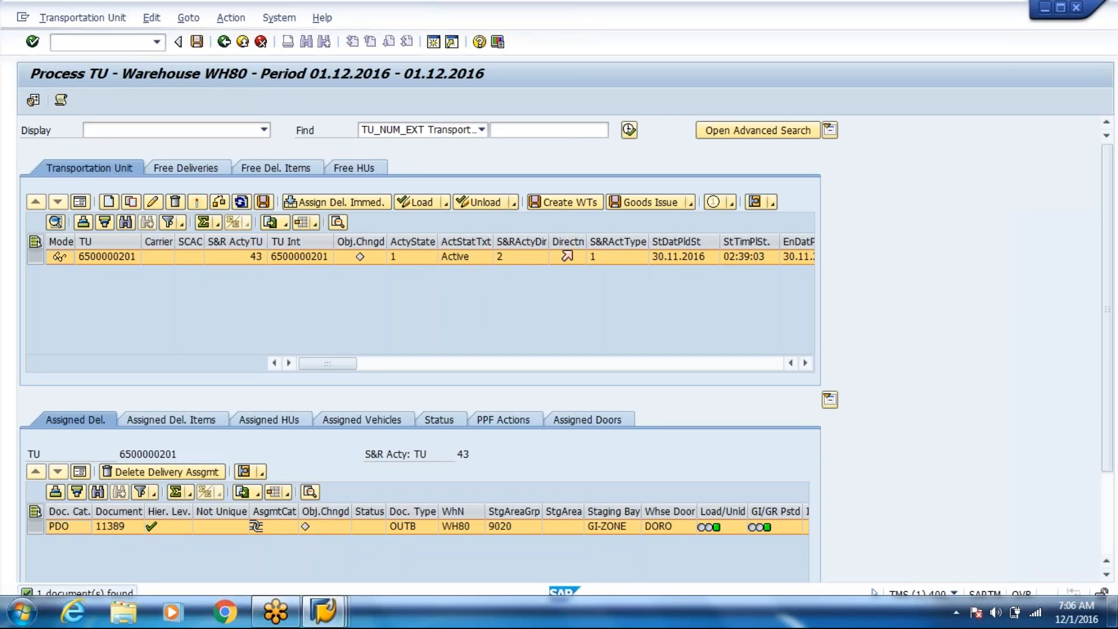
pyautogui.click(295, 302)
pyautogui.write('80017257')
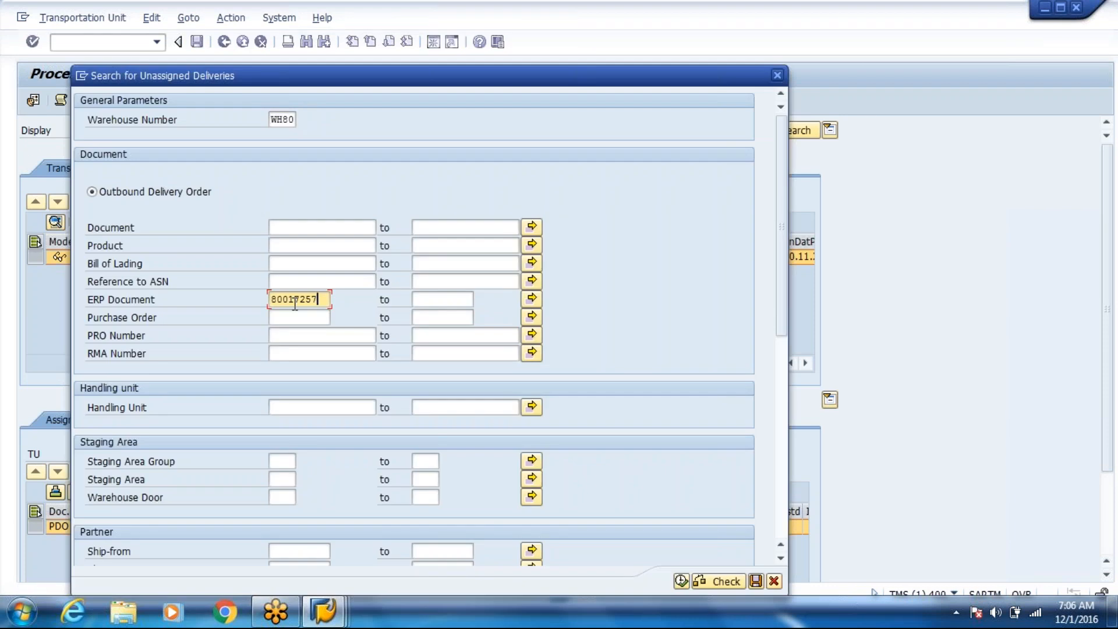
pyautogui.click(680, 582)
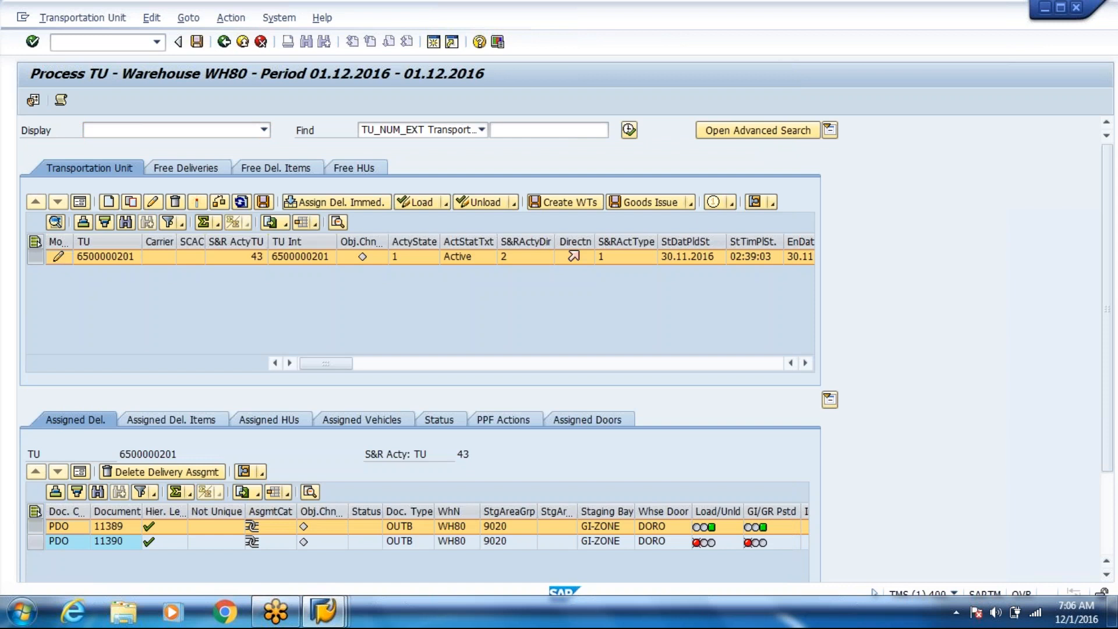
pyautogui.click(151, 471)
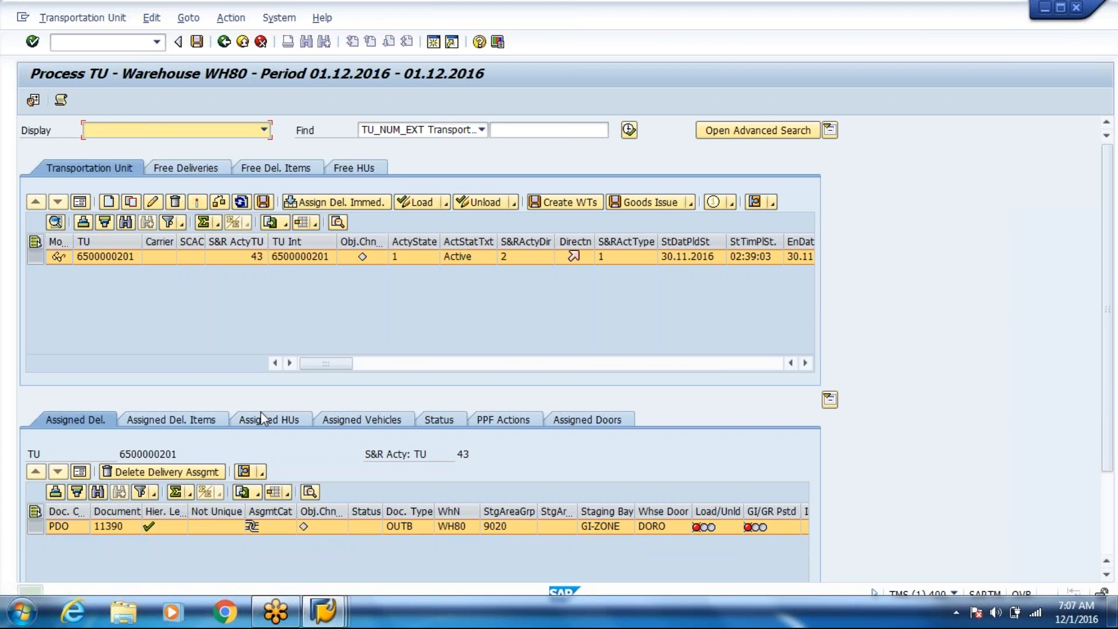
# Step: Open transaction /scwm/prdo in a new session and find the outbound delivery order for ERP document 80017257
pyautogui.click(135, 43)
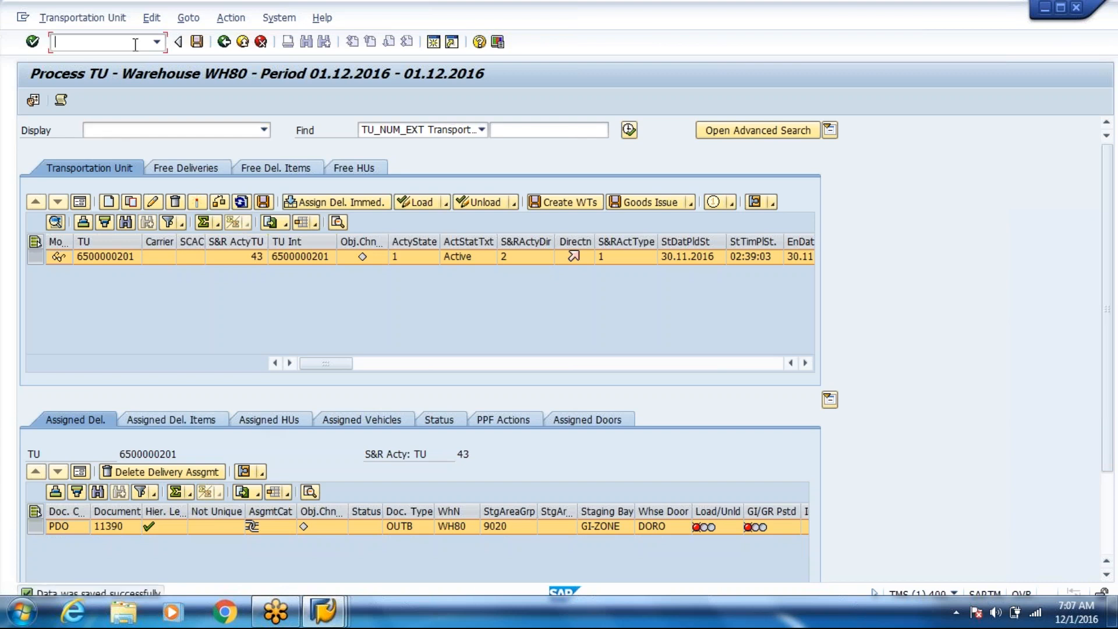
pyautogui.write('/n')
pyautogui.press('BackSpace')
pyautogui.write('o/scwm/prdo')
pyautogui.press('Return')
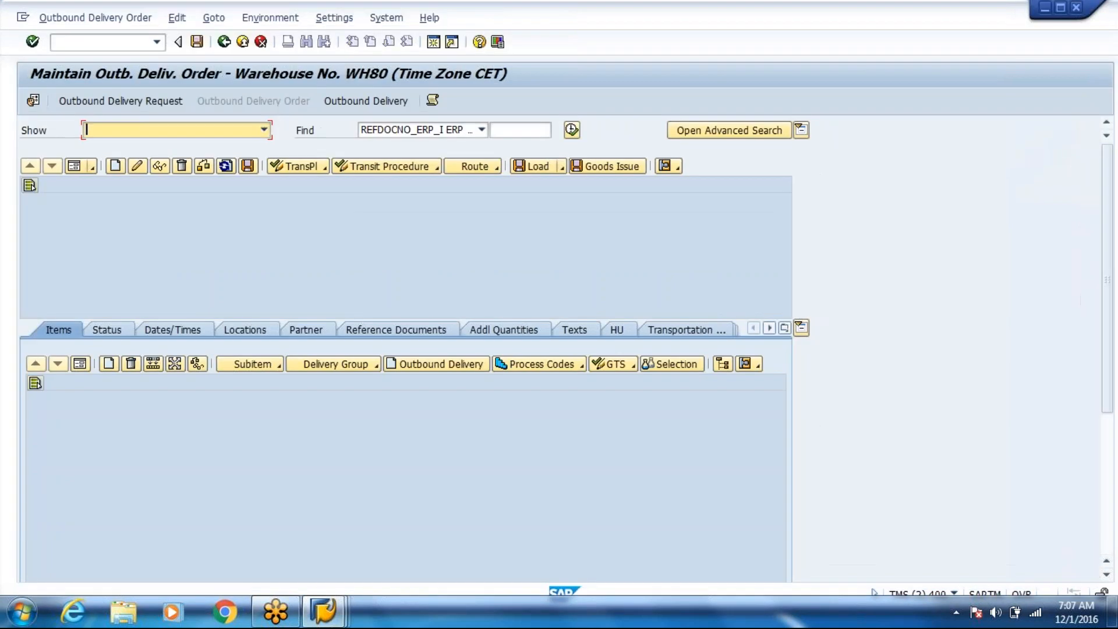
pyautogui.click(520, 130)
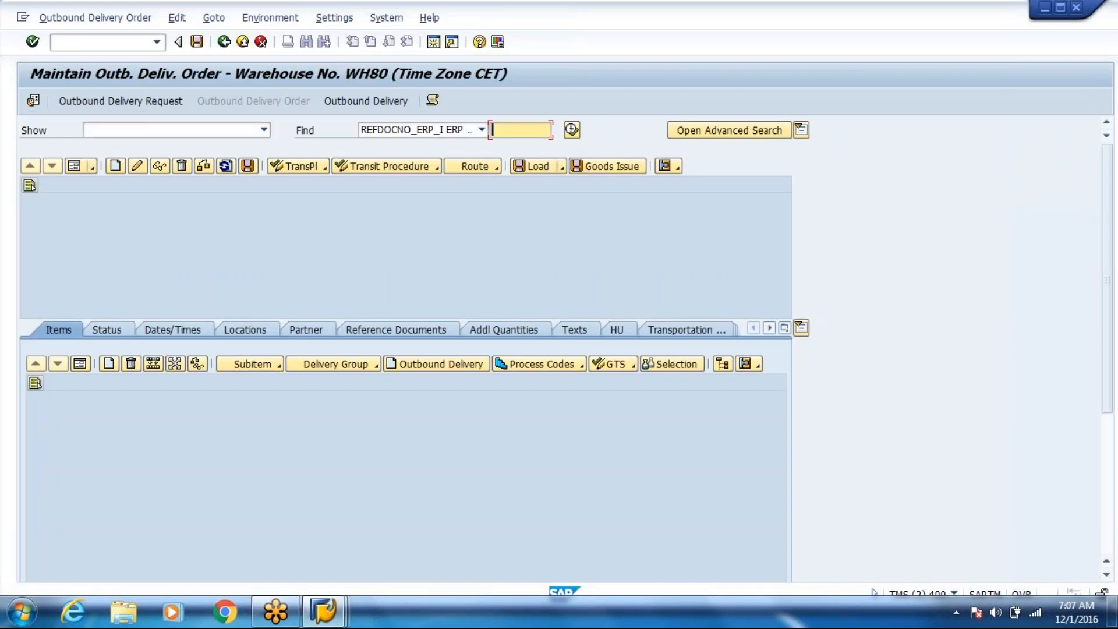
pyautogui.write('80017257')
pyautogui.click(567, 137)
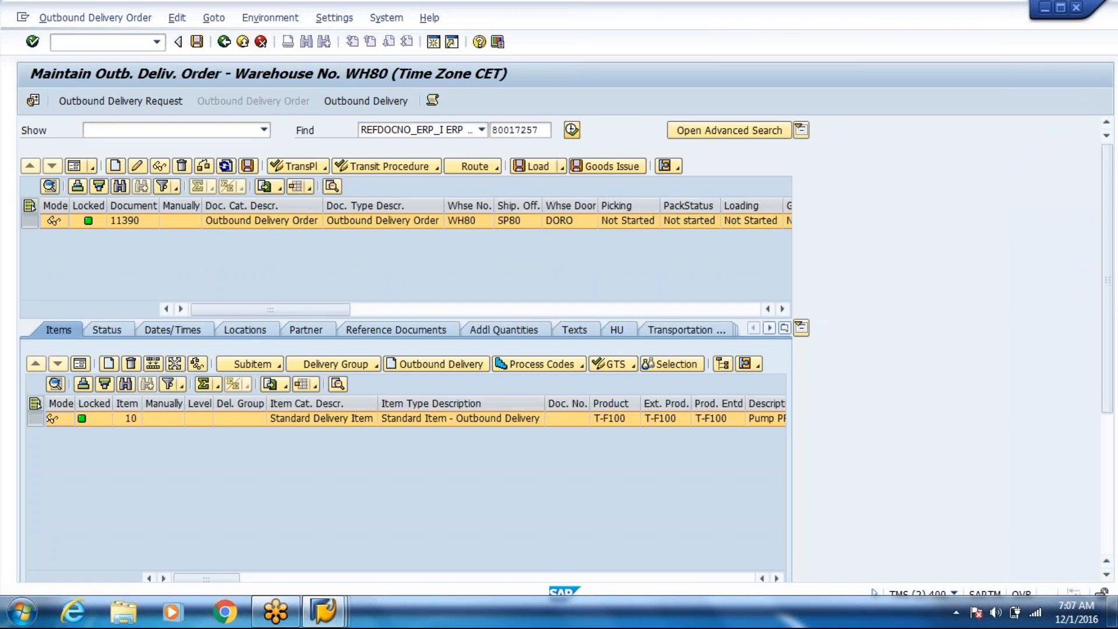
# Step: Create and save the stock removal warehouse task for the outbound delivery order, accepting the warnings, and return to the order
pyautogui.click(95, 18)
pyautogui.moveTo(116, 57)
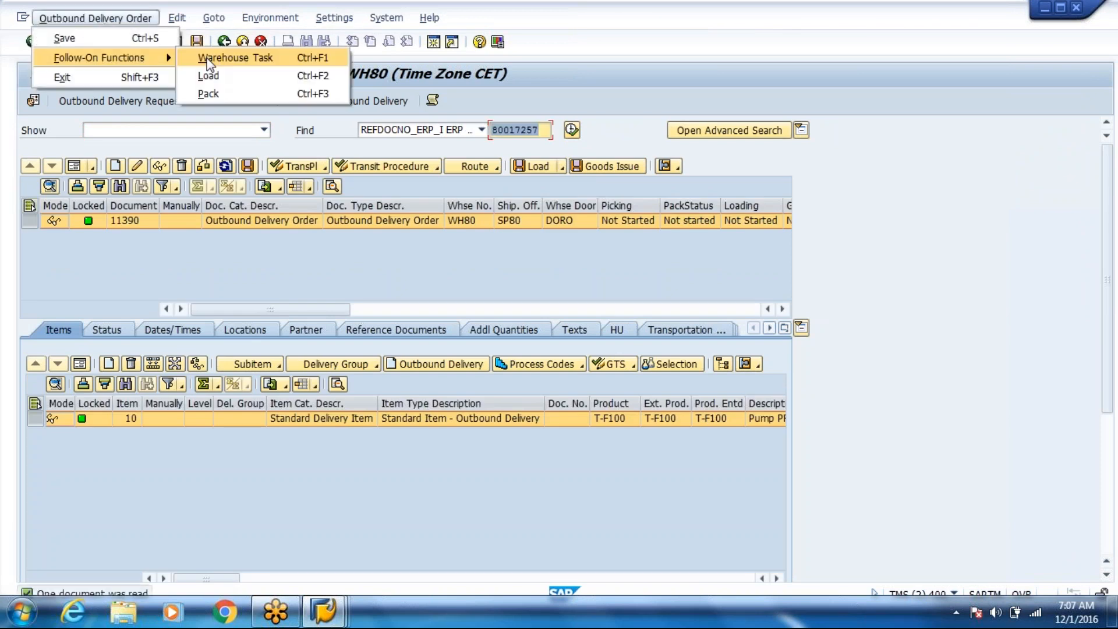
pyautogui.click(208, 58)
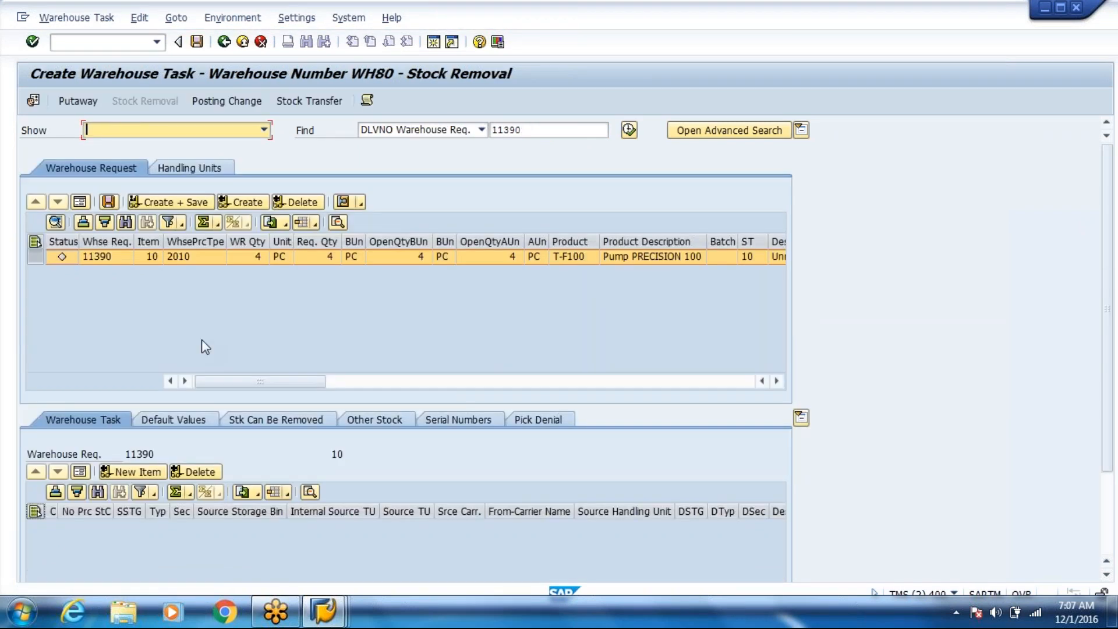
pyautogui.click(195, 198)
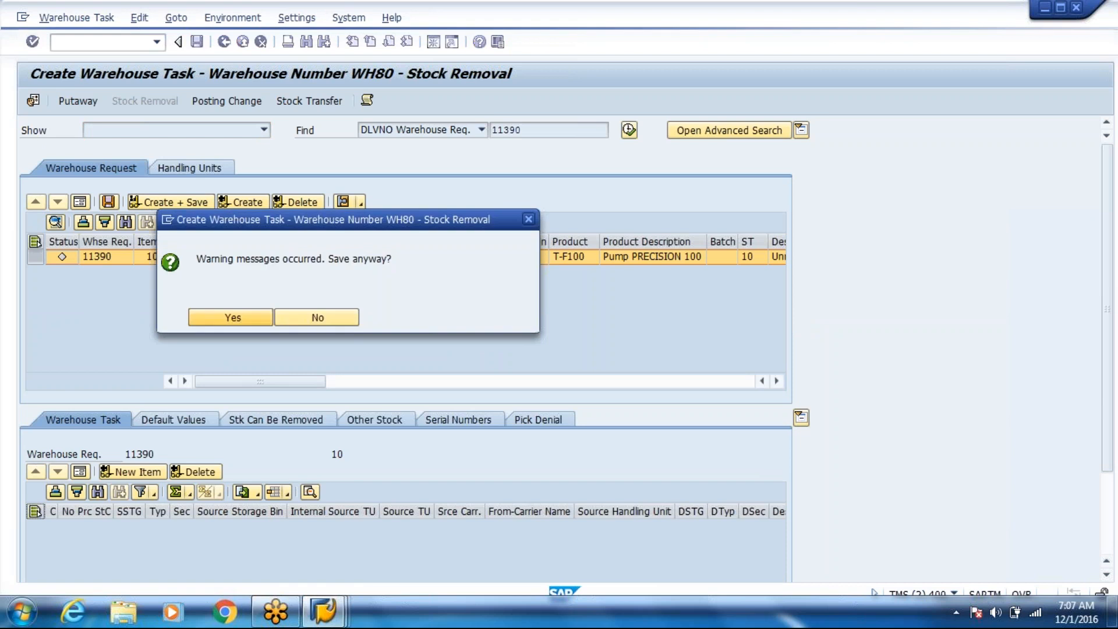
pyautogui.press('Return')
pyautogui.press('Return')
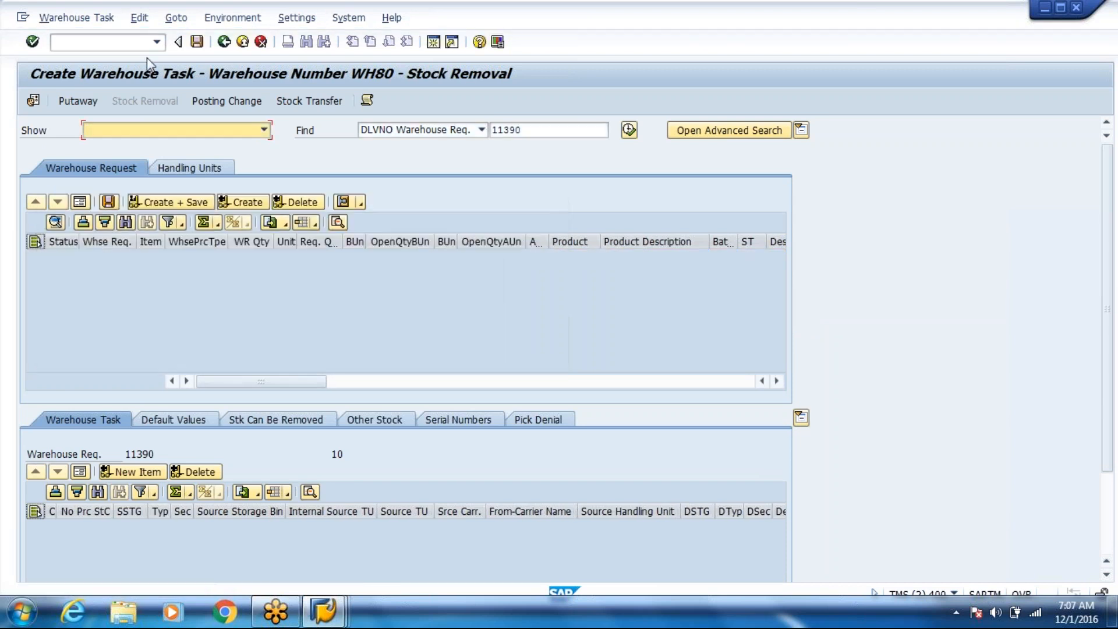
pyautogui.click(77, 18)
pyautogui.click(226, 45)
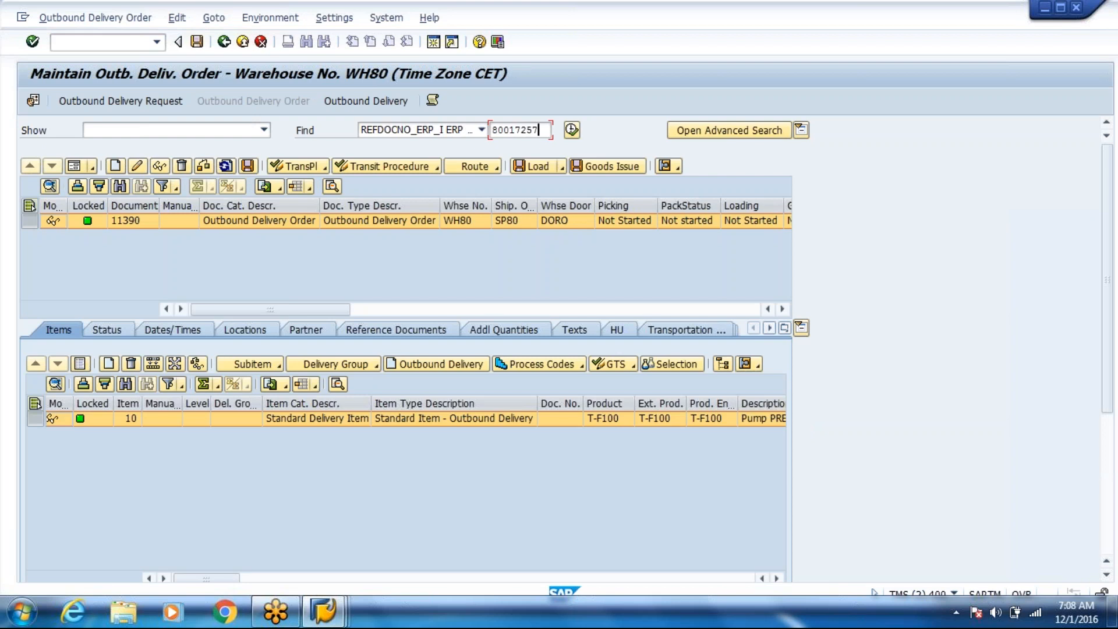
# Step: Show item 10 of the outbound delivery order in form view, switch the order to edit mode and review the item's movement data
pyautogui.click(79, 364)
pyautogui.click(138, 166)
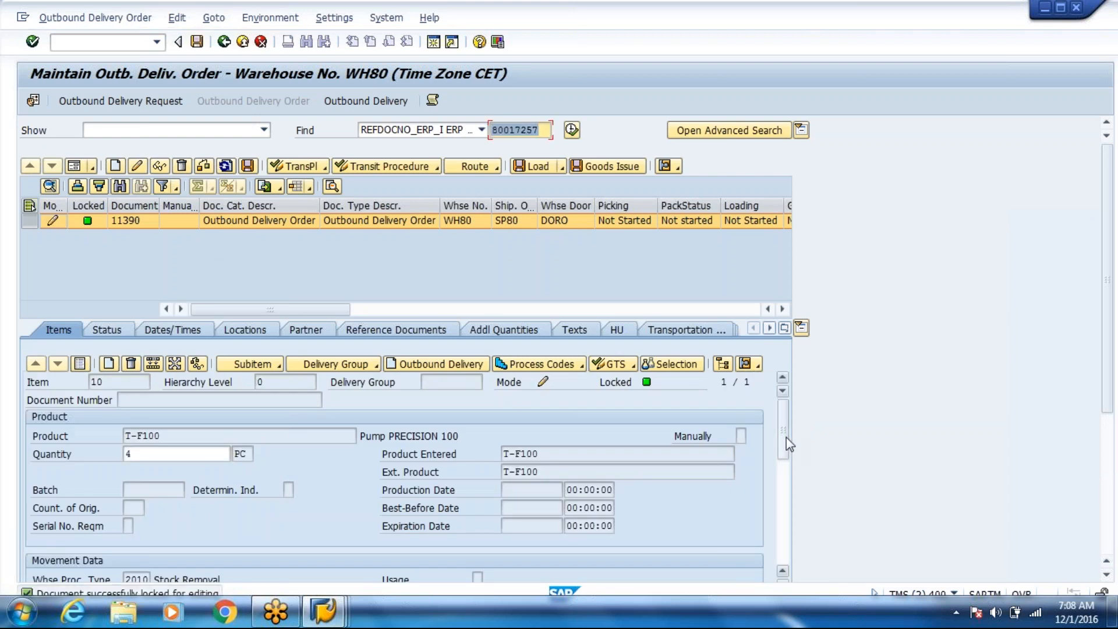
pyautogui.moveTo(790, 444); pyautogui.dragTo(789, 495)
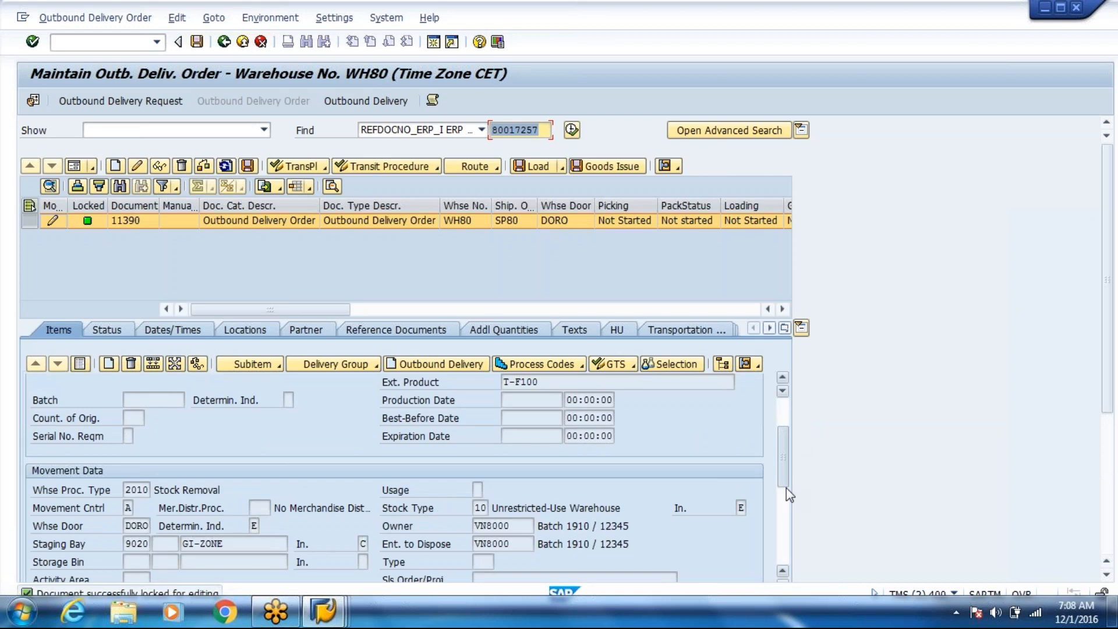
pyautogui.scroll(-1, 786, 489)
pyautogui.moveTo(786, 490); pyautogui.dragTo(782, 417)
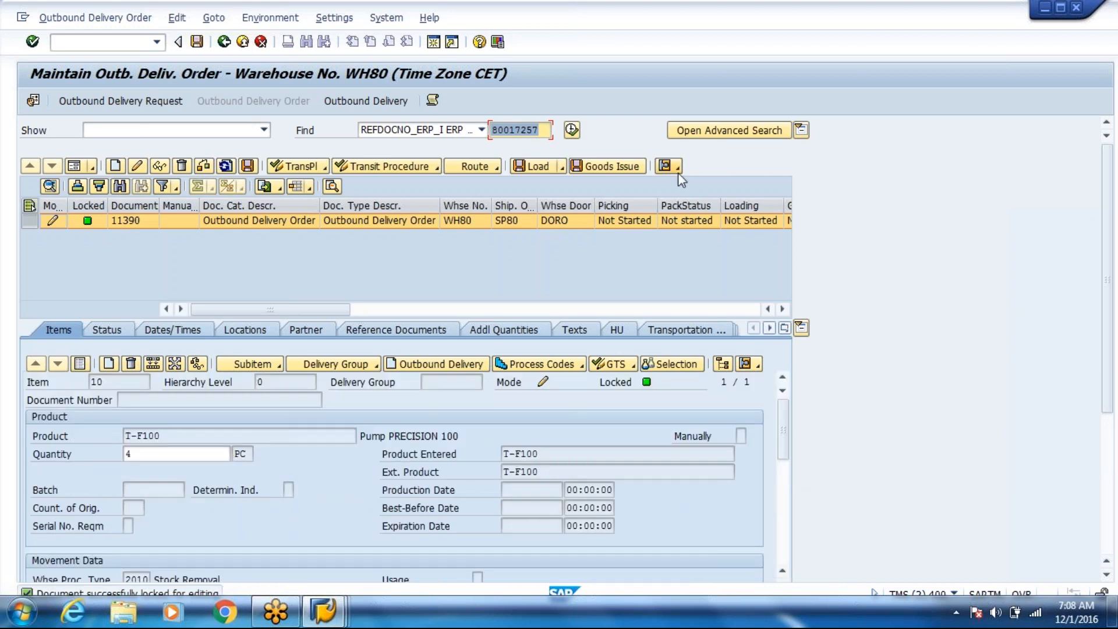
# Step: Display the order's warehouse tasks, cancel the stock removal task for product T-F100 and return to the outbound delivery order
pyautogui.click(678, 172)
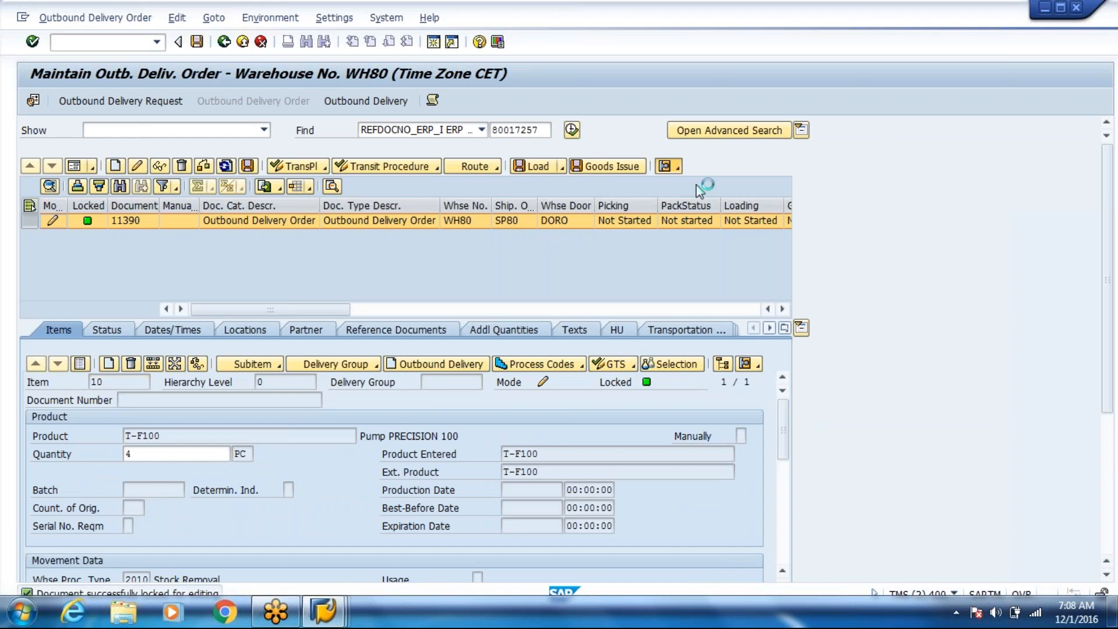
pyautogui.click(699, 188)
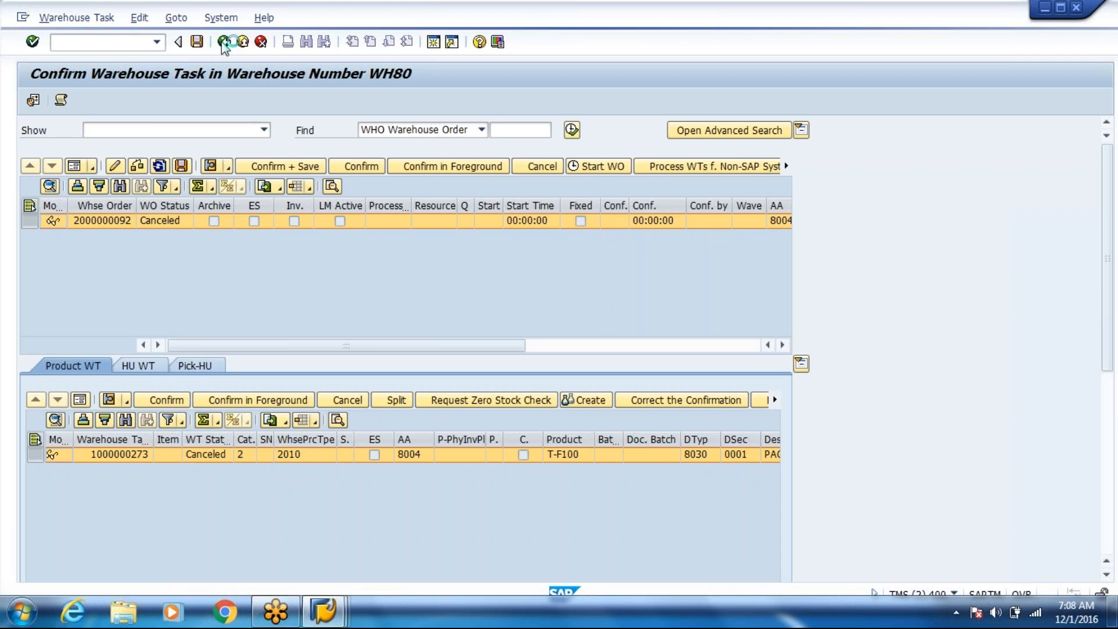
pyautogui.click(224, 42)
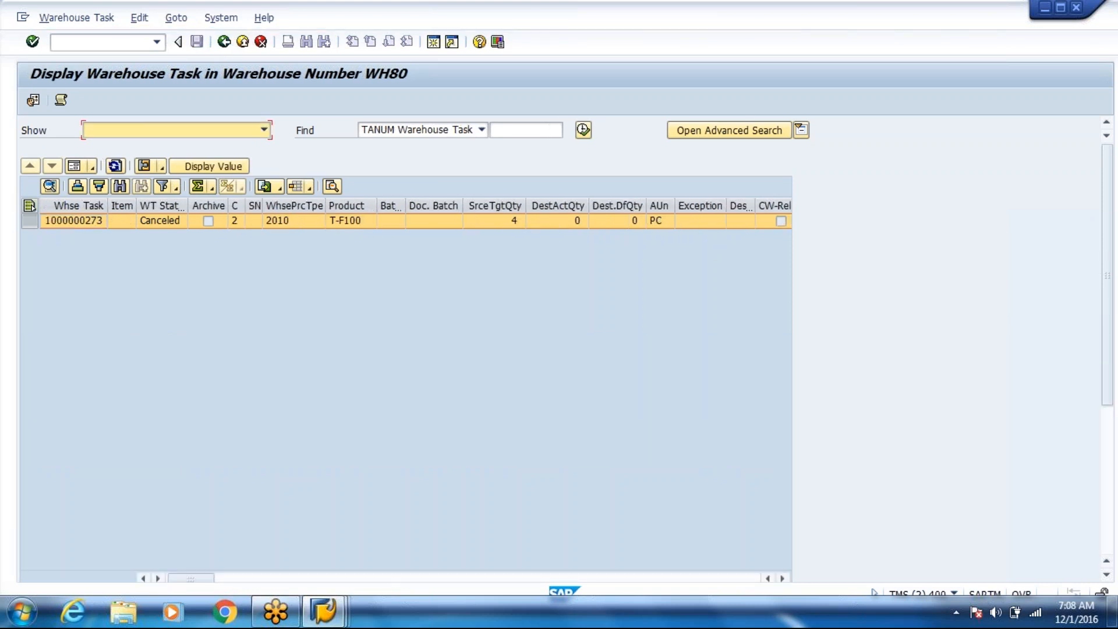
pyautogui.press('F3')
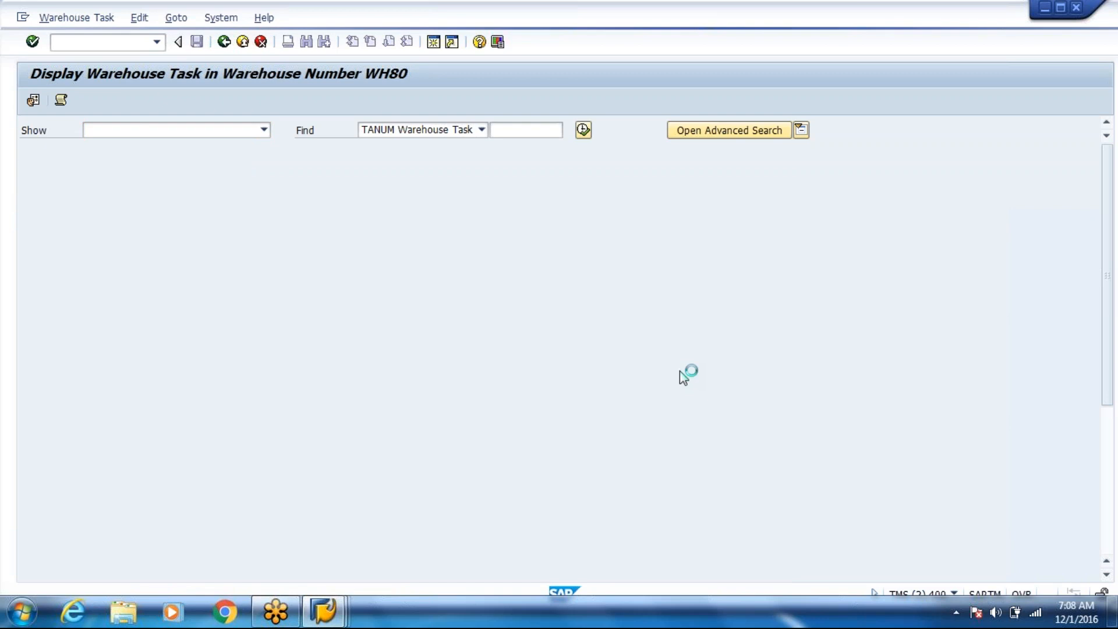
# Step: Review item 10's movement data, try to create the outbound delivery with the item quantity set to 0 and dismiss the log
pyautogui.scroll(-2, 791, 480)
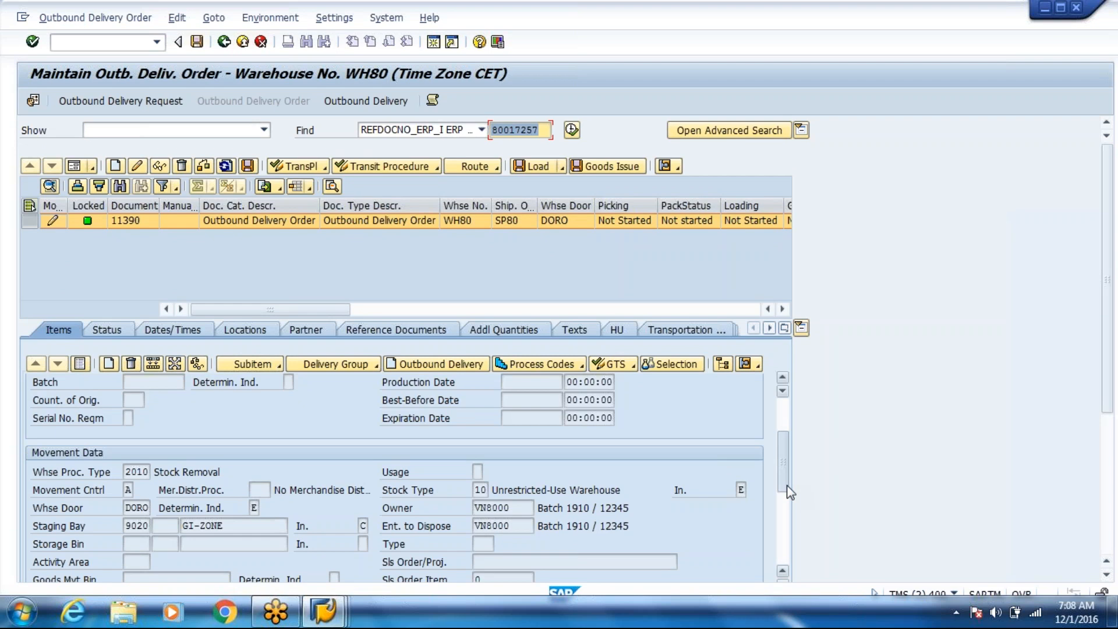
pyautogui.moveTo(788, 485)
pyautogui.mouseDown()
pyautogui.moveTo(788, 509)
pyautogui.moveTo(788, 471)
pyautogui.mouseUp()
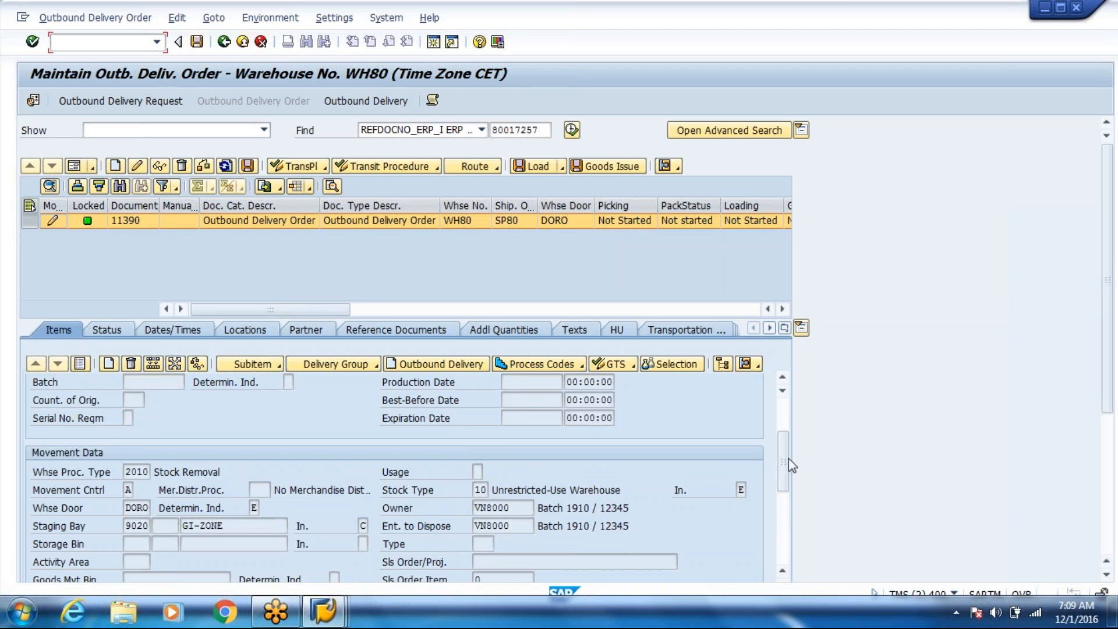
pyautogui.scroll(1, 786, 456)
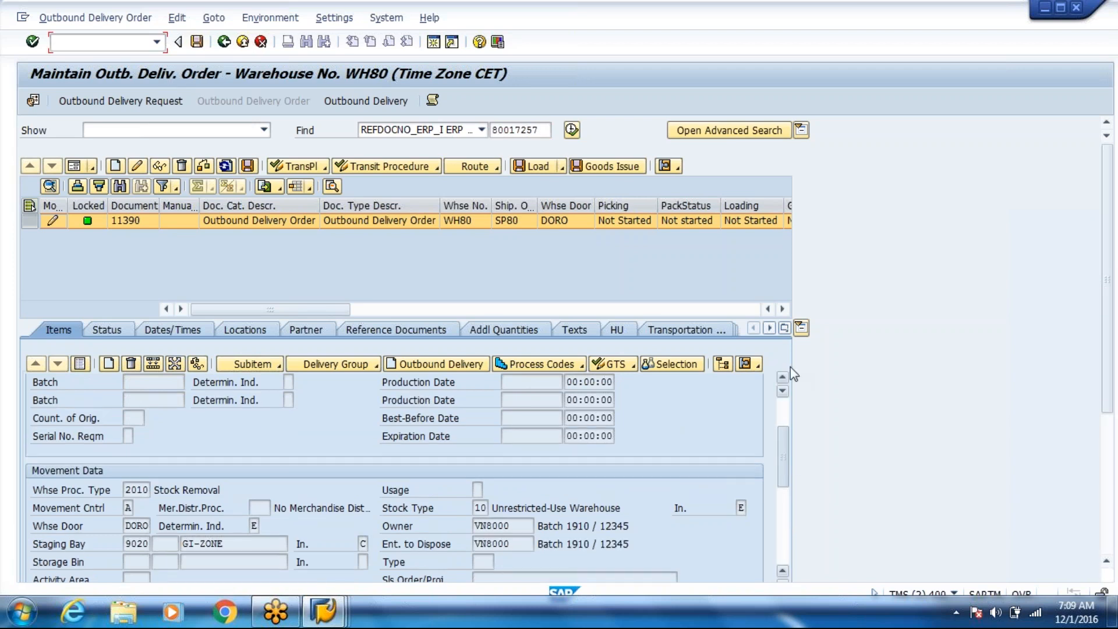
pyautogui.scroll(-1, 791, 367)
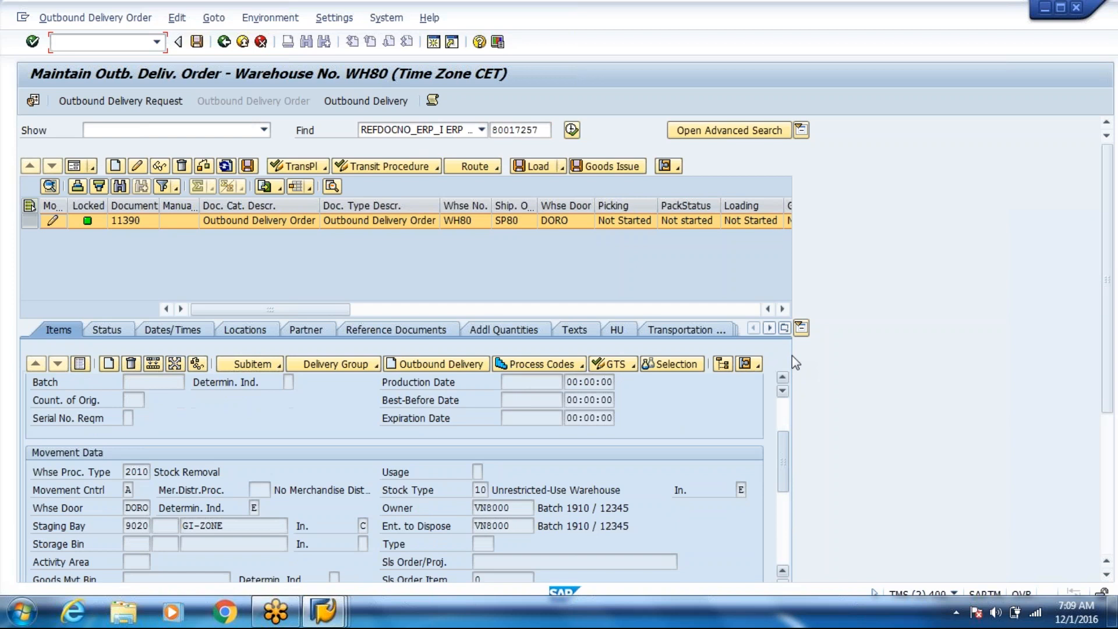
pyautogui.scroll(3, 763, 393)
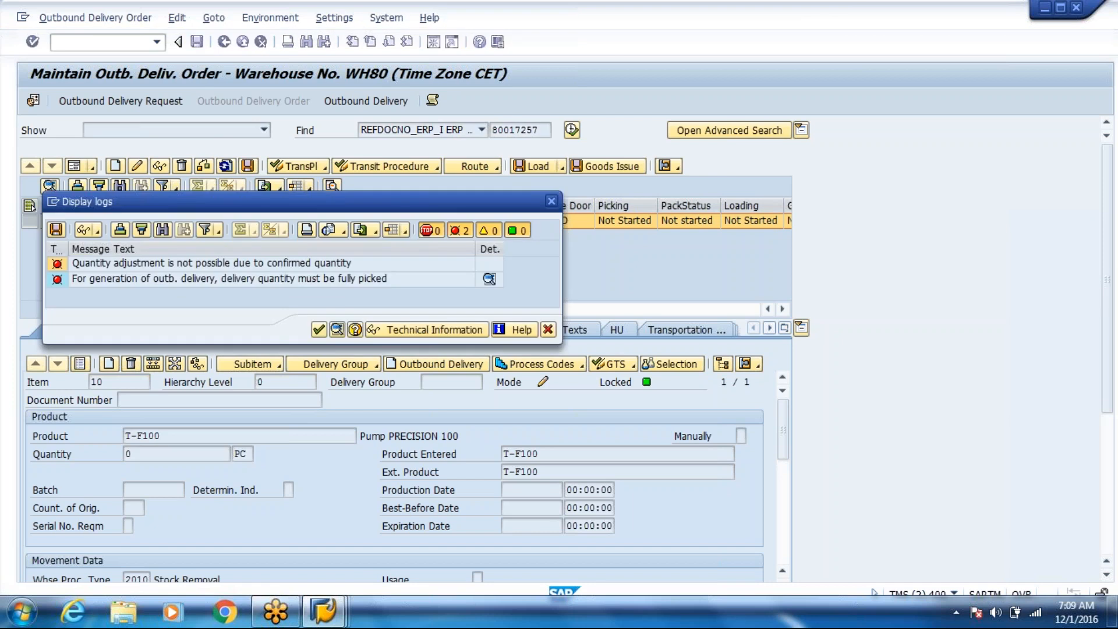
pyautogui.click(548, 330)
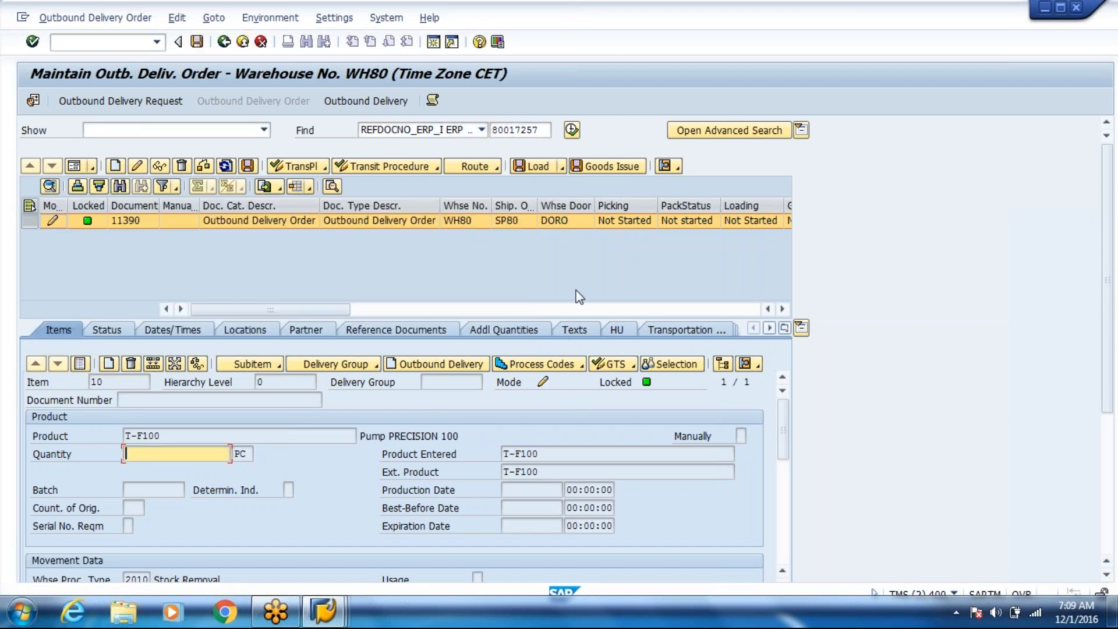
# Step: Display the order's warehouse tasks, return to the order and try again to create the outbound delivery with item quantity 0
pyautogui.click(681, 168)
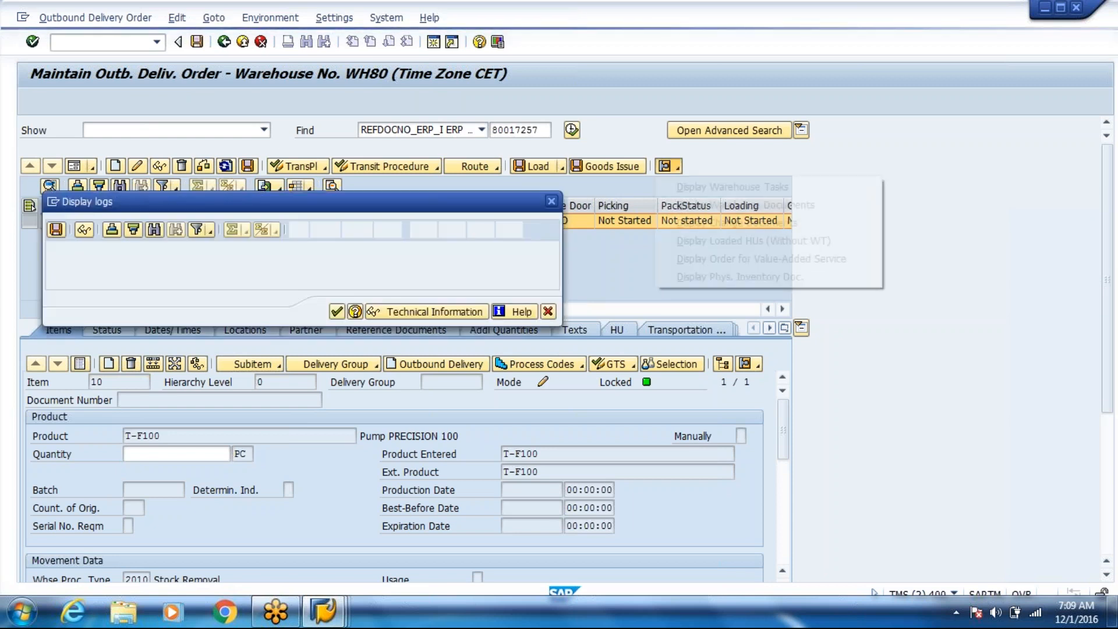
pyautogui.click(549, 313)
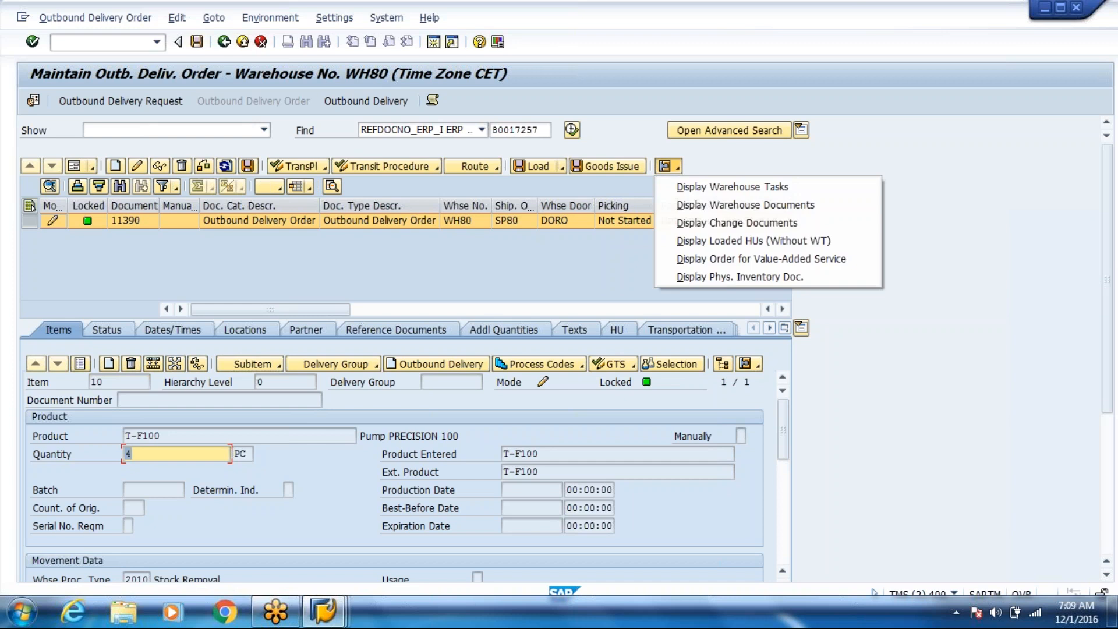
pyautogui.click(723, 187)
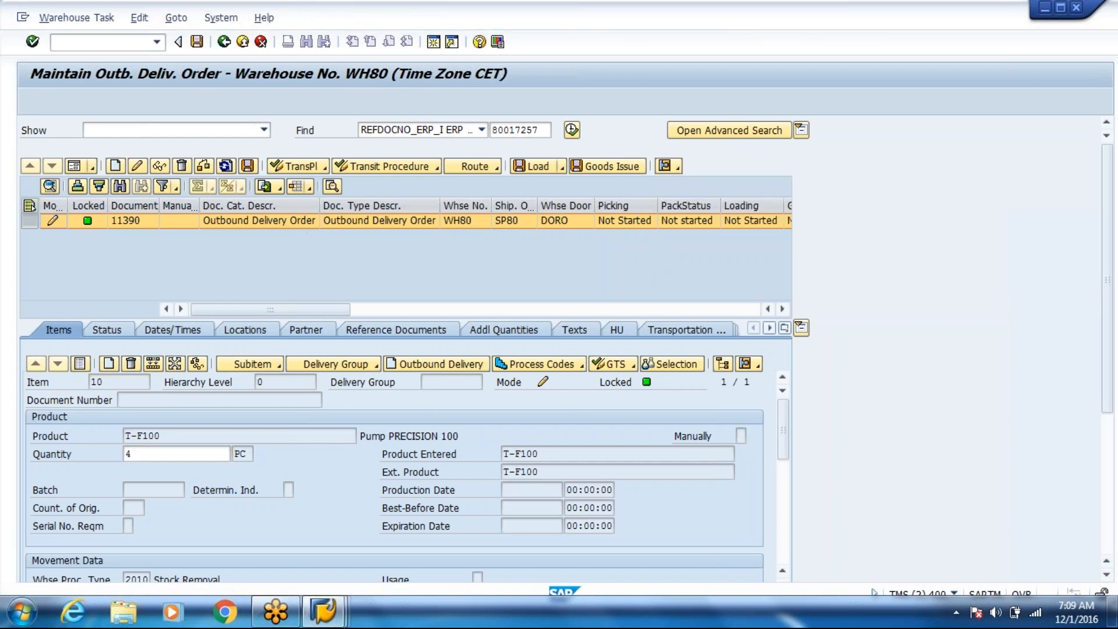
pyautogui.click(224, 42)
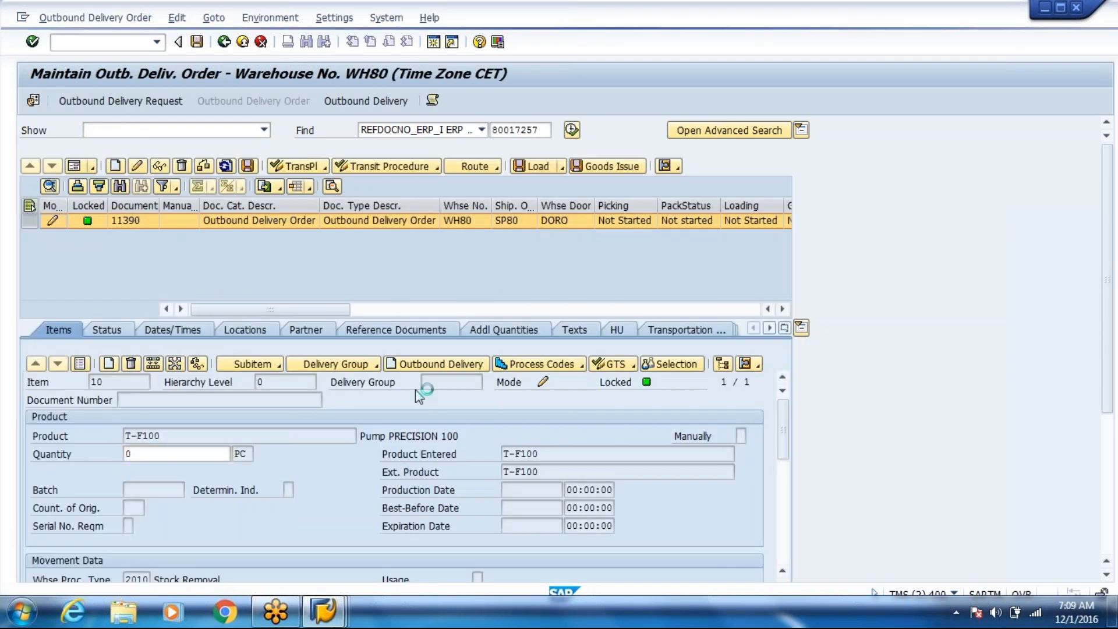
pyautogui.click(421, 370)
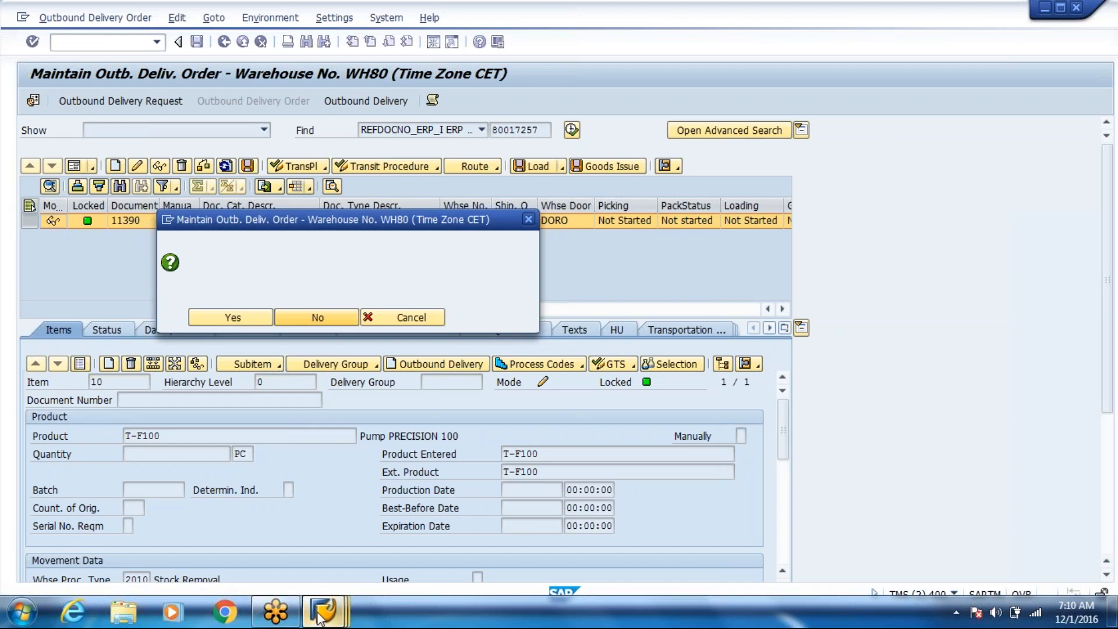
# Step: Open the SAP Reference IMG in a new session of the EWM system and expand SCM Extended Warehouse Management
pyautogui.moveTo(322, 613)
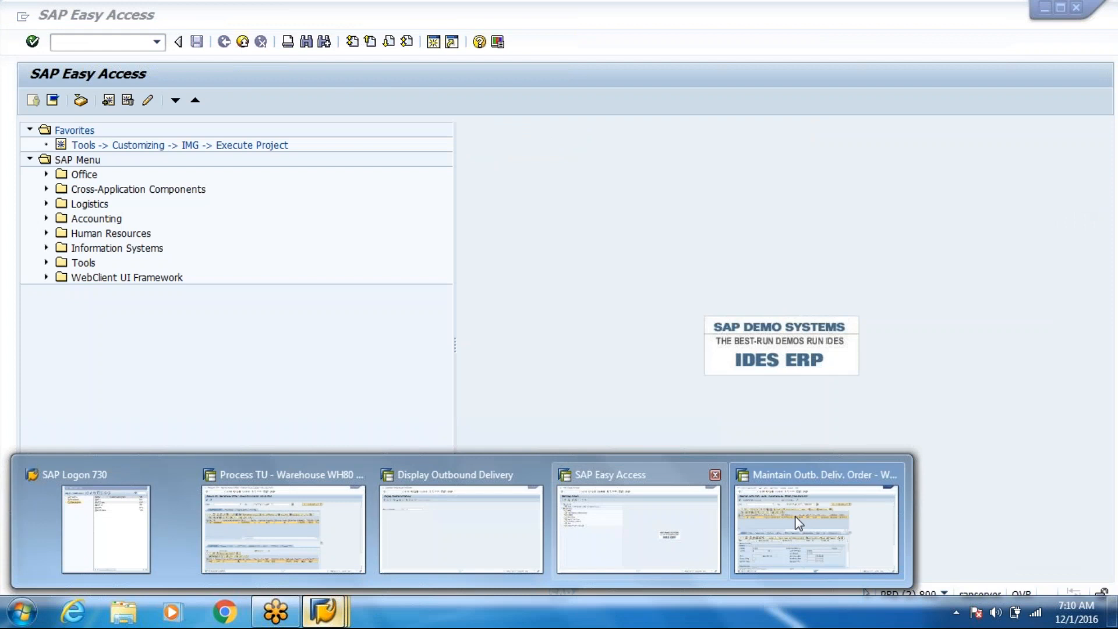
pyautogui.click(795, 516)
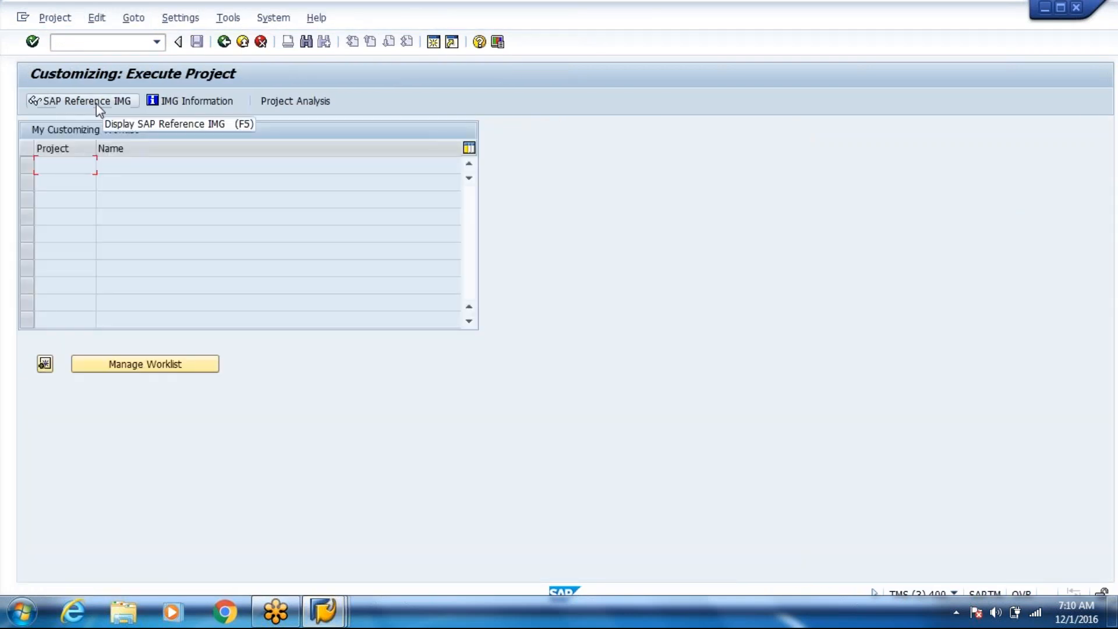
pyautogui.click(96, 104)
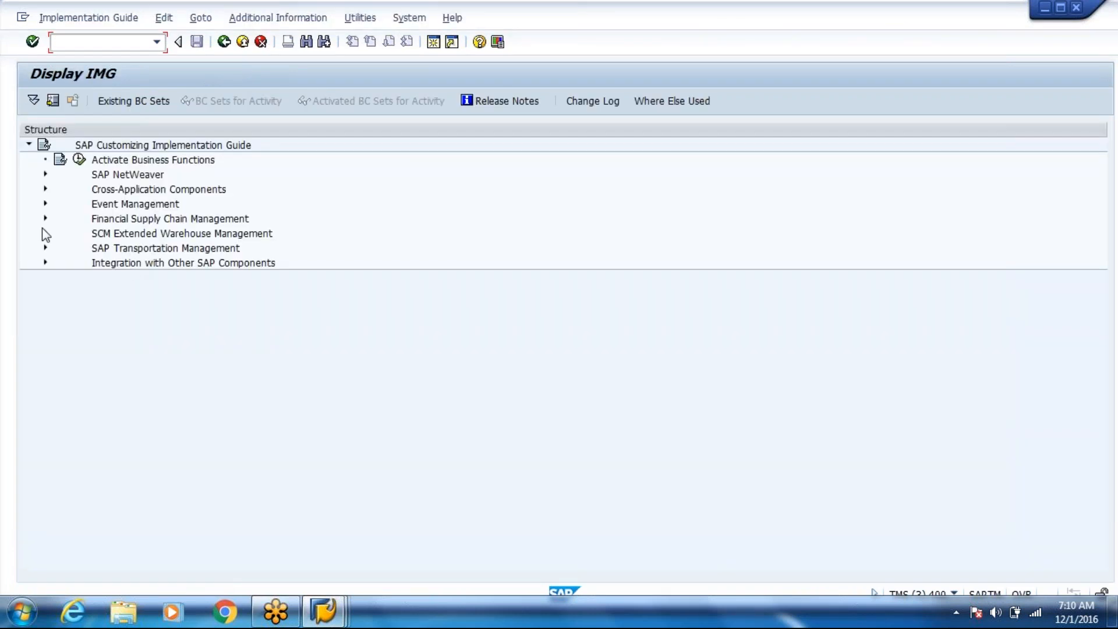
pyautogui.click(43, 232)
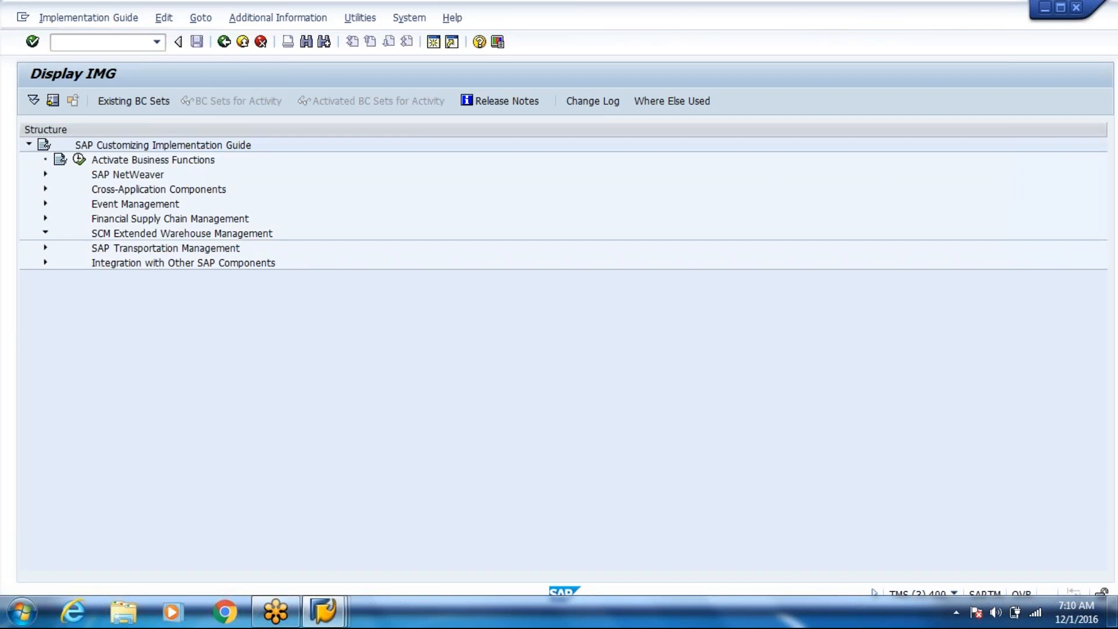
# Step: Check the warehouse process type in the outbound delivery order's movement data and return to the IMG session
pyautogui.click(322, 613)
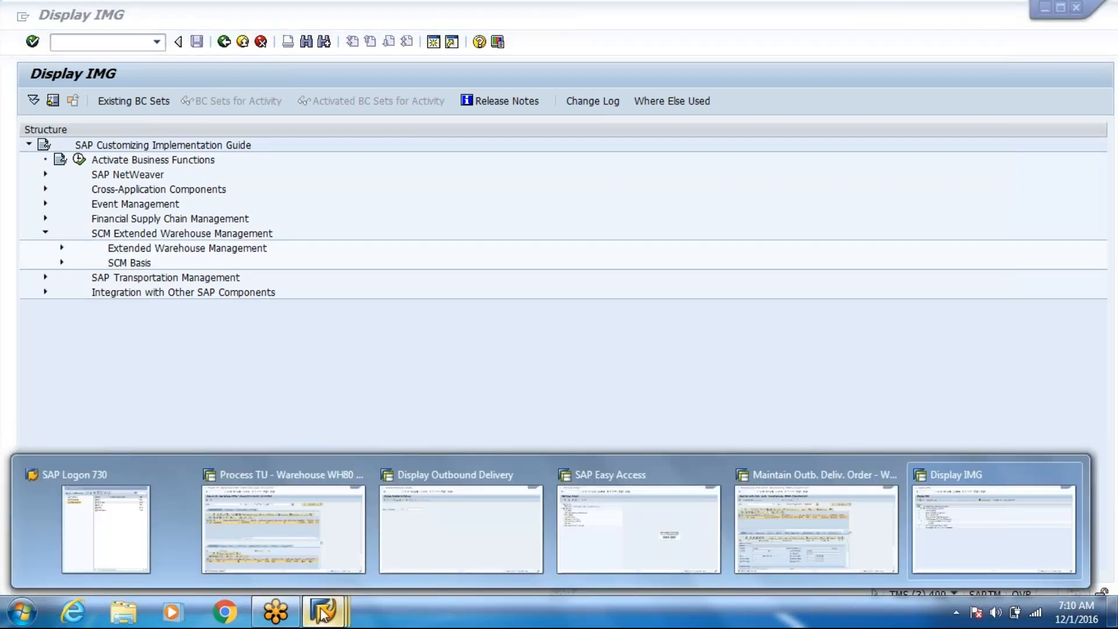
pyautogui.click(816, 529)
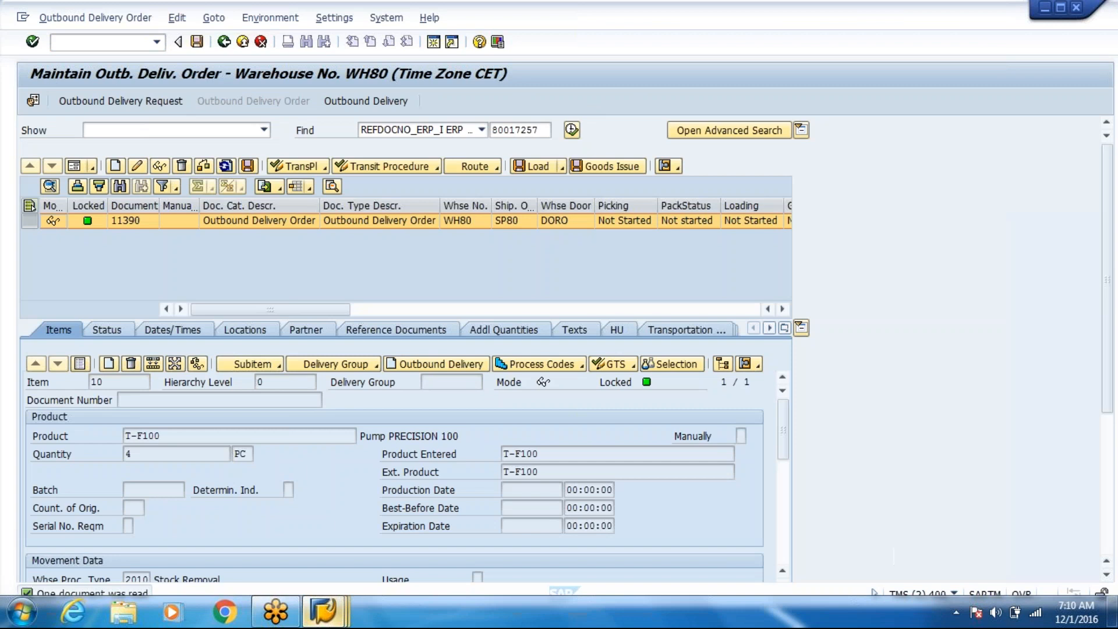
pyautogui.scroll(-3, 323, 572)
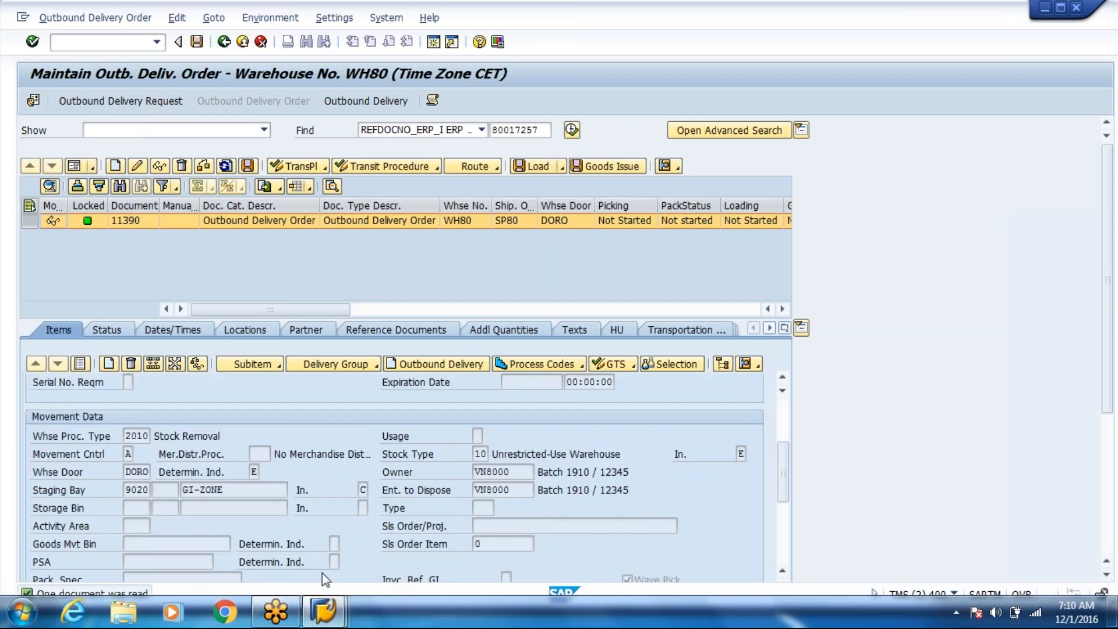
pyautogui.hotkey('alt', 'Tab')
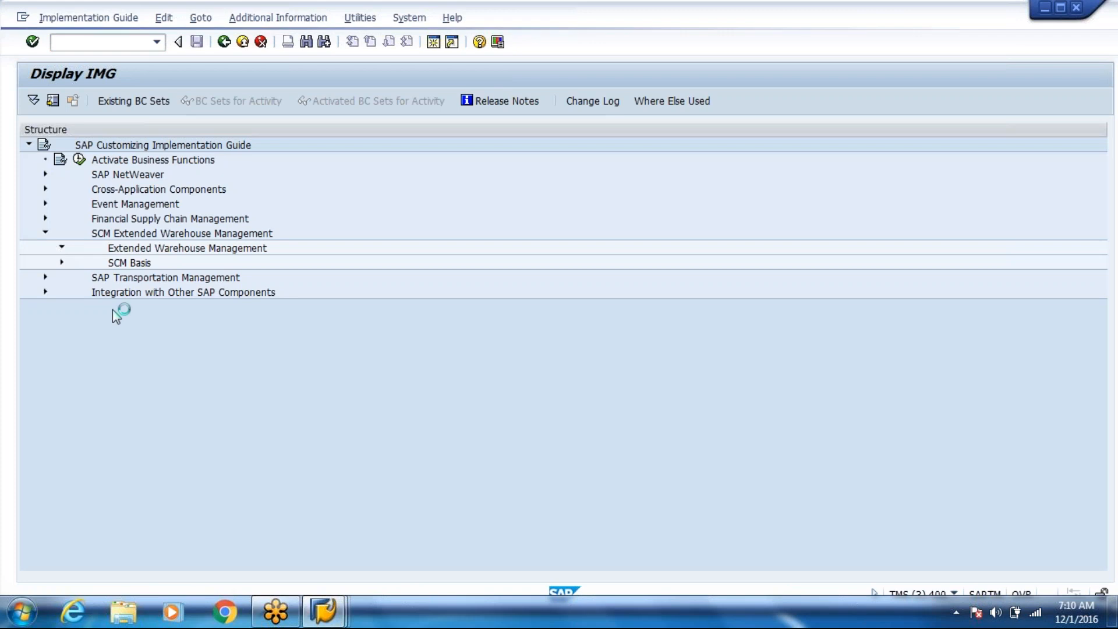
# Step: View the Storage Type Definition under Extended Warehouse Management master data, return to the IMG and collapse the Master Data node
pyautogui.click(132, 280)
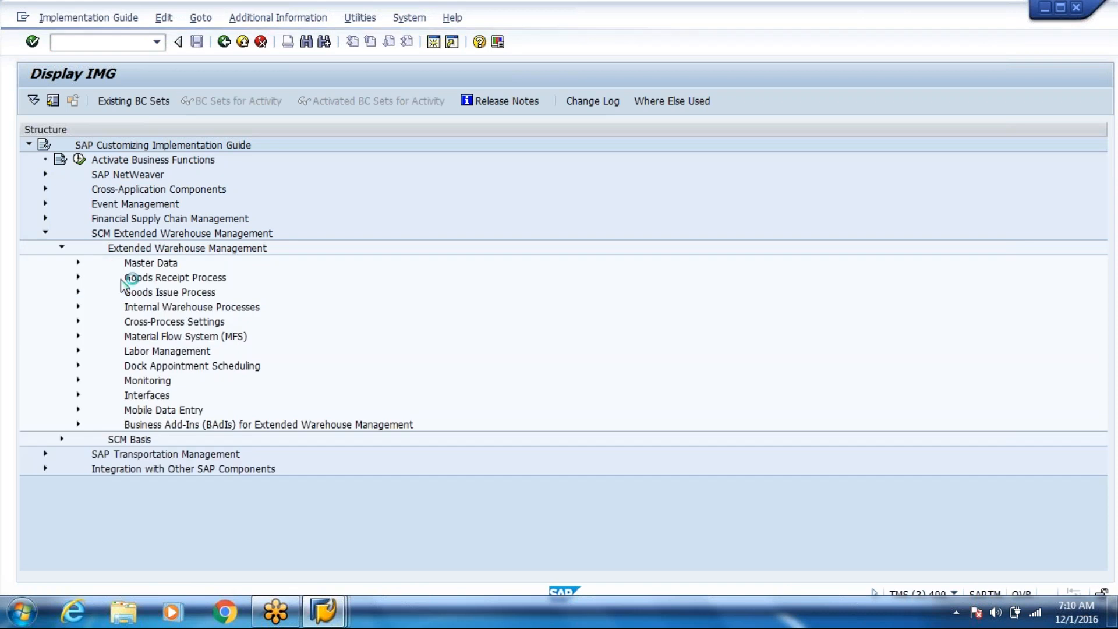
pyautogui.click(79, 263)
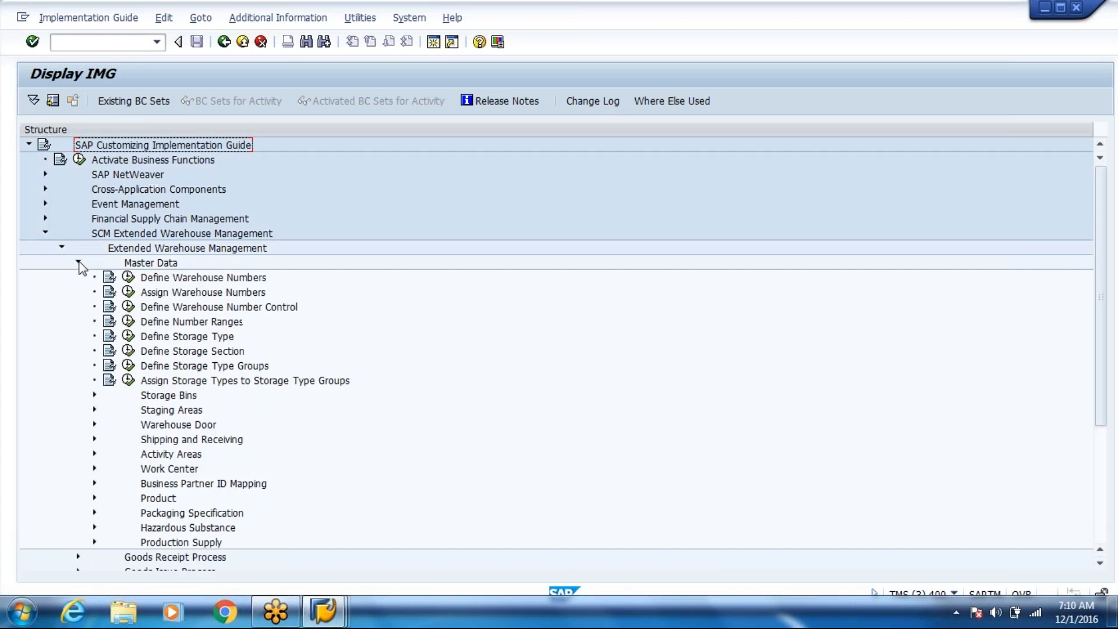
pyautogui.click(128, 337)
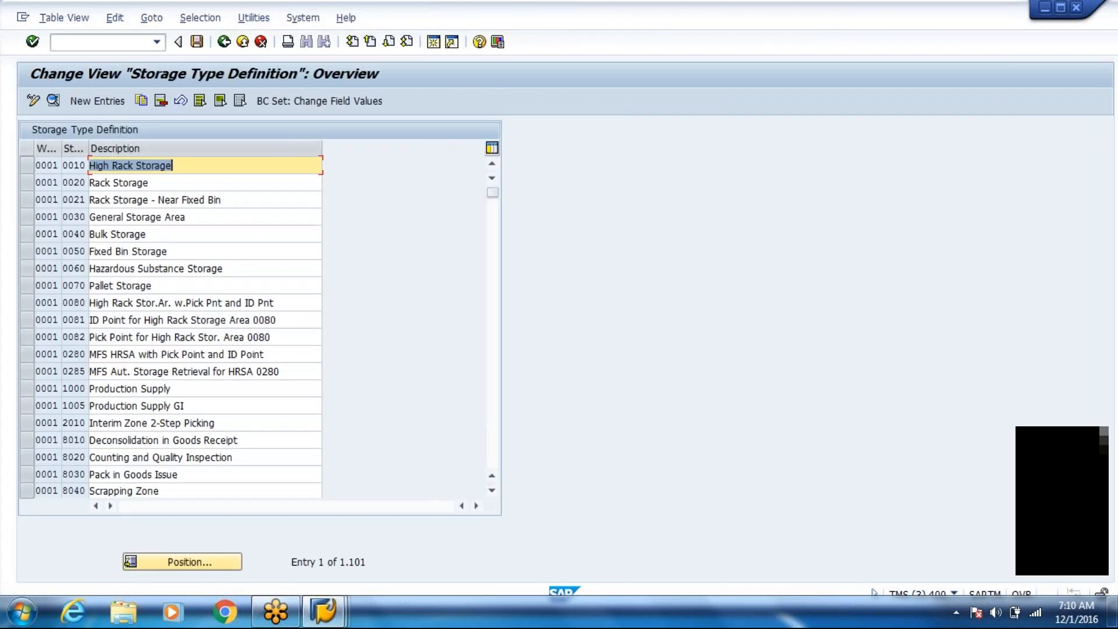
pyautogui.press('F3')
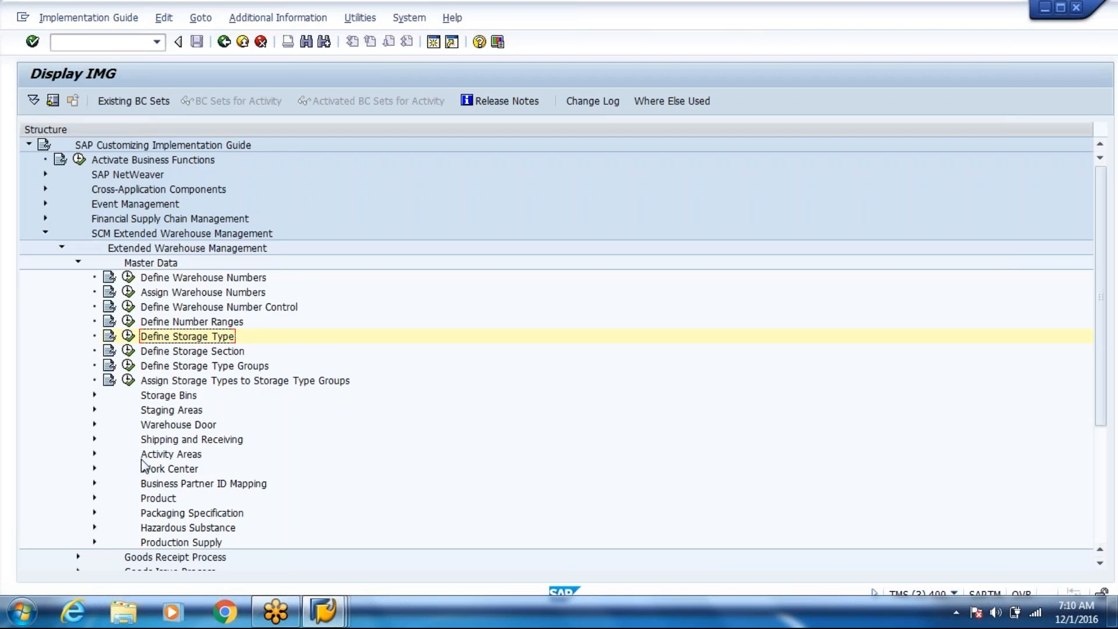
pyautogui.click(78, 263)
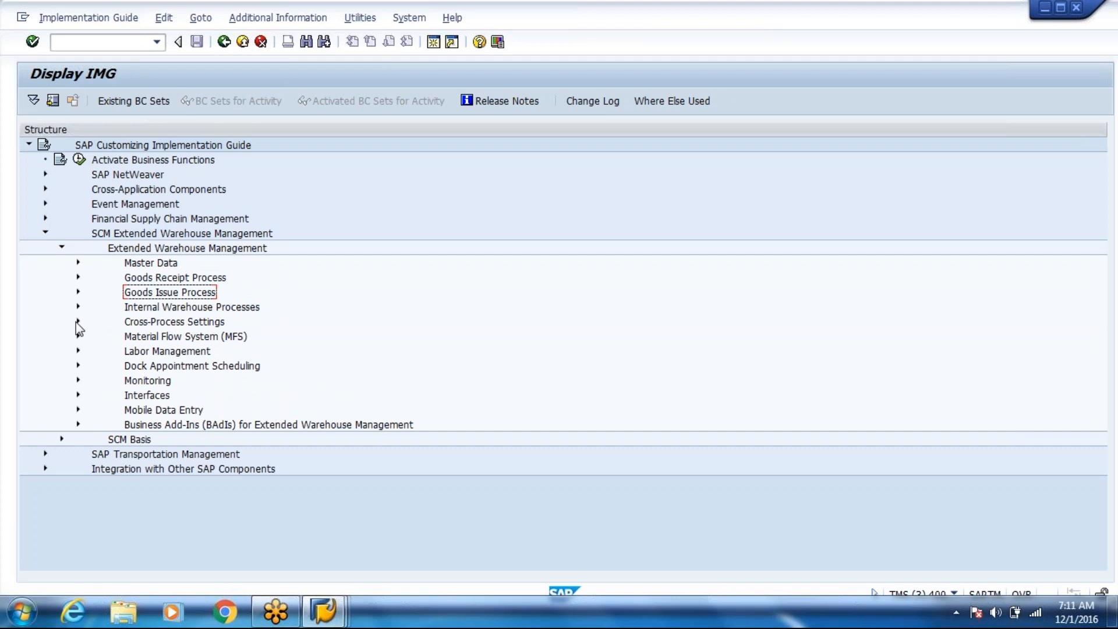
# Step: Open the Warehouse Process Type customizing under Cross-Process Settings, Warehouse Task, and position the list at warehouse WH80
pyautogui.click(79, 321)
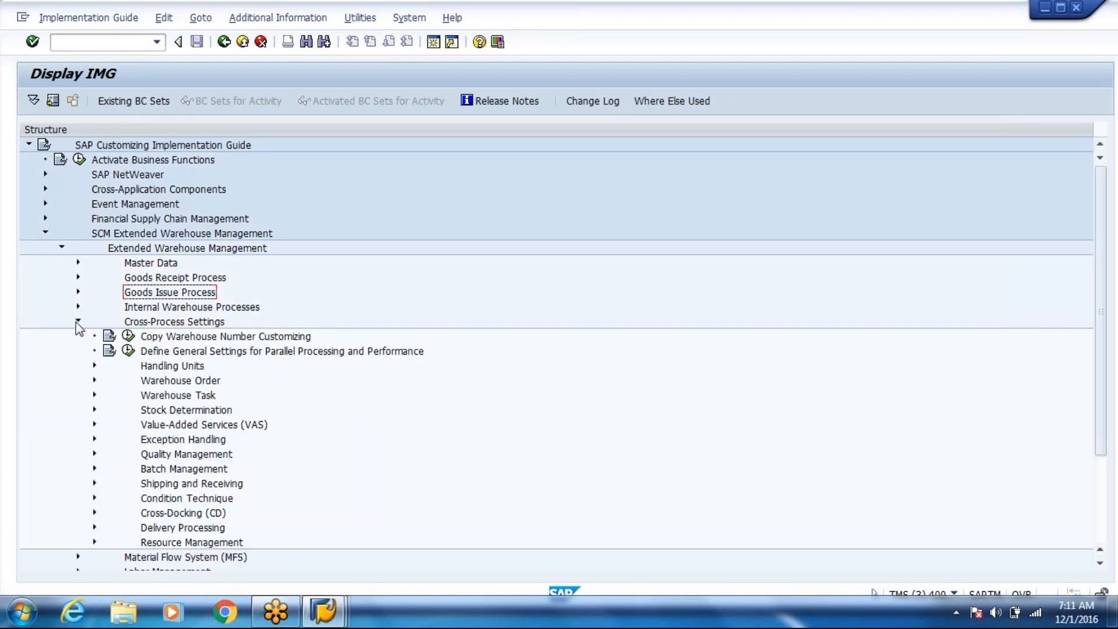
pyautogui.click(94, 395)
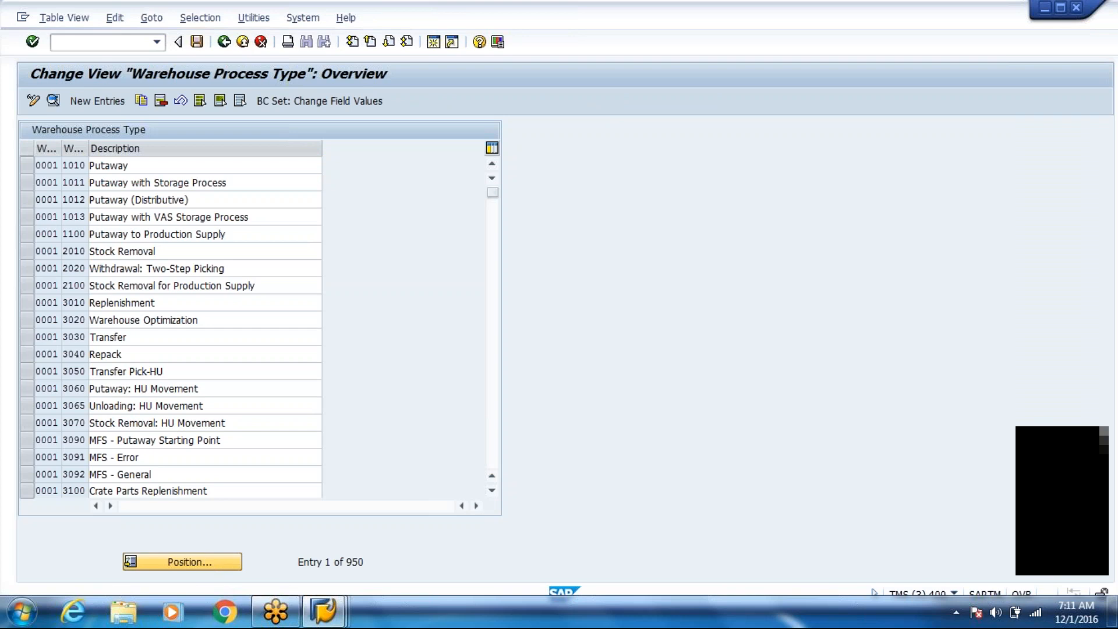
pyautogui.click(182, 562)
pyautogui.write('Wh80')
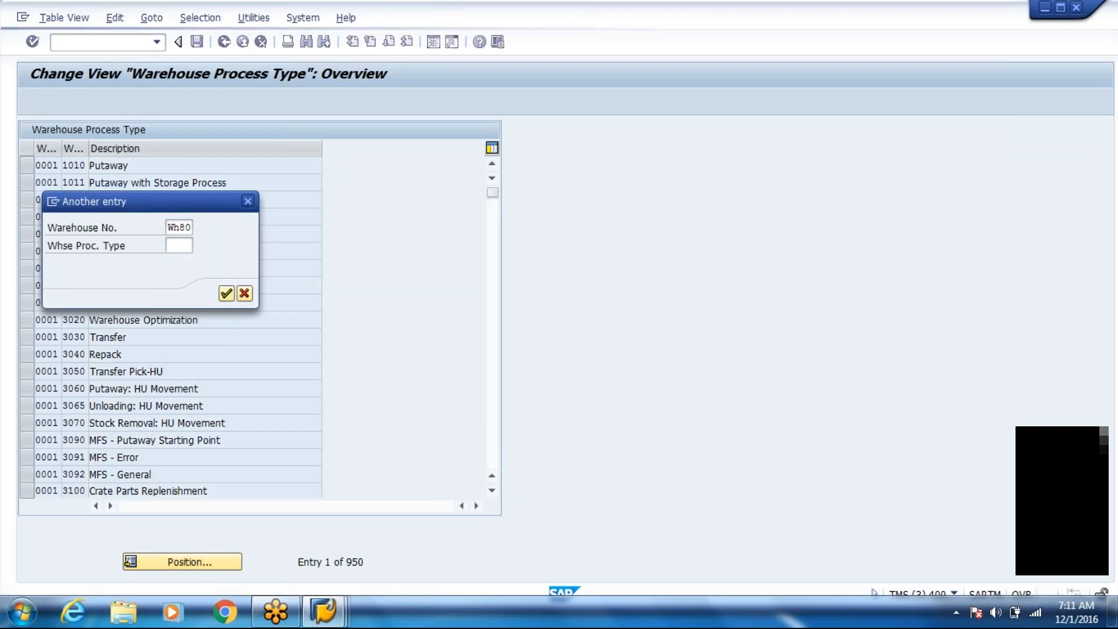
pyautogui.press('Return')
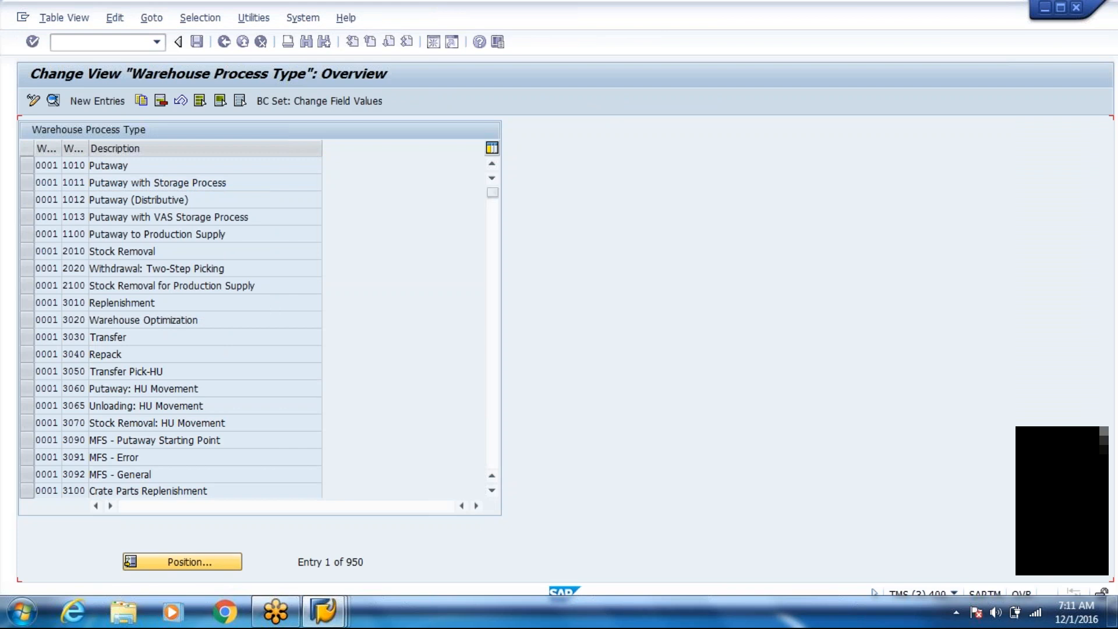
# Step: Open warehouse process type 2010 Stock Removal for WH80 and set its destination storage type to 9025 and destination bin to STAGING
pyautogui.click(116, 251)
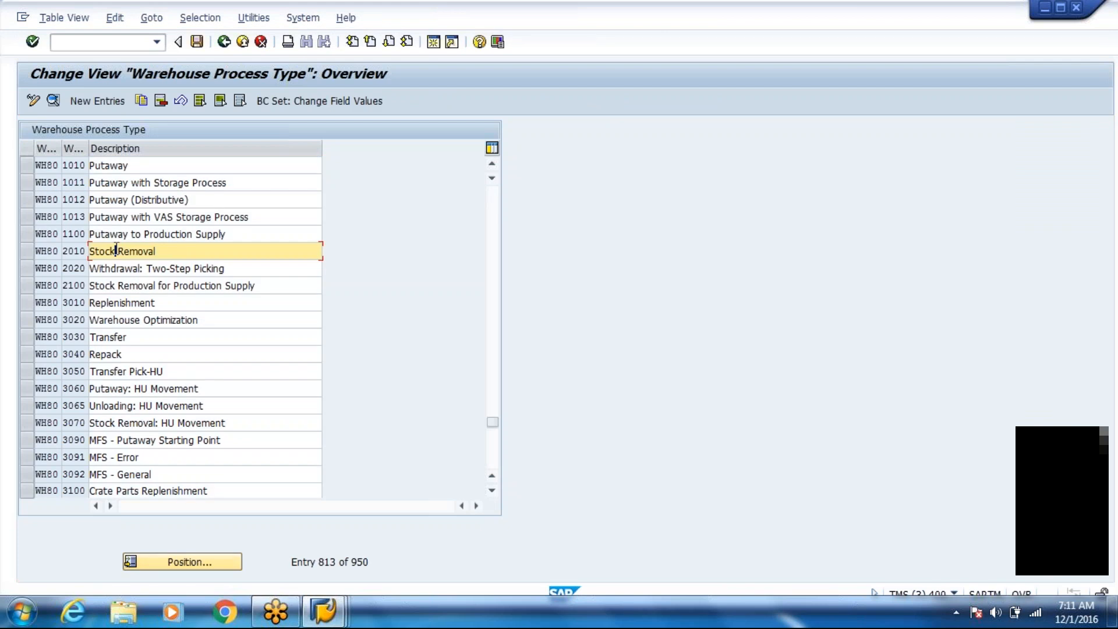
pyautogui.doubleClick(116, 251)
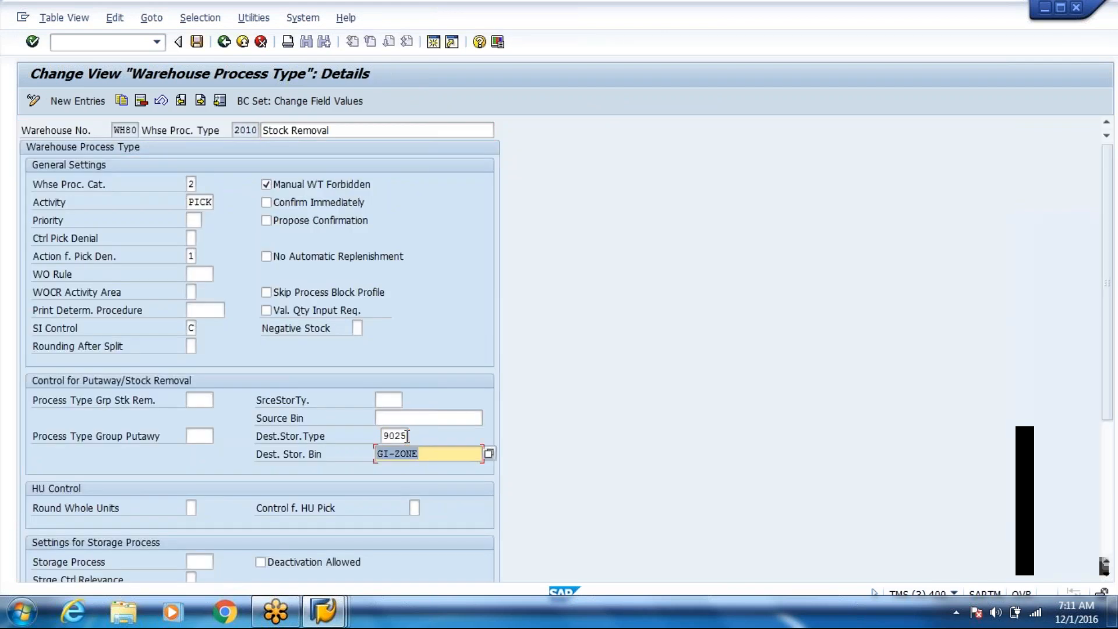
pyautogui.write('STAGI')
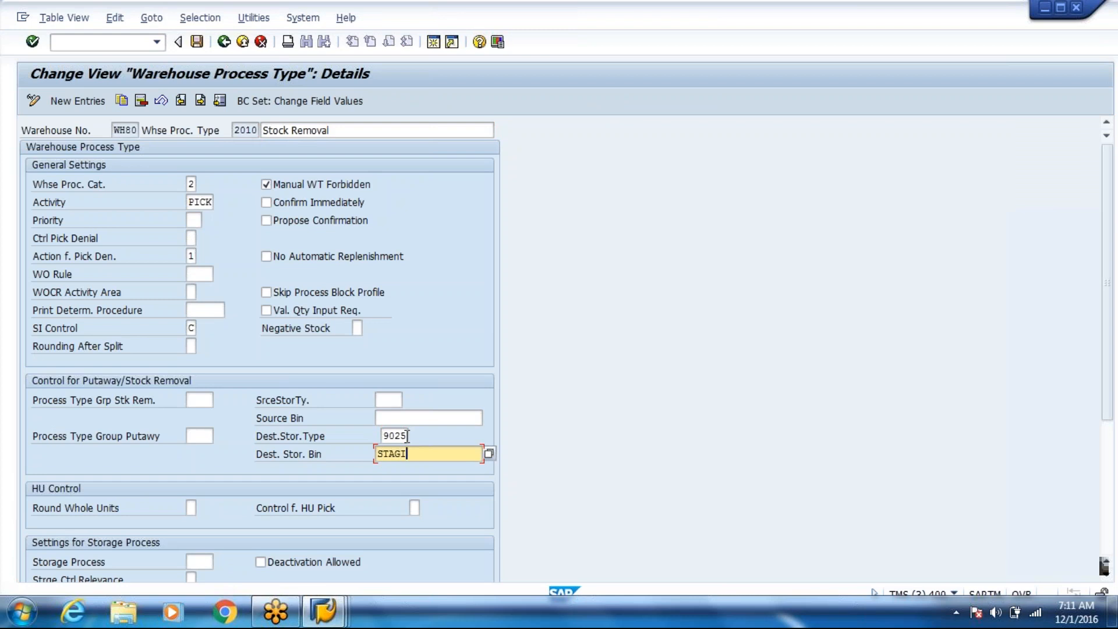
pyautogui.write('NG')
pyautogui.press('Return')
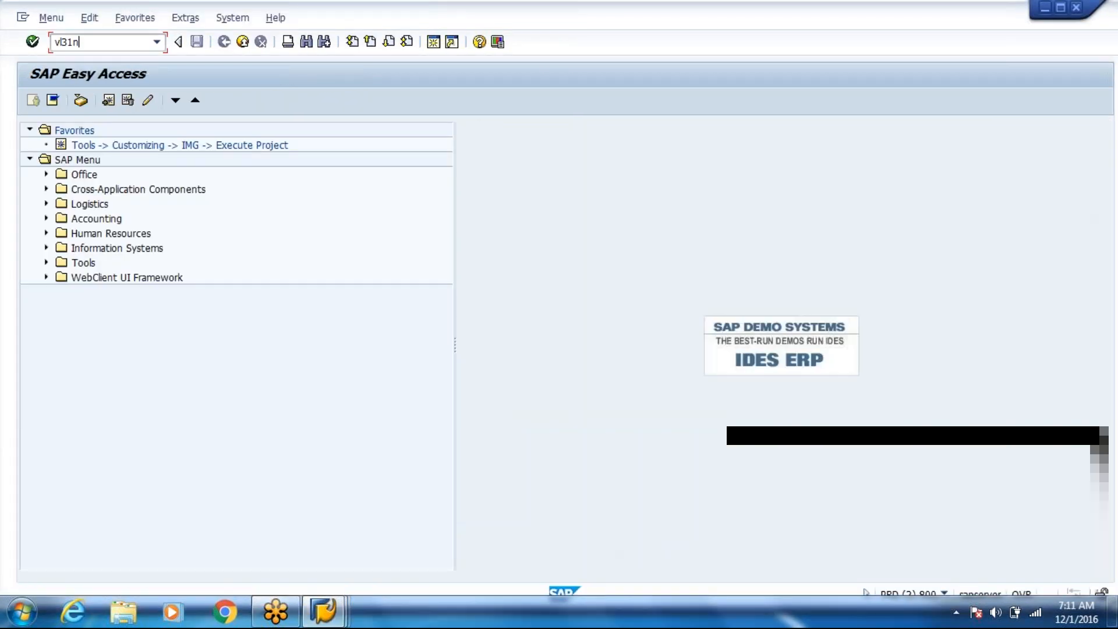
pyautogui.press('Return')
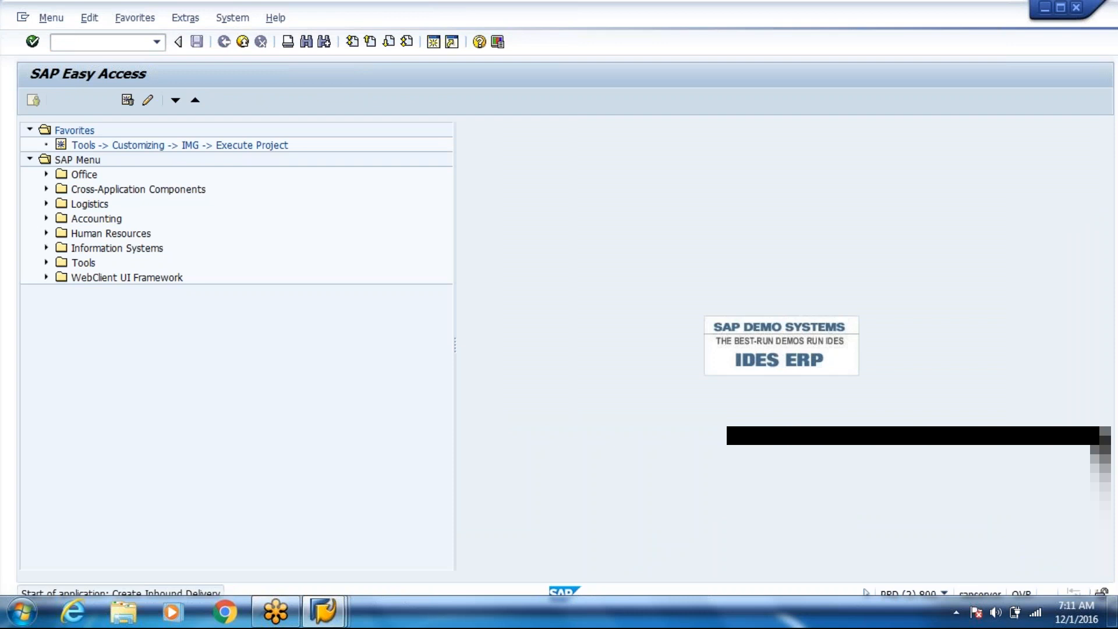
pyautogui.hotkey('ctrl', 'v')
pyautogui.press('Return')
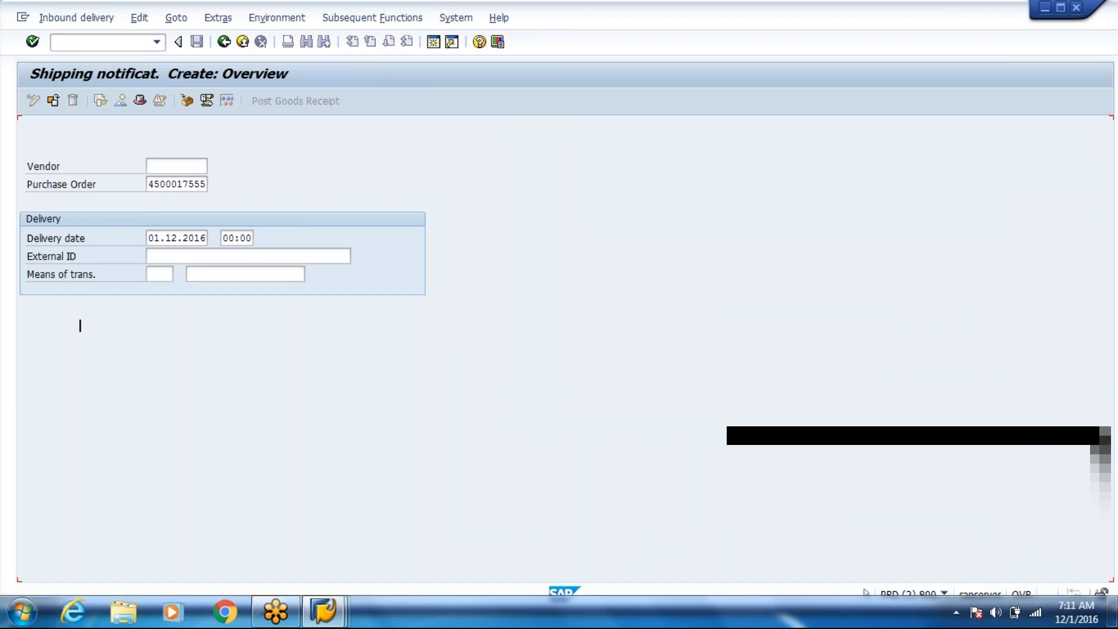
# Step: Create an outbound delivery for the sales order from shipping point SP80 with storage location 4000 and quantity 4, and save it
pyautogui.write('/n')
pyautogui.write('ex')
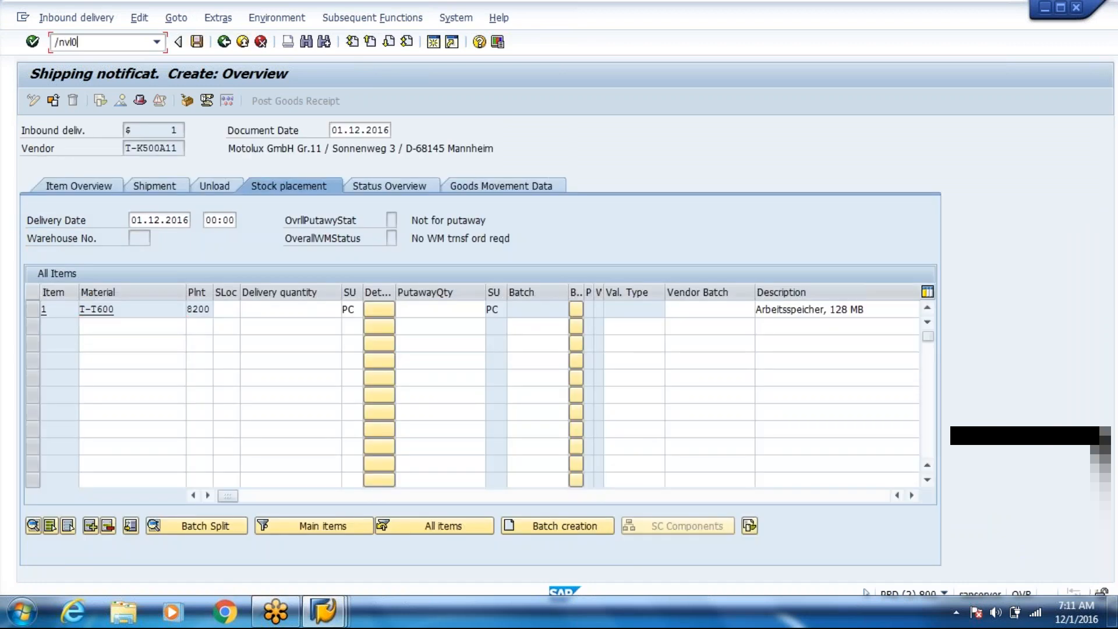
pyautogui.press('Return')
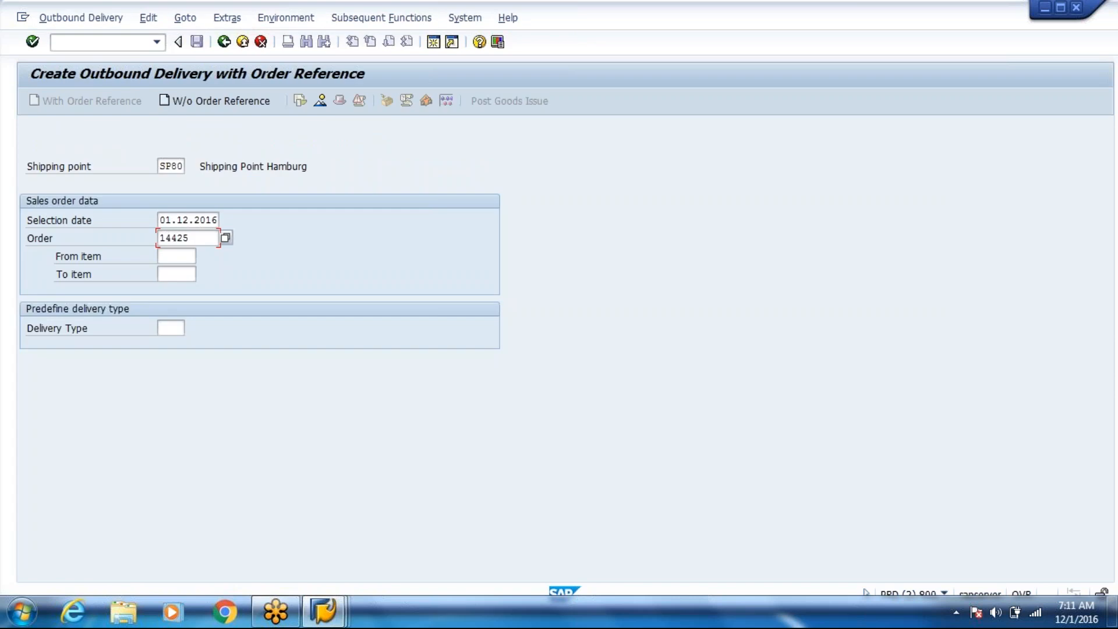
pyautogui.press('Return')
pyautogui.click(146, 187)
pyautogui.click(227, 310)
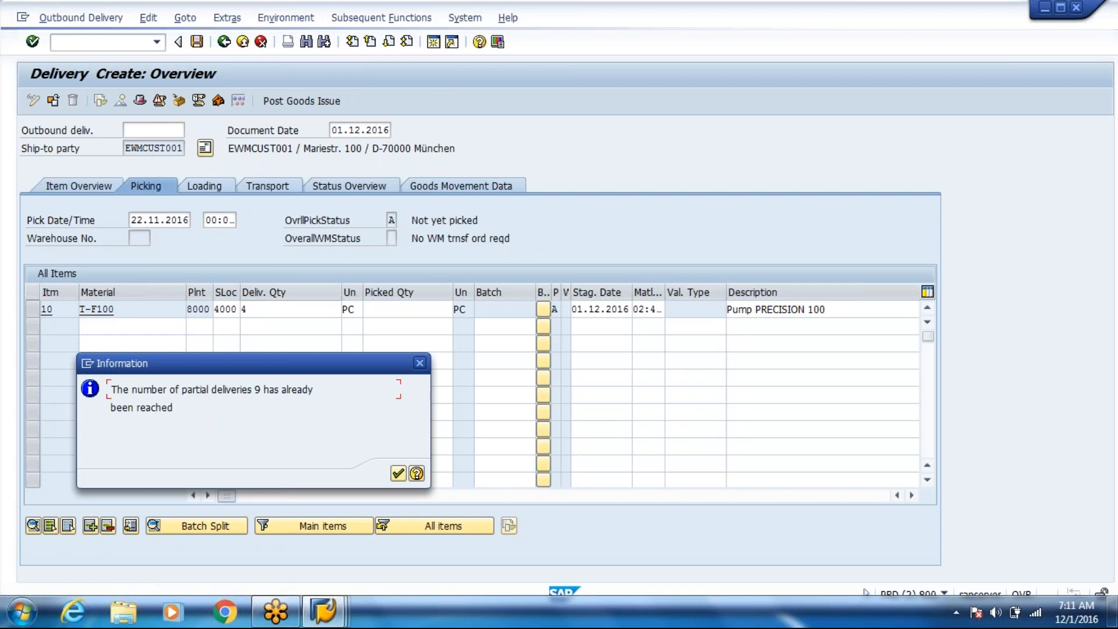
pyautogui.press('Return')
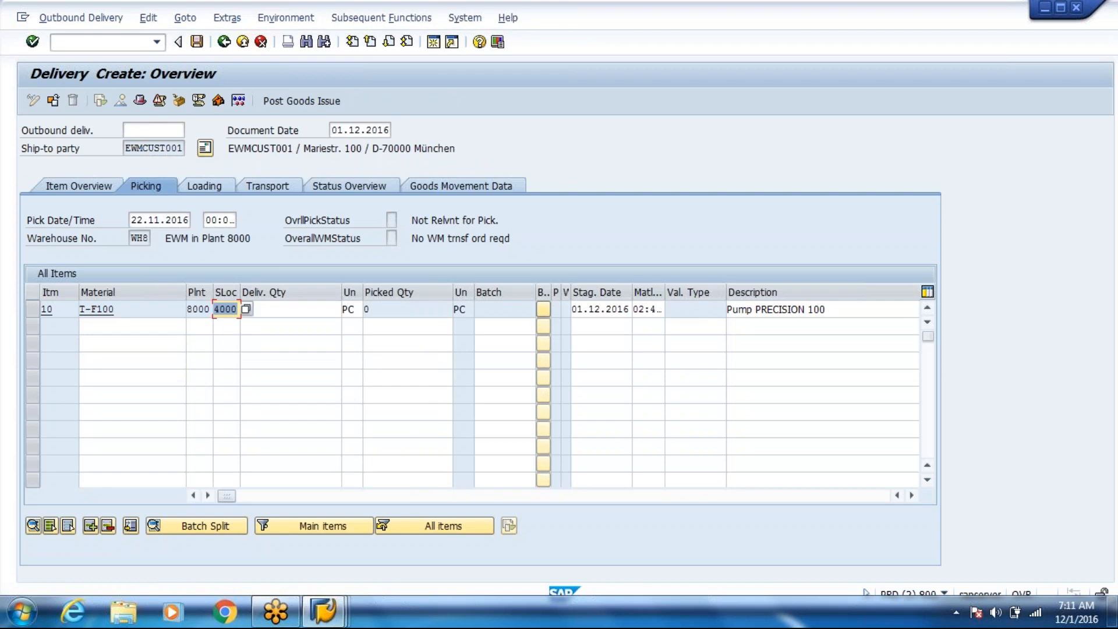
pyautogui.hotkey('ctrl', 's')
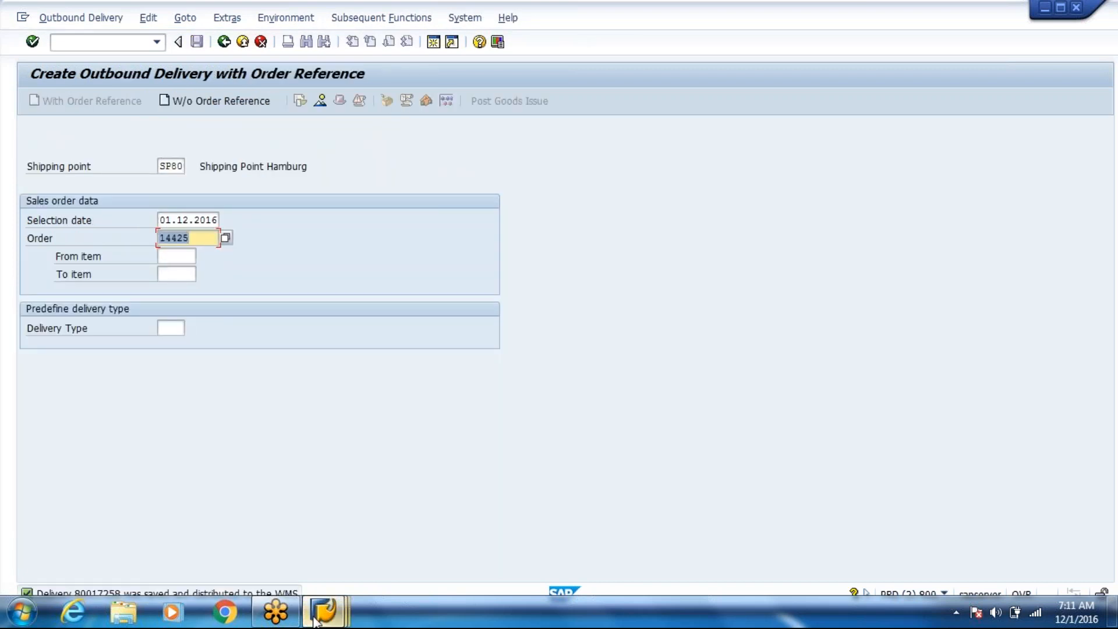
# Step: Find the new delivery's outbound delivery order by its ERP document number and check the staging bay in the item's movement data
pyautogui.click(324, 621)
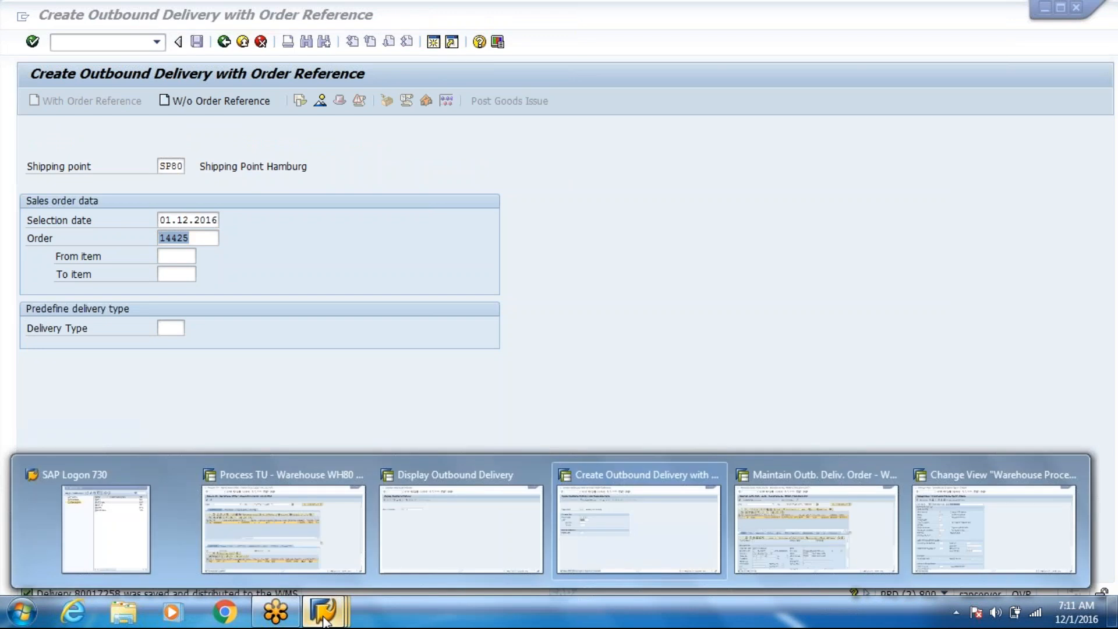
pyautogui.click(739, 544)
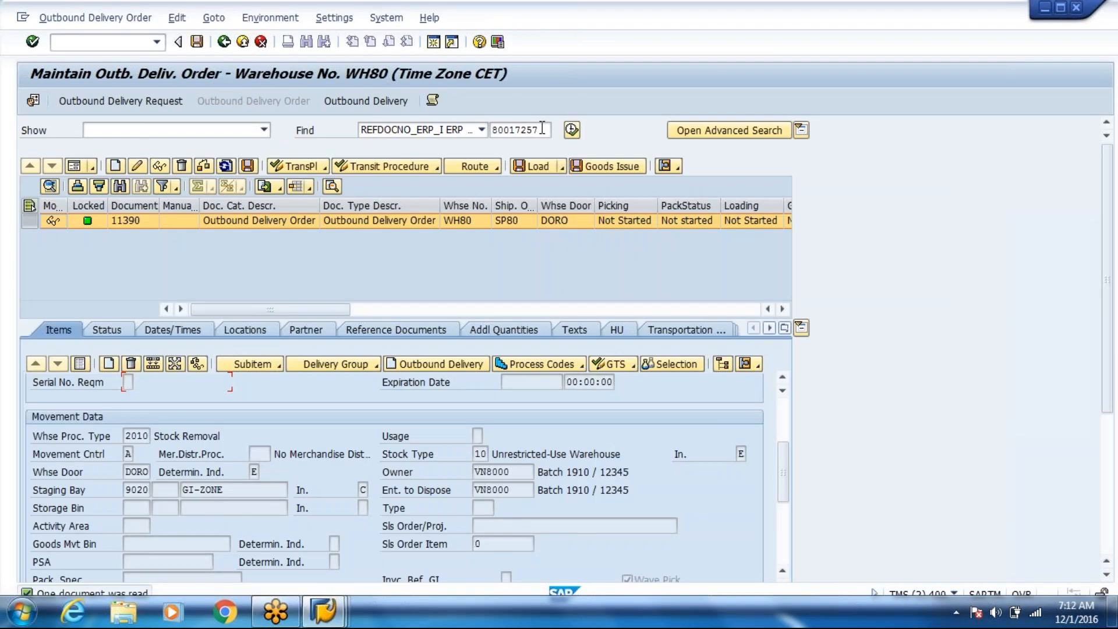
pyautogui.press('BackSpace')
pyautogui.write('8')
pyautogui.press('Return')
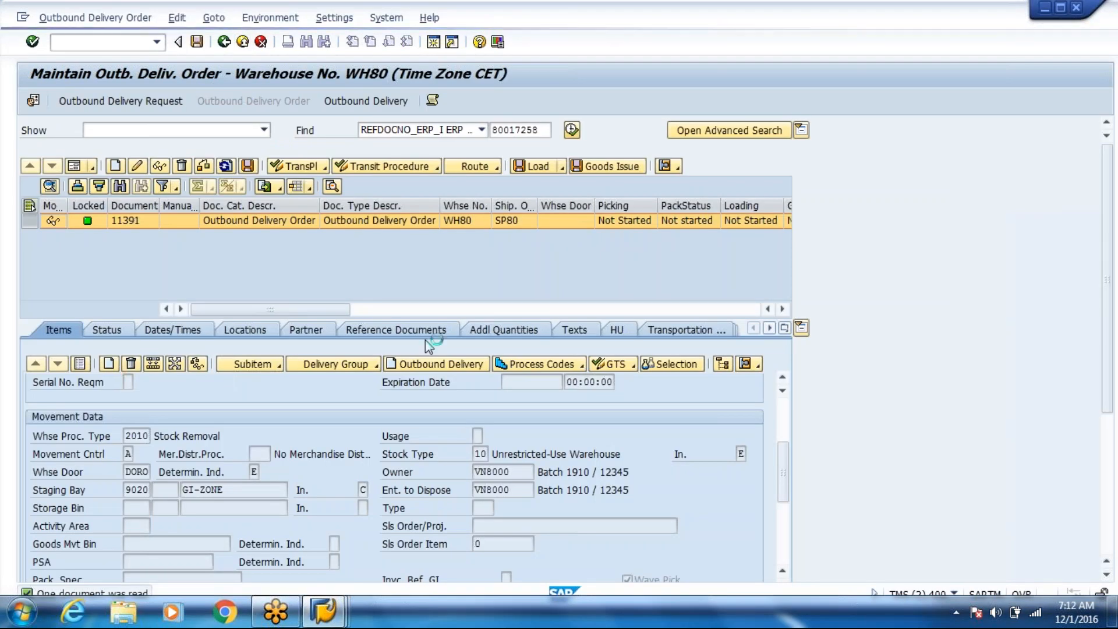
pyautogui.moveTo(250, 493); pyautogui.dragTo(134, 485)
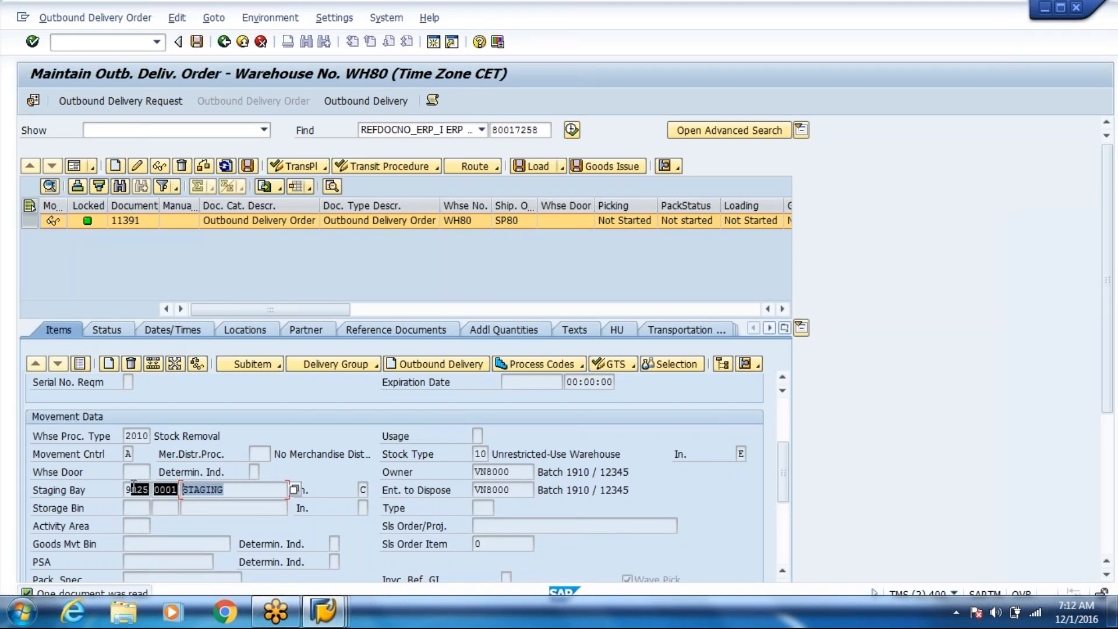
pyautogui.click(134, 489)
# Step: Assign the new delivery to the transportation unit by searching its ERP document number, remove the previous delivery's assignment and save
pyautogui.hotkey('alt', 'Tab')
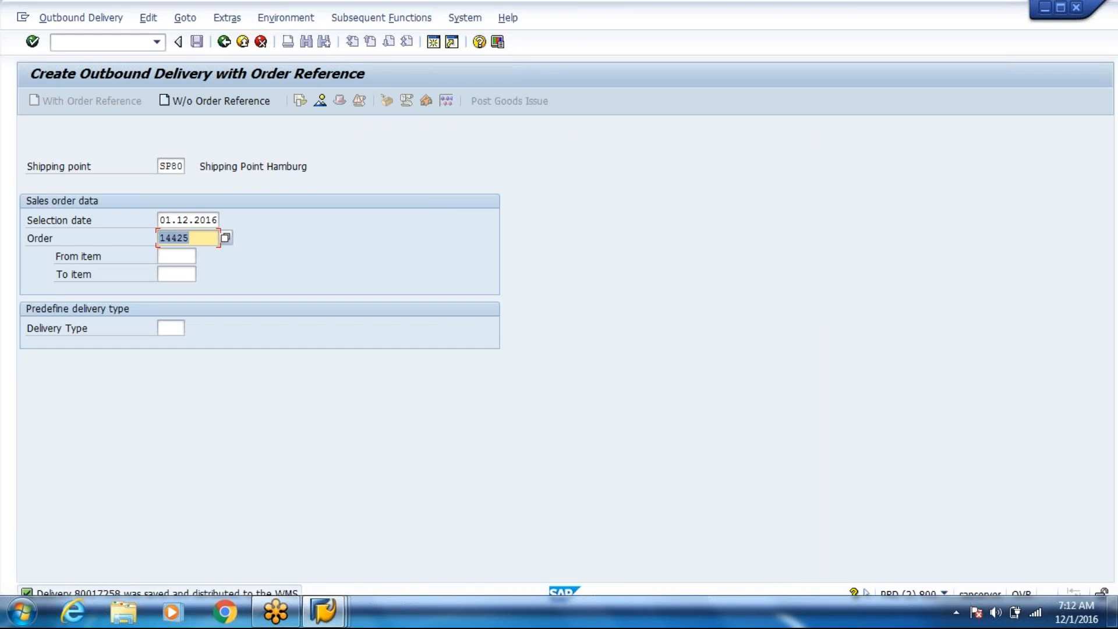
pyautogui.hotkey('alt', 'Tab')
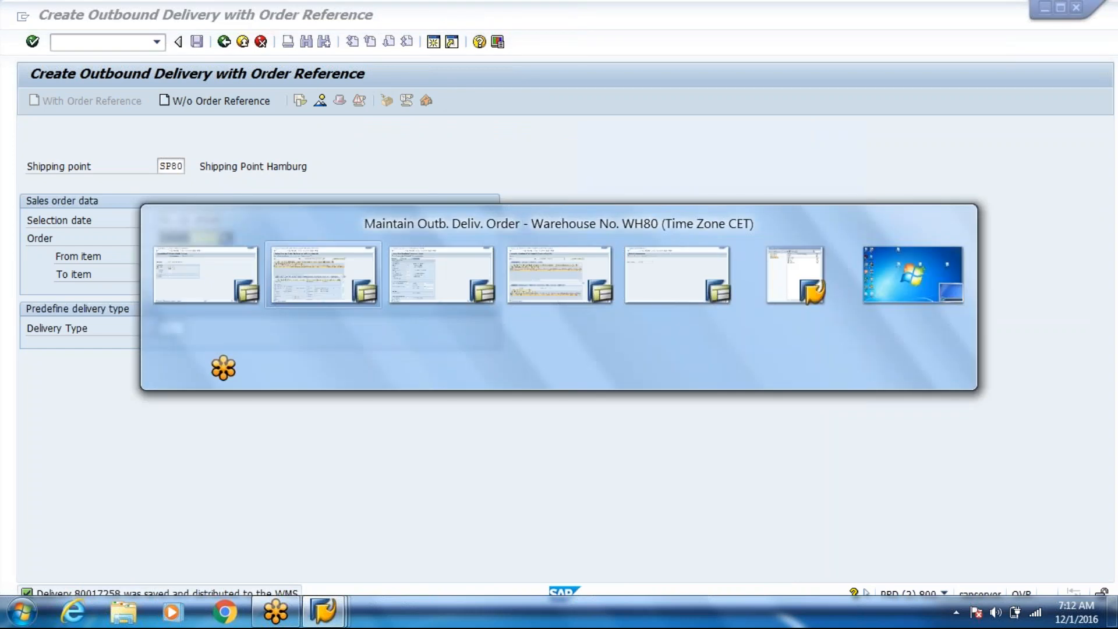
pyautogui.hotkey('alt', 'Tab')
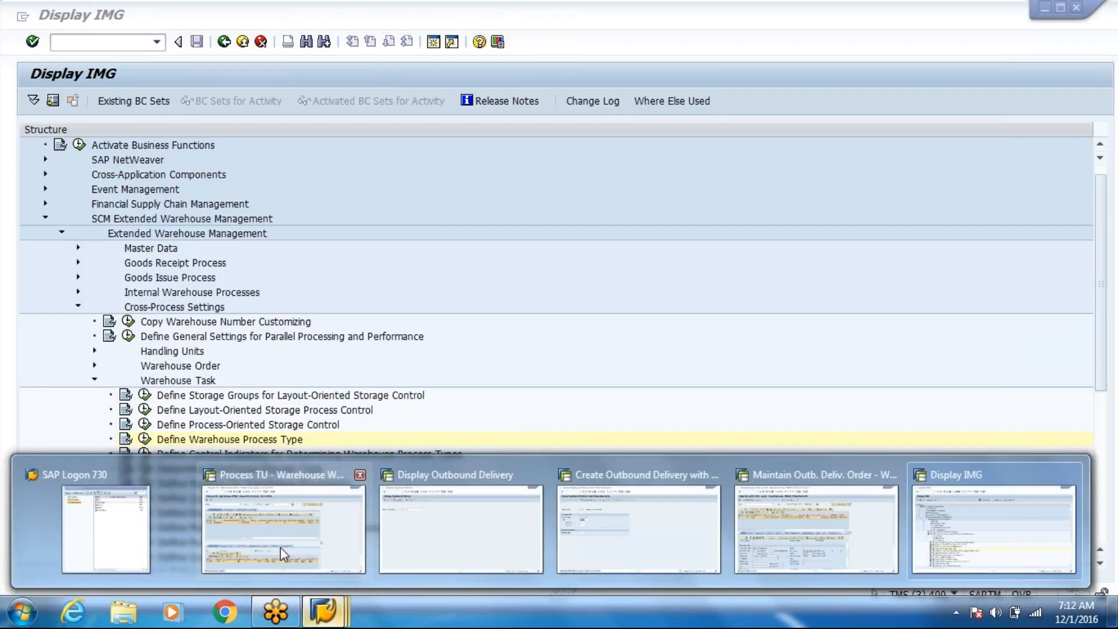
pyautogui.click(281, 547)
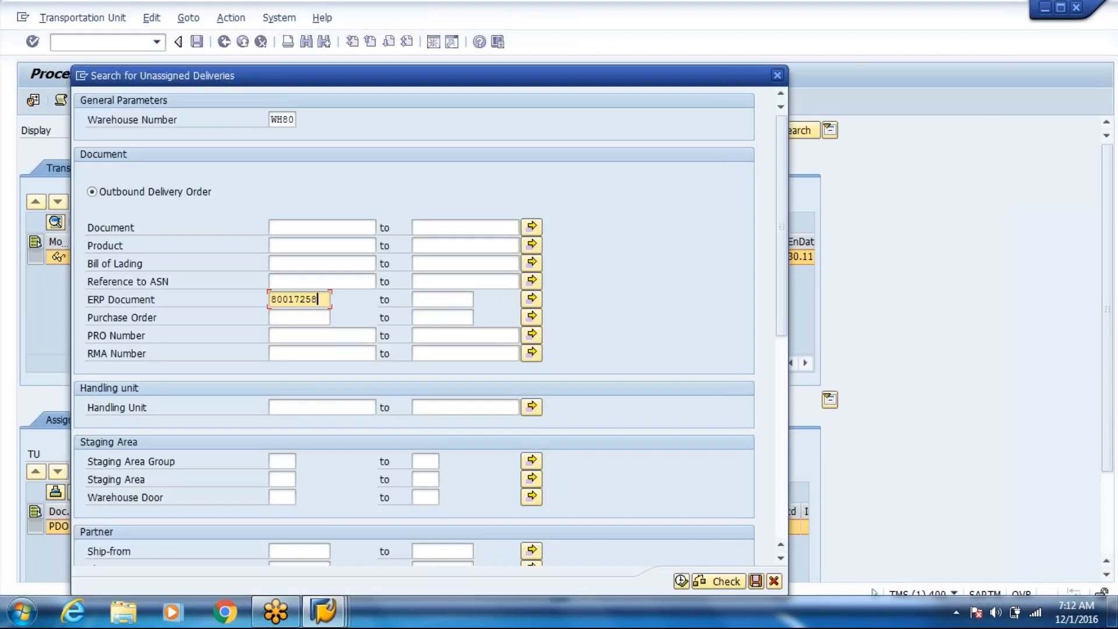
pyautogui.click(918, 118)
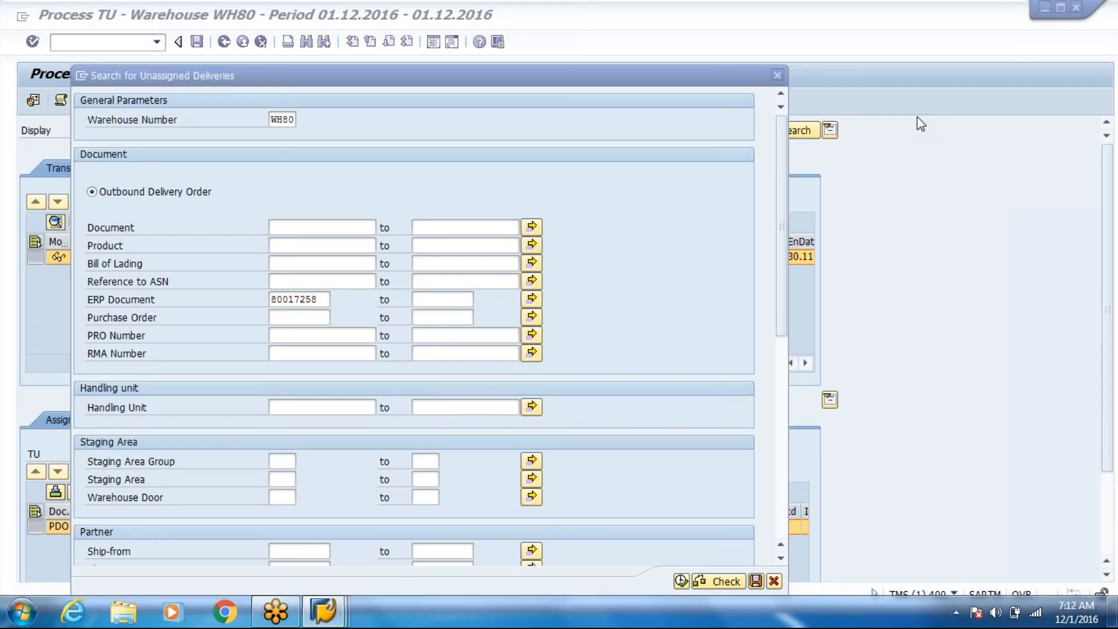
pyautogui.click(681, 581)
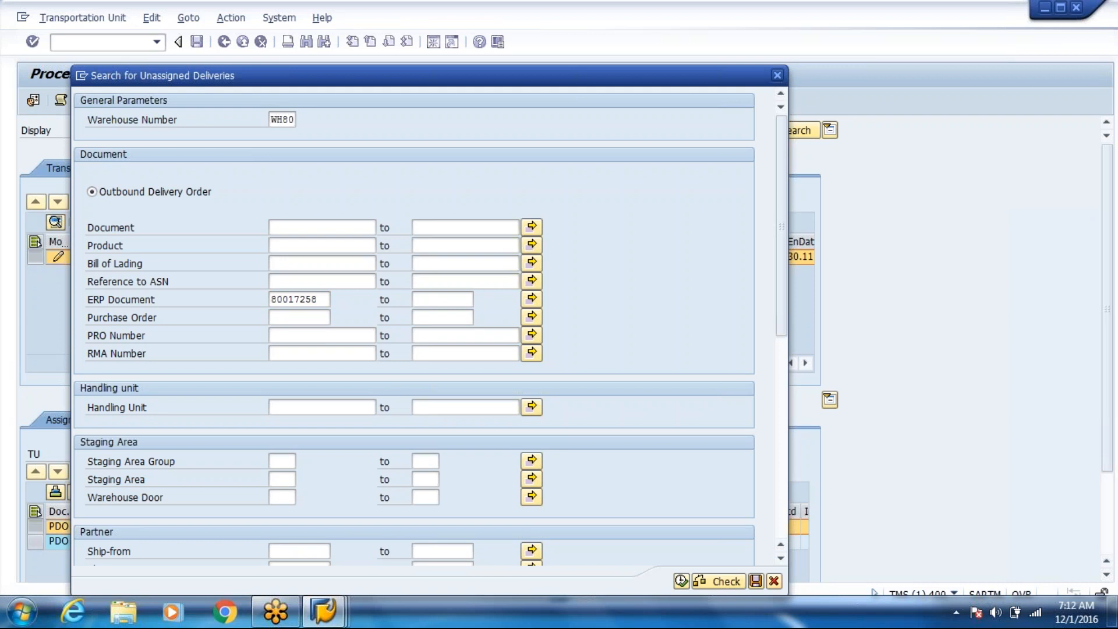
pyautogui.click(777, 75)
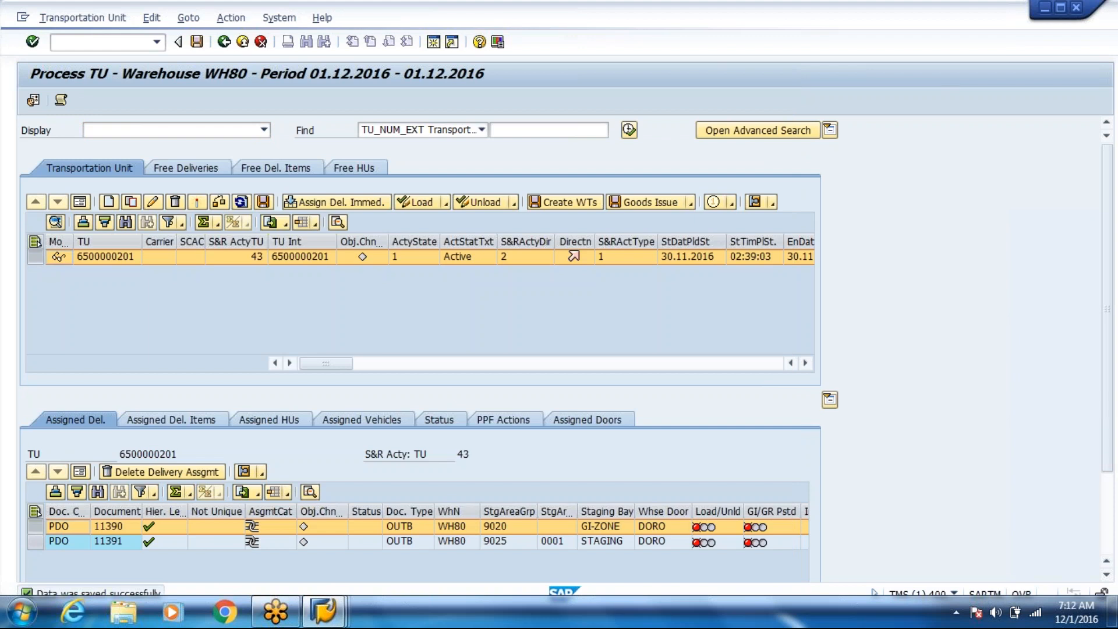
pyautogui.click(197, 43)
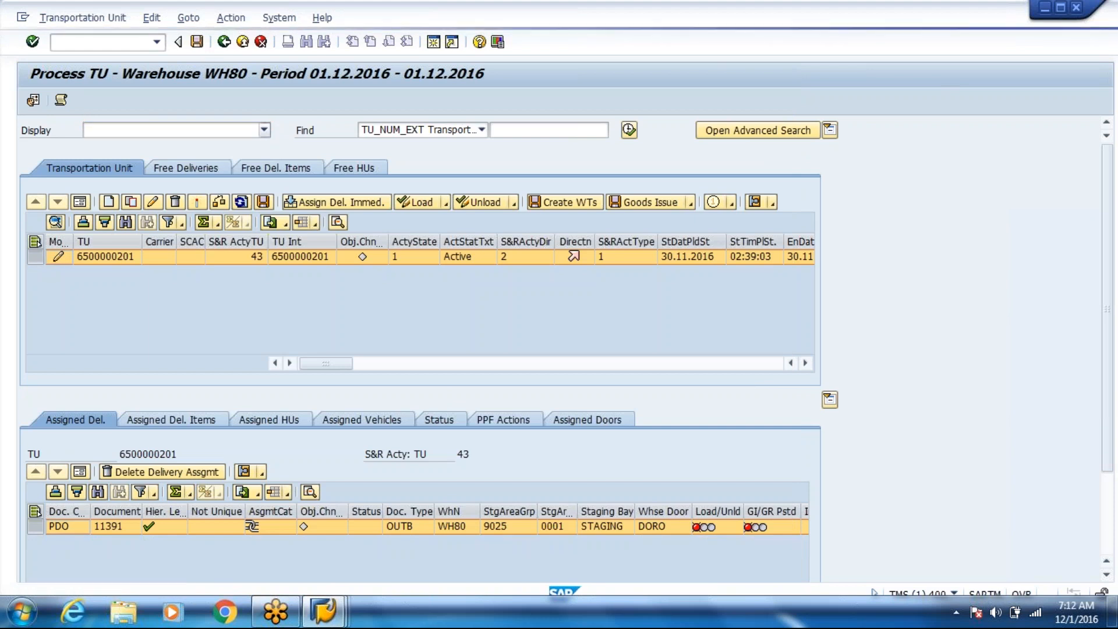
# Step: Return to the outbound delivery order and open warehouse task creation for it
pyautogui.hotkey('alt', 'Tab')
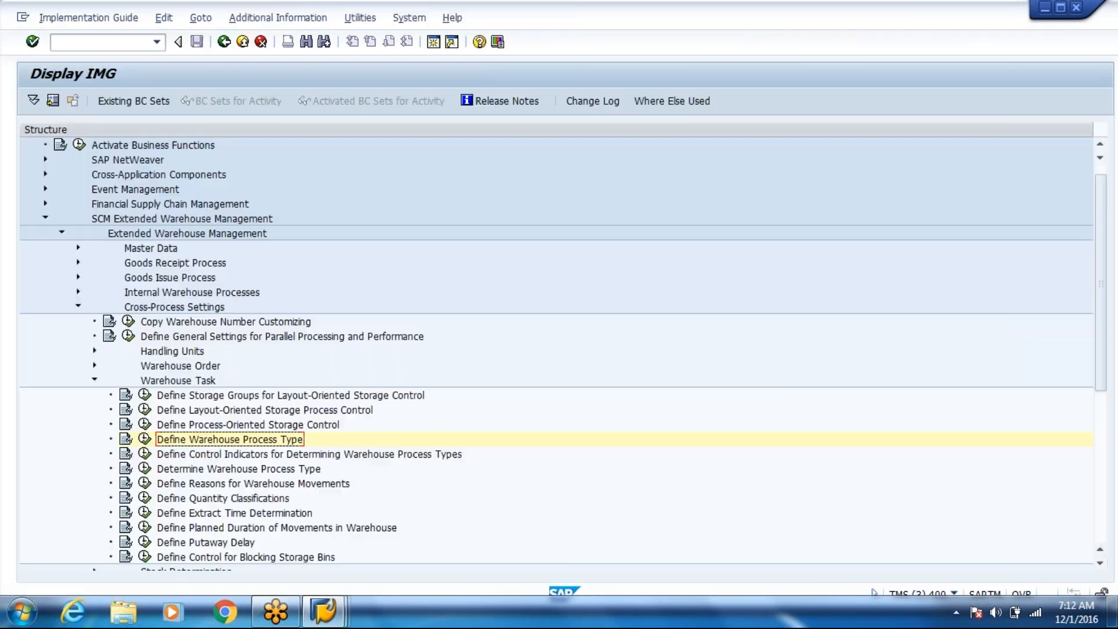
pyautogui.hotkey('alt', 'Tab')
pyautogui.click(81, 18)
pyautogui.moveTo(352, 163); pyautogui.dragTo(87, 167)
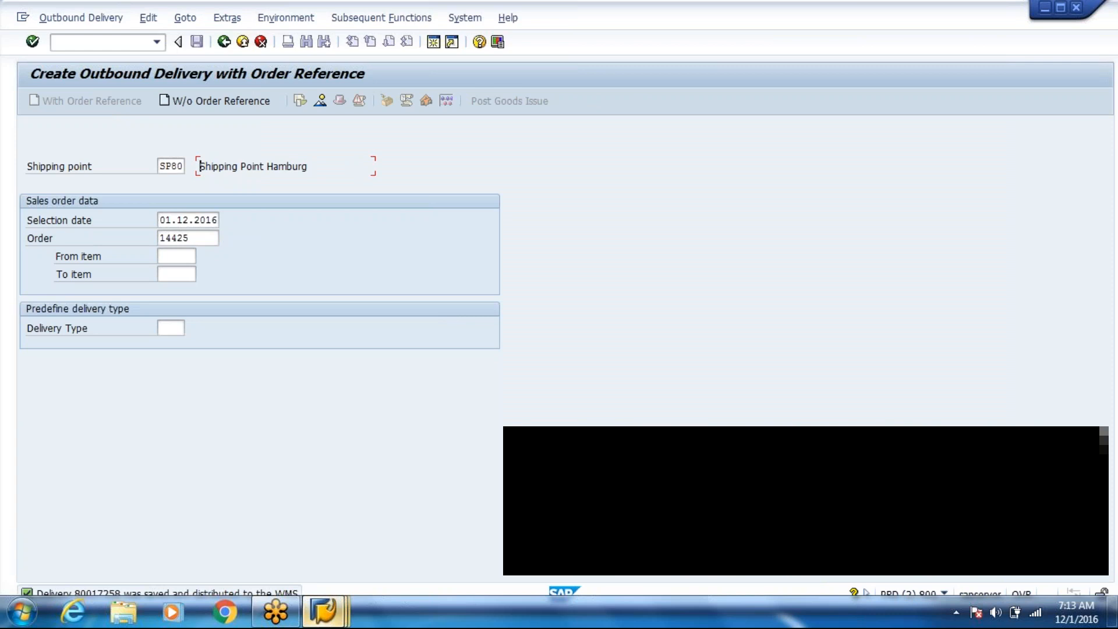
pyautogui.click(324, 612)
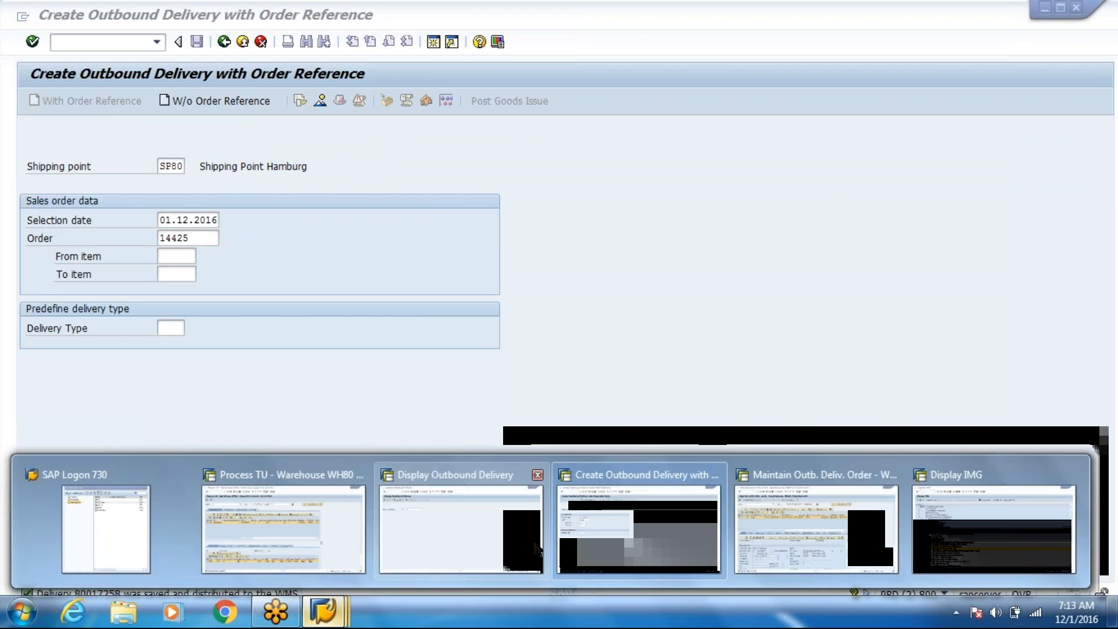
pyautogui.click(816, 530)
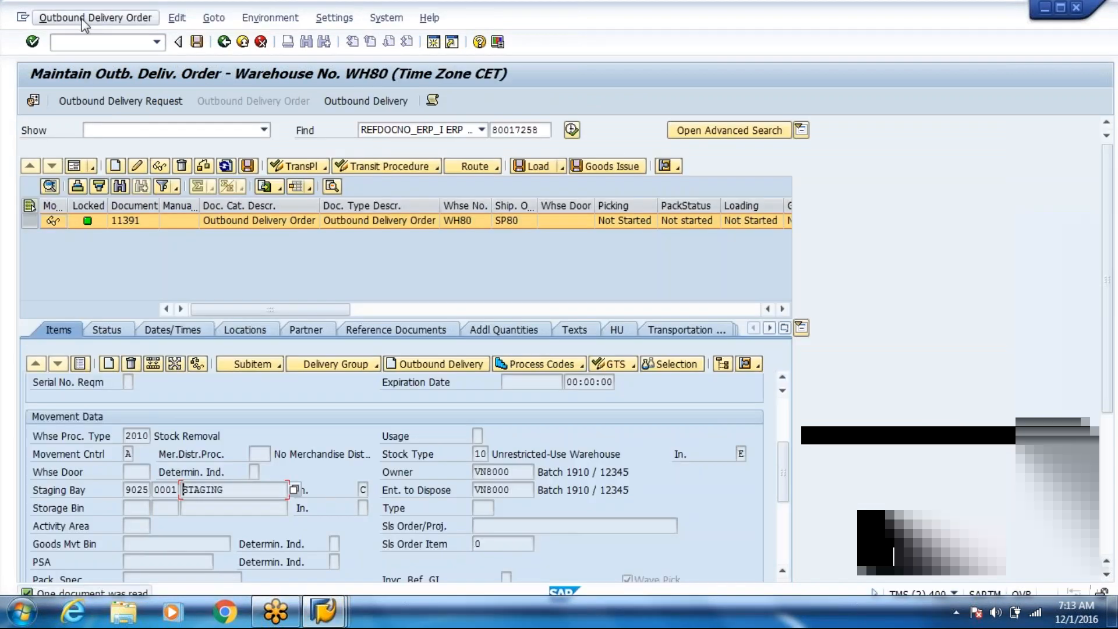
pyautogui.click(85, 24)
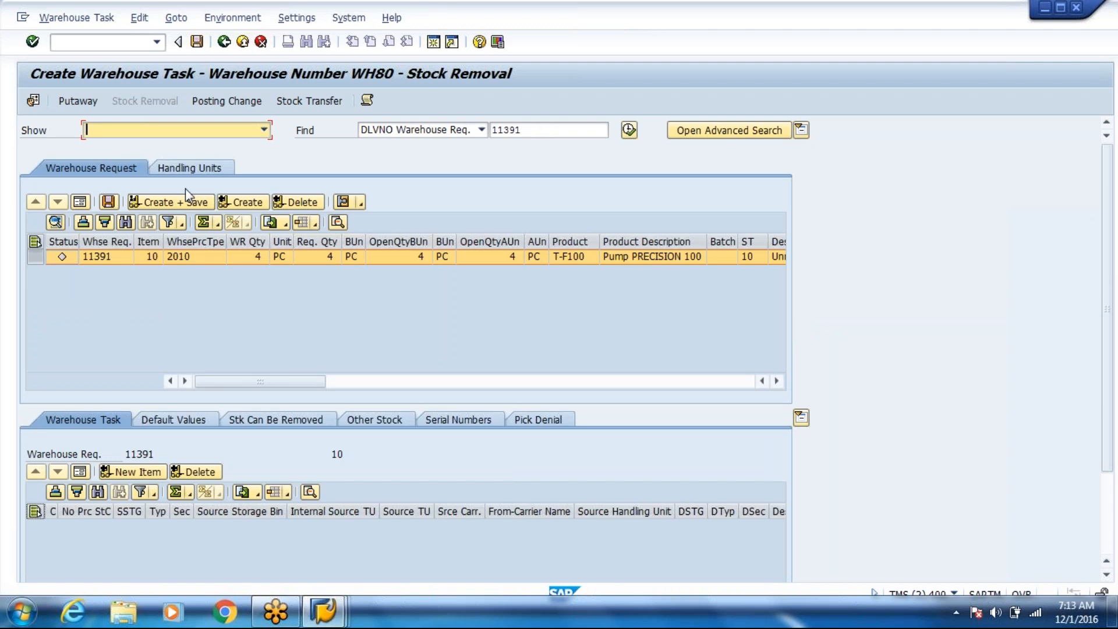
# Step: Create and save the stock removal warehouse task for the T-F100 item, saving despite the warnings
pyautogui.click(188, 200)
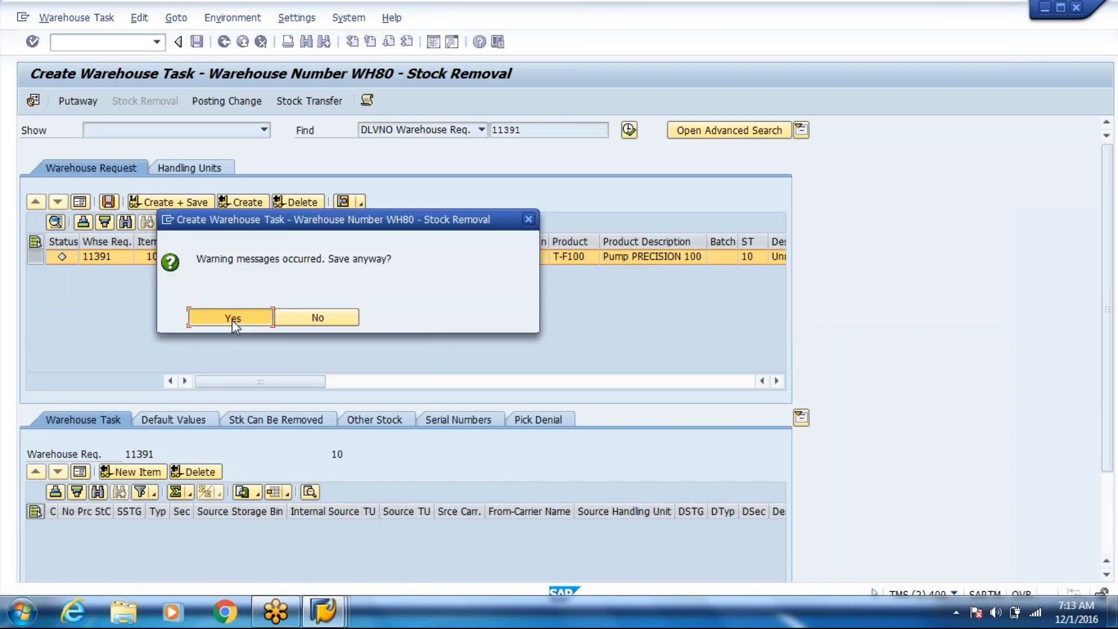
pyautogui.click(232, 318)
pyautogui.press('Return')
pyautogui.click(76, 18)
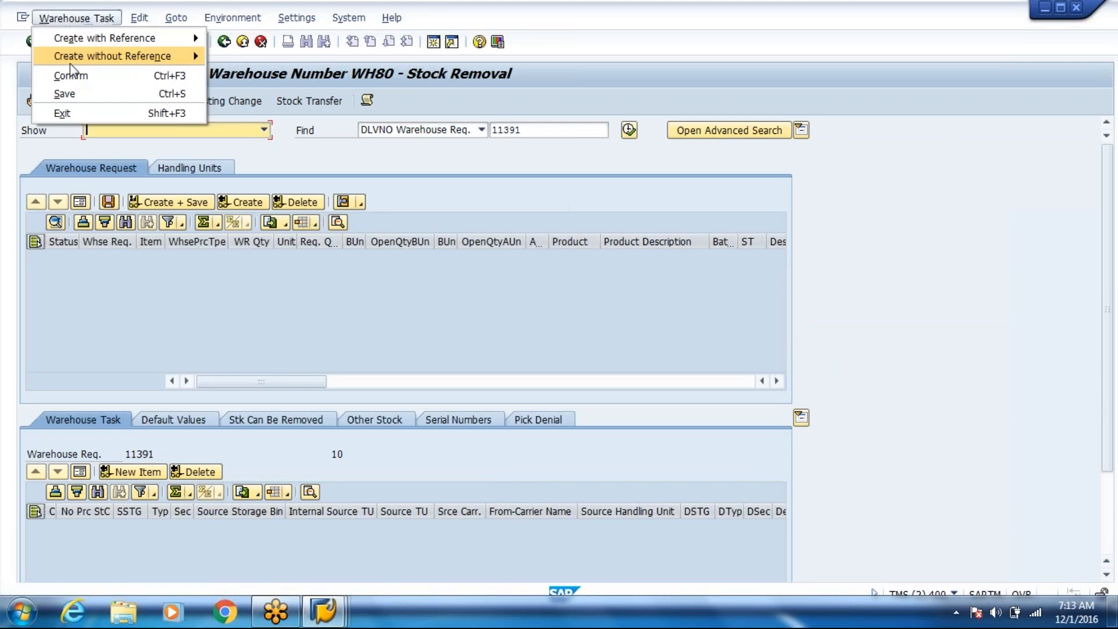
pyautogui.click(70, 75)
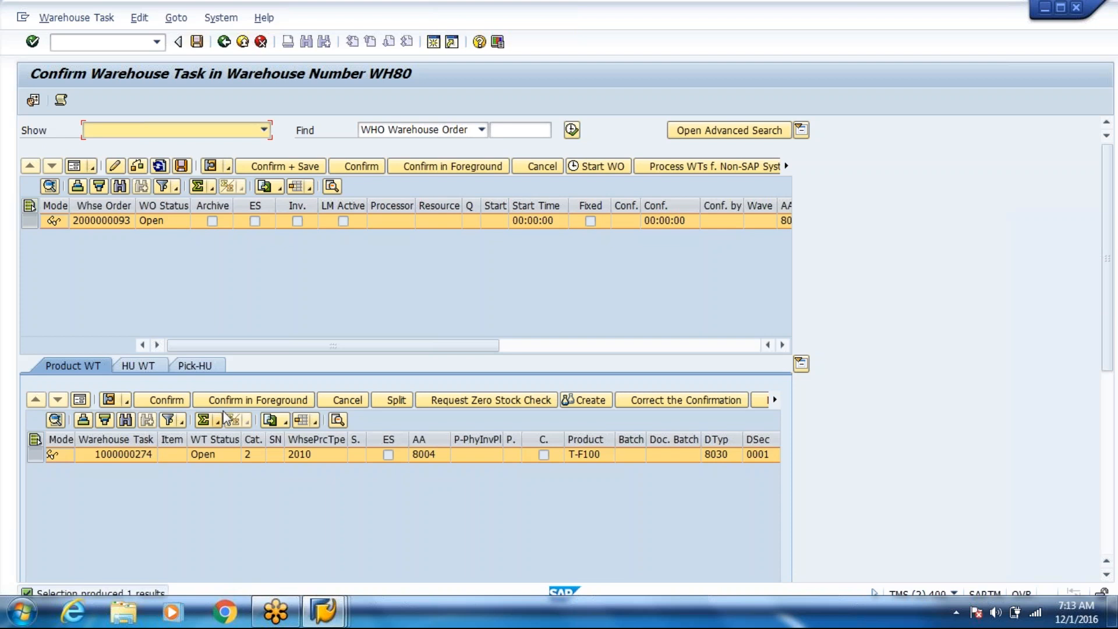
pyautogui.click(80, 400)
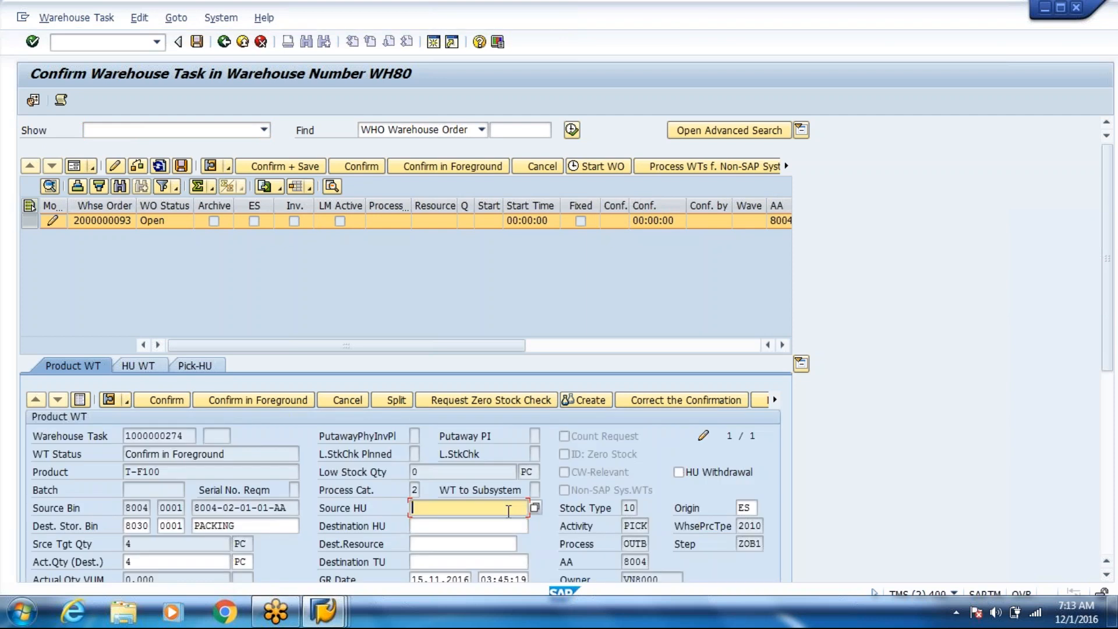
pyautogui.click(534, 508)
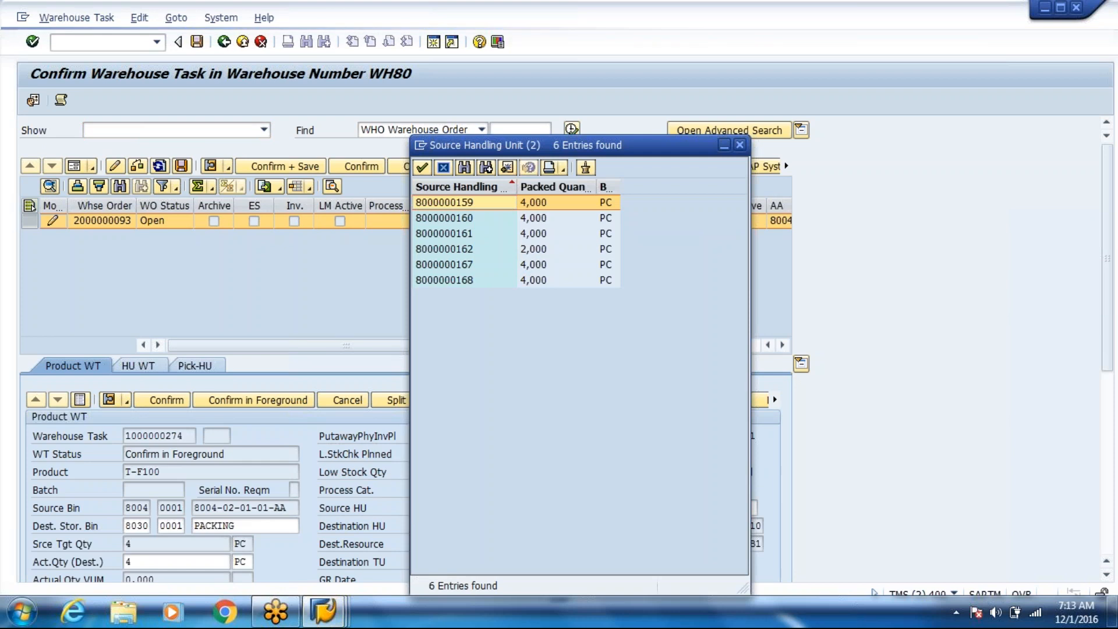
pyautogui.press('Escape')
pyautogui.hotkey('ctrl', 'v')
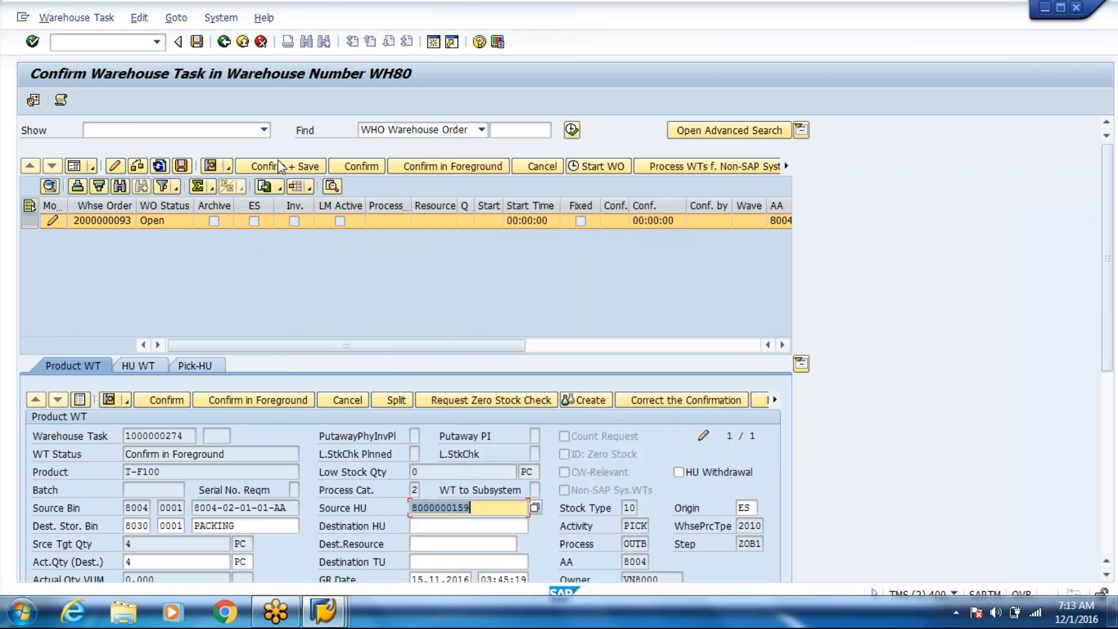
pyautogui.click(280, 168)
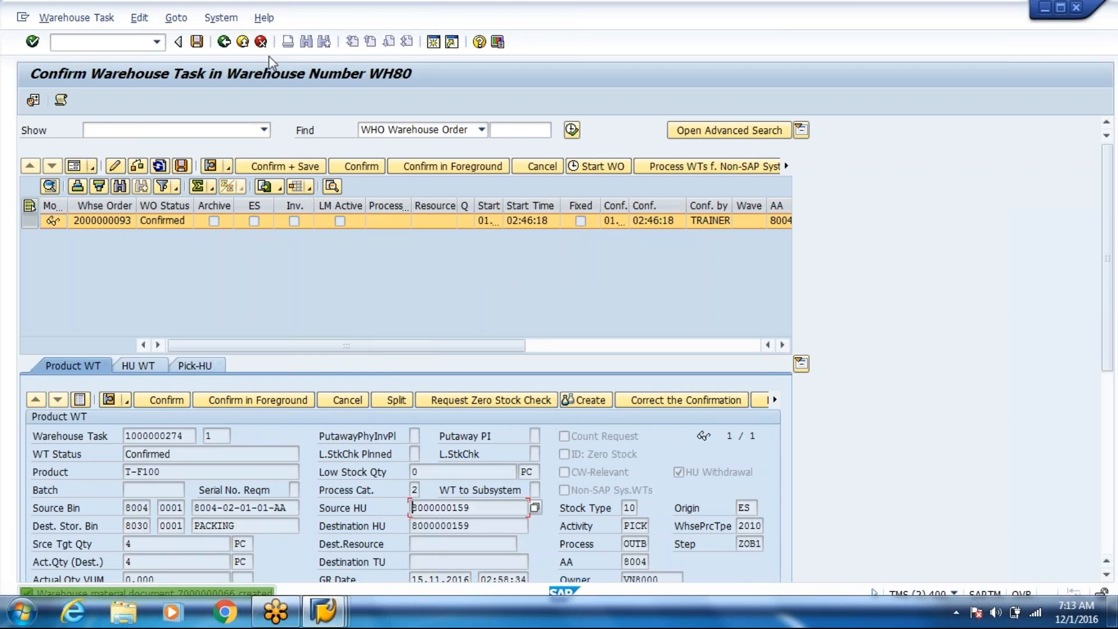
# Step: Return to the outbound delivery order, then open the packing work center ZWrc of warehouse WH80 in a new session
pyautogui.click(229, 46)
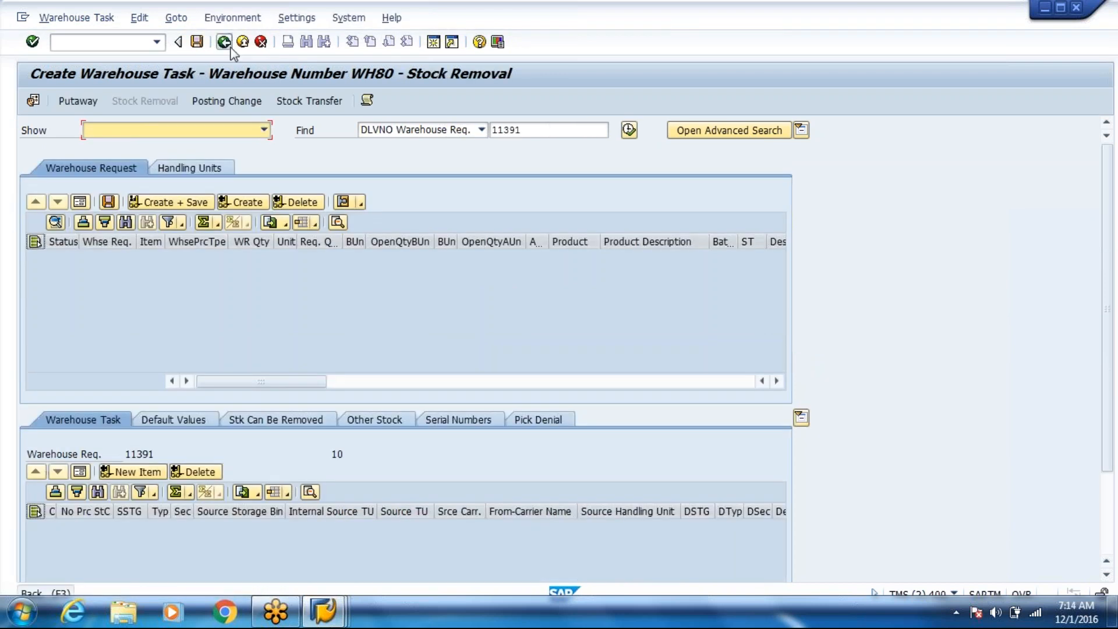
pyautogui.click(230, 47)
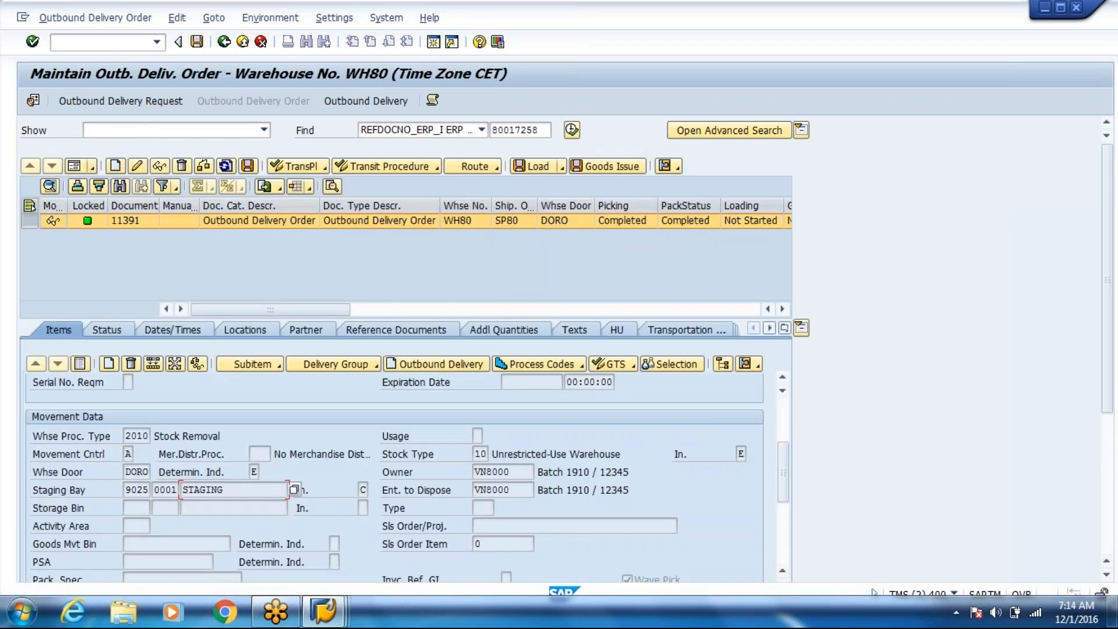
pyautogui.click(99, 43)
pyautogui.write('/o/scwm/load')
pyautogui.press('Return')
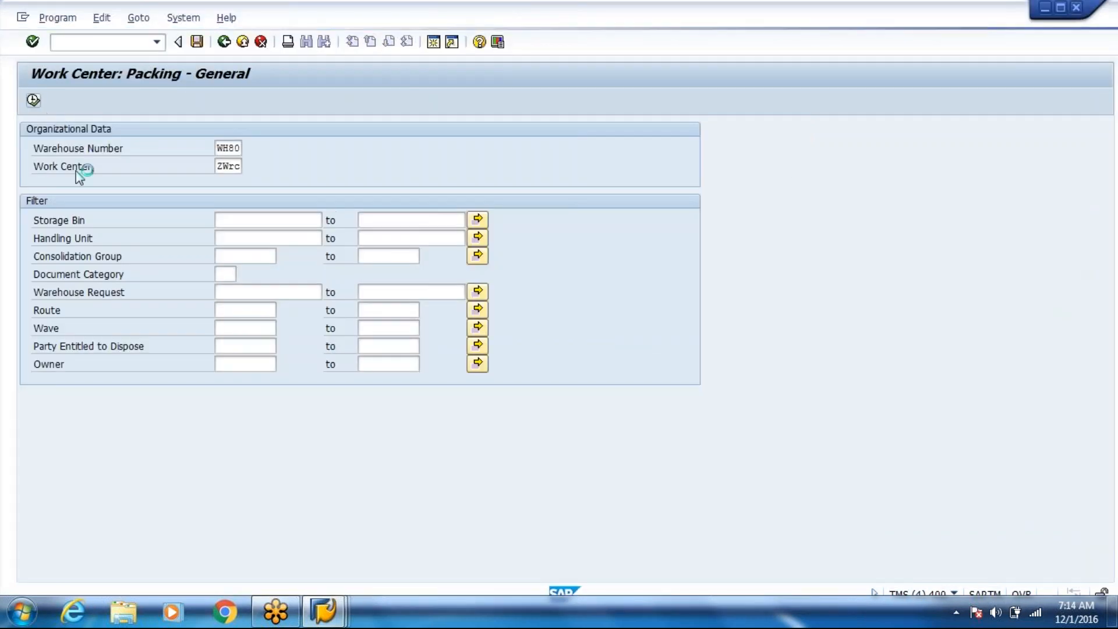
pyautogui.press('F8')
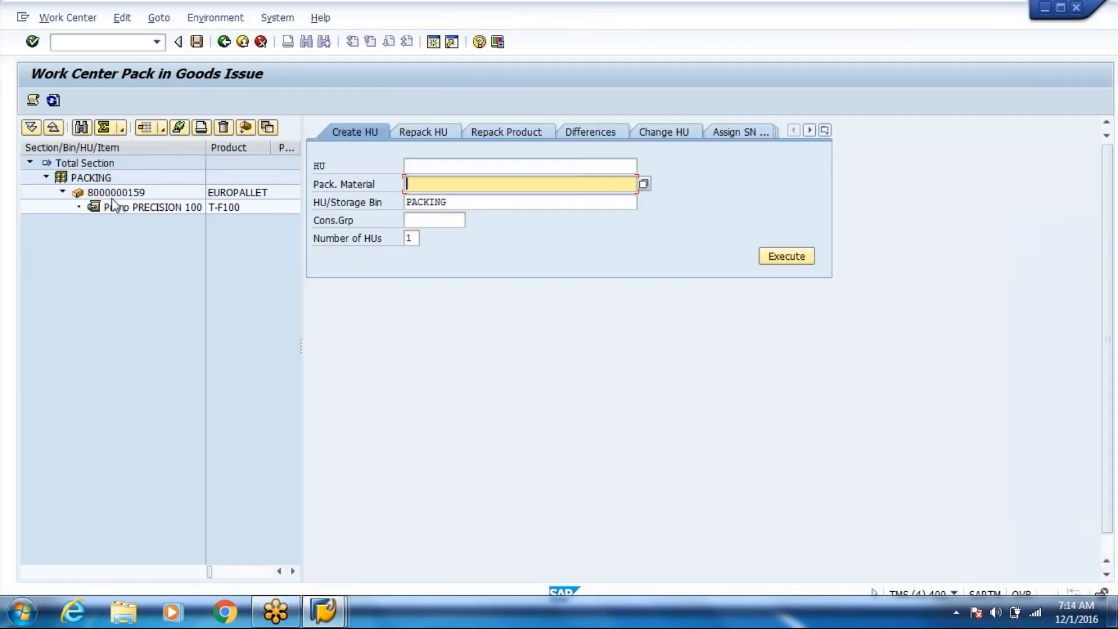
pyautogui.click(109, 195)
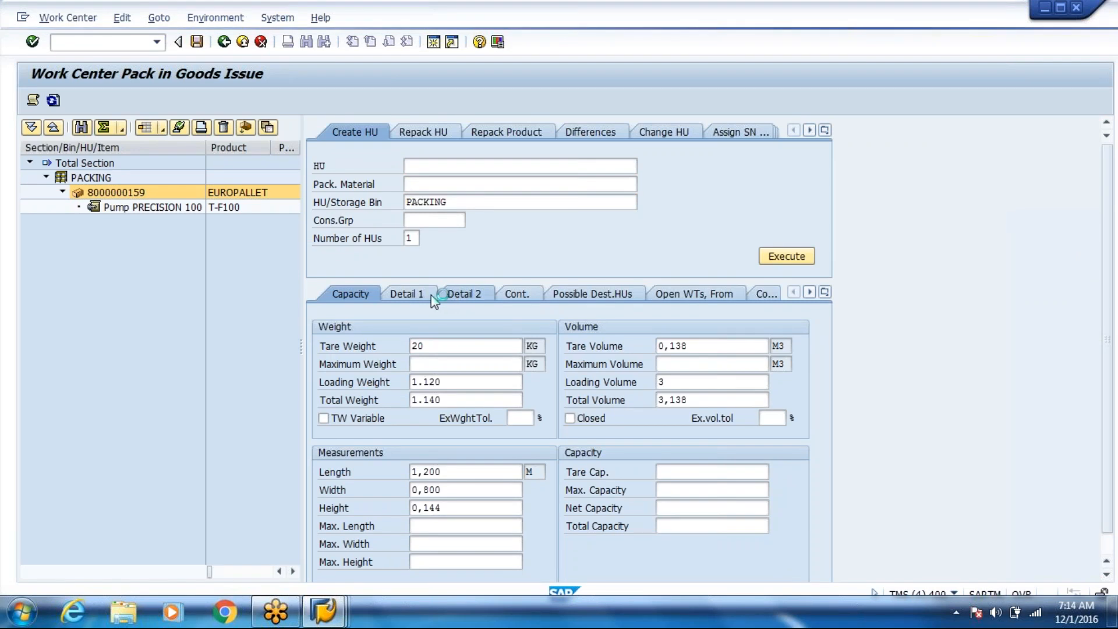
pyautogui.click(460, 295)
pyautogui.click(410, 295)
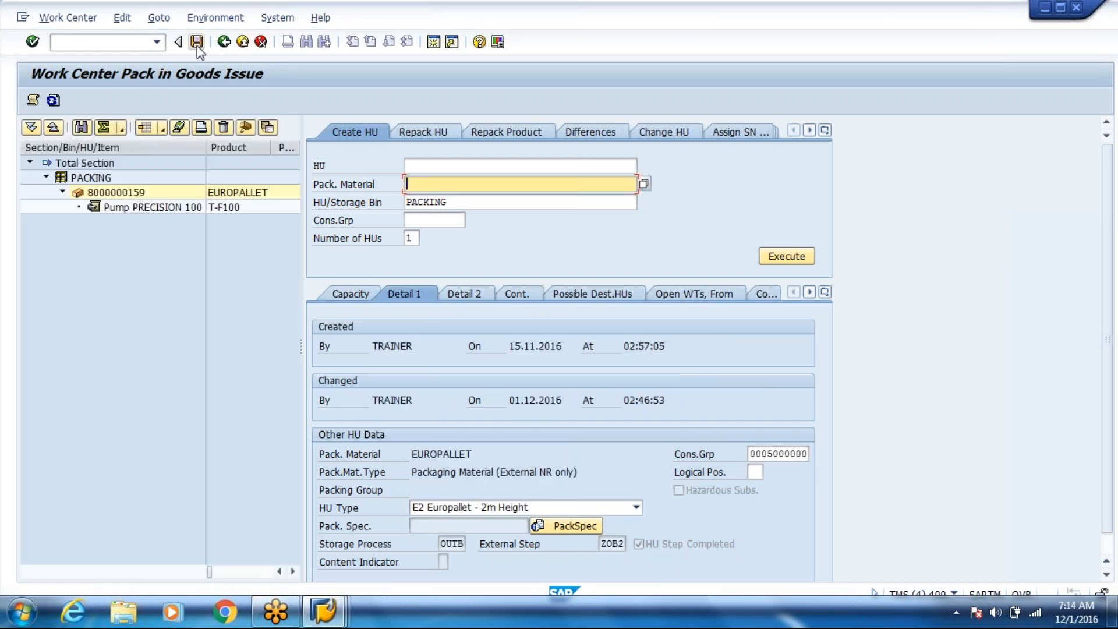
pyautogui.click(197, 42)
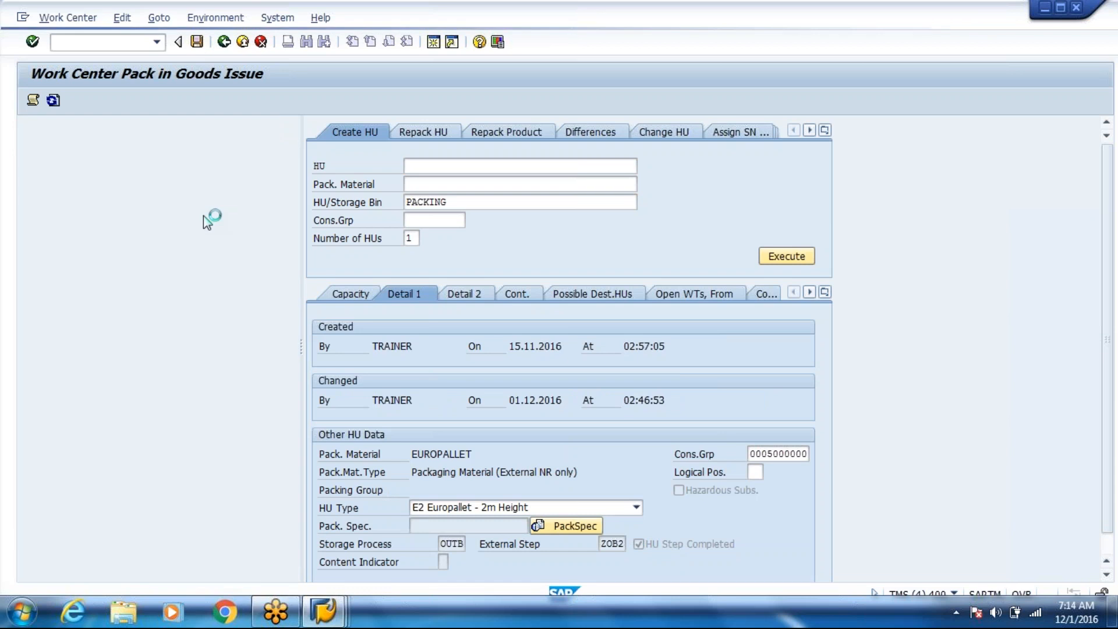
# Step: Start the RF environment with /scwm/rfui in a new session and log on to its main menu
pyautogui.click(108, 46)
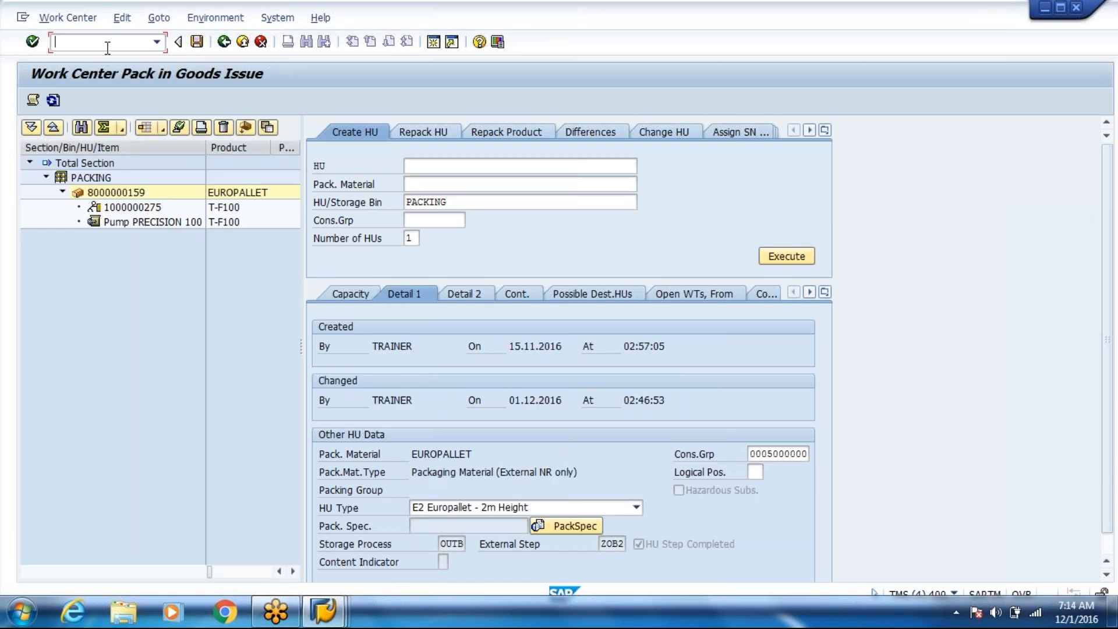
pyautogui.write('/o/scwm/rfui')
pyautogui.press('Return')
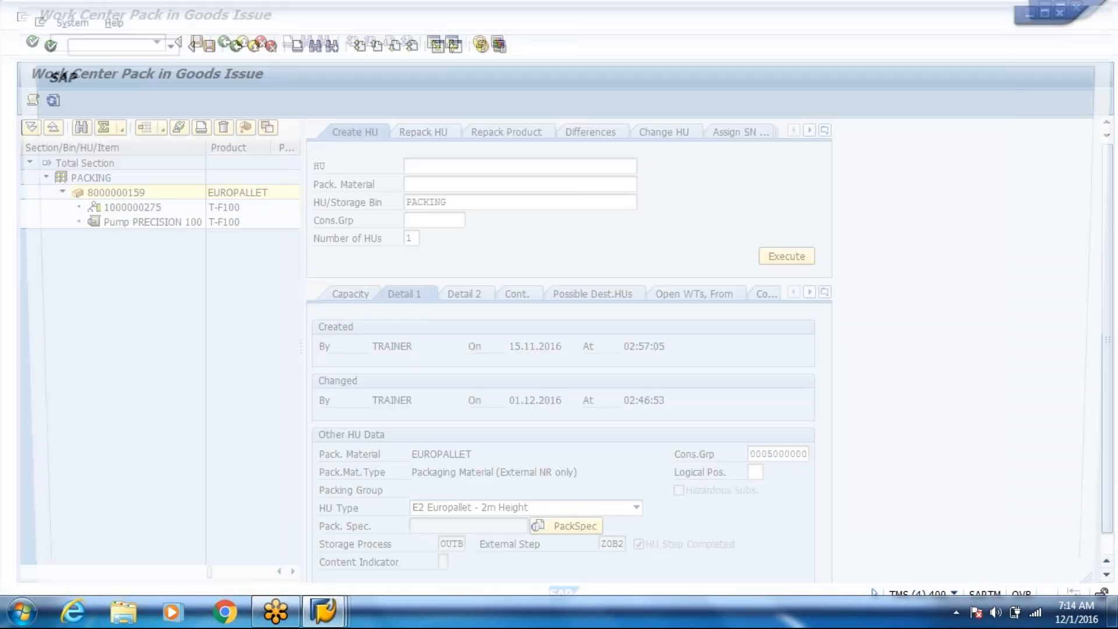
pyautogui.press('Return')
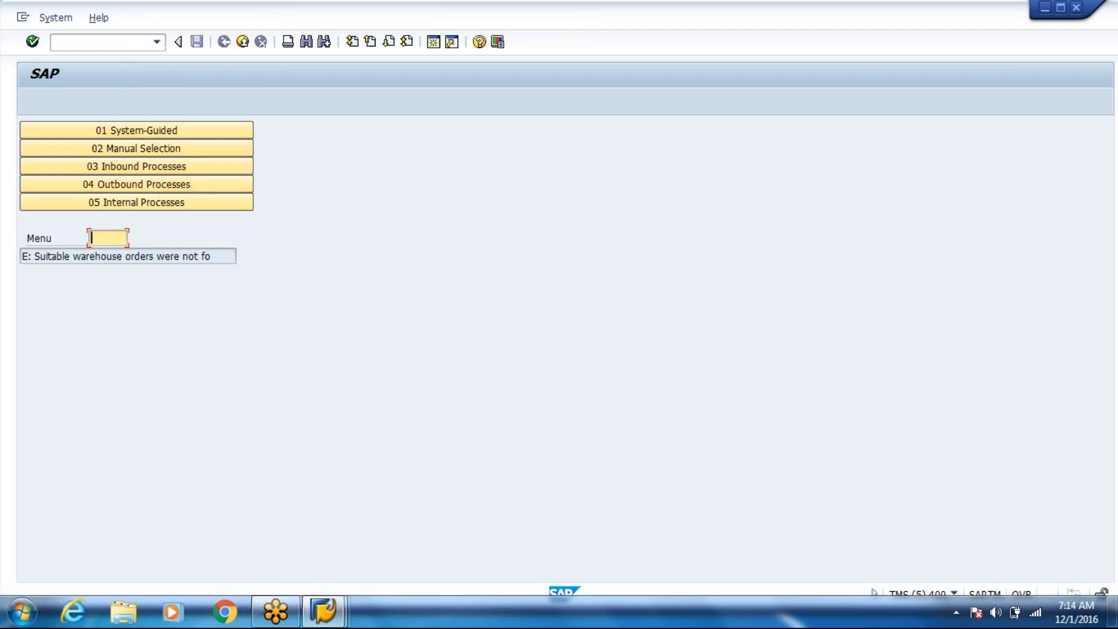
# Step: Switch to the Display IMG session and start the warehouse management monitor there for warehouse WH80 with monitor SAP
pyautogui.hotkey('alt', 'Tab')
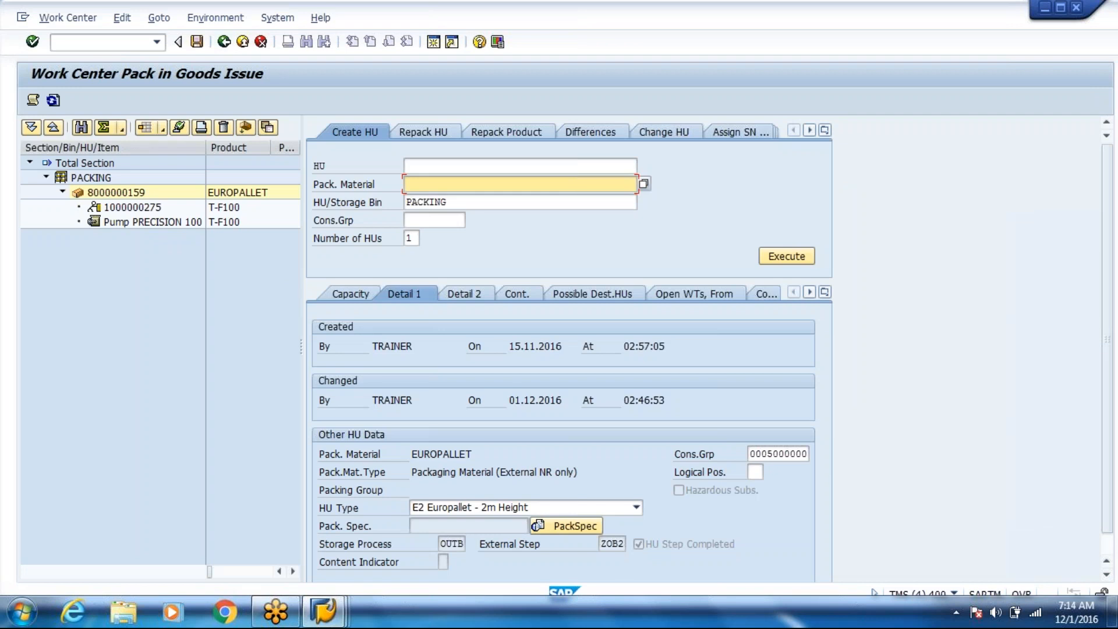
pyautogui.hotkey('alt', 'Tab')
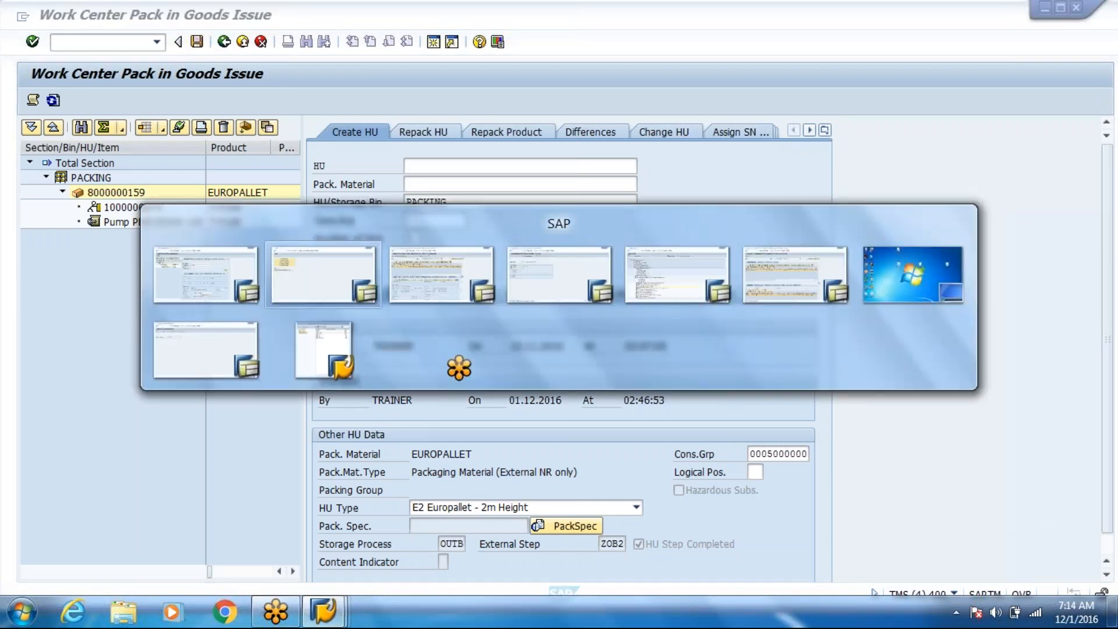
pyautogui.hotkey('alt', 'Tab')
pyautogui.hotkey('alt', 'Tab')
pyautogui.hotkey('alt', 'Tab')
pyautogui.write('/n/scwm/mon')
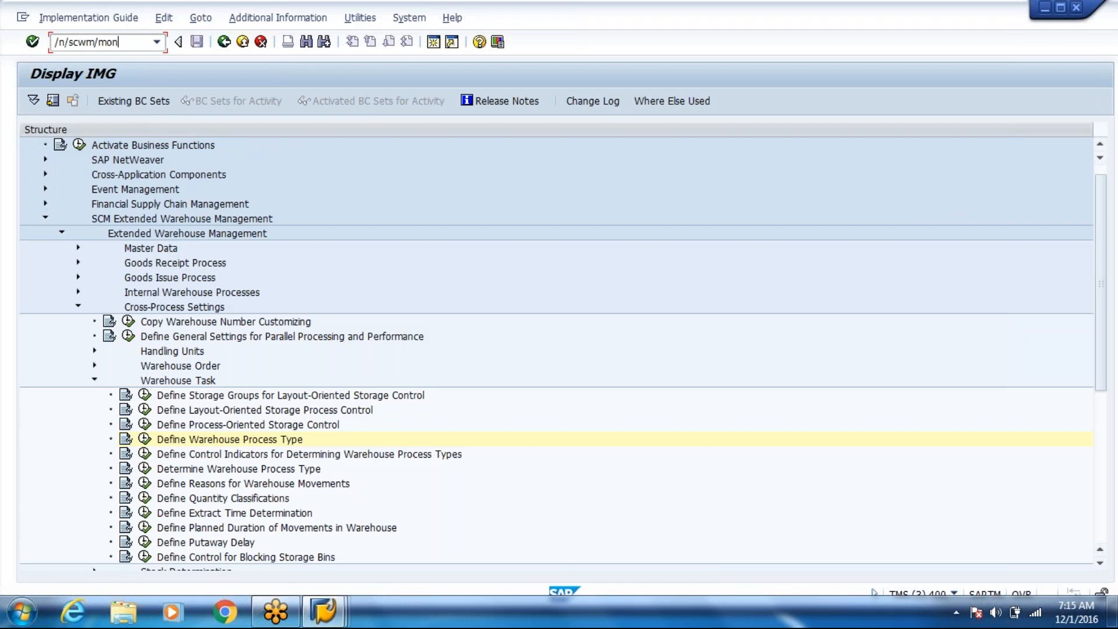
pyautogui.press('Return')
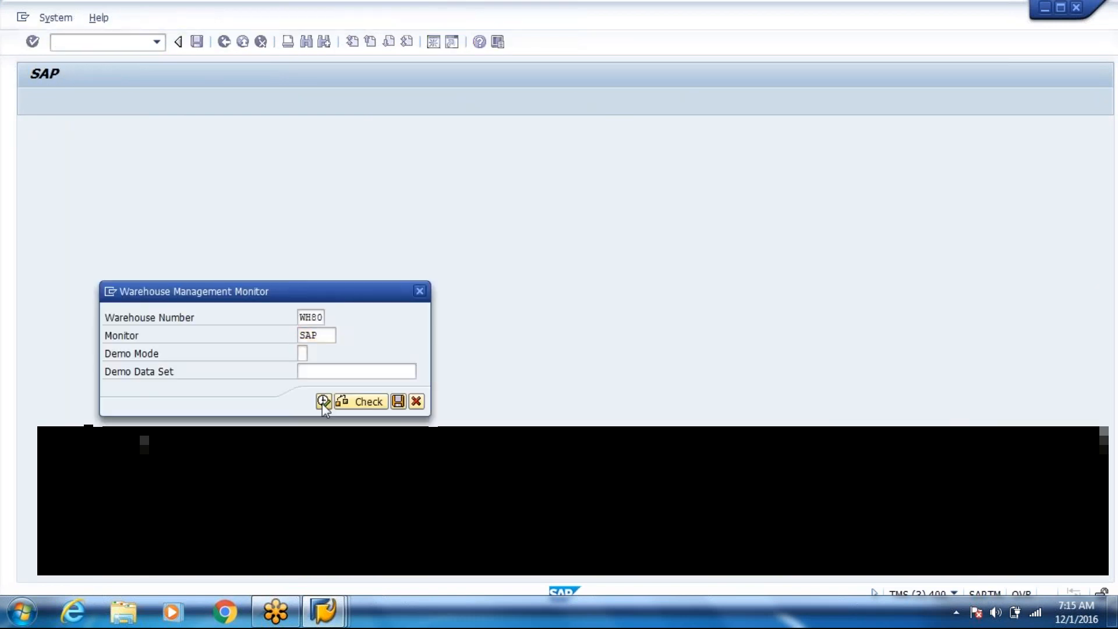
pyautogui.click(323, 401)
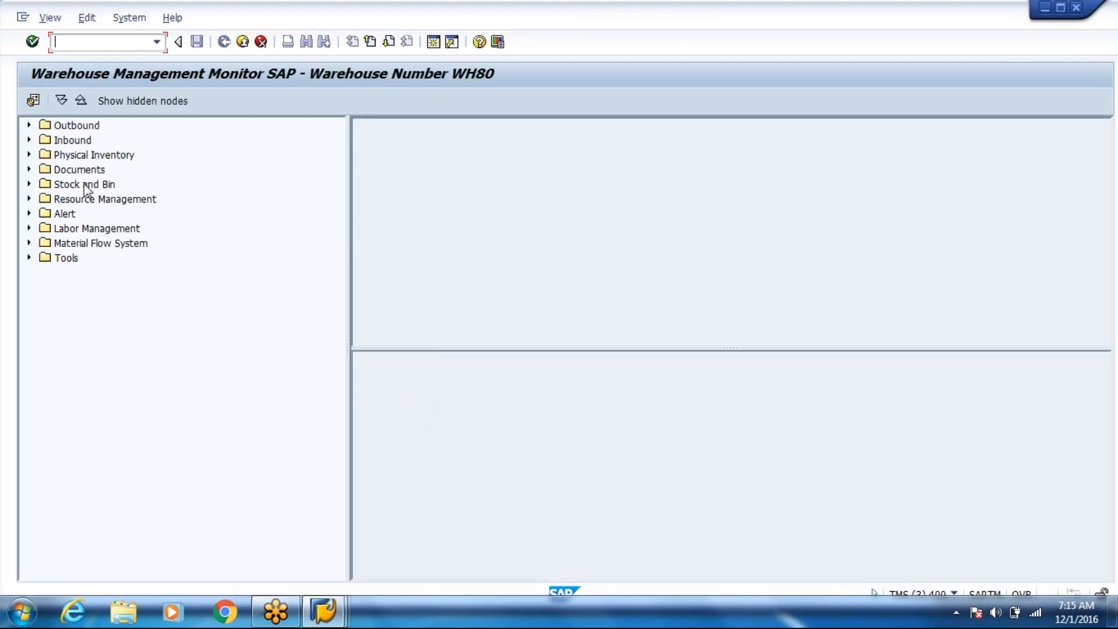
# Step: Find the open warehouse task for storage bin STAGING under Documents and confirm it in the background
pyautogui.click(28, 170)
pyautogui.doubleClick(107, 216)
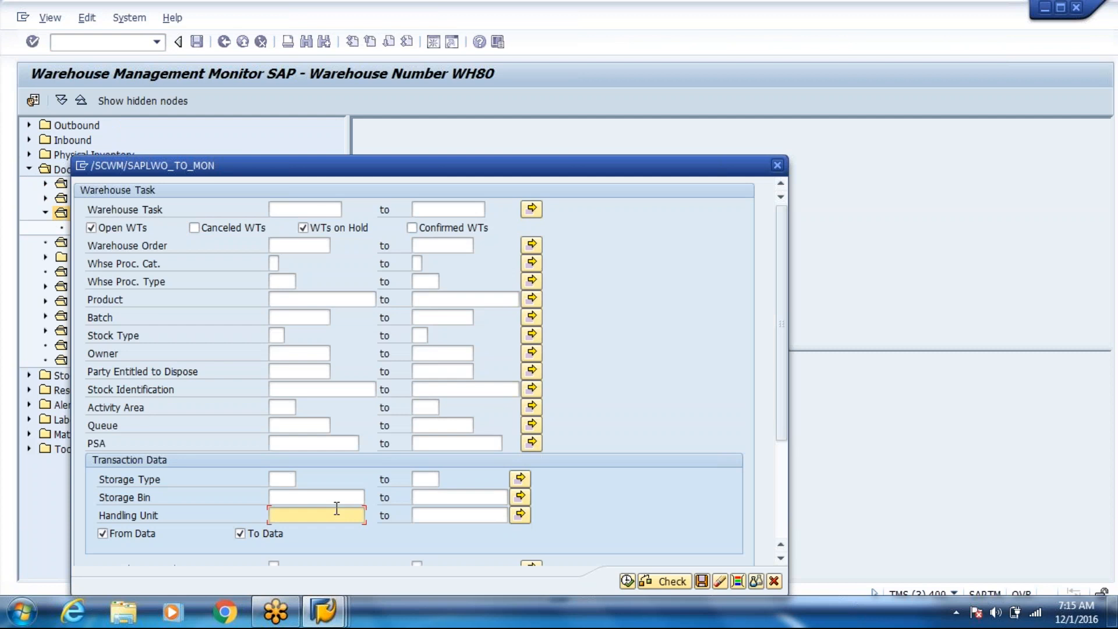
pyautogui.click(340, 502)
pyautogui.write('ST')
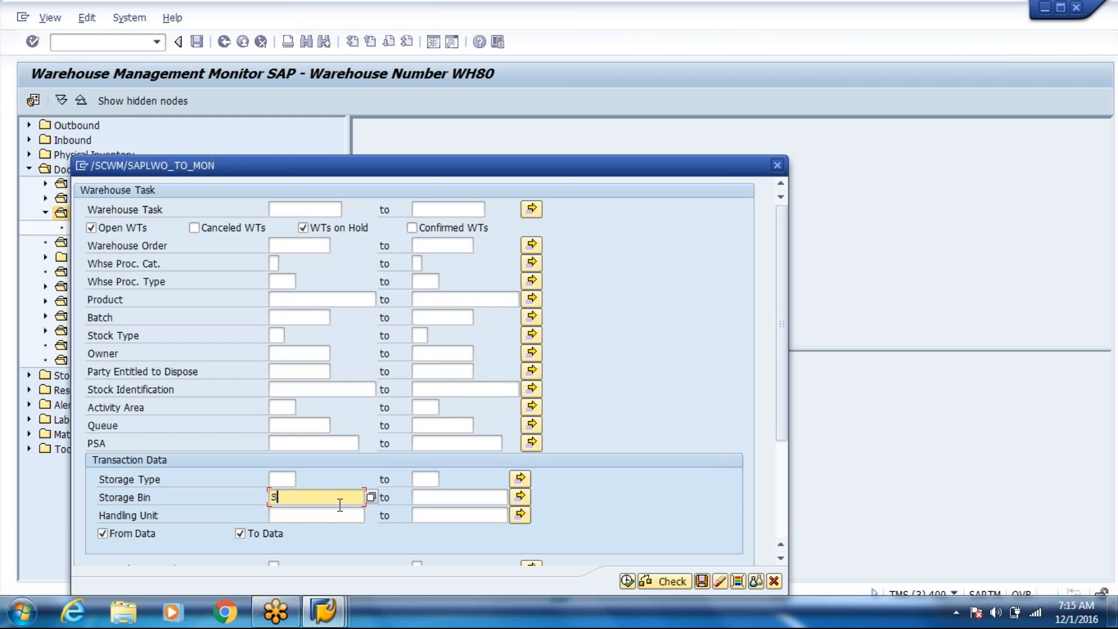
pyautogui.write('AGING')
pyautogui.click(628, 582)
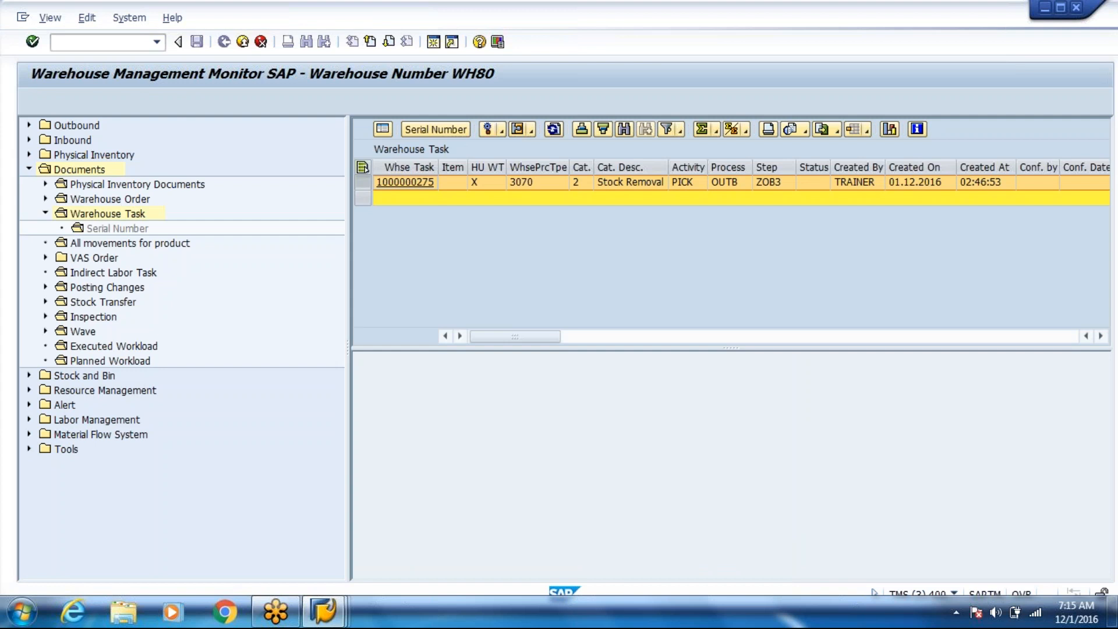
pyautogui.click(500, 130)
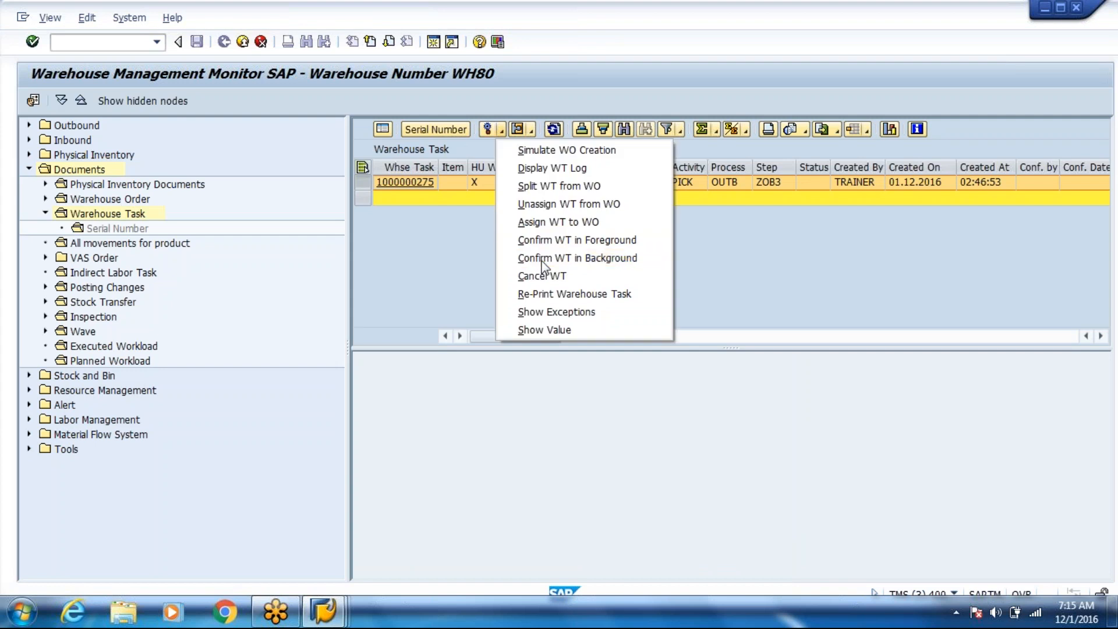
pyautogui.click(541, 260)
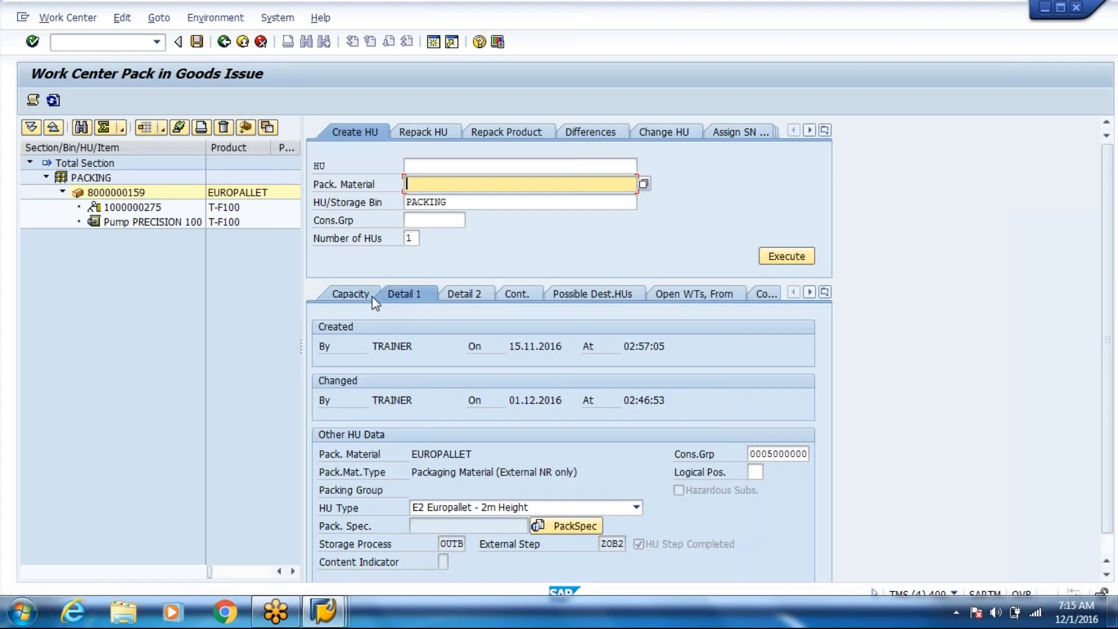
pyautogui.click(372, 295)
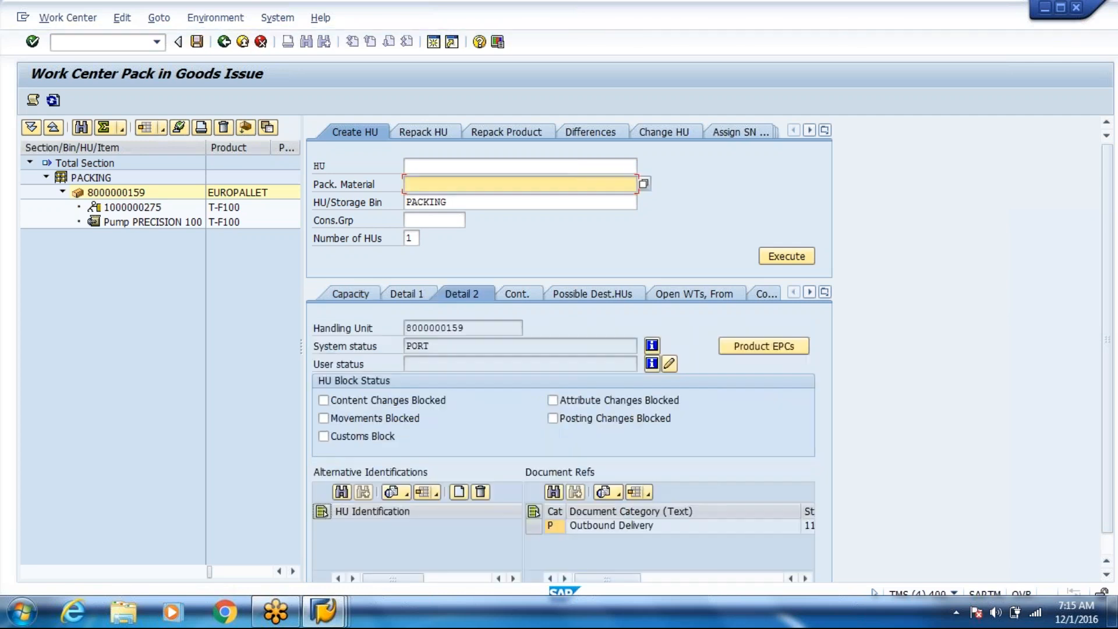
pyautogui.hotkey('ctrl', 'c')
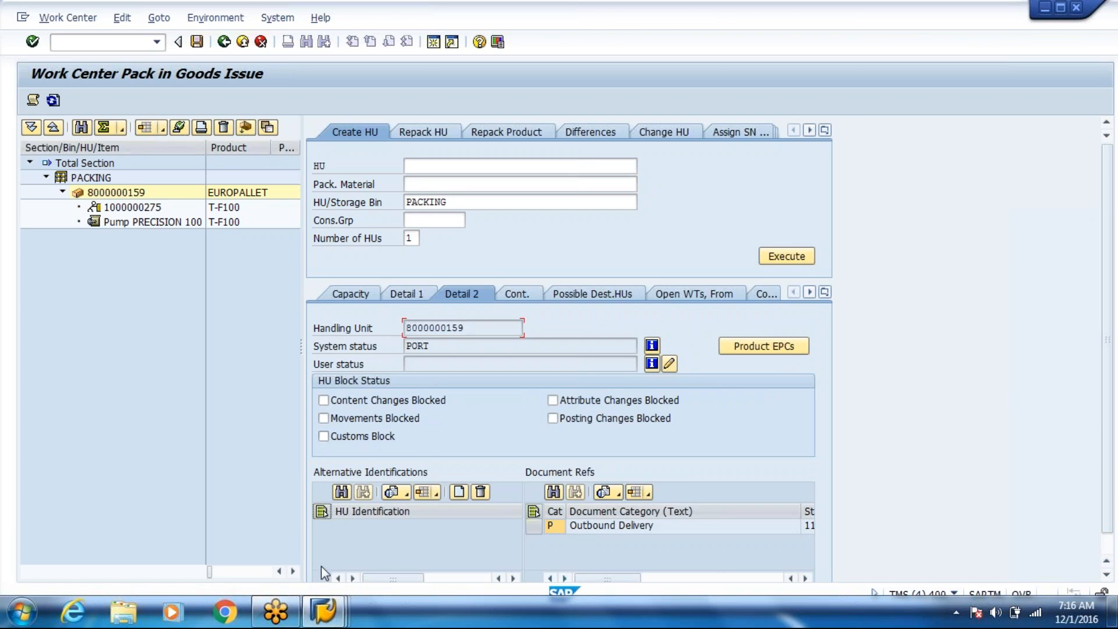
pyautogui.click(321, 611)
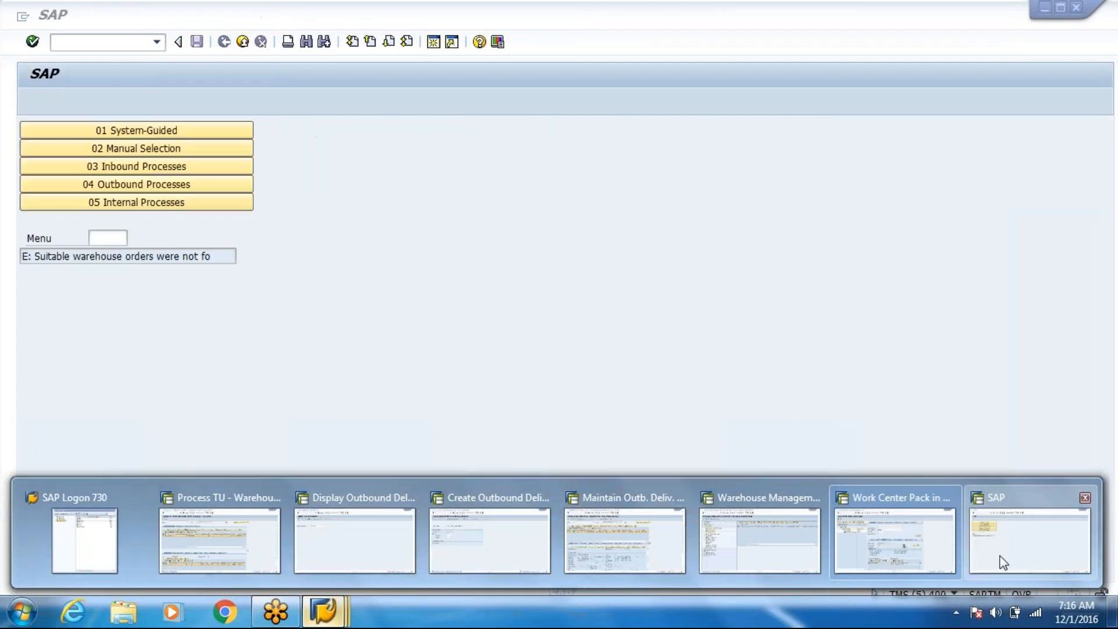
pyautogui.click(1001, 562)
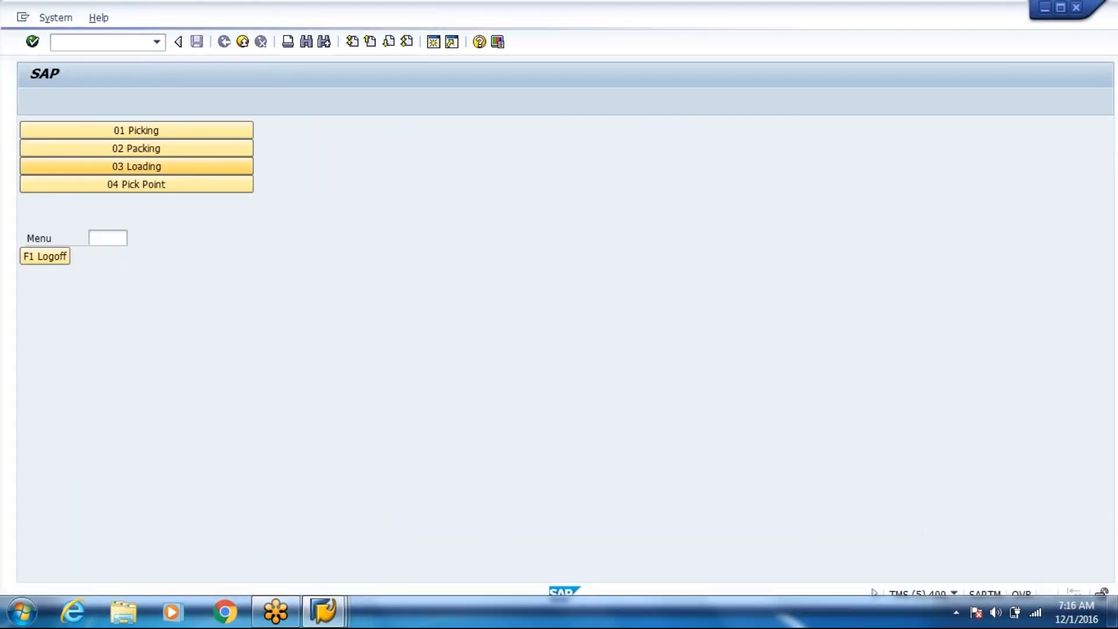
pyautogui.click(169, 163)
pyautogui.click(155, 203)
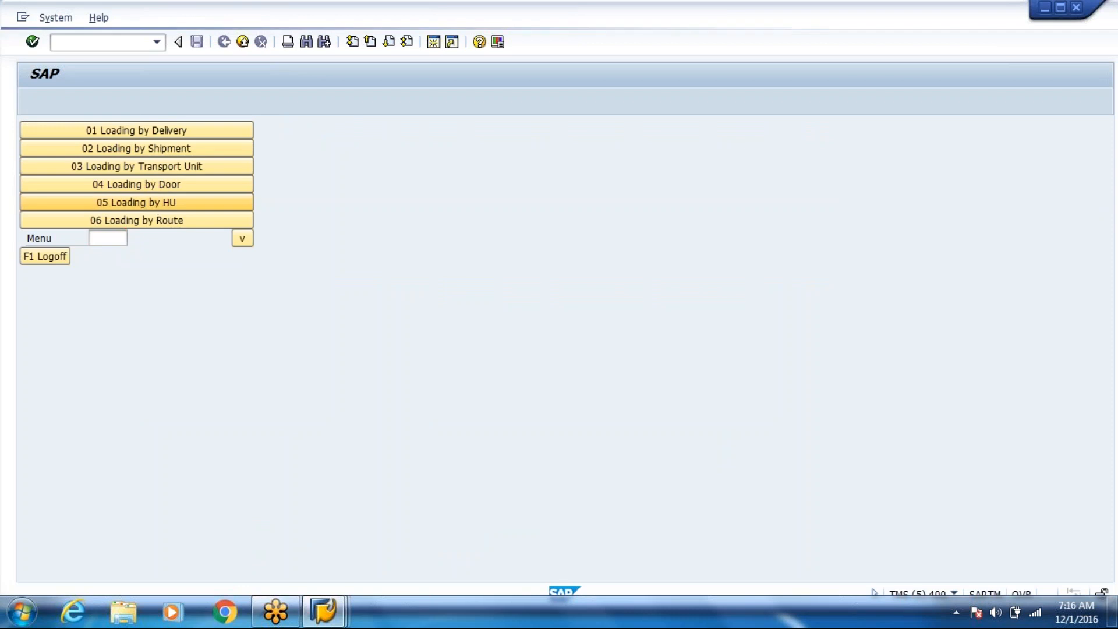
pyautogui.press('Return')
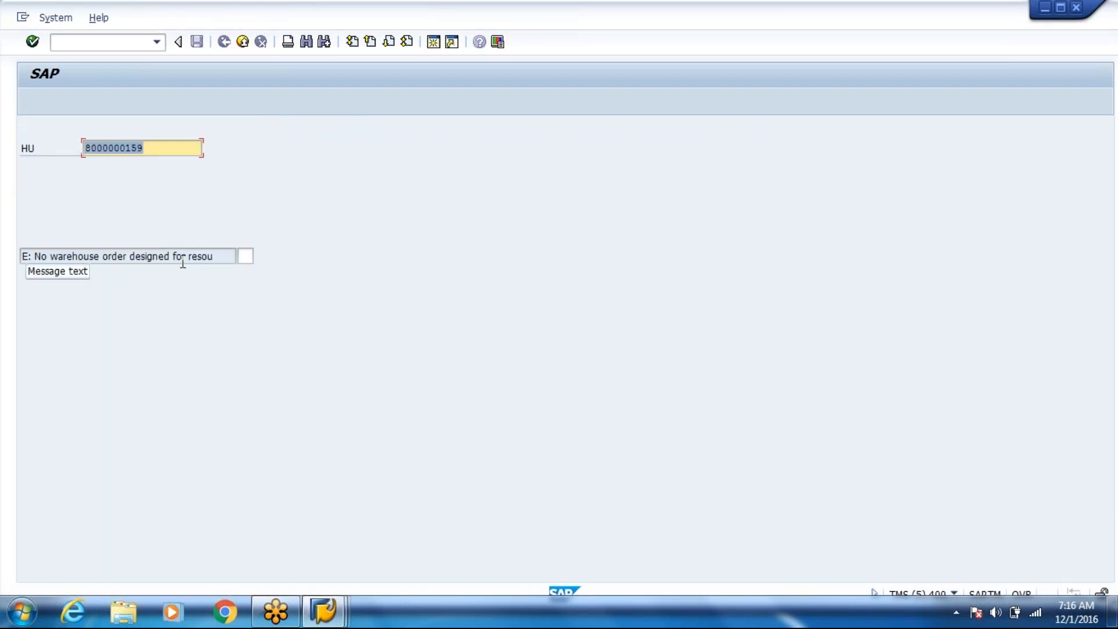
# Step: Look up the outbound delivery order by its document number in the warehouse monitor and list its warehouse tasks
pyautogui.click(336, 624)
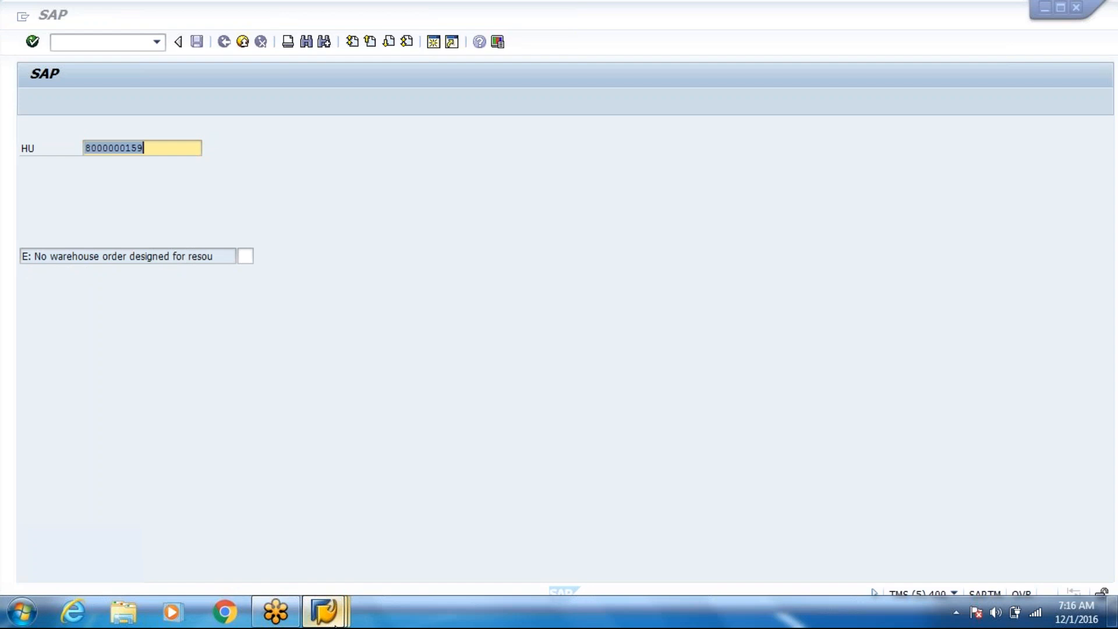
pyautogui.click(335, 624)
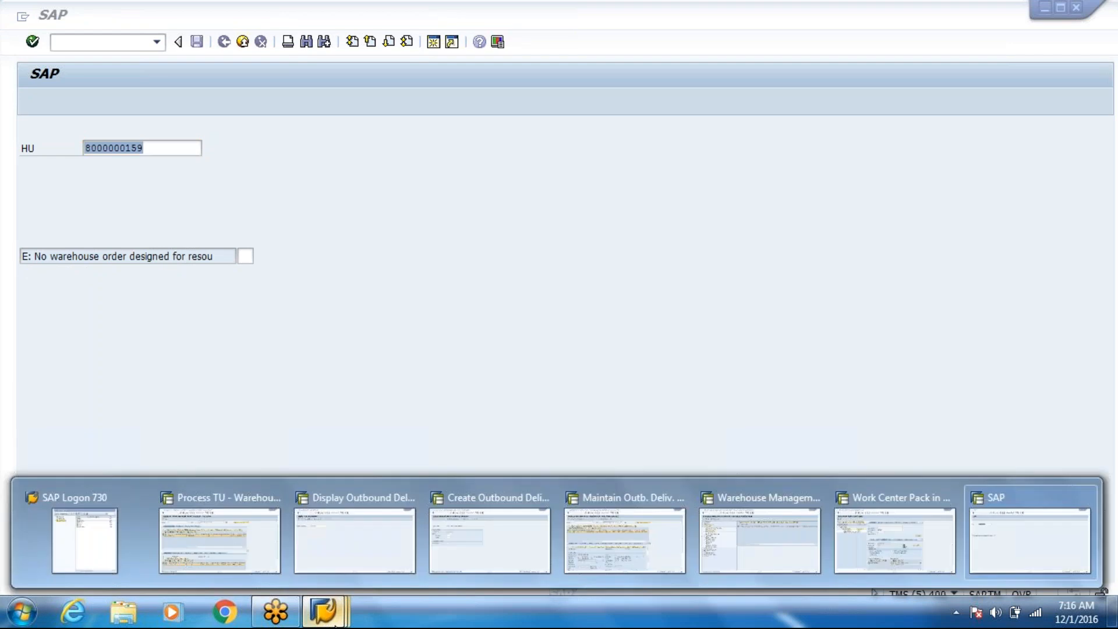
pyautogui.click(739, 546)
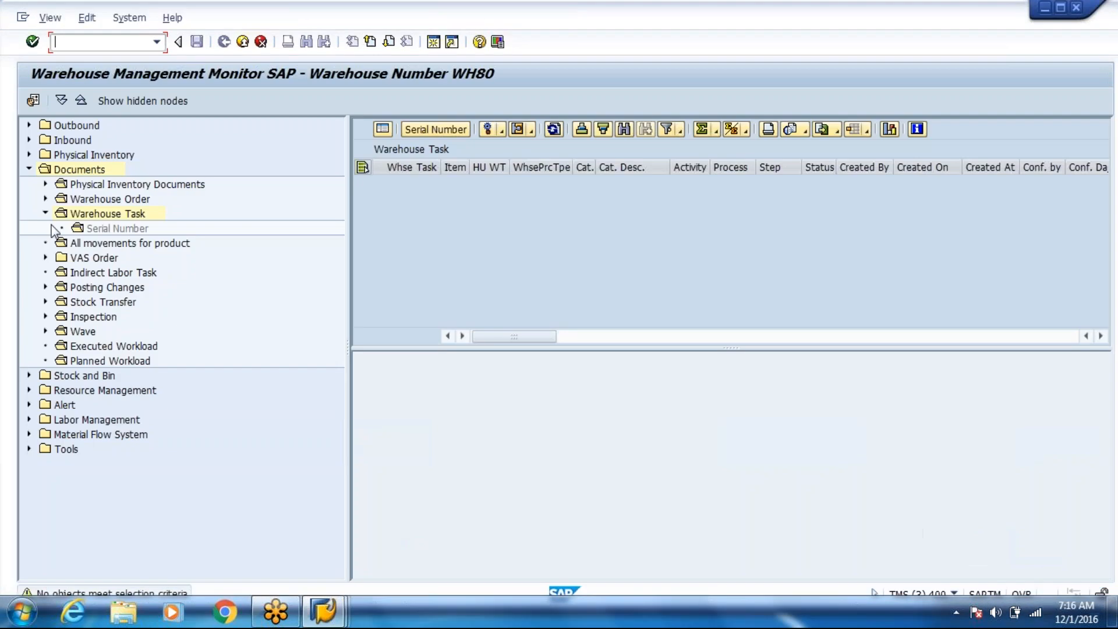
pyautogui.click(29, 125)
pyautogui.click(46, 140)
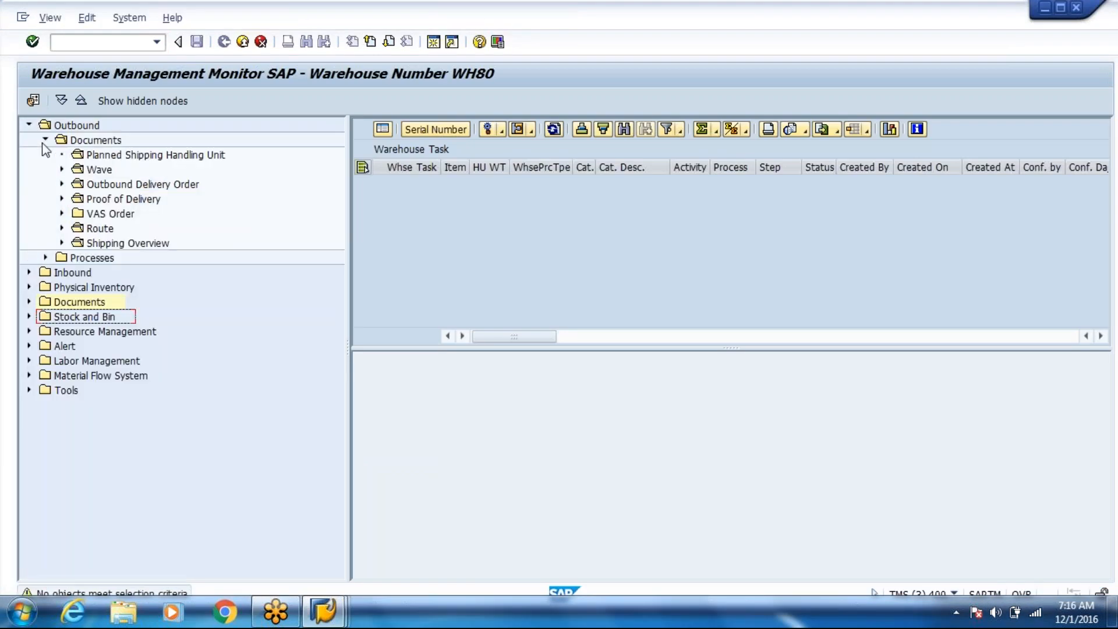
pyautogui.click(61, 184)
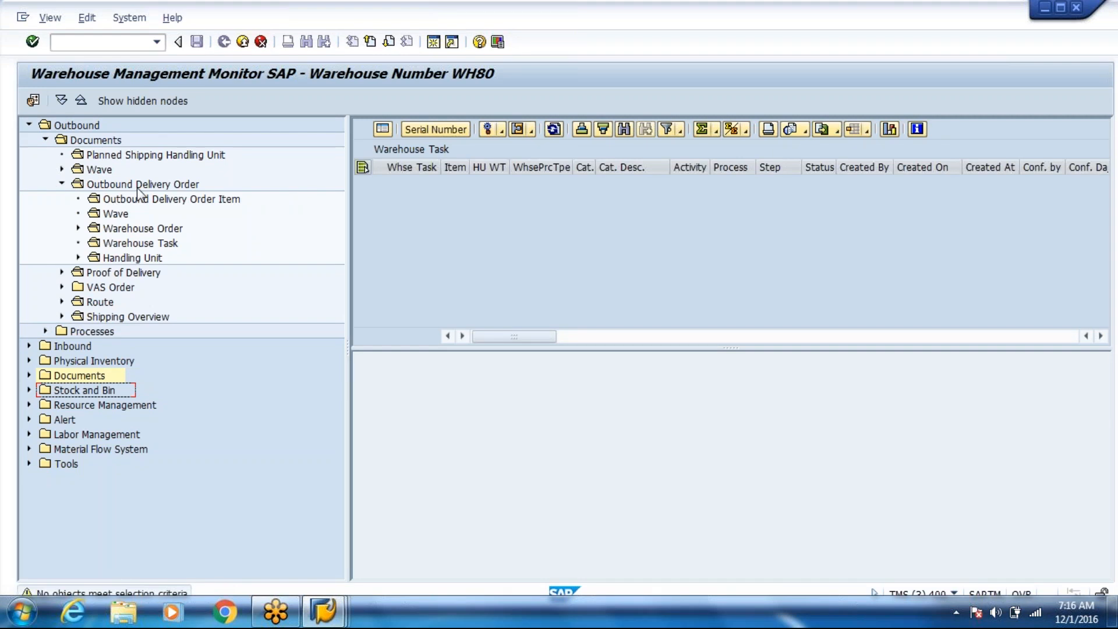
pyautogui.click(138, 188)
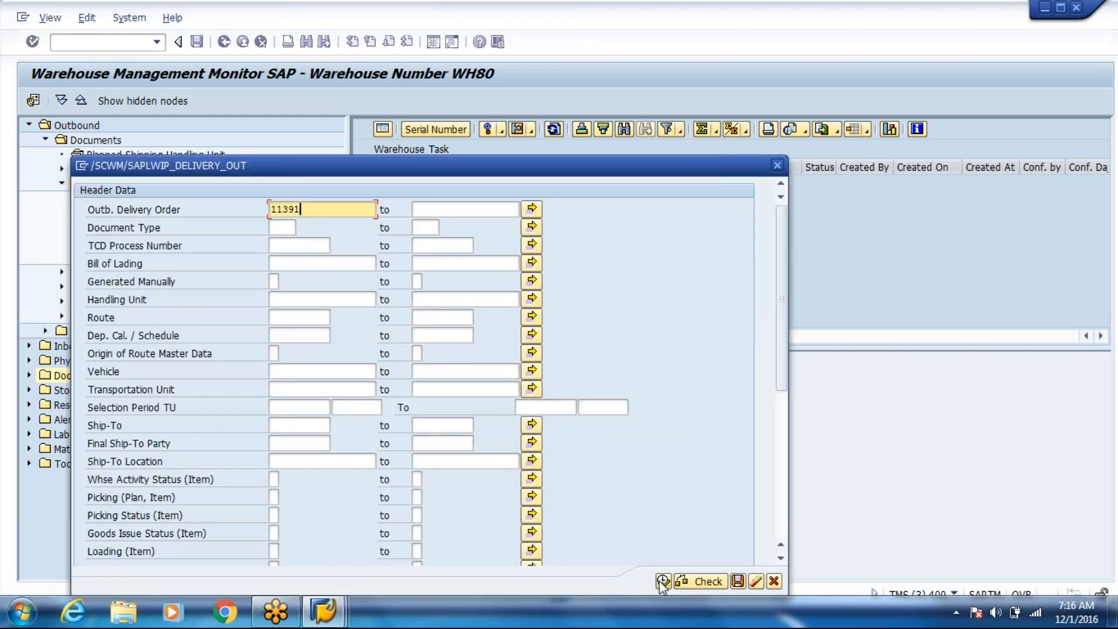
pyautogui.click(663, 582)
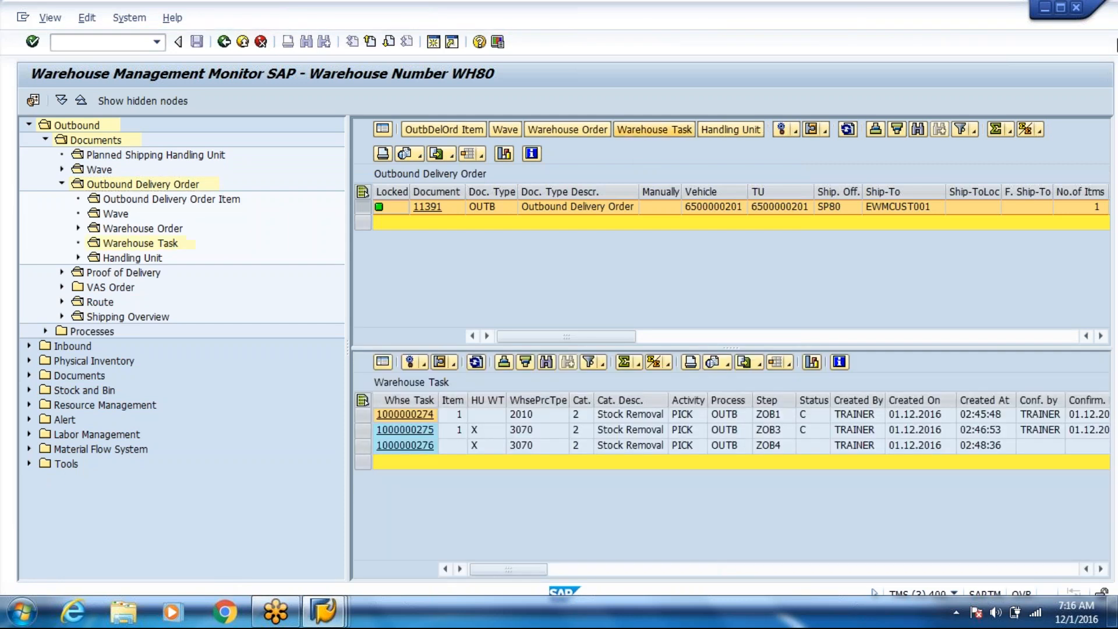
# Step: Open the details of the ZOB4 warehouse task in the monitor and enlarge the area showing them
pyautogui.click(776, 446)
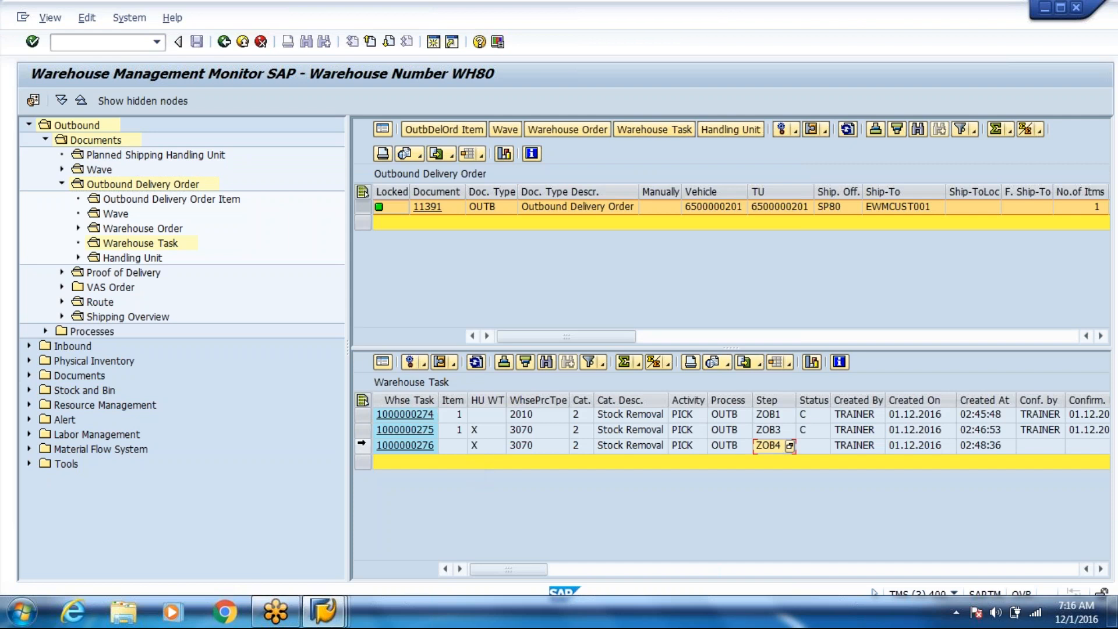
pyautogui.click(362, 446)
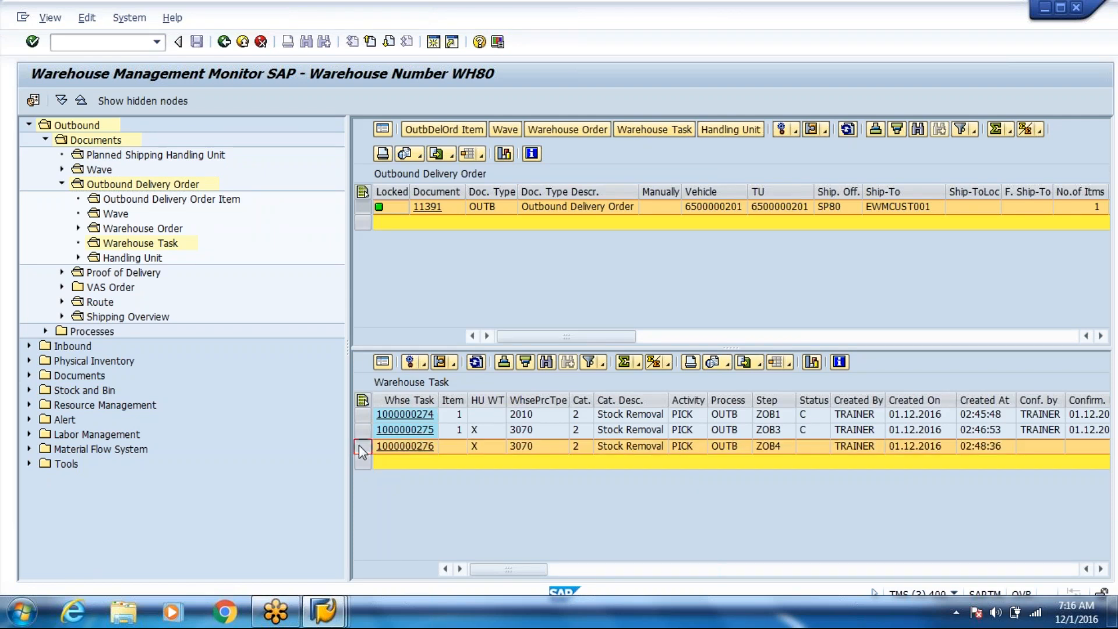
pyautogui.click(383, 363)
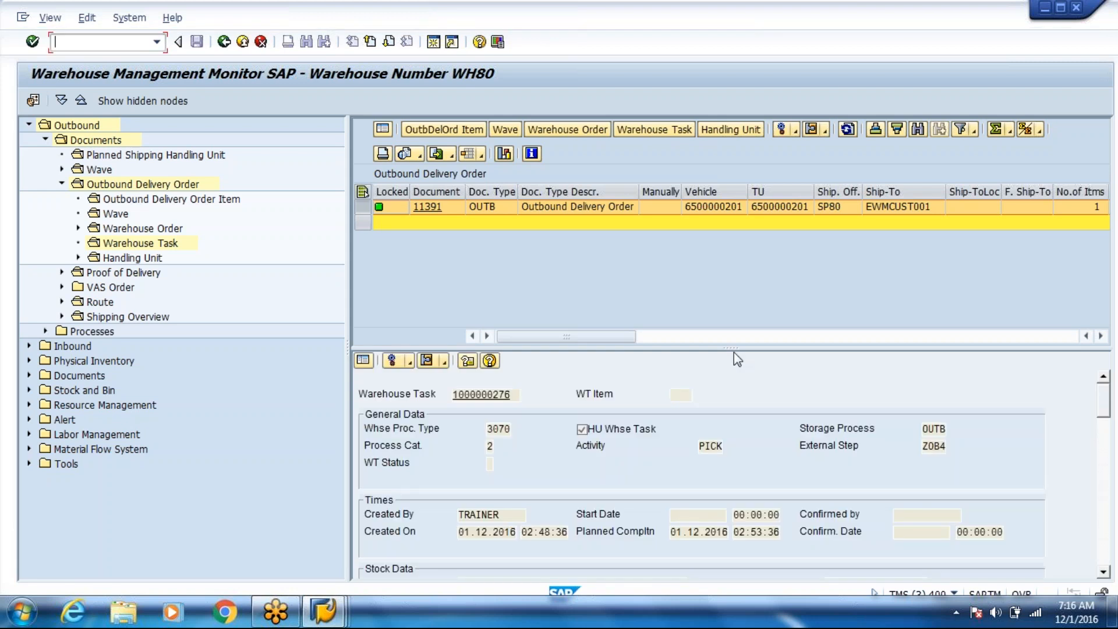
pyautogui.moveTo(734, 352); pyautogui.dragTo(734, 304)
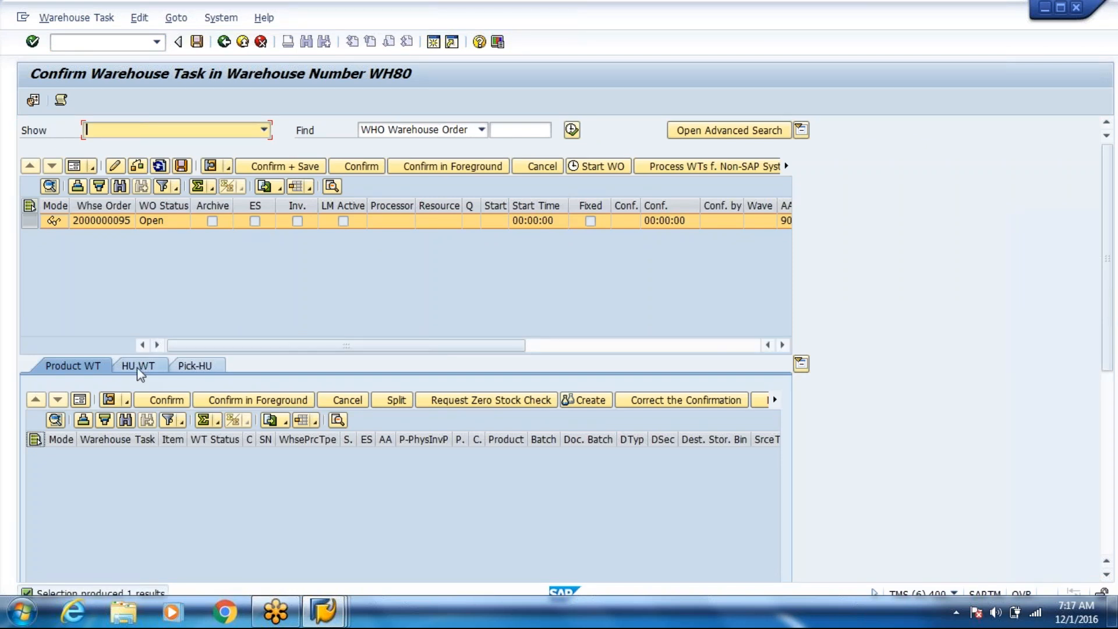
# Step: Open the form view of the open warehouse order's HU warehouse task and examine its destination TU
pyautogui.click(101, 441)
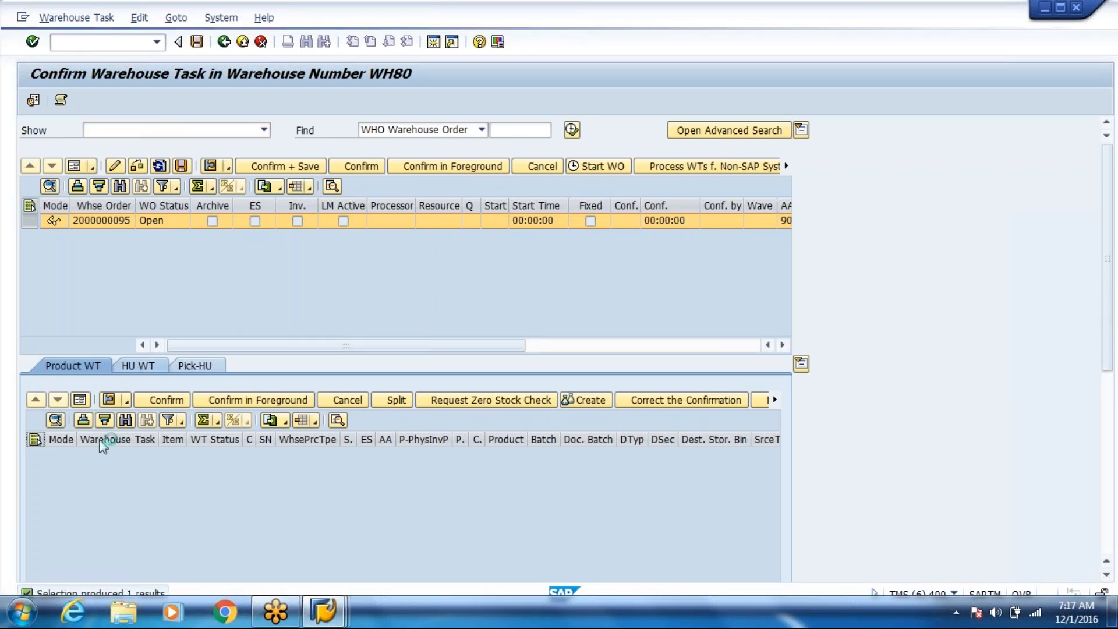
pyautogui.click(81, 403)
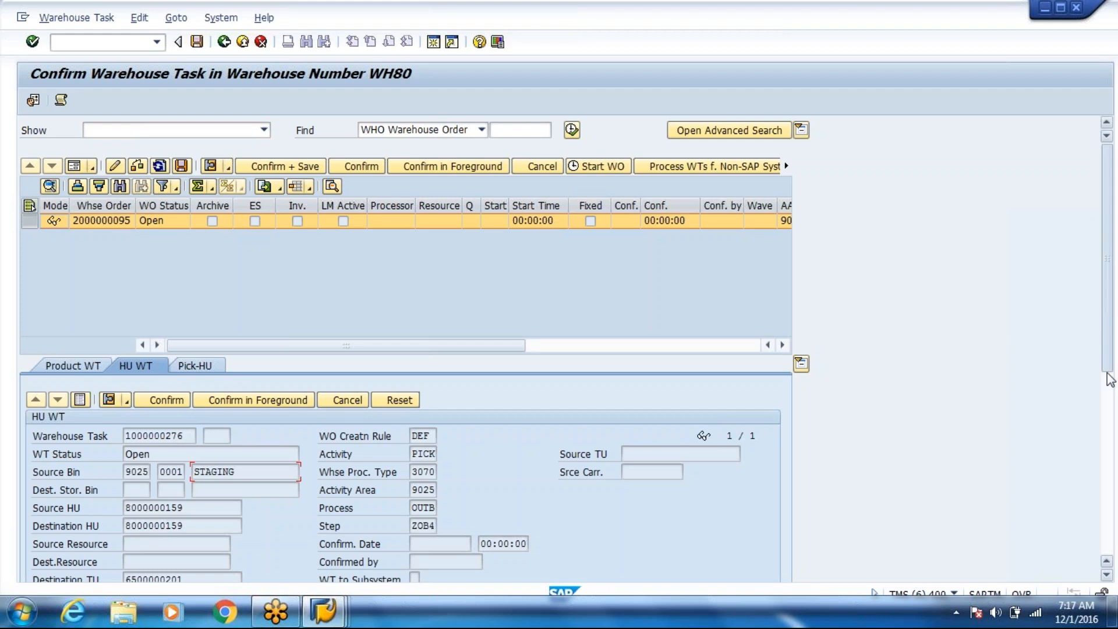
pyautogui.scroll(-1, 1109, 380)
pyautogui.click(240, 513)
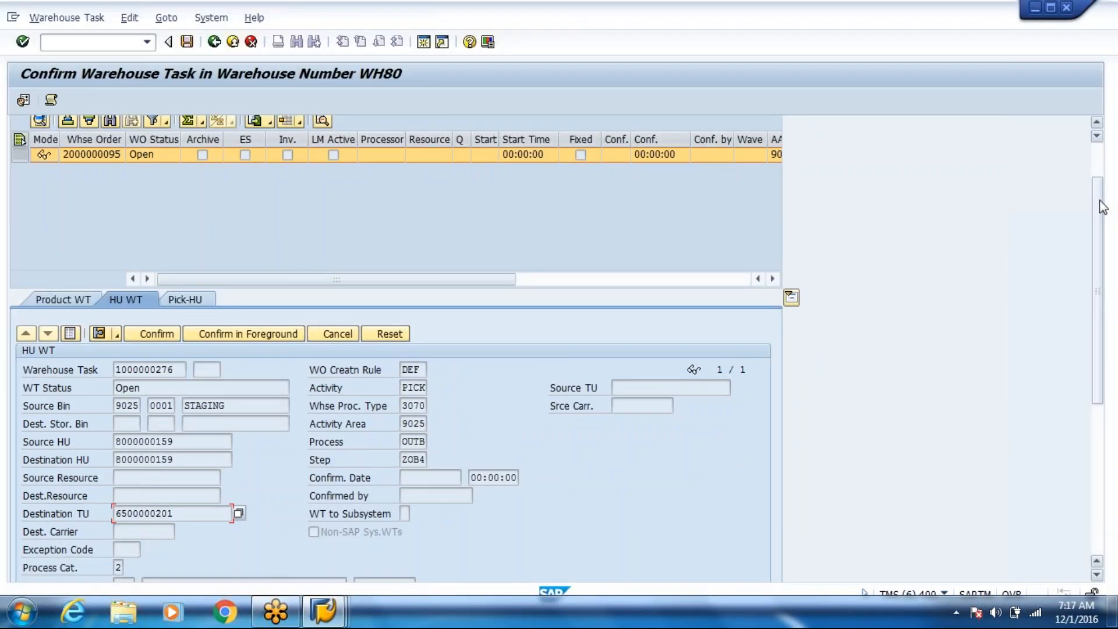
# Step: Switch the open warehouse order to edit mode and set its queue to OUTBOUND
pyautogui.scroll(1, 1103, 207)
pyautogui.click(106, 167)
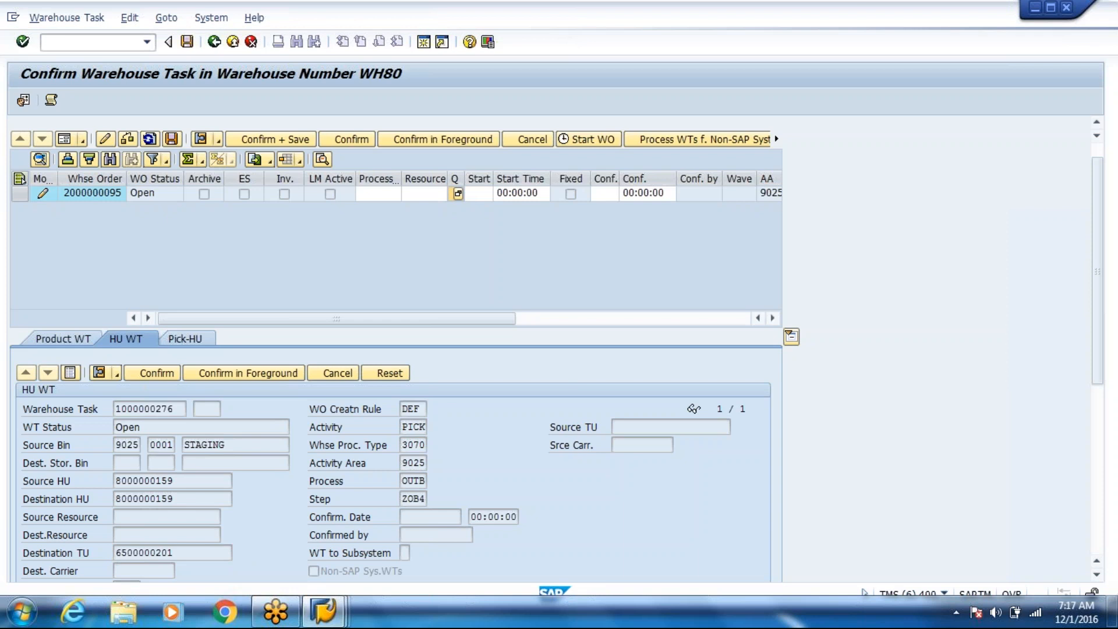
pyautogui.press('F4')
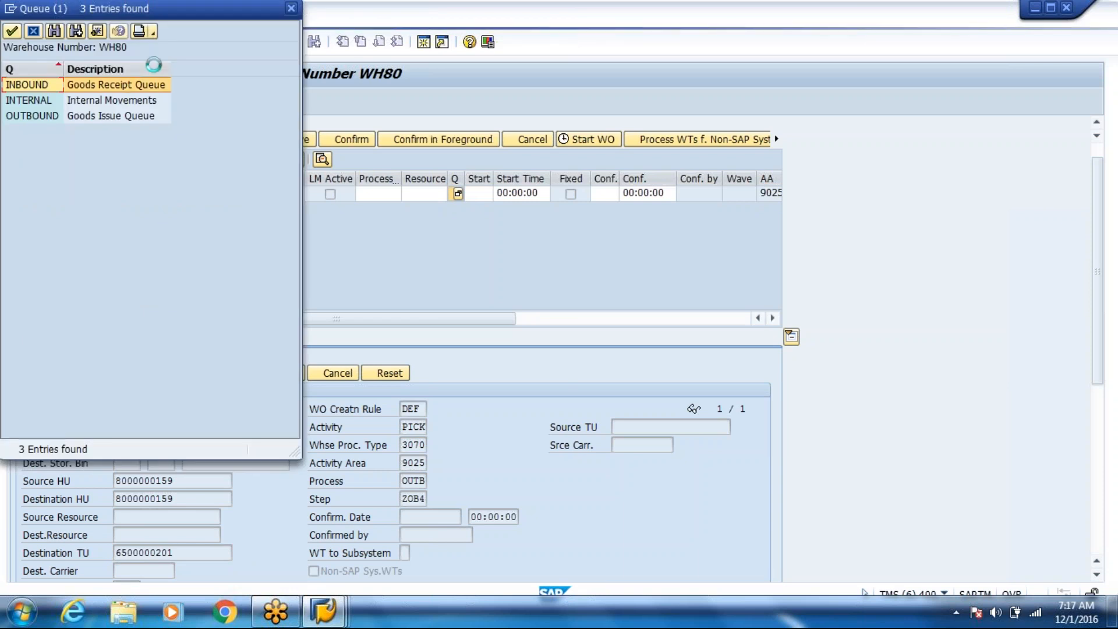
pyautogui.press('Down')
pyautogui.press('Down')
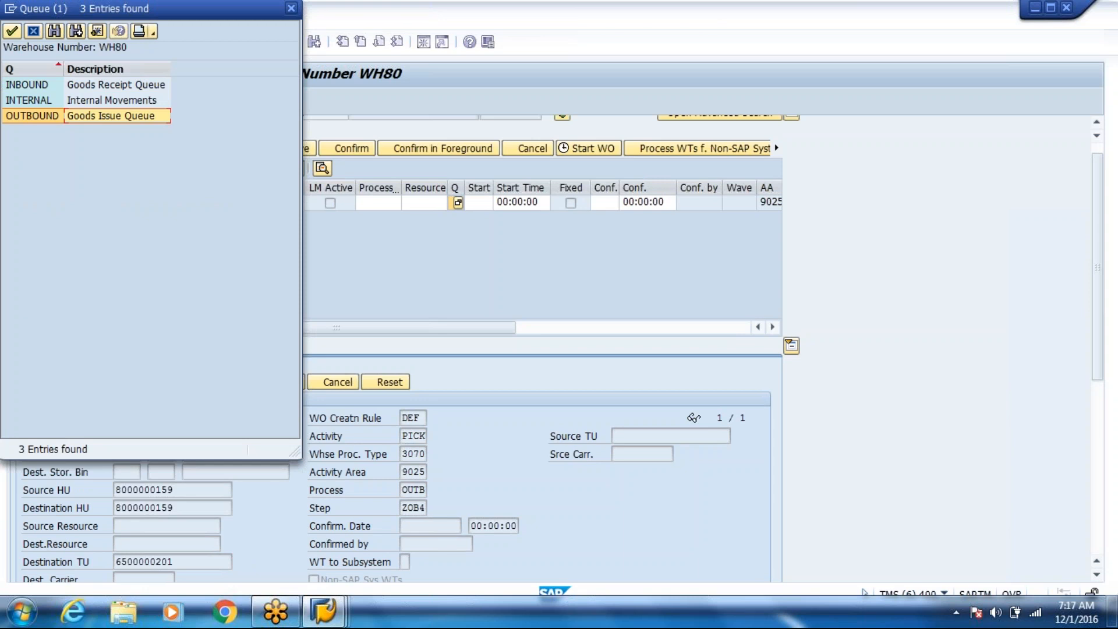
pyautogui.press('Return')
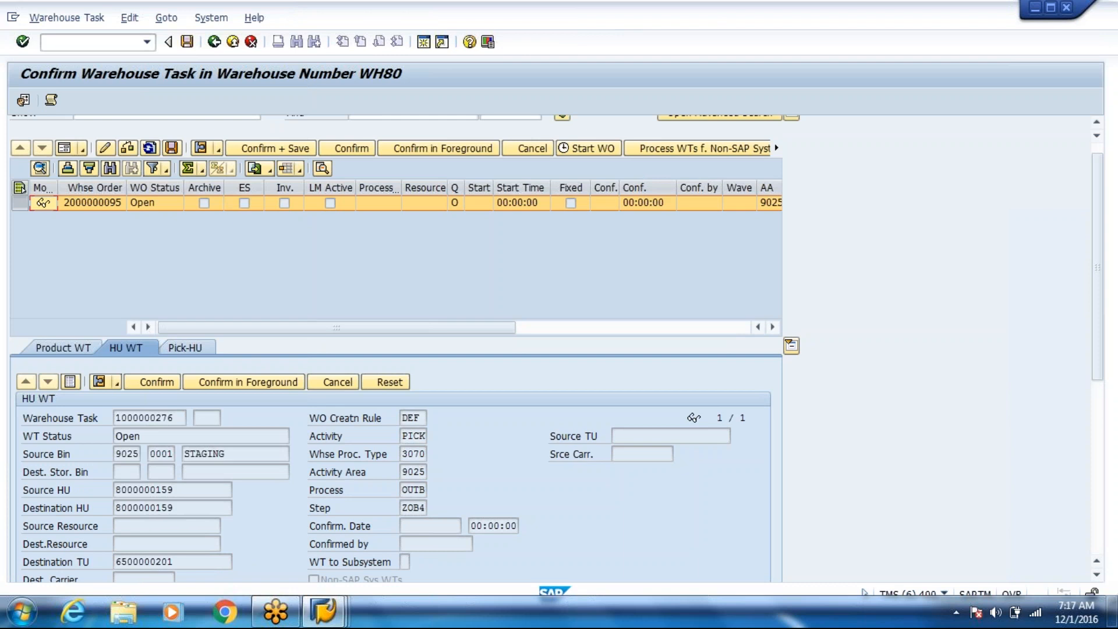
# Step: Check the RF loading session, return to the warehouse monitor and refresh the delivery's warehouse task list
pyautogui.hotkey('alt', 'Tab')
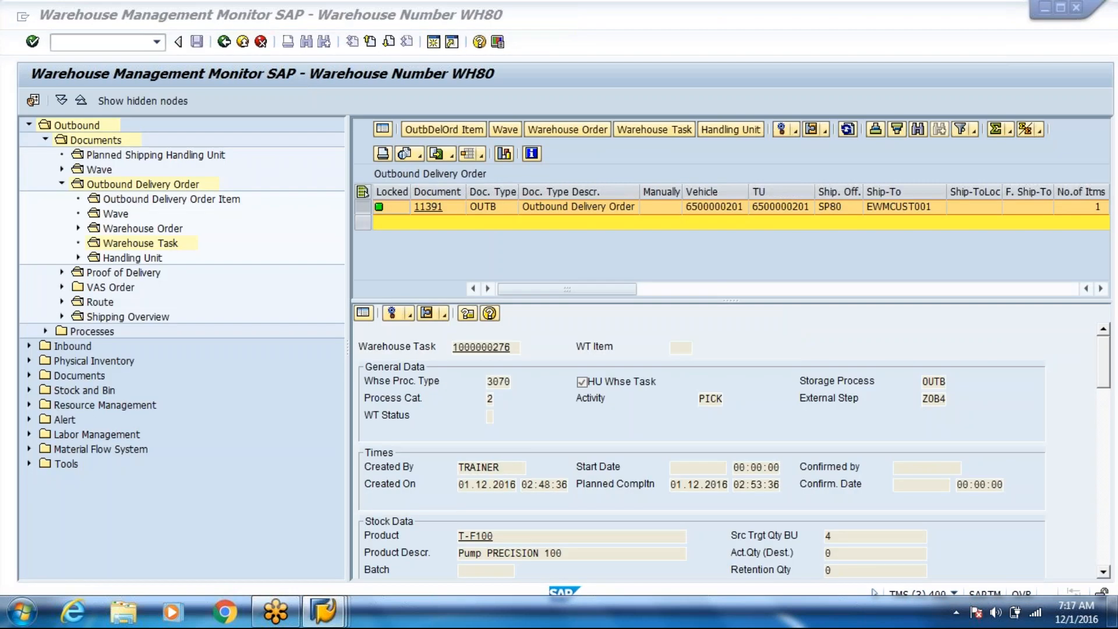
pyautogui.hotkey('alt', 'Tab')
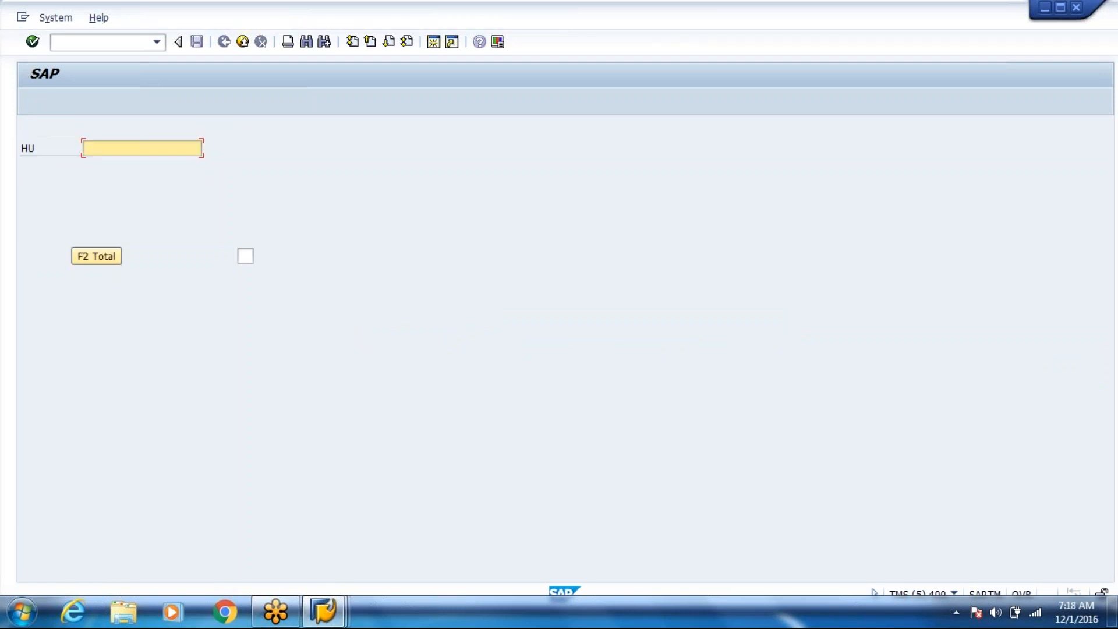
pyautogui.hotkey('alt', 'Tab')
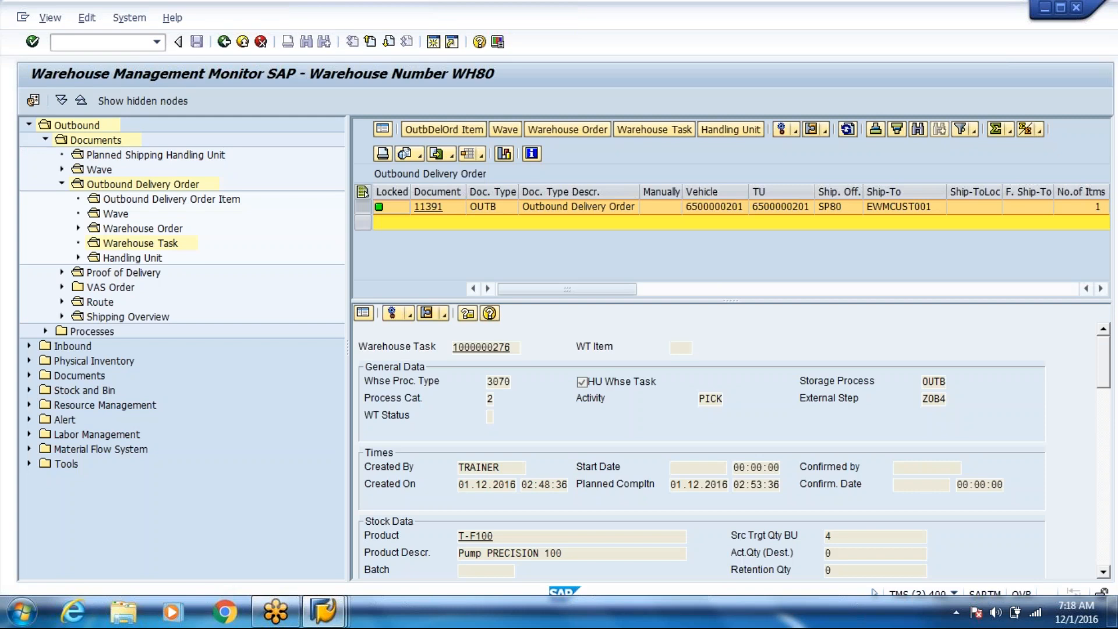
pyautogui.hotkey('alt', 'Tab')
pyautogui.hotkey('alt', 'Tab')
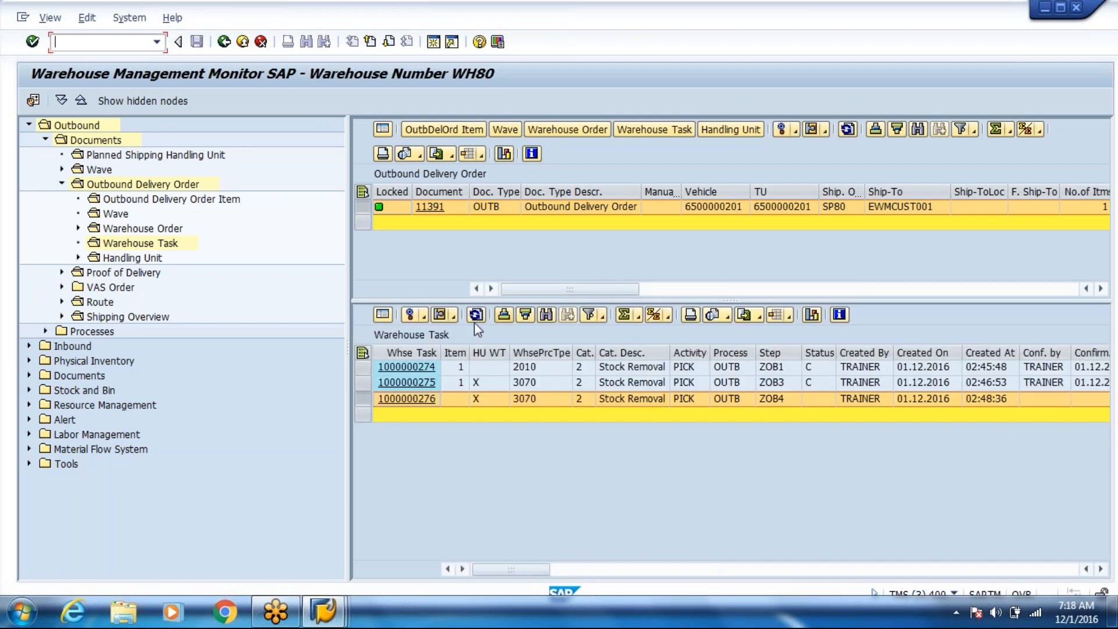
pyautogui.click(475, 316)
# Step: Switch to the Maintain Outbound Delivery Order session, rerun the ERP document search and check the picking, packing, loading and goods issue statuses
pyautogui.click(335, 616)
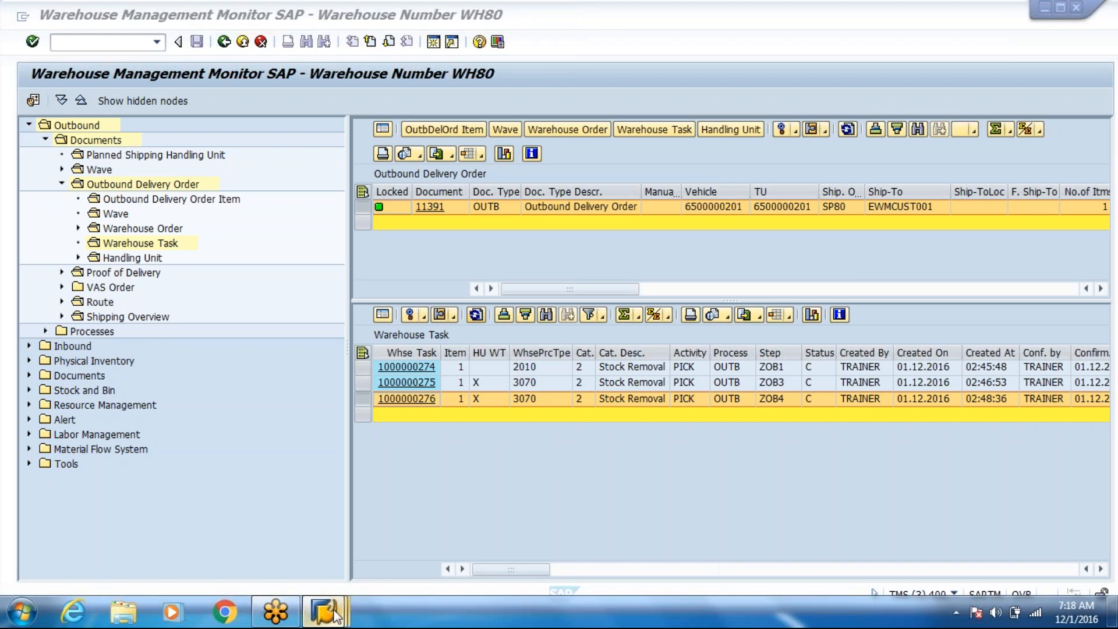
pyautogui.click(335, 616)
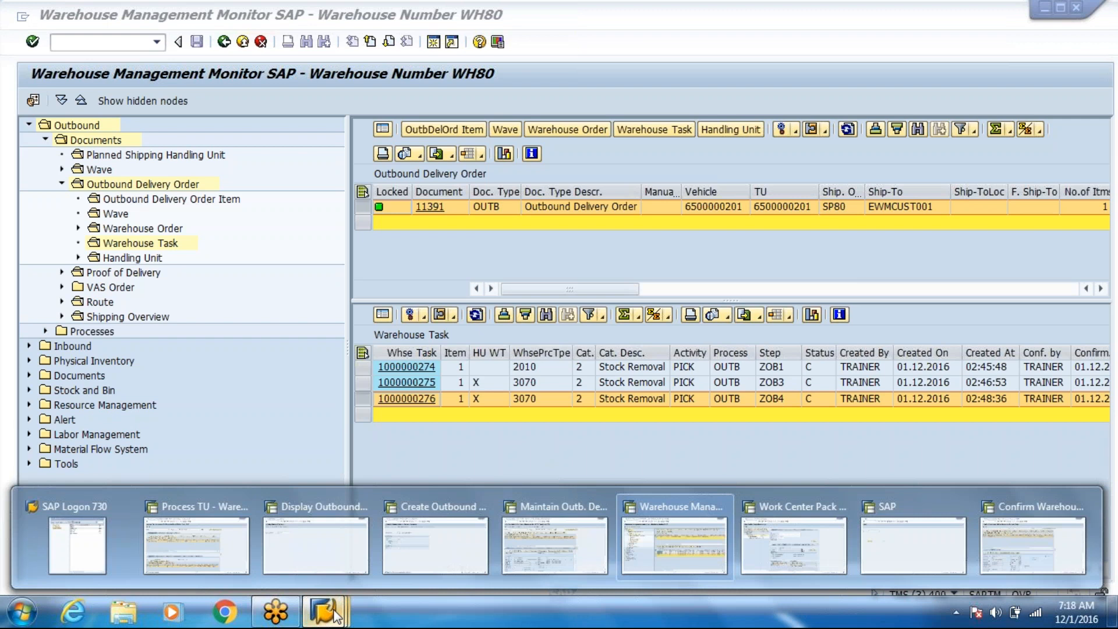
pyautogui.moveTo(237, 554)
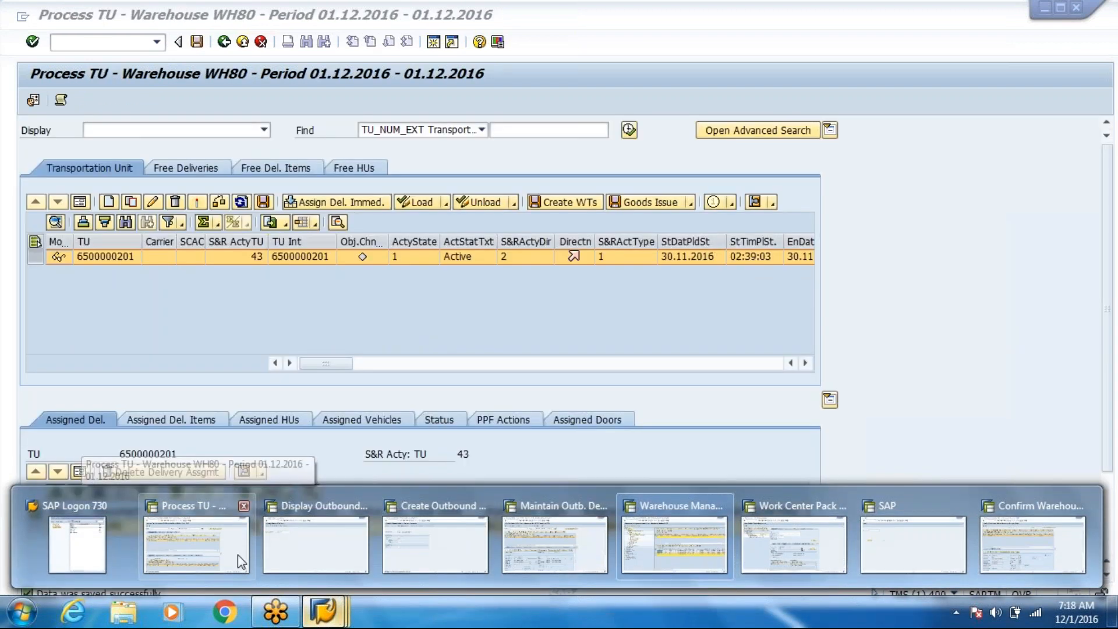
pyautogui.click(555, 545)
pyautogui.click(573, 131)
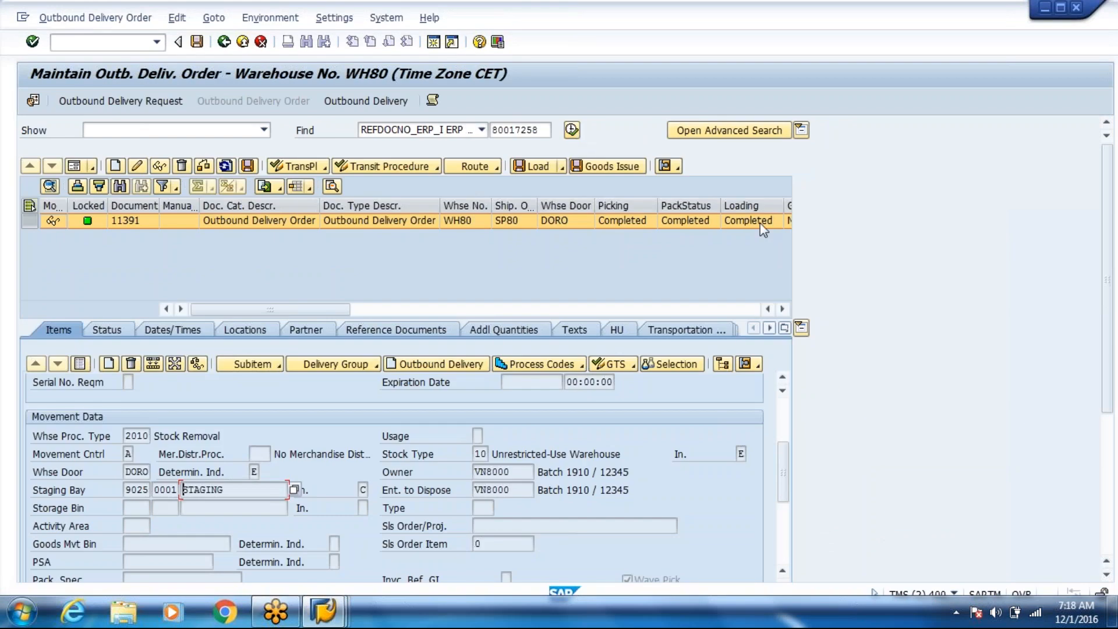
pyautogui.click(784, 309)
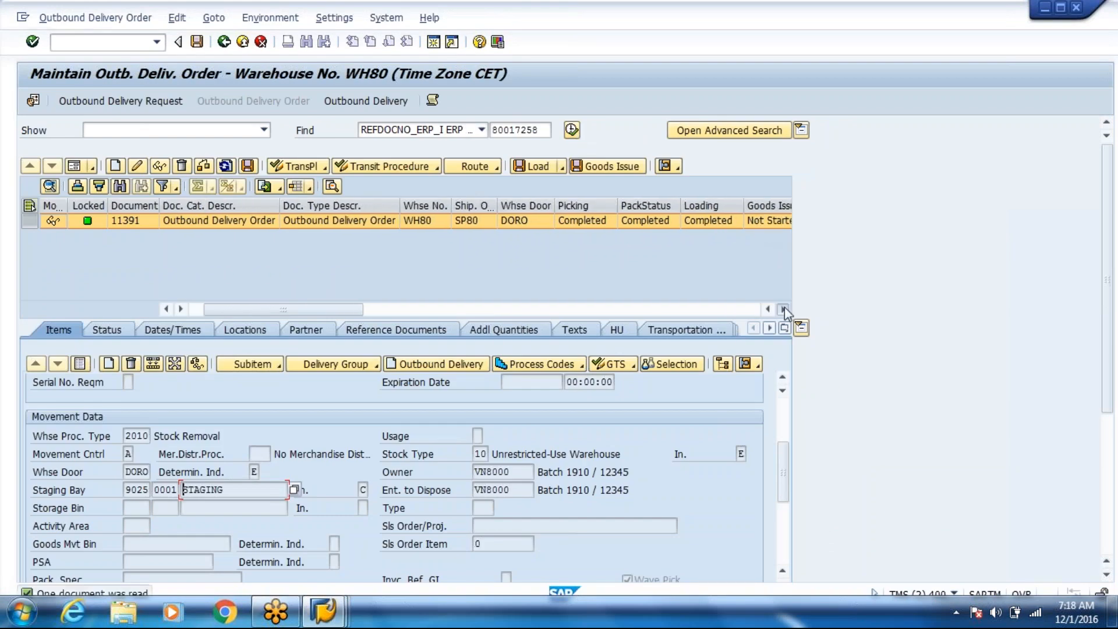
pyautogui.click(784, 309)
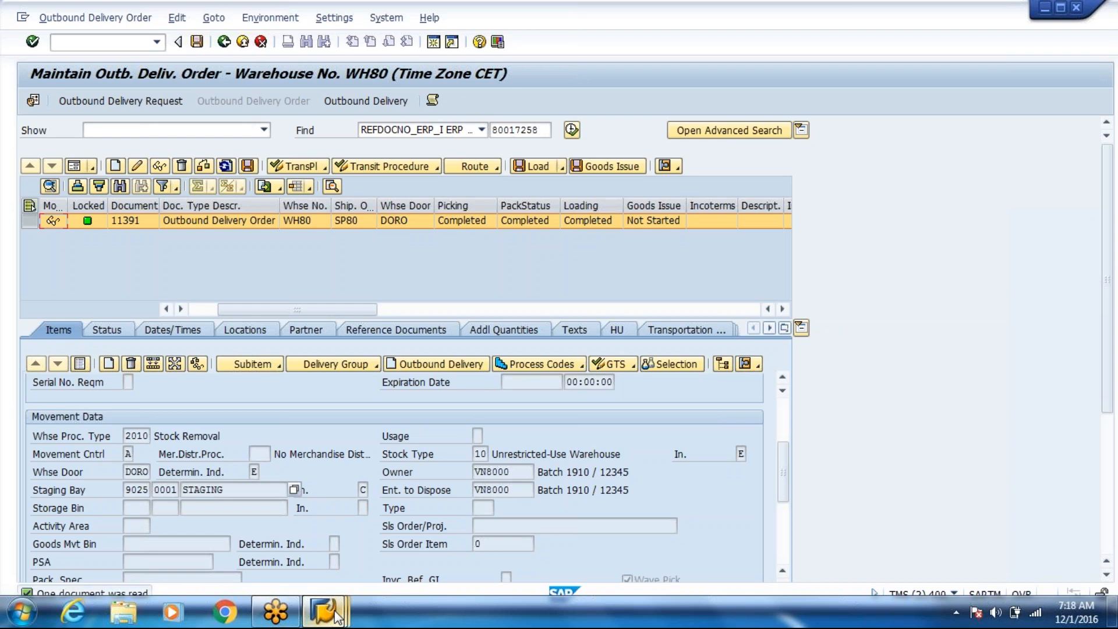
pyautogui.click(336, 615)
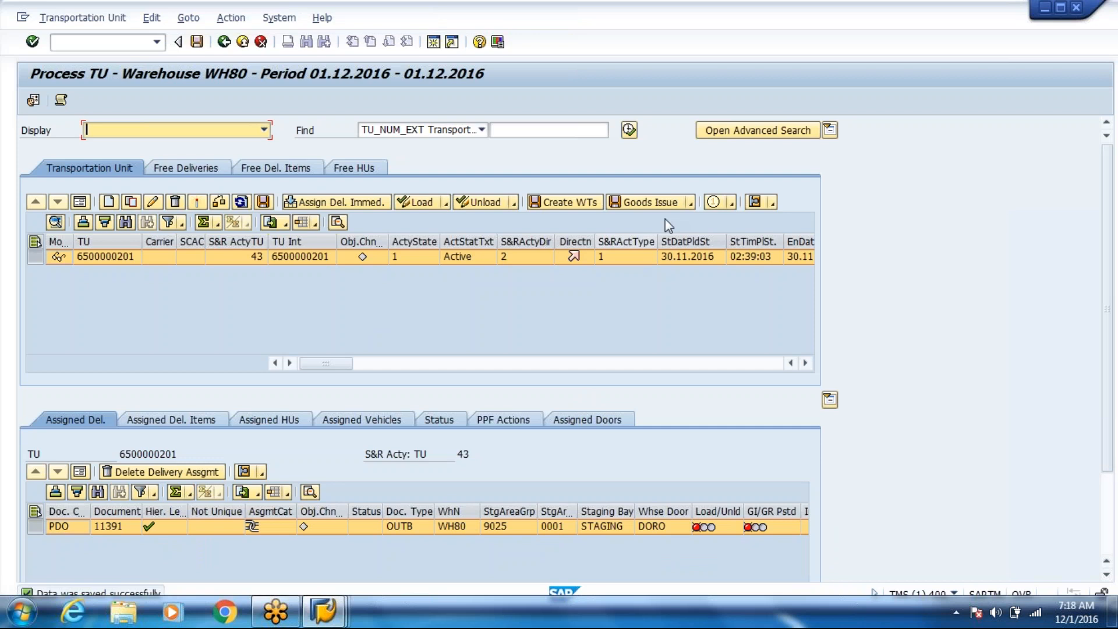
pyautogui.click(243, 205)
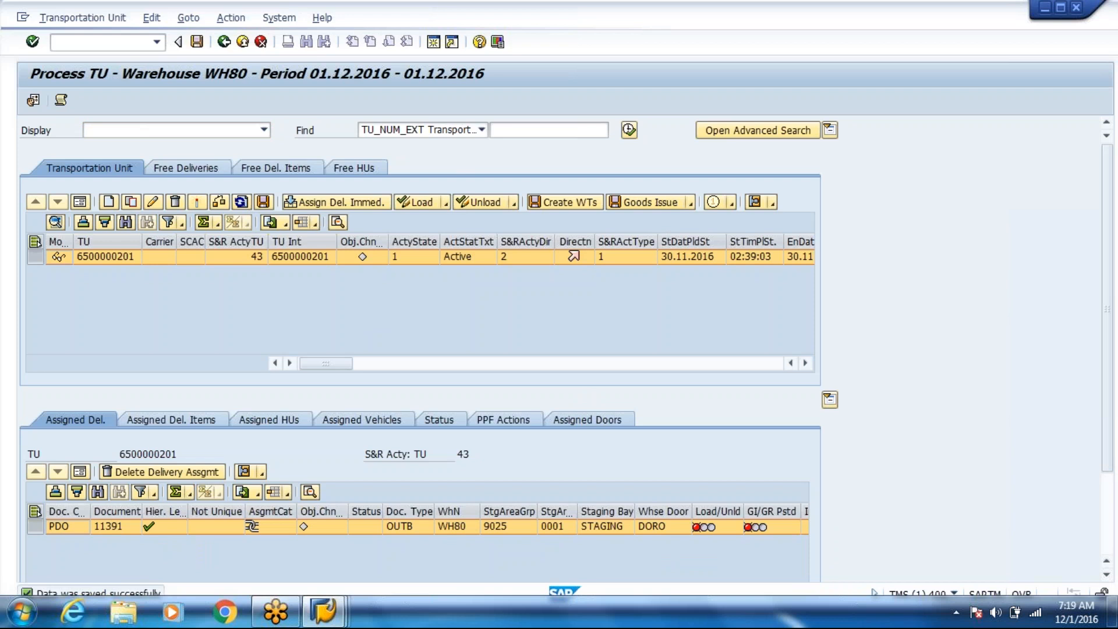
pyautogui.click(117, 255)
pyautogui.hotkey('ctrl', 'c')
pyautogui.click(568, 126)
pyautogui.hotkey('ctrl', 'v')
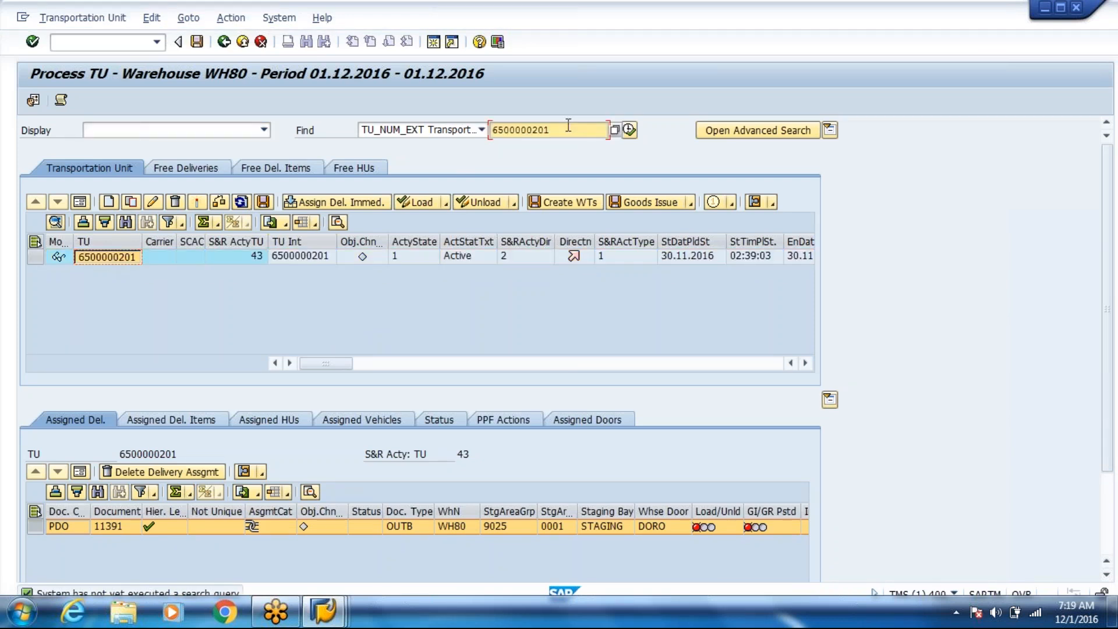
pyautogui.click(629, 132)
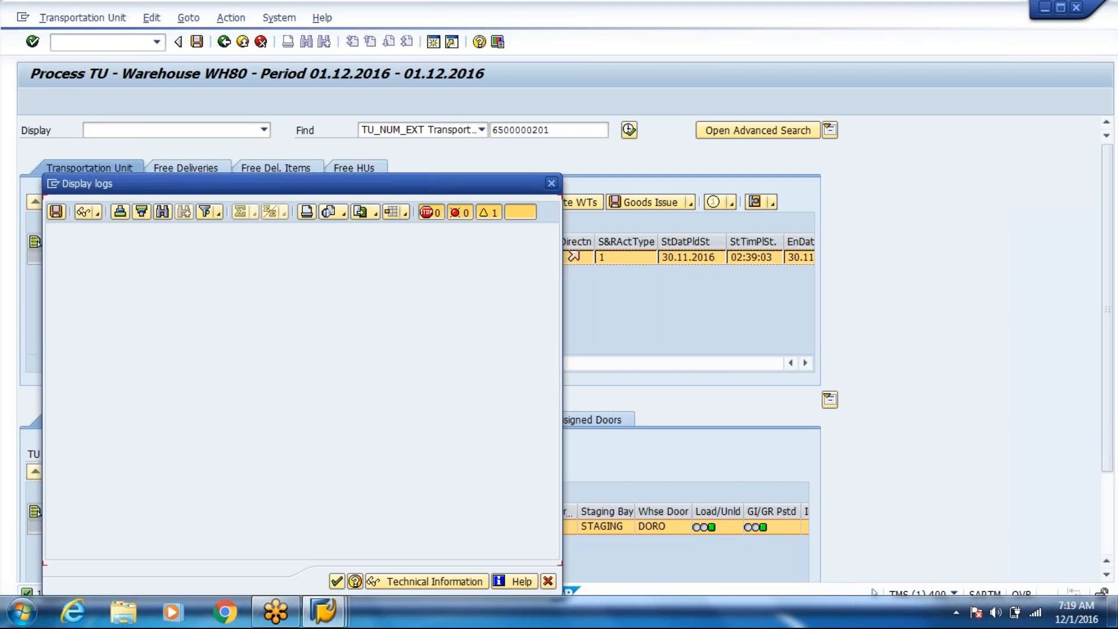
pyautogui.press('Return')
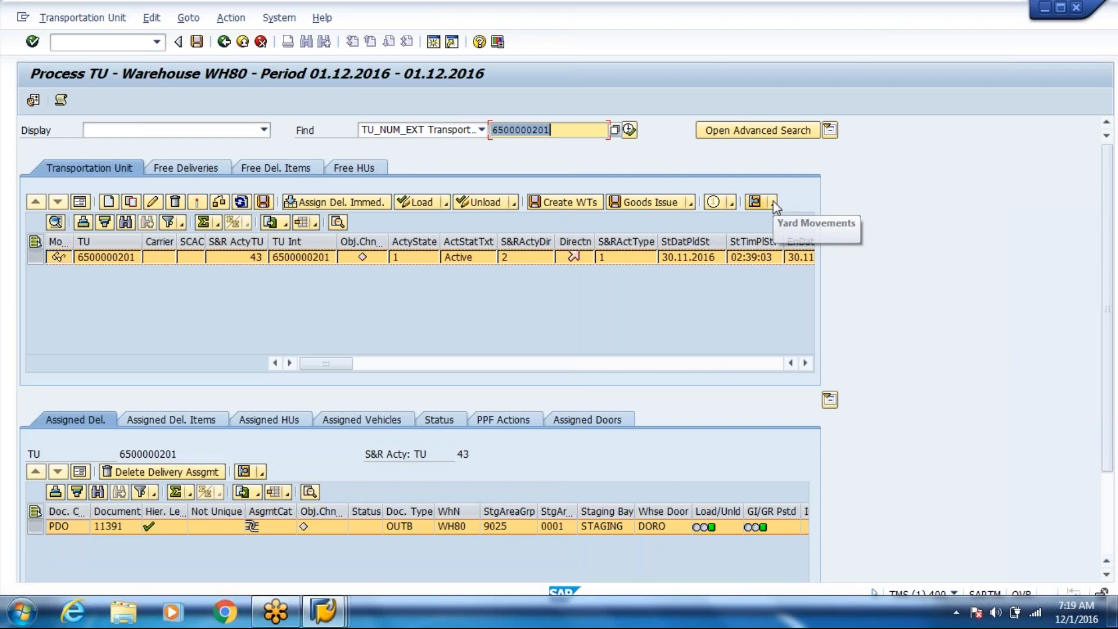
# Step: Try to create and save a yard movement task for the TU to checkpoint CHKO with warehouse process type 9999
pyautogui.click(773, 202)
pyautogui.click(784, 223)
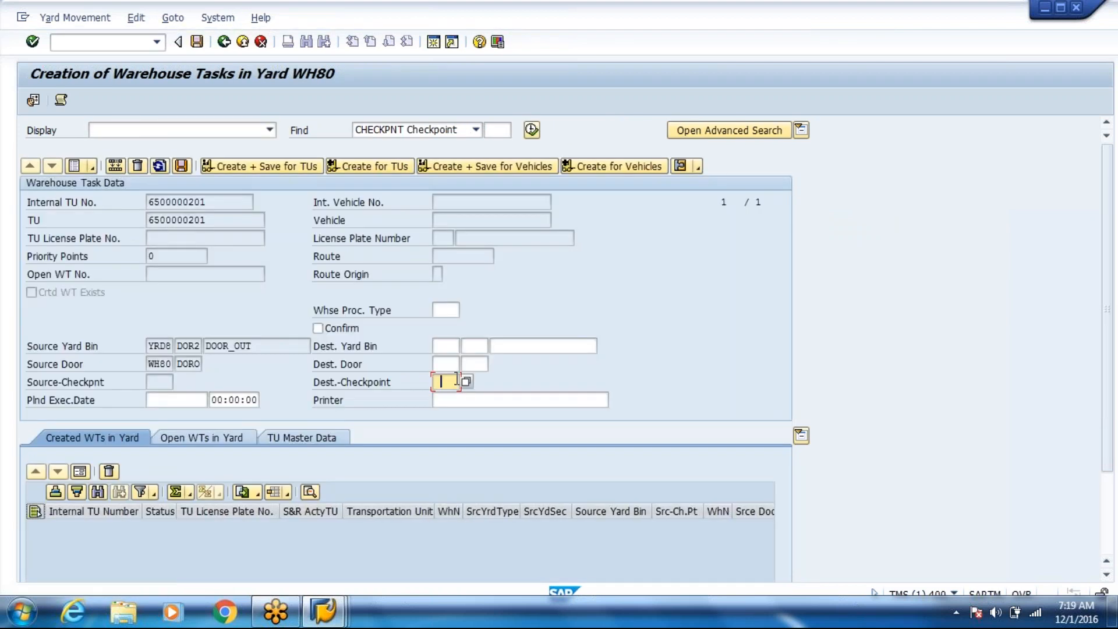
pyautogui.press('Return')
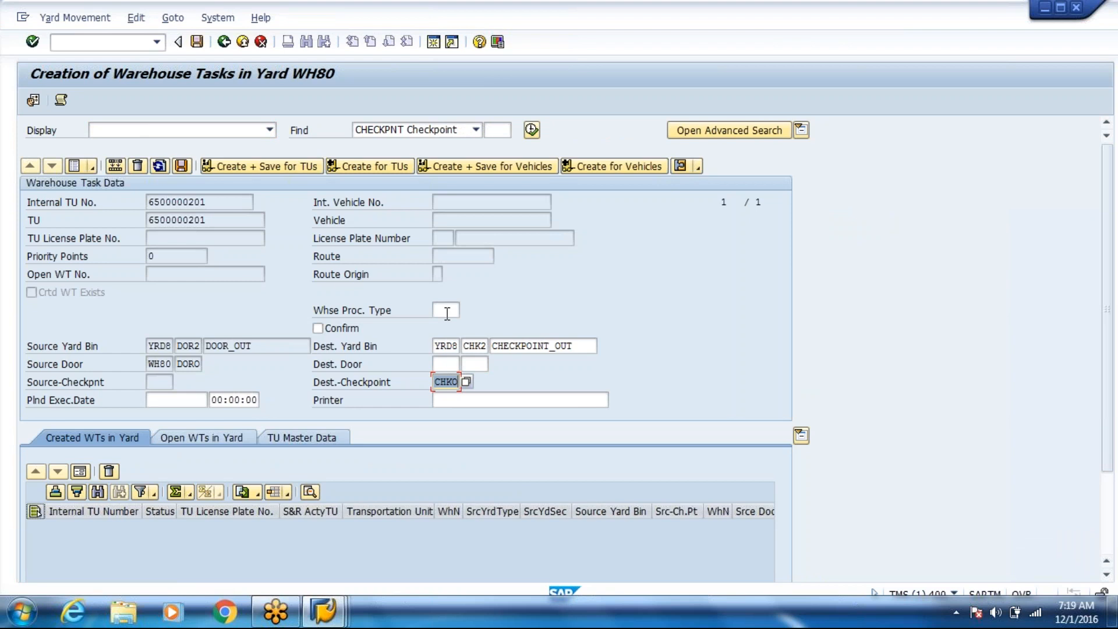
pyautogui.click(448, 310)
pyautogui.write('9999')
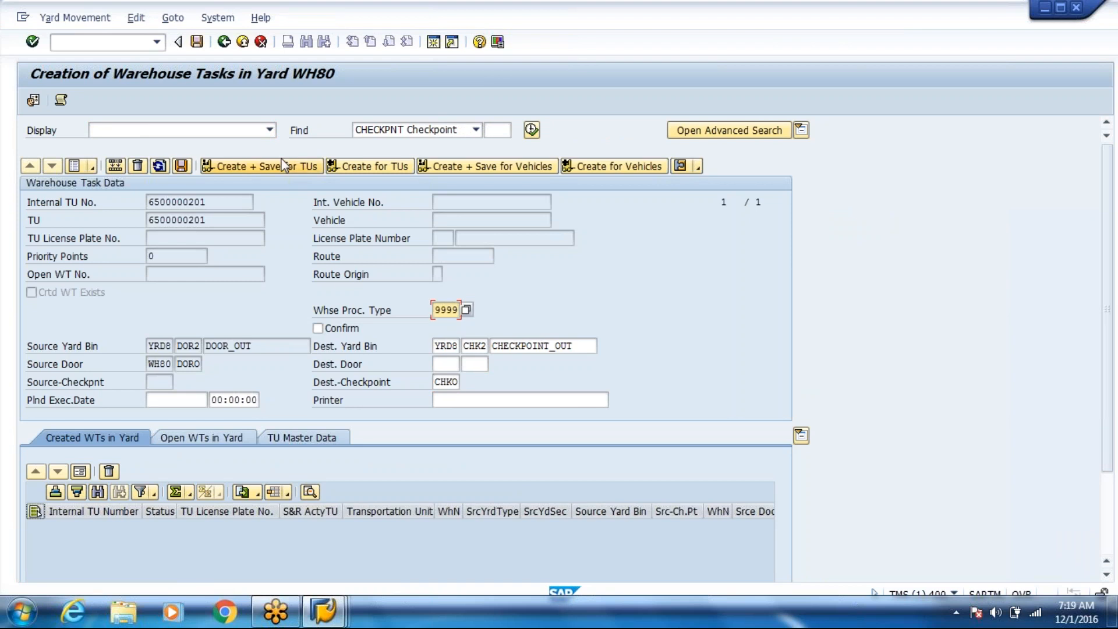
pyautogui.click(273, 168)
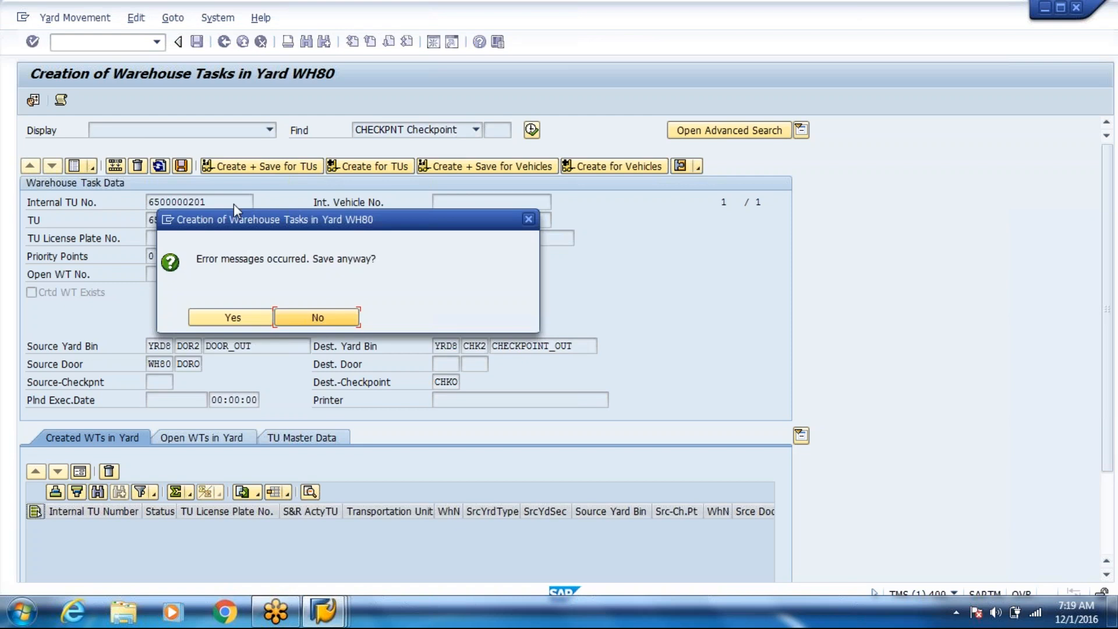
pyautogui.press('Return')
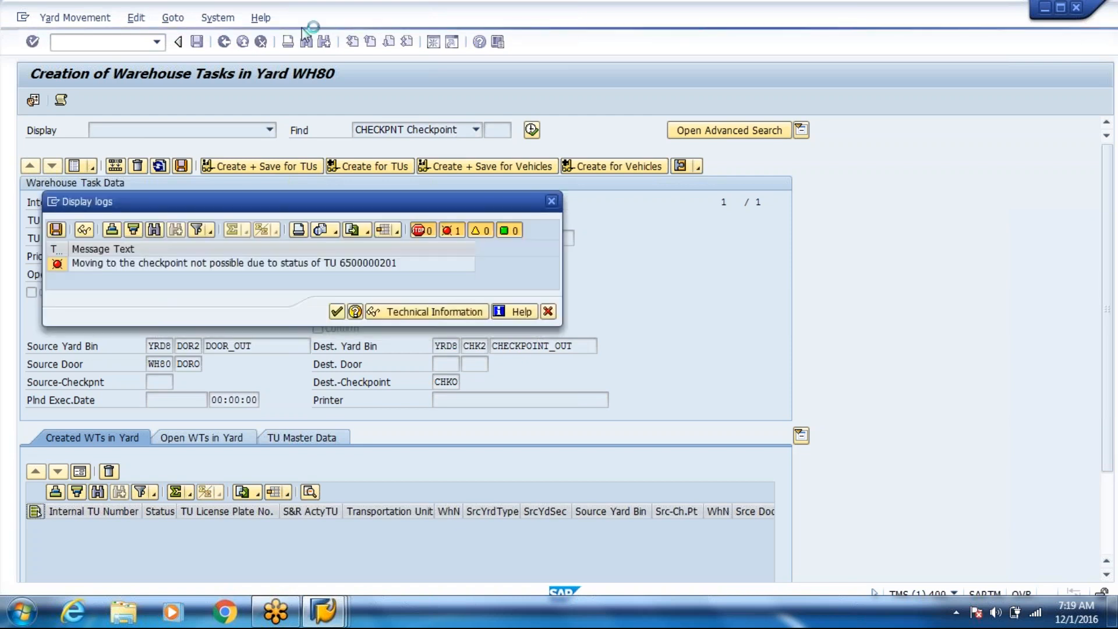
pyautogui.press('Return')
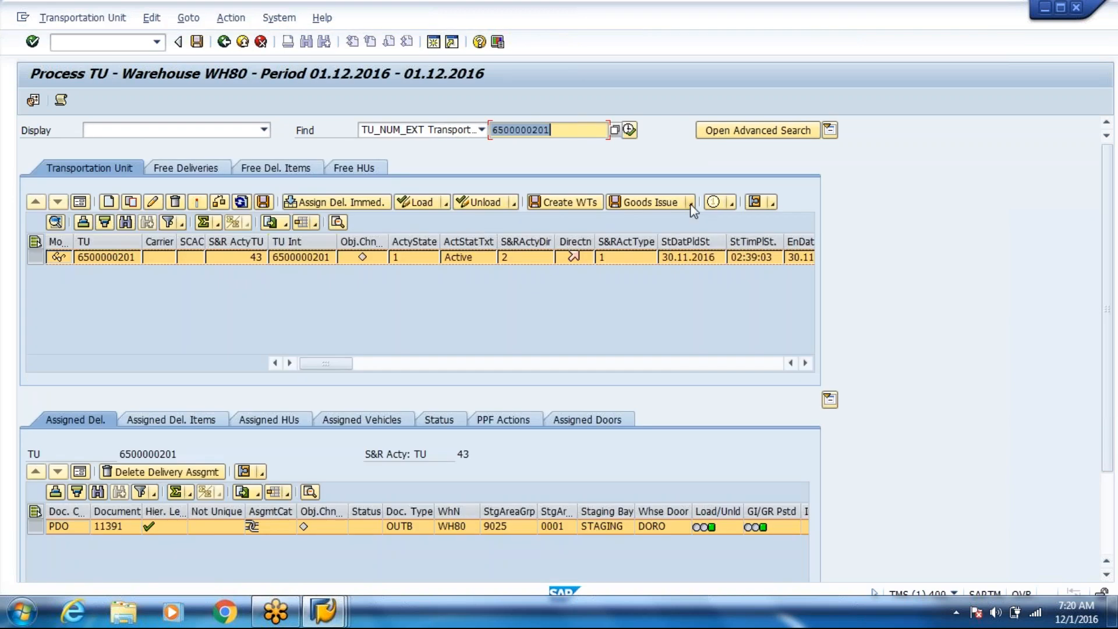
pyautogui.click(690, 204)
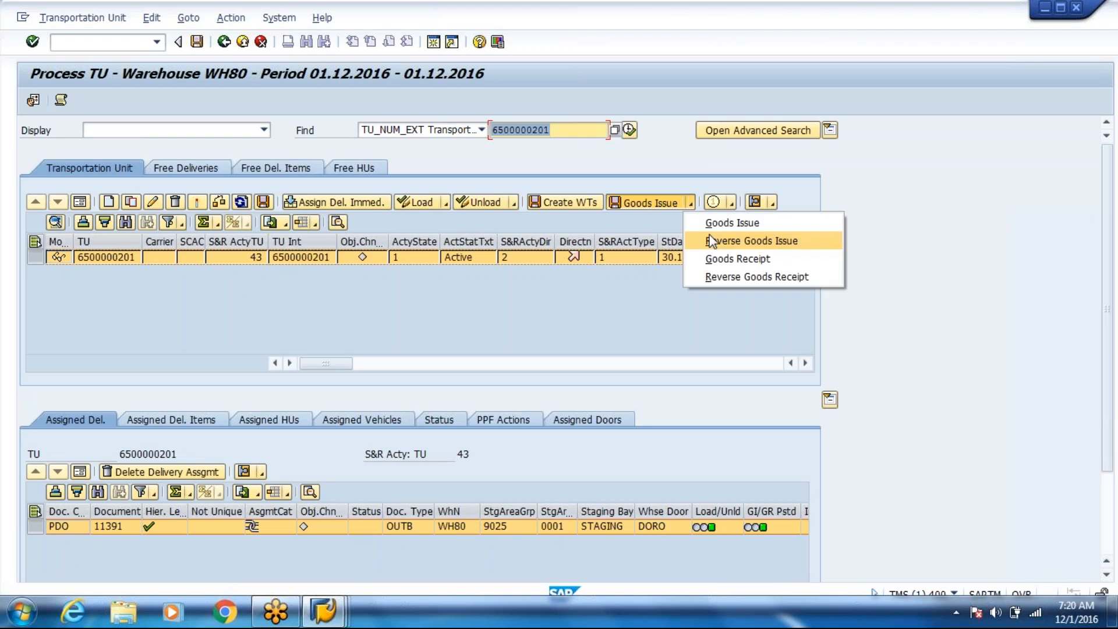
pyautogui.click(711, 242)
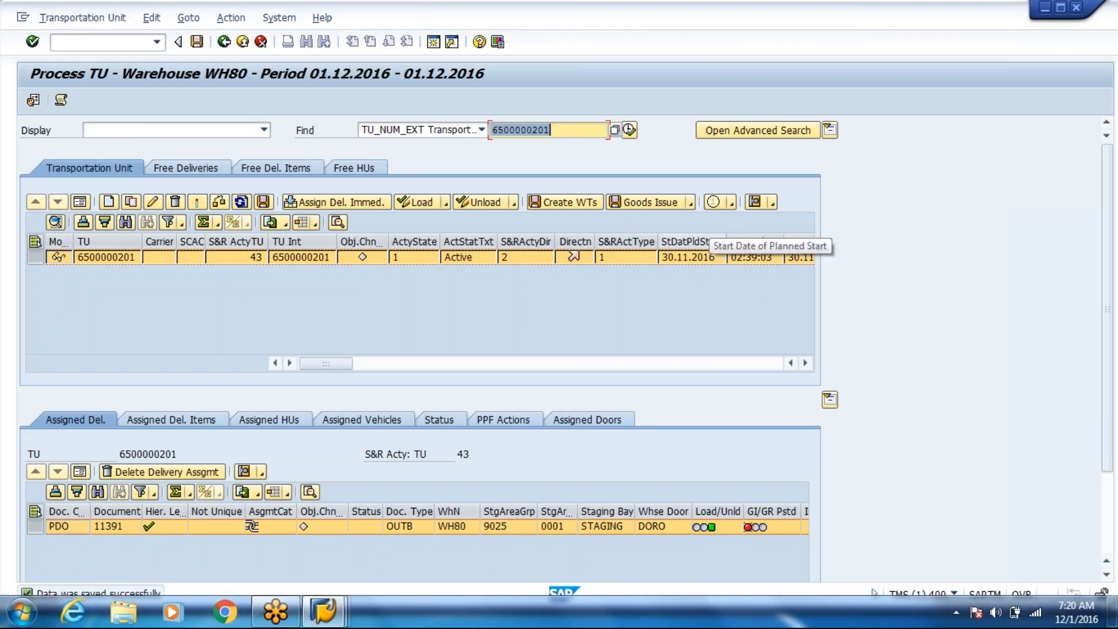
pyautogui.press('Return')
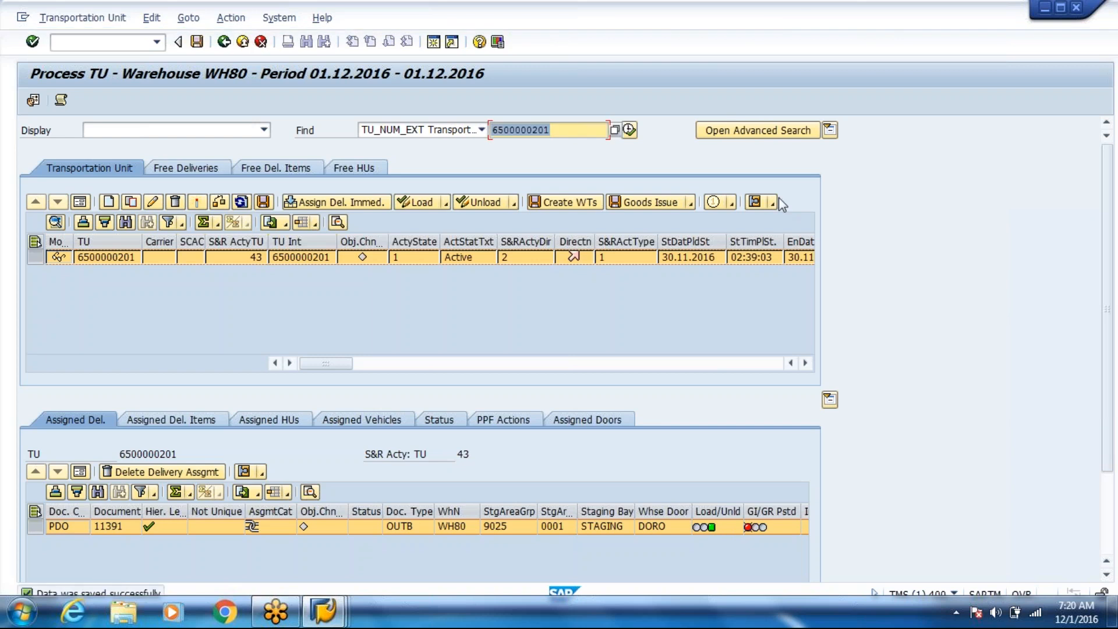
pyautogui.press('Return')
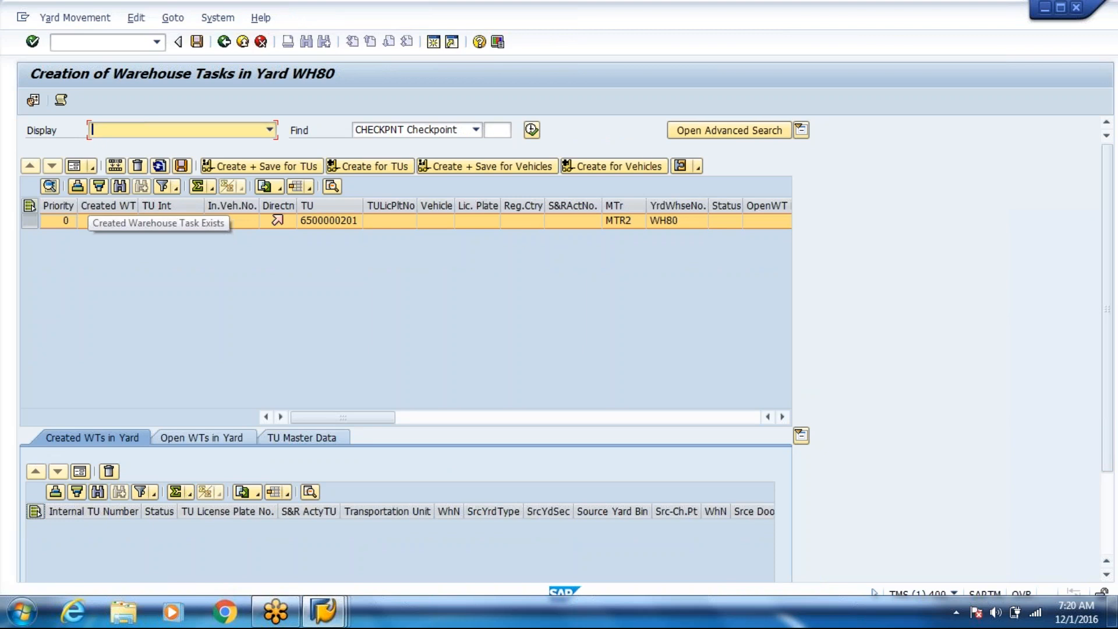
pyautogui.click(74, 166)
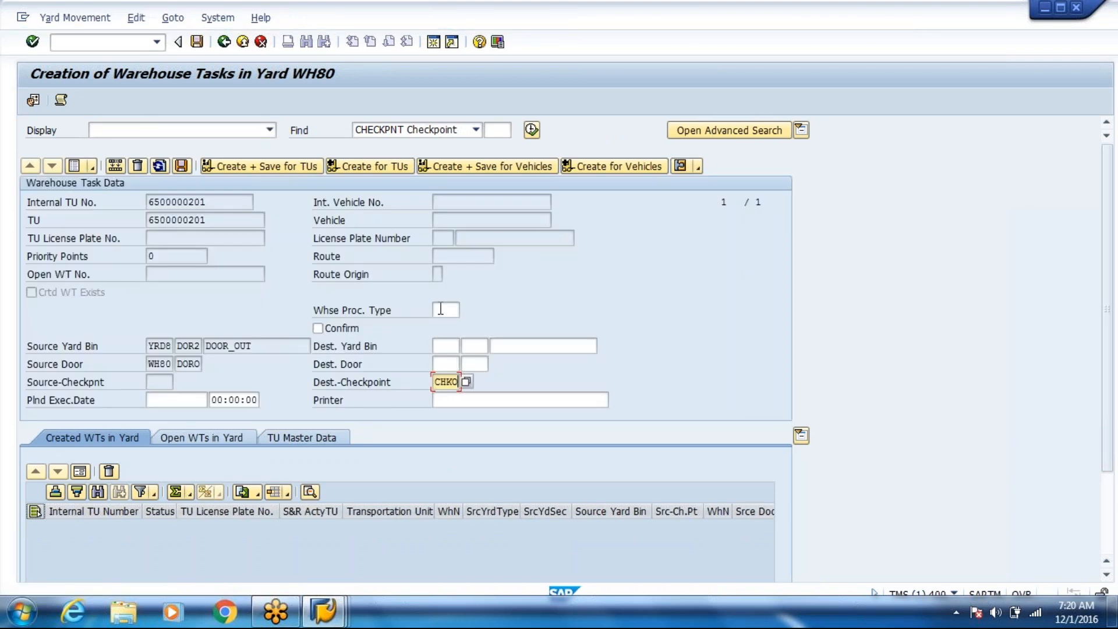
pyautogui.click(441, 309)
pyautogui.click(445, 322)
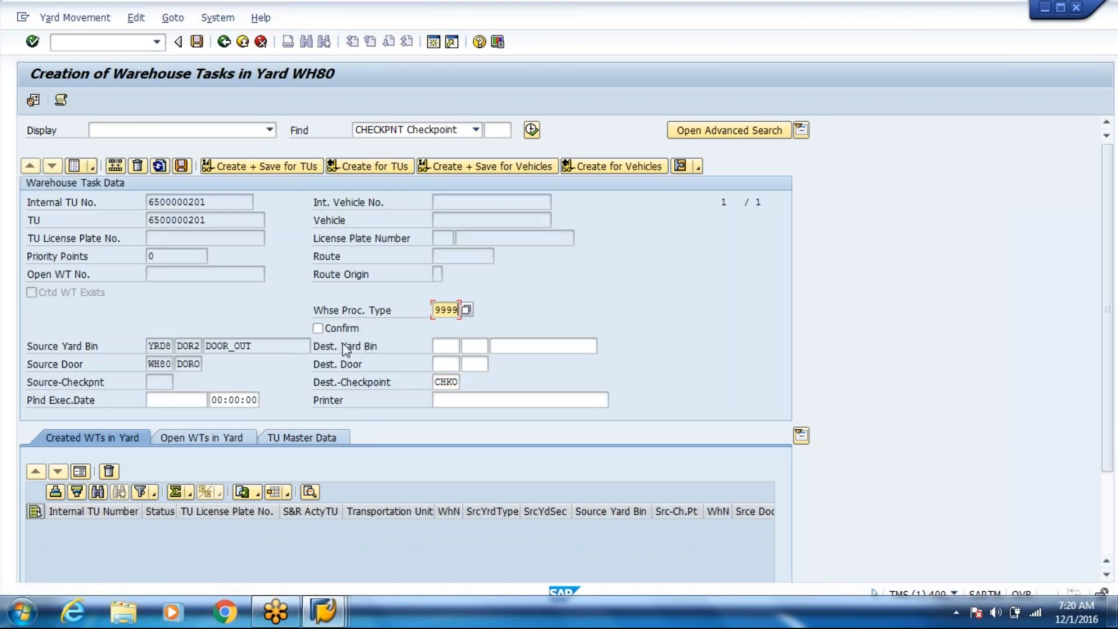
pyautogui.click(339, 330)
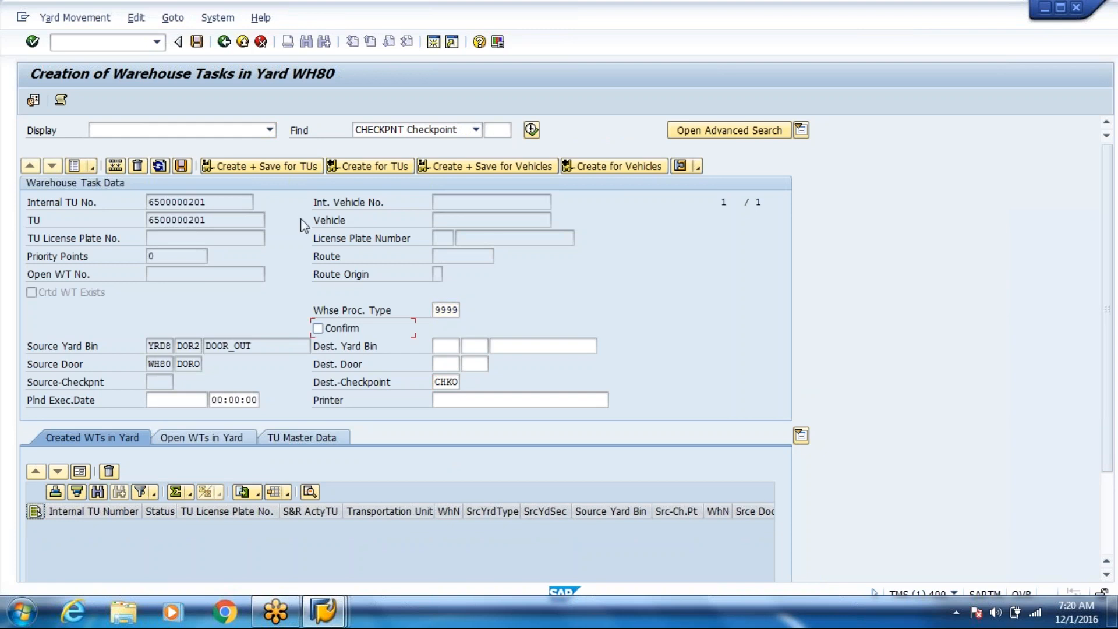
pyautogui.click(279, 168)
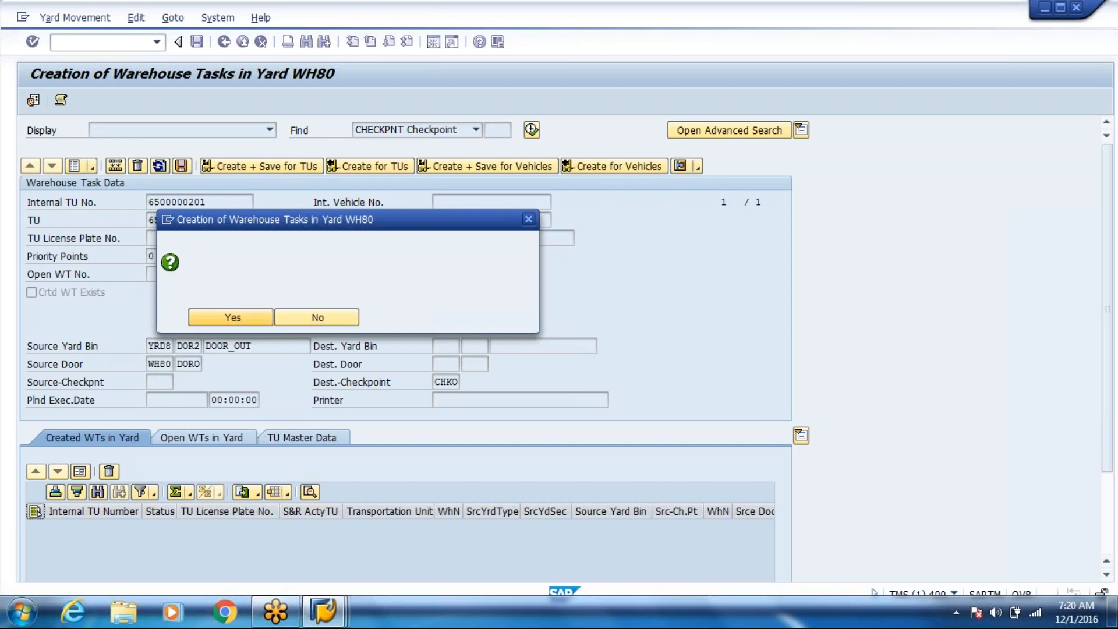
pyautogui.click(233, 318)
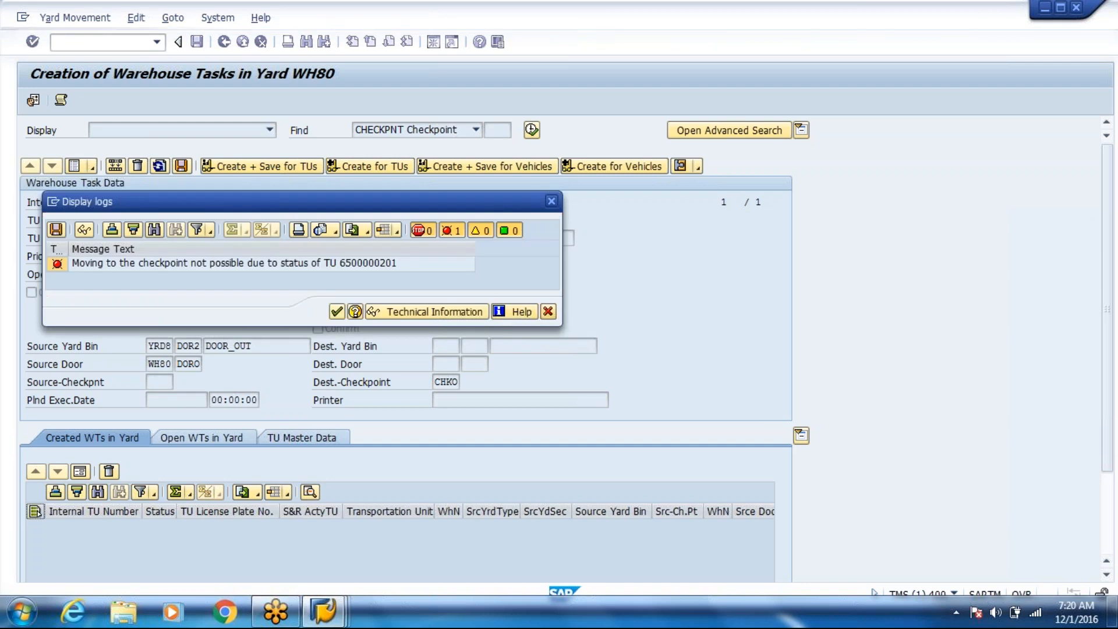
pyautogui.click(548, 311)
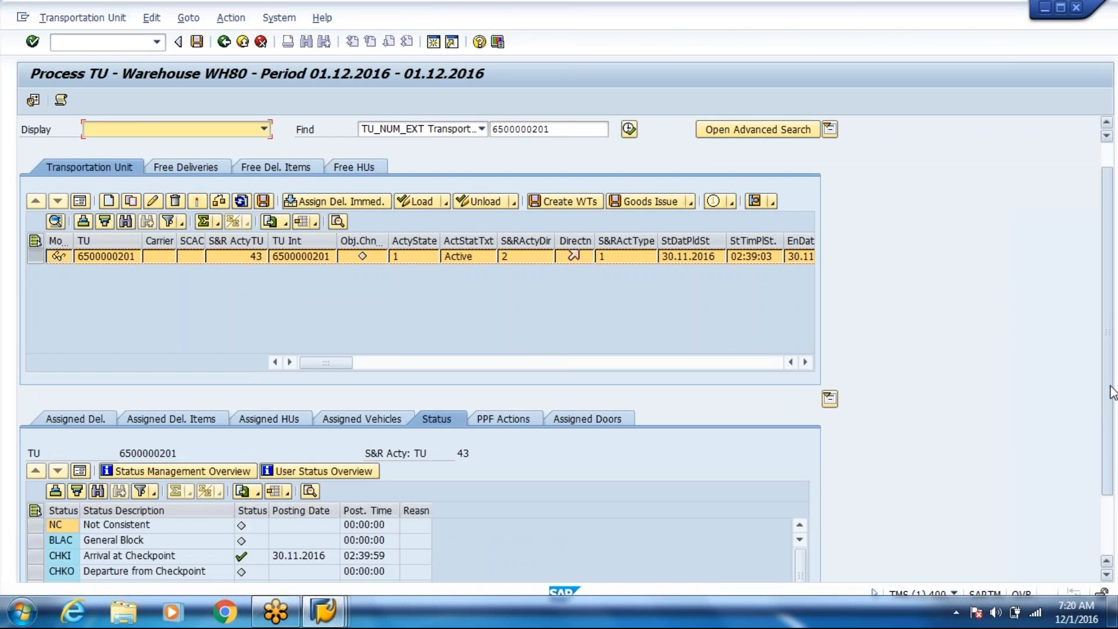
pyautogui.scroll(-3, 1109, 392)
pyautogui.scroll(-2, 802, 492)
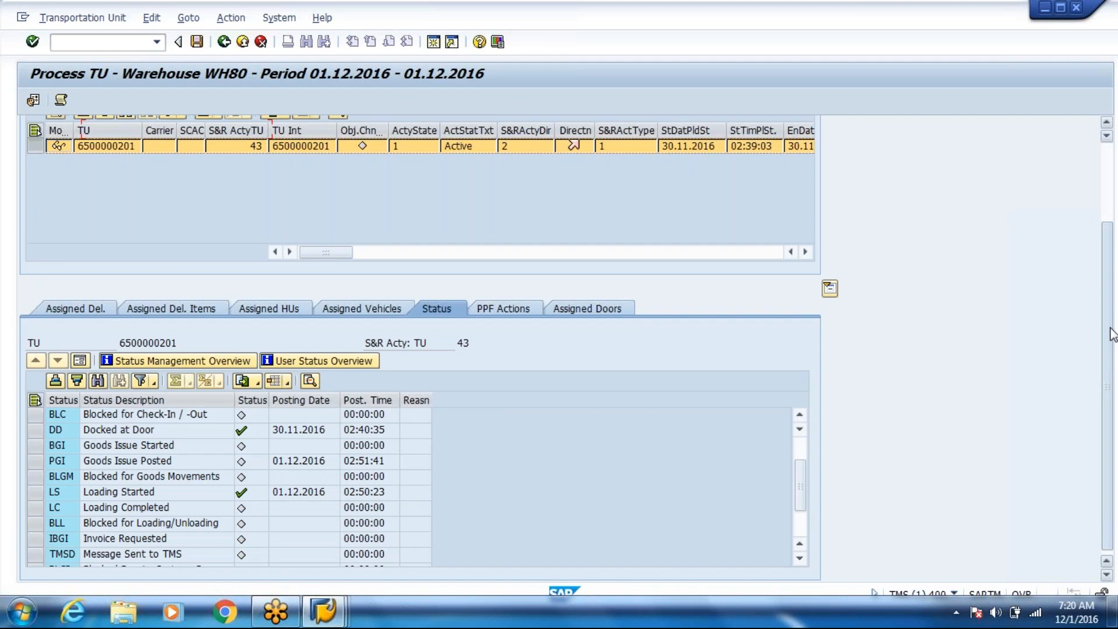
pyautogui.scroll(2, 1113, 335)
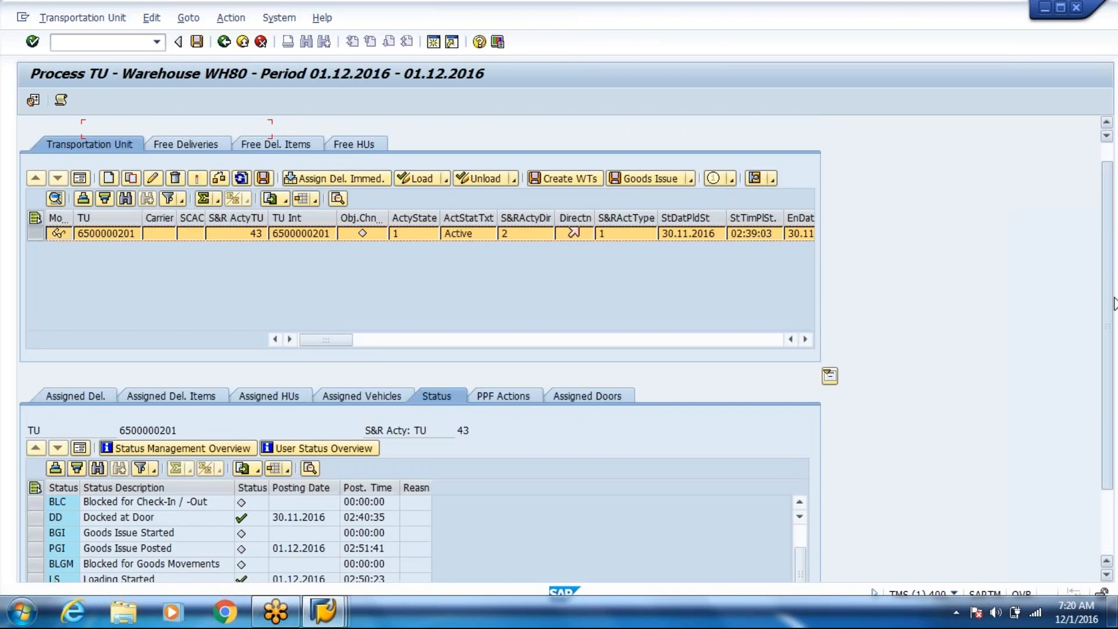
pyautogui.scroll(1, 405, 166)
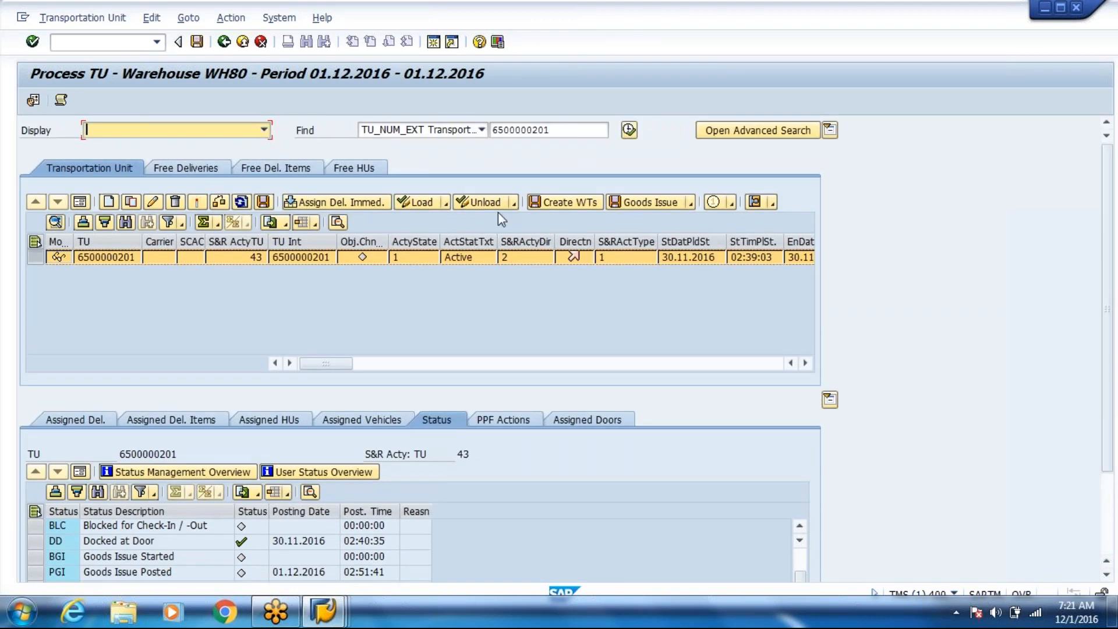
pyautogui.click(325, 611)
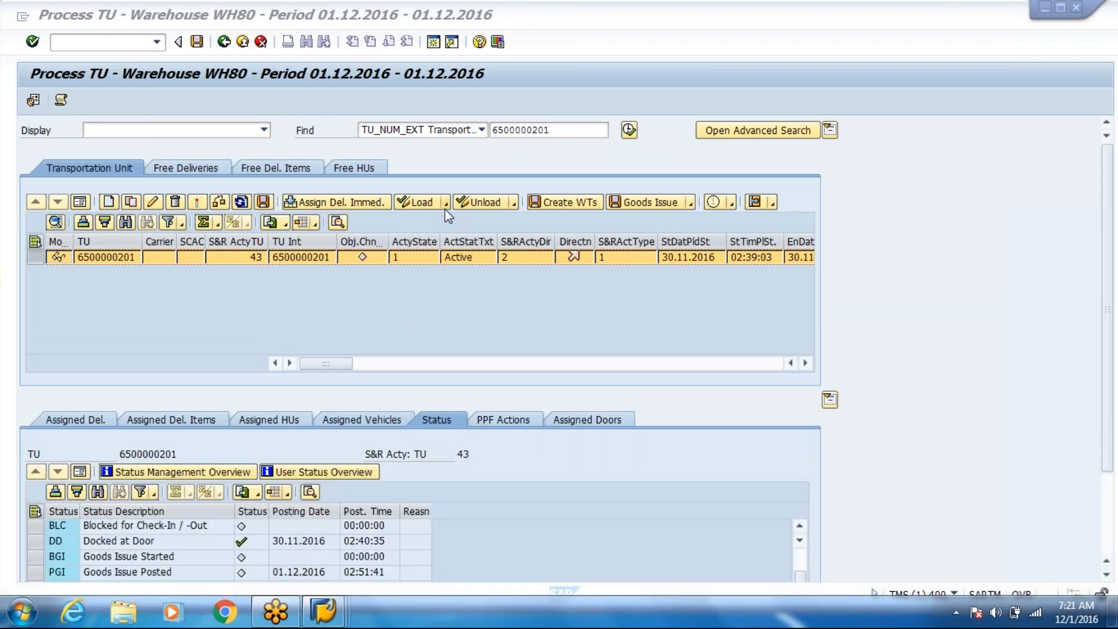
pyautogui.click(445, 209)
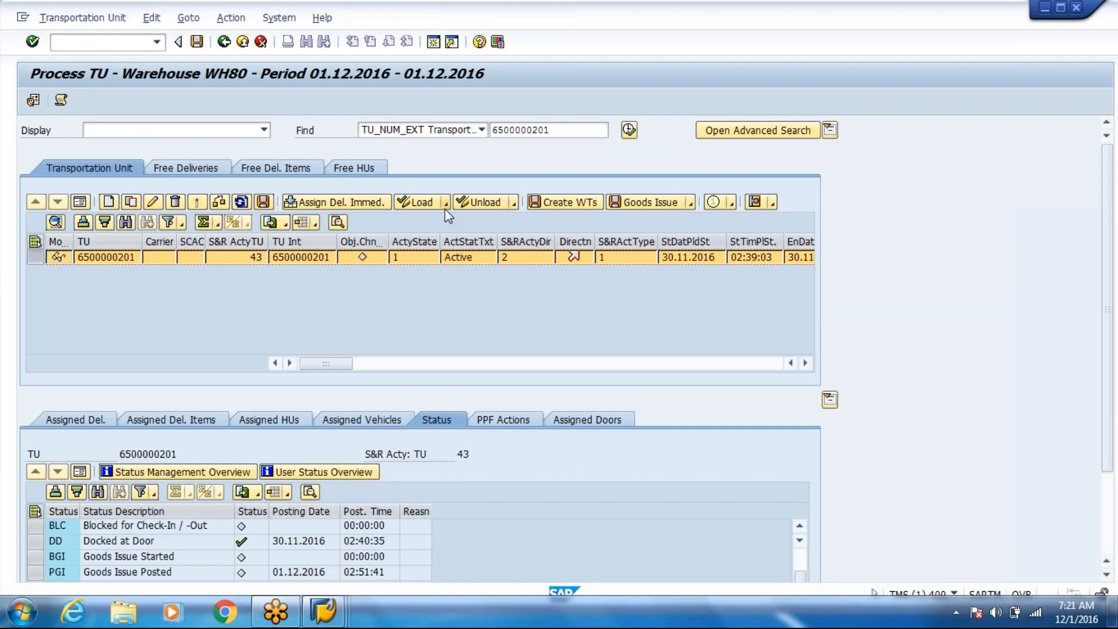
pyautogui.click(445, 209)
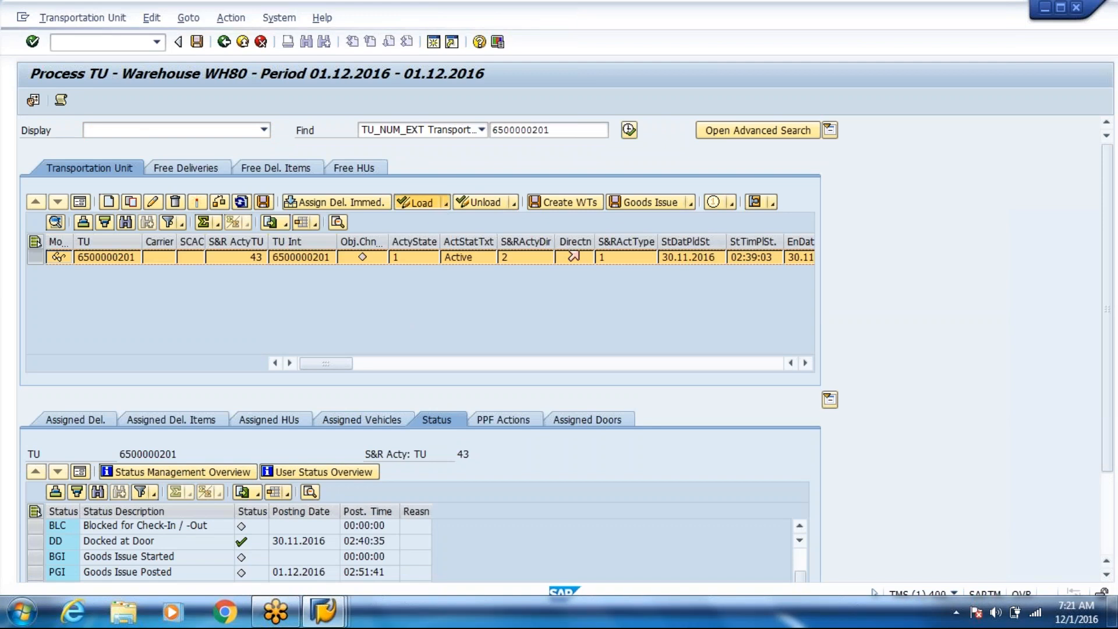
pyautogui.click(480, 221)
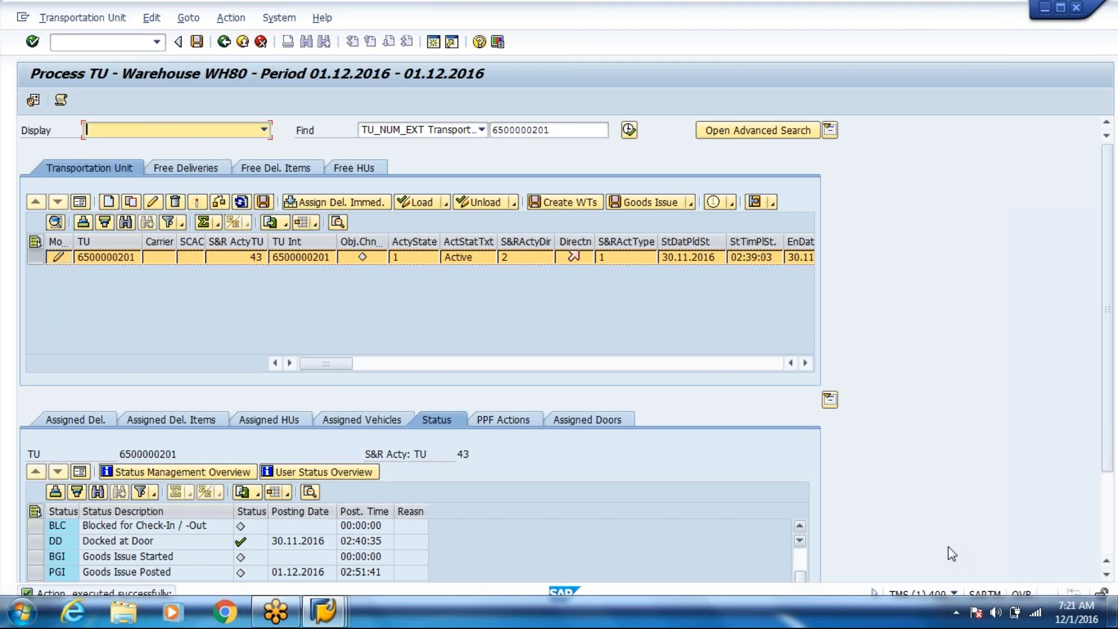
pyautogui.scroll(-3, 1109, 440)
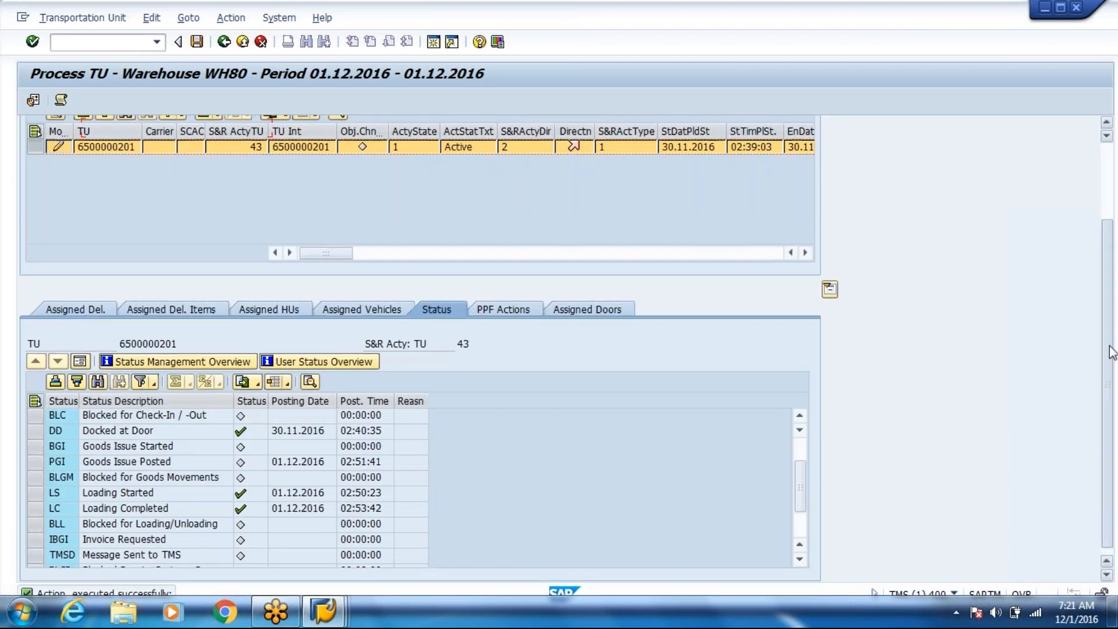
pyautogui.scroll(3, 1110, 349)
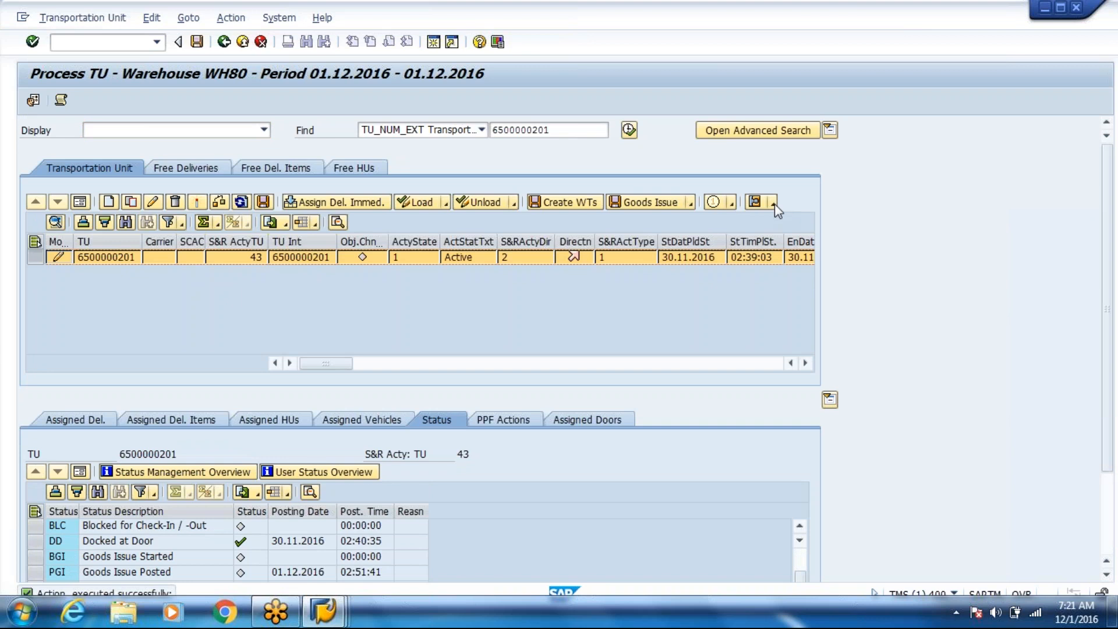
pyautogui.click(775, 203)
pyautogui.click(786, 222)
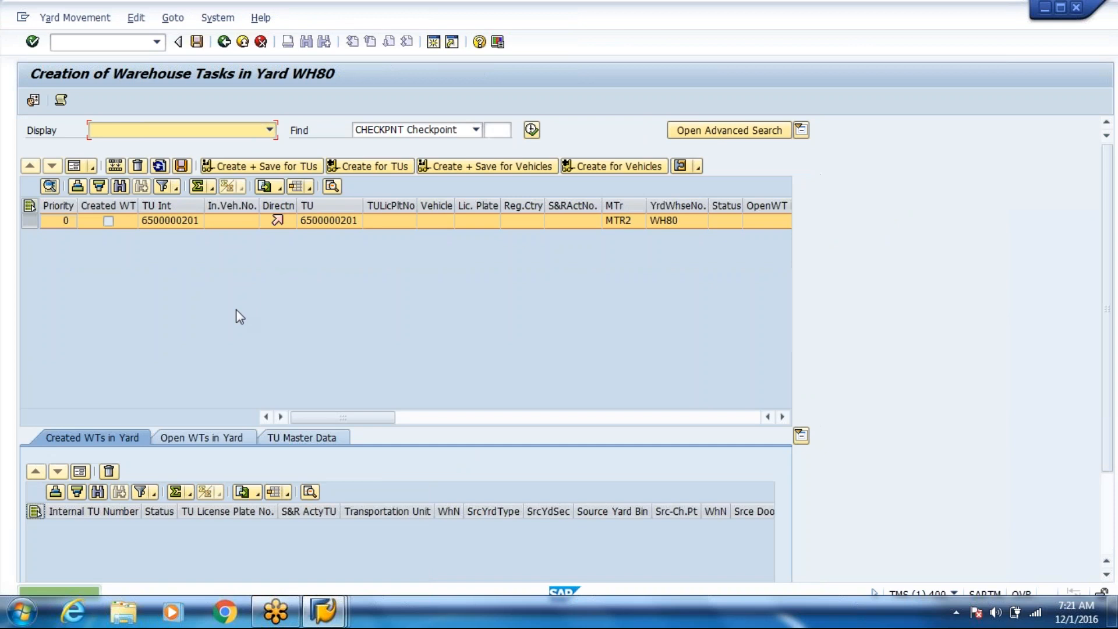
pyautogui.click(224, 43)
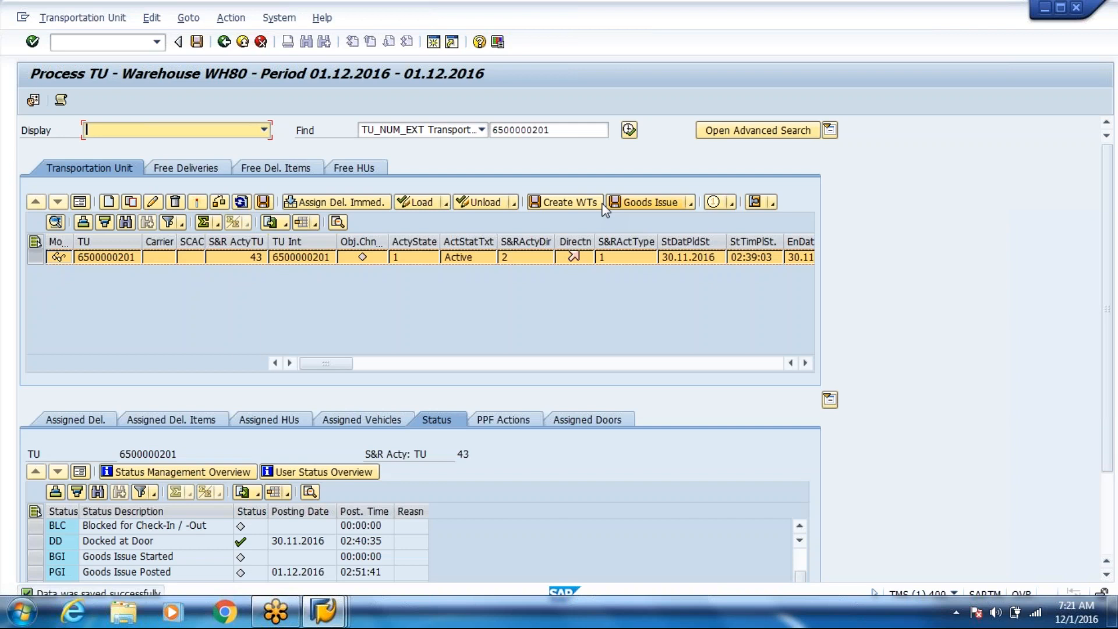
pyautogui.click(643, 203)
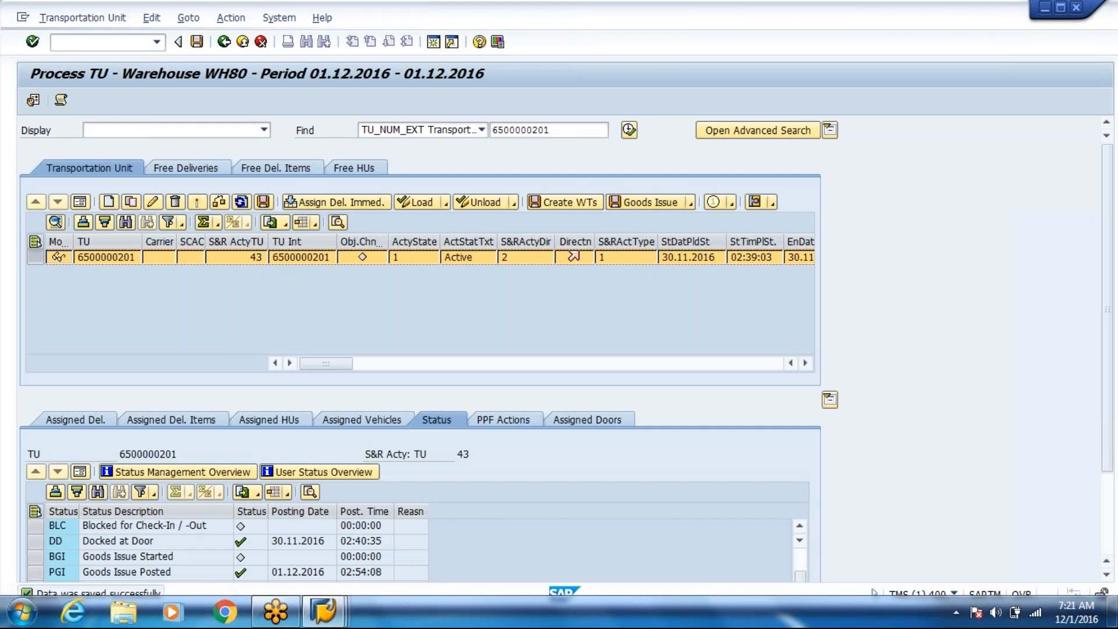
pyautogui.press('Return')
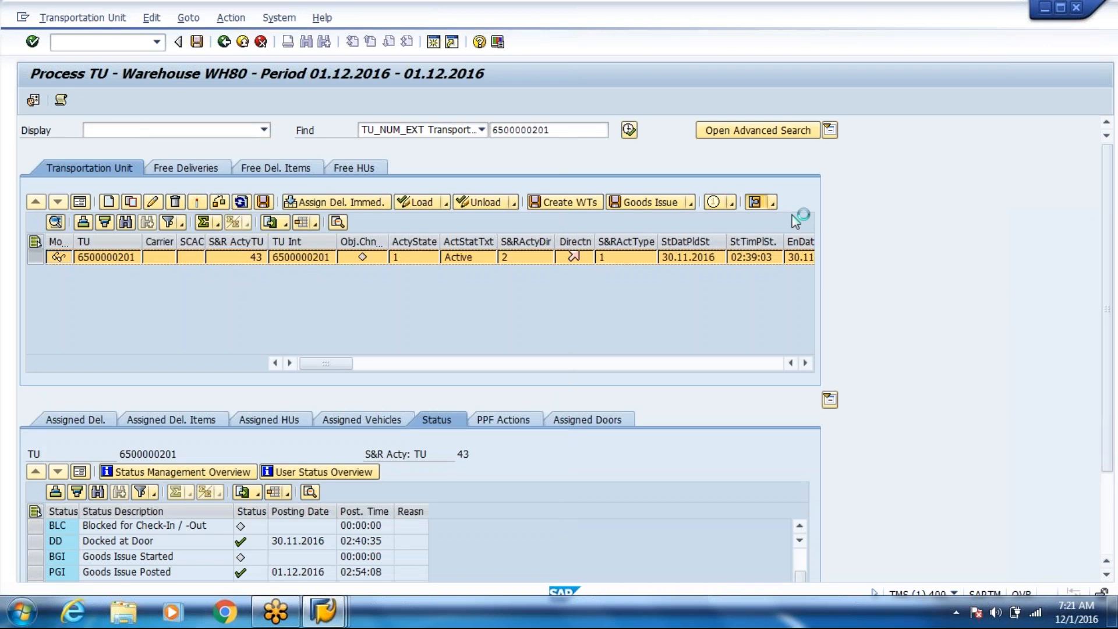
# Step: Create and save the yard movement task from door DORO to checkpoint CHKO for the TU with warehouse process type 9999
pyautogui.click(793, 221)
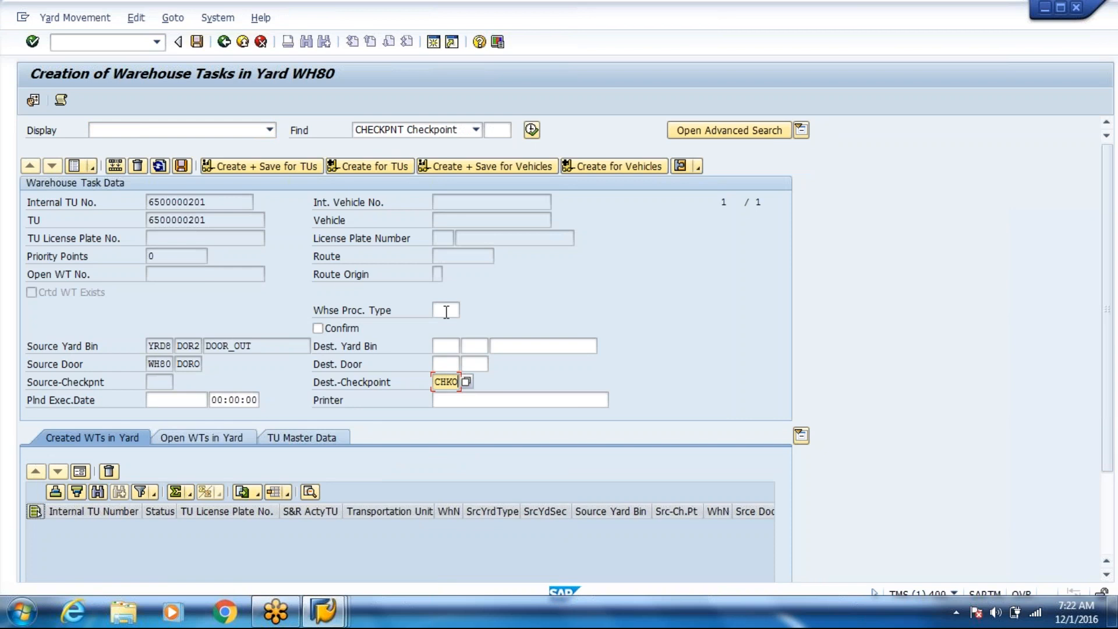
pyautogui.click(447, 311)
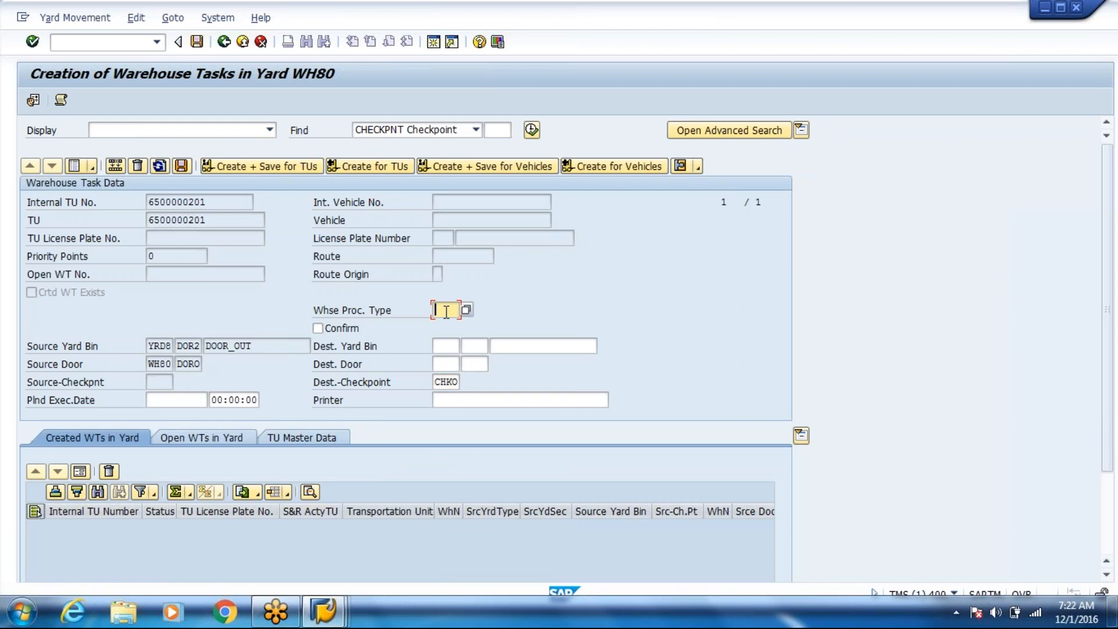
pyautogui.write('9999')
pyautogui.click(276, 166)
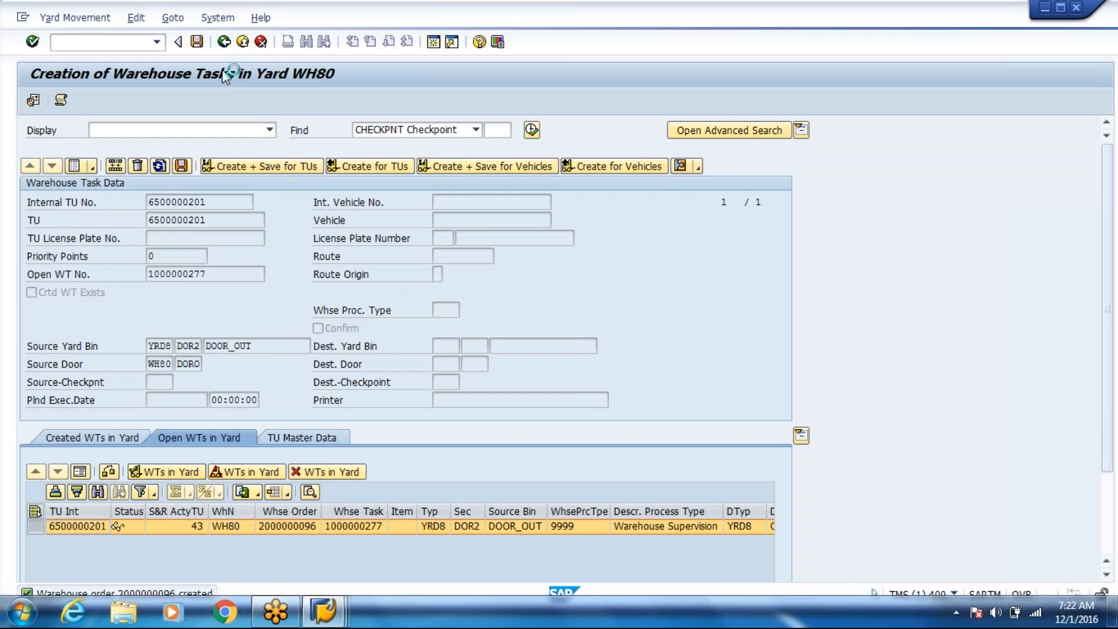
pyautogui.click(197, 41)
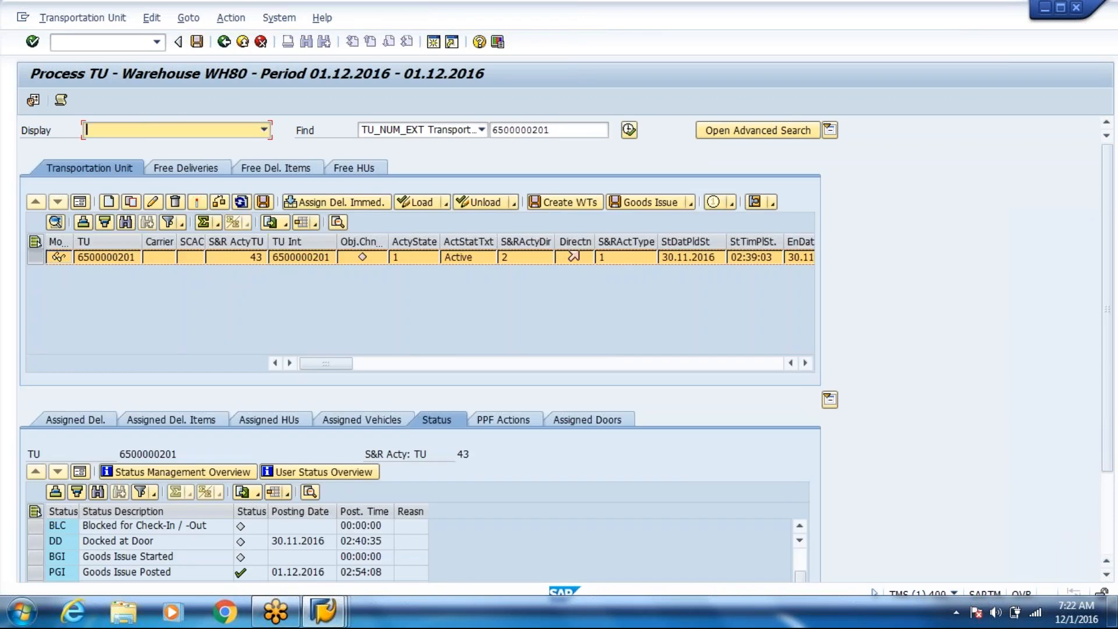
pyautogui.click(226, 23)
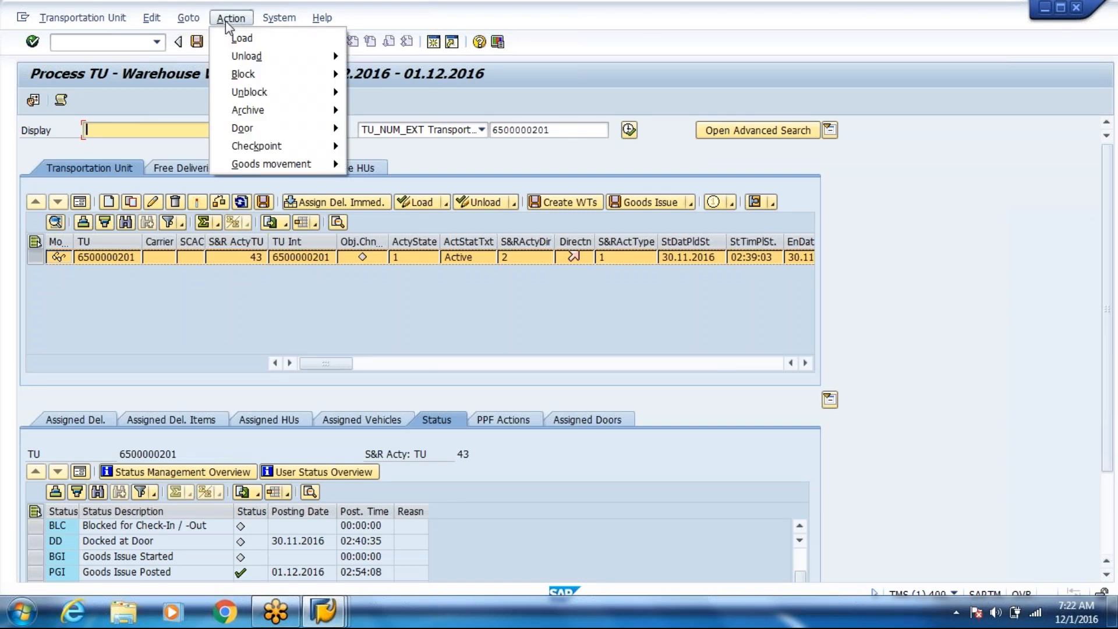
pyautogui.moveTo(257, 145)
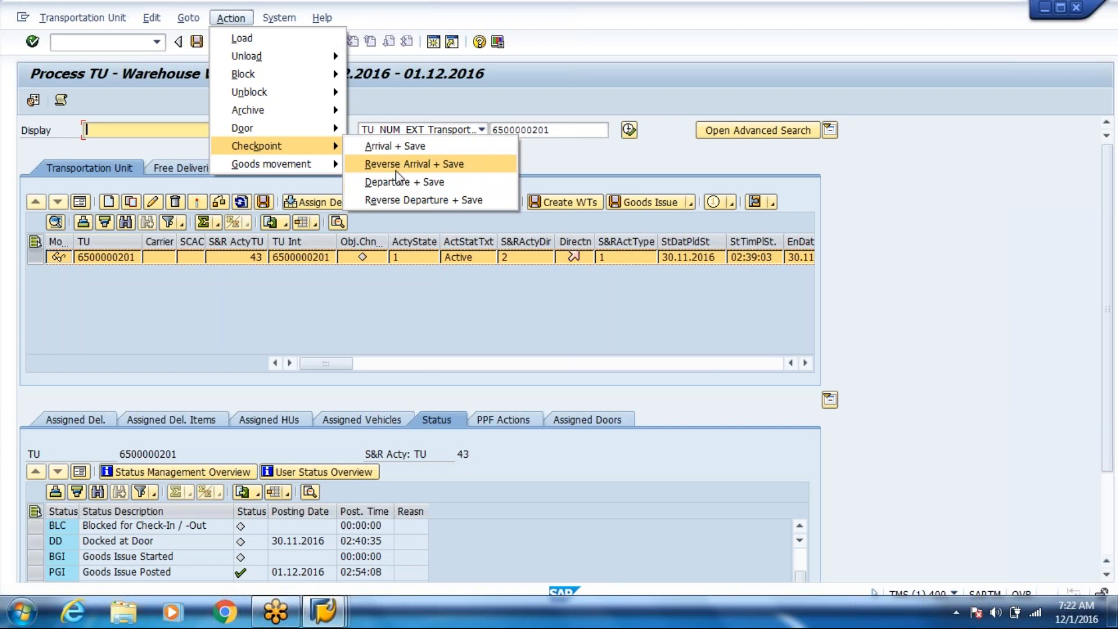
pyautogui.click(397, 185)
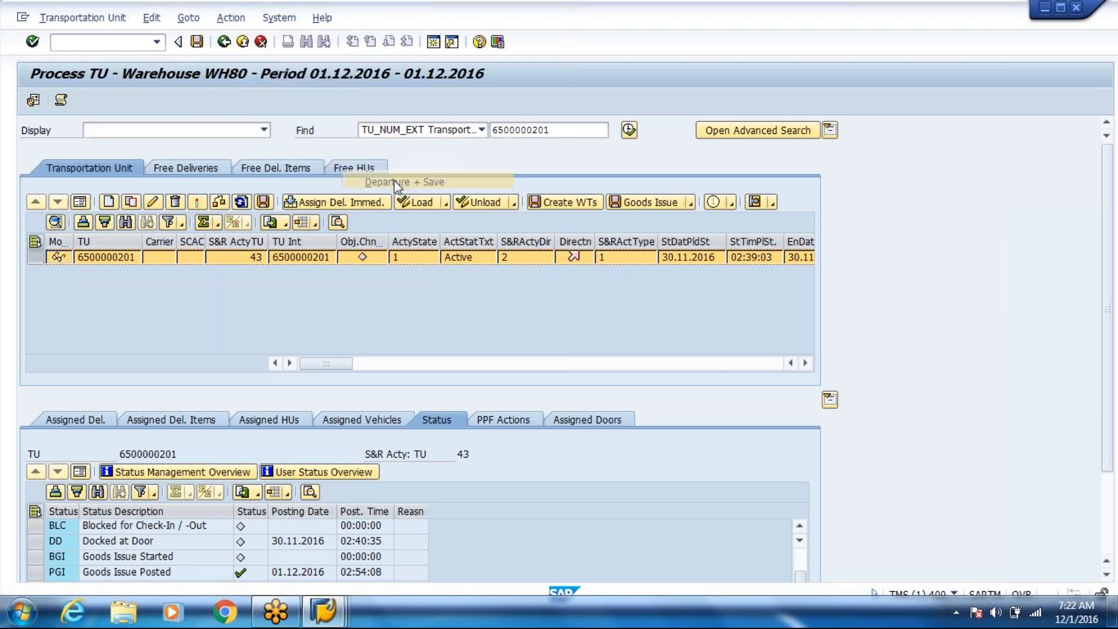
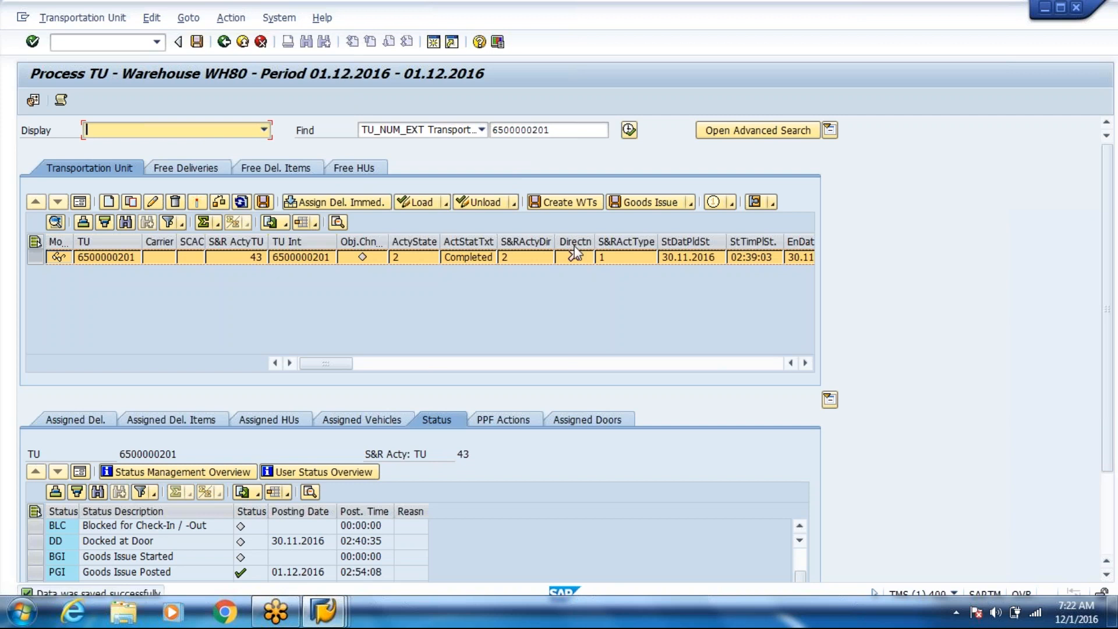
# Step: Close the transportation unit processing, warehouse monitor, warehouse task confirmation and goods issue packing work center sessions
pyautogui.click(228, 48)
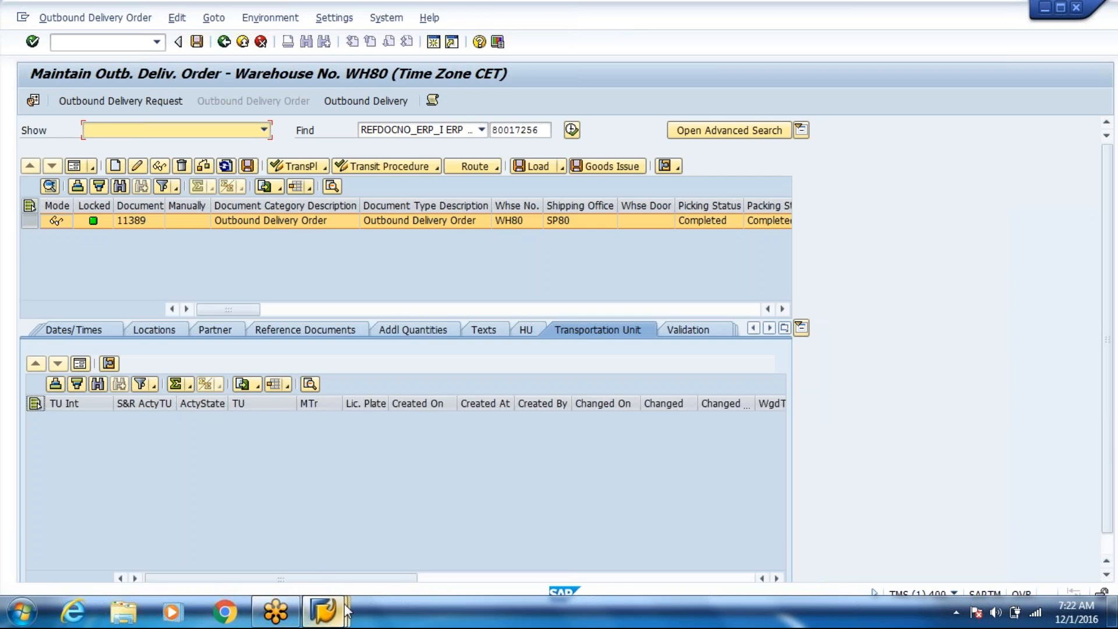
pyautogui.click(410, 509)
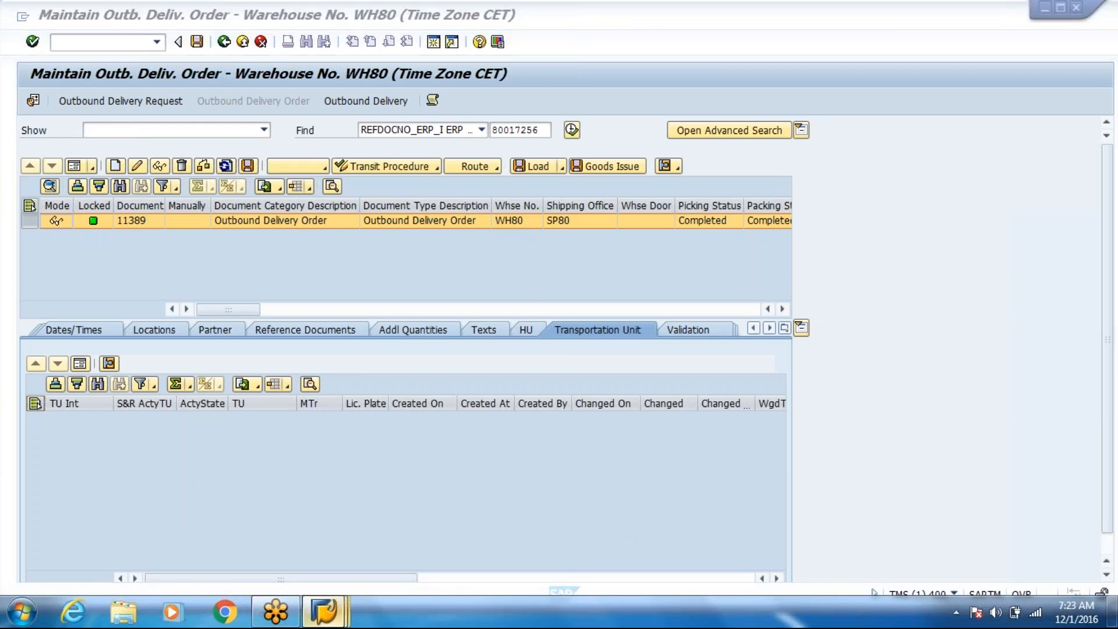
pyautogui.click(325, 612)
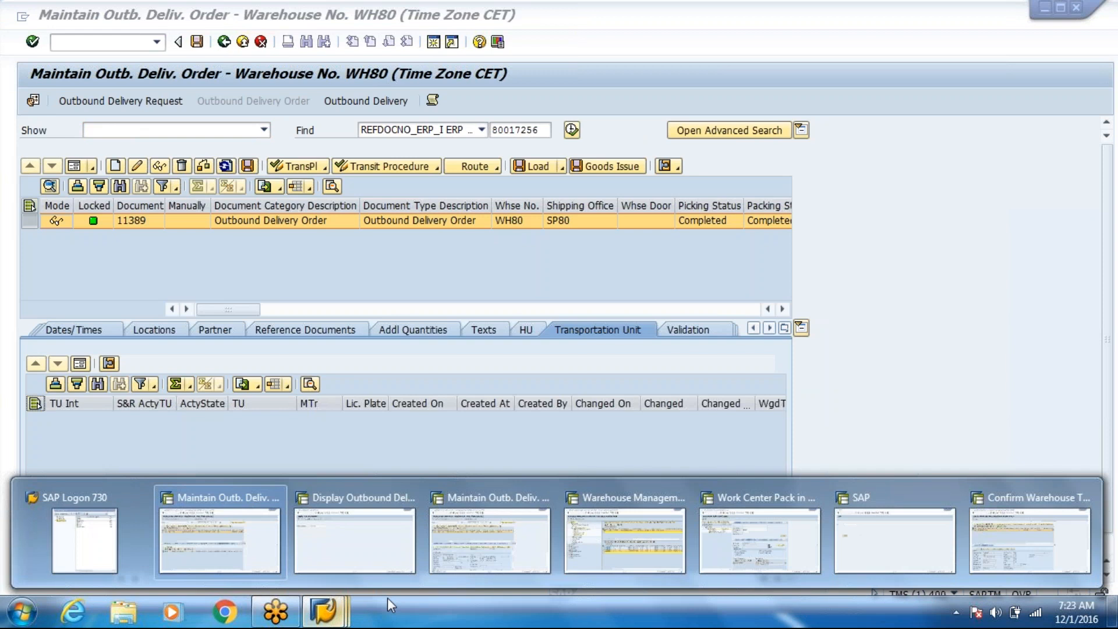
pyautogui.click(624, 539)
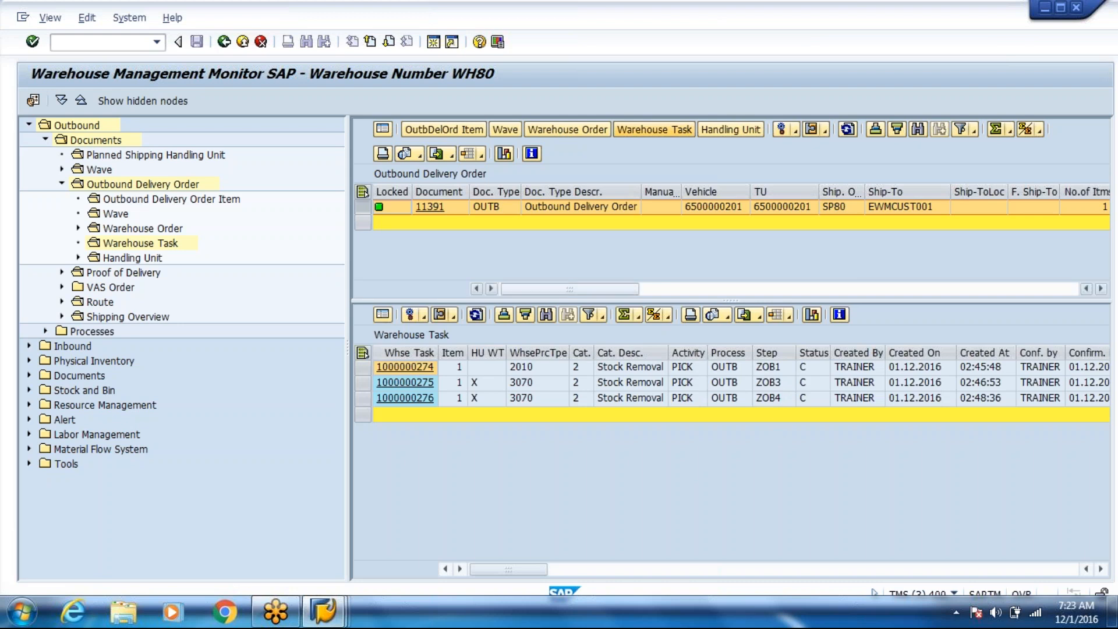
pyautogui.click(244, 42)
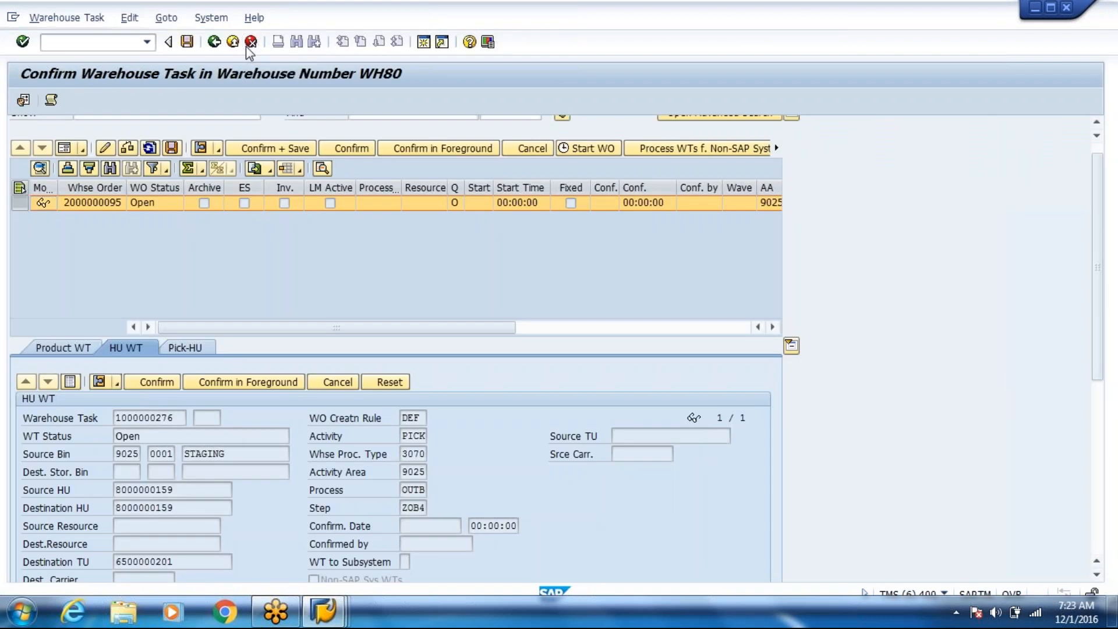
pyautogui.click(250, 43)
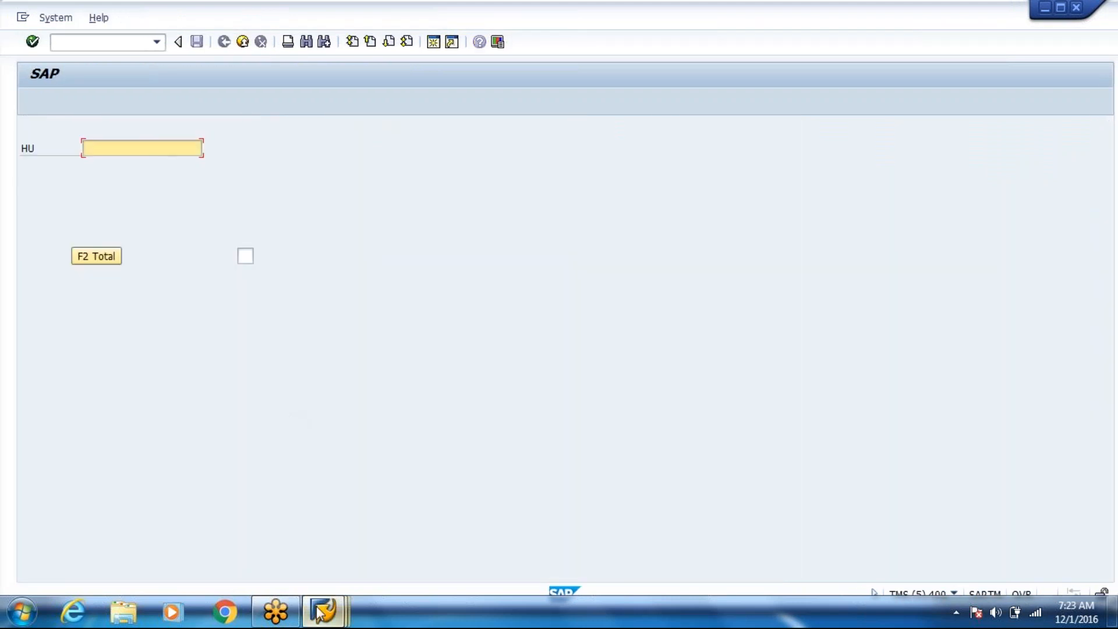
pyautogui.click(320, 613)
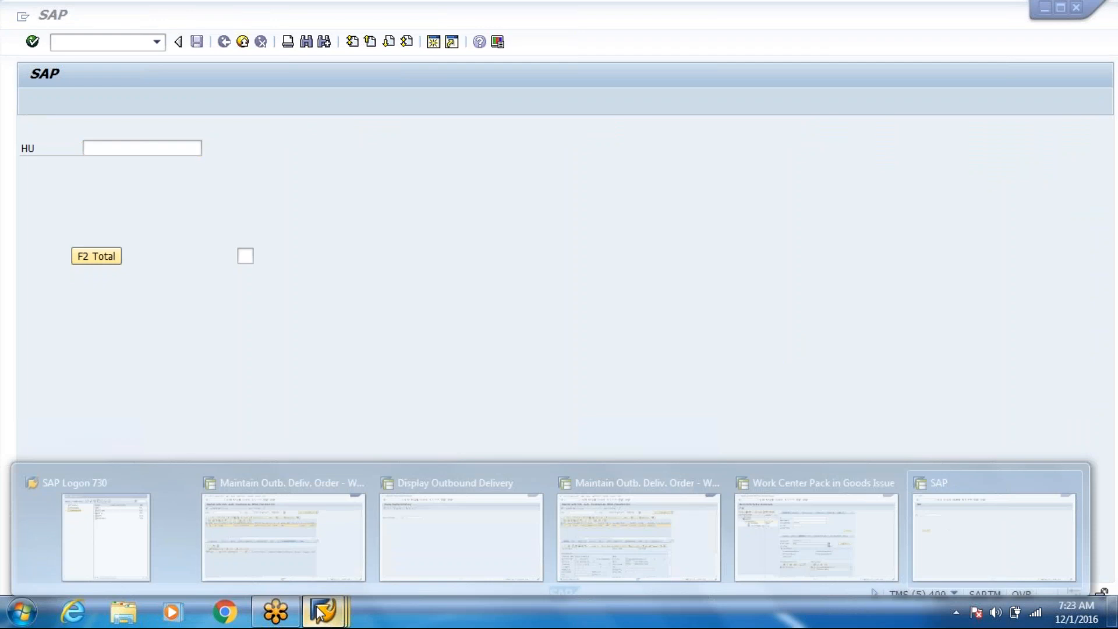
pyautogui.moveTo(656, 569)
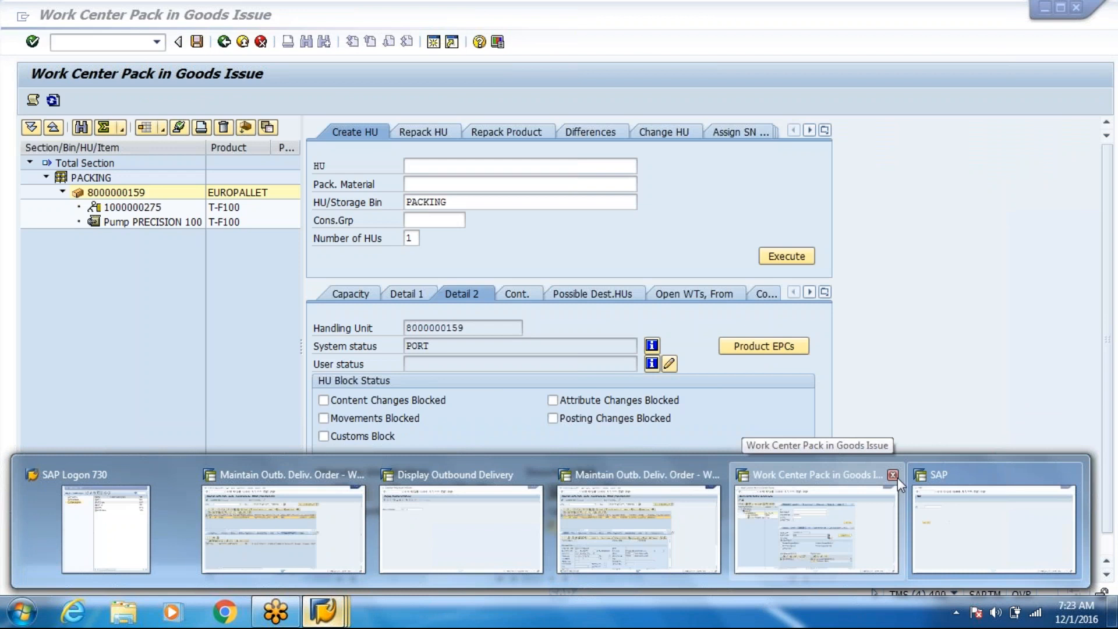
pyautogui.click(893, 475)
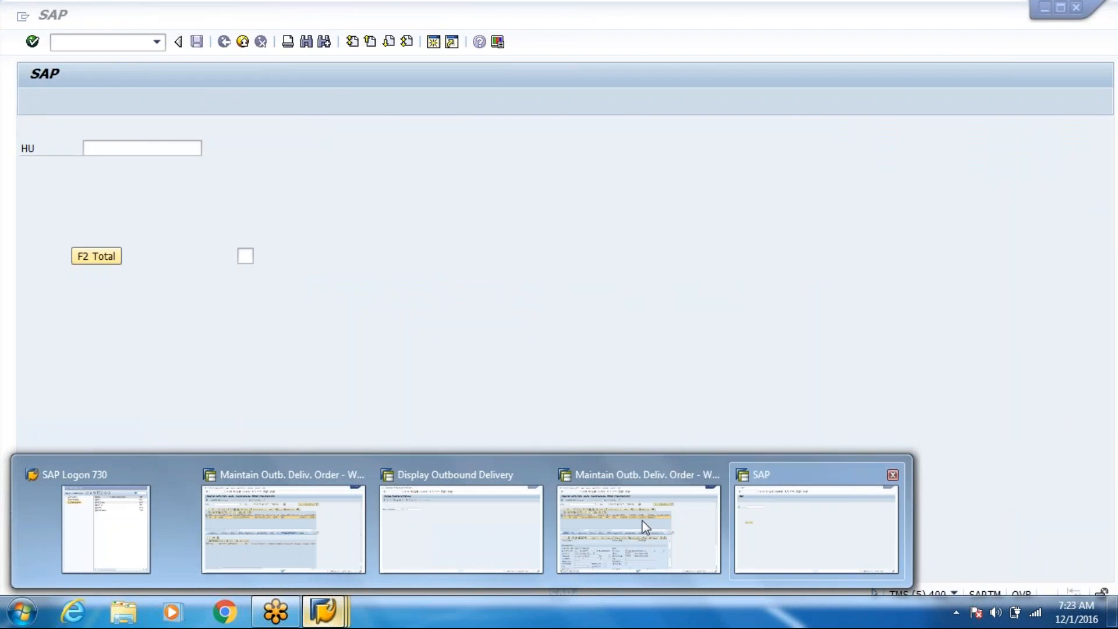
pyautogui.click(643, 521)
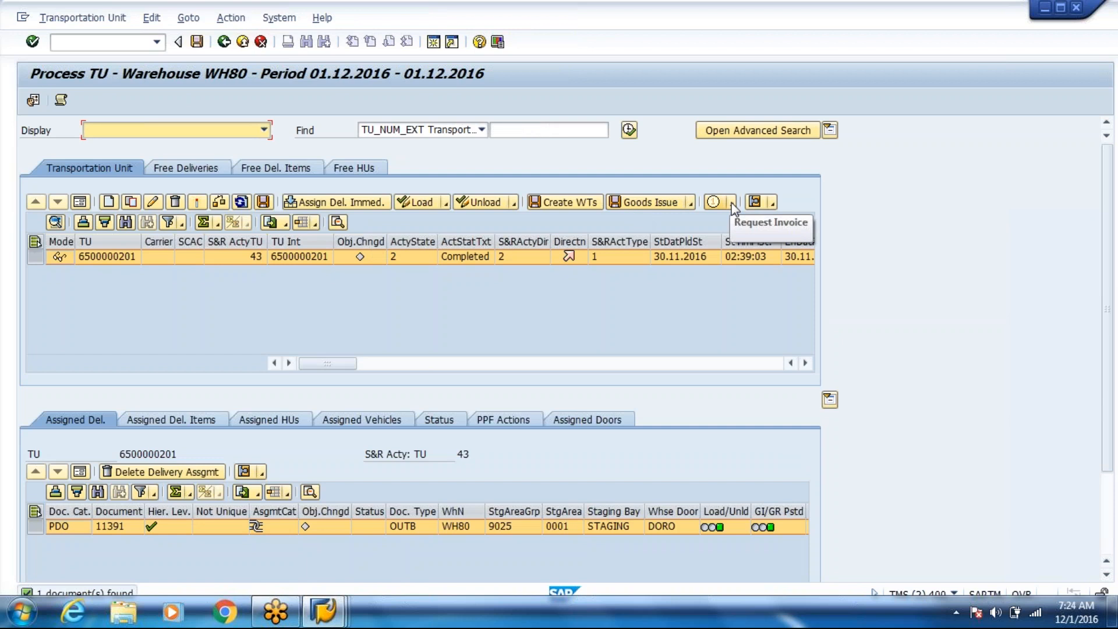
pyautogui.click(733, 205)
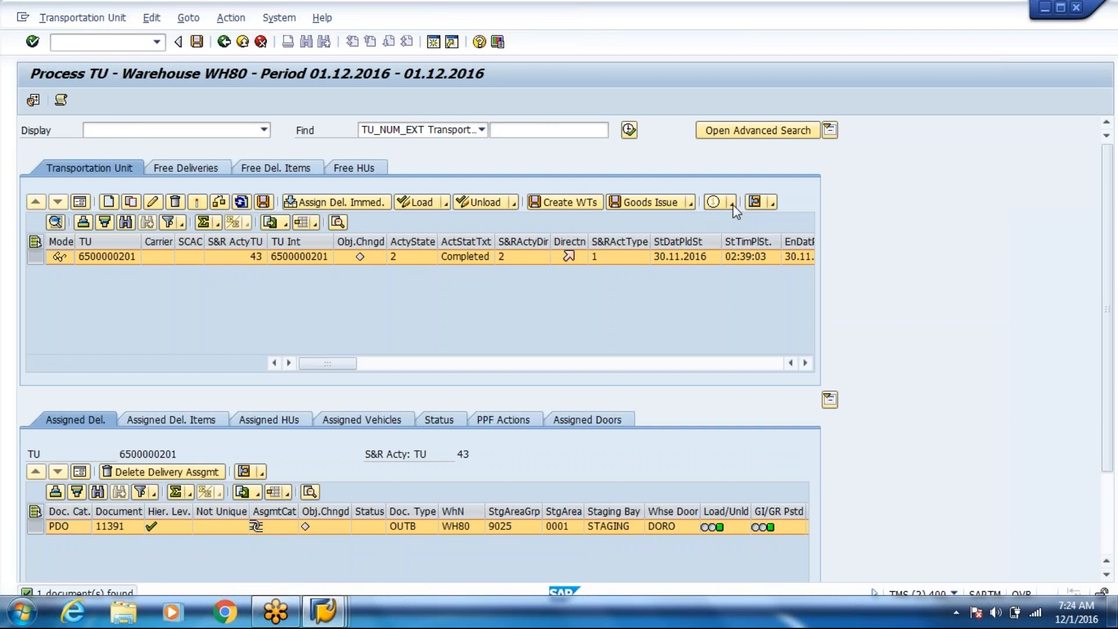
pyautogui.click(731, 202)
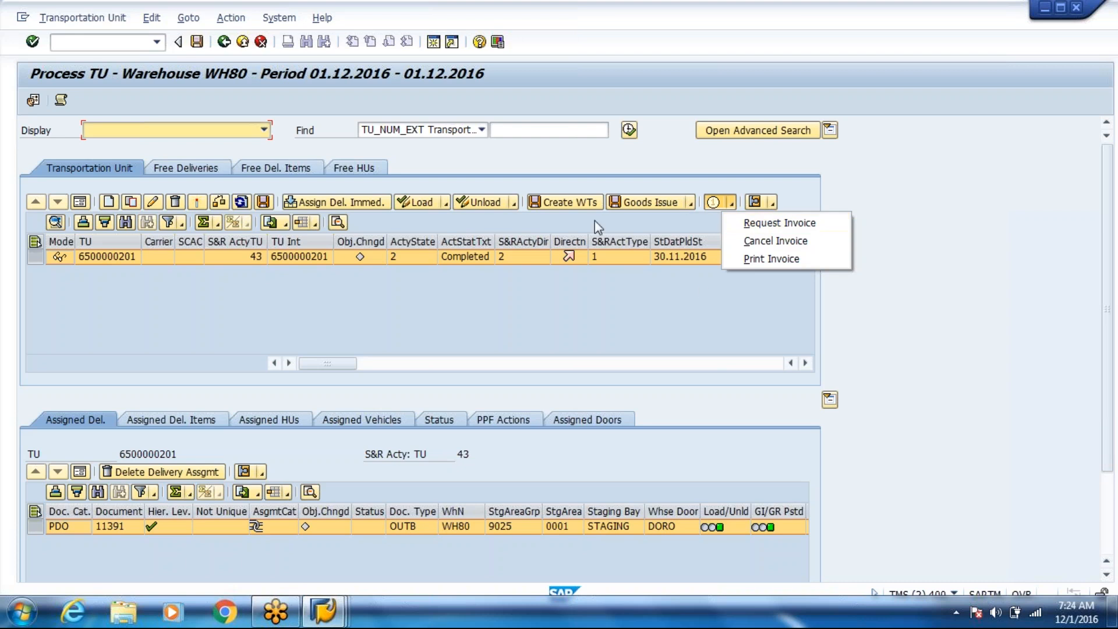
pyautogui.click(599, 362)
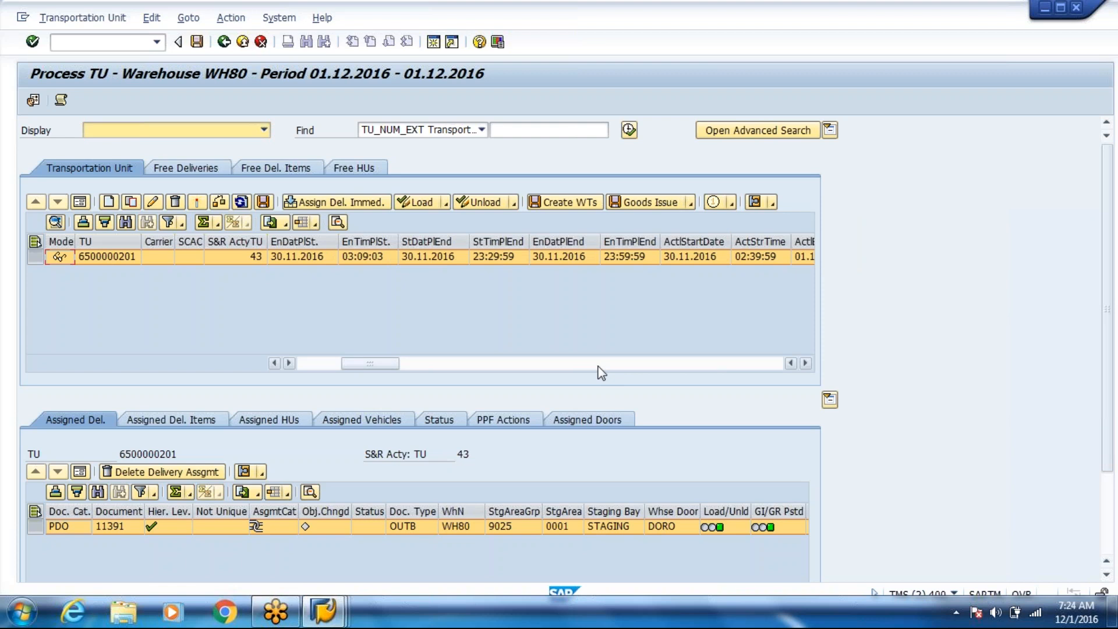
pyautogui.click(733, 208)
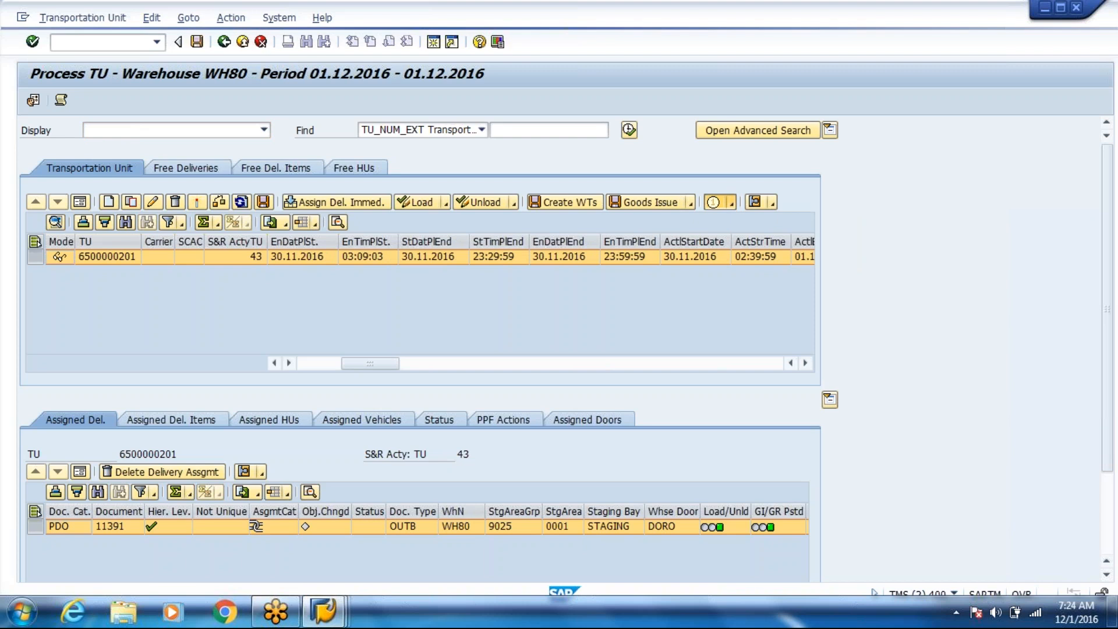
pyautogui.click(244, 48)
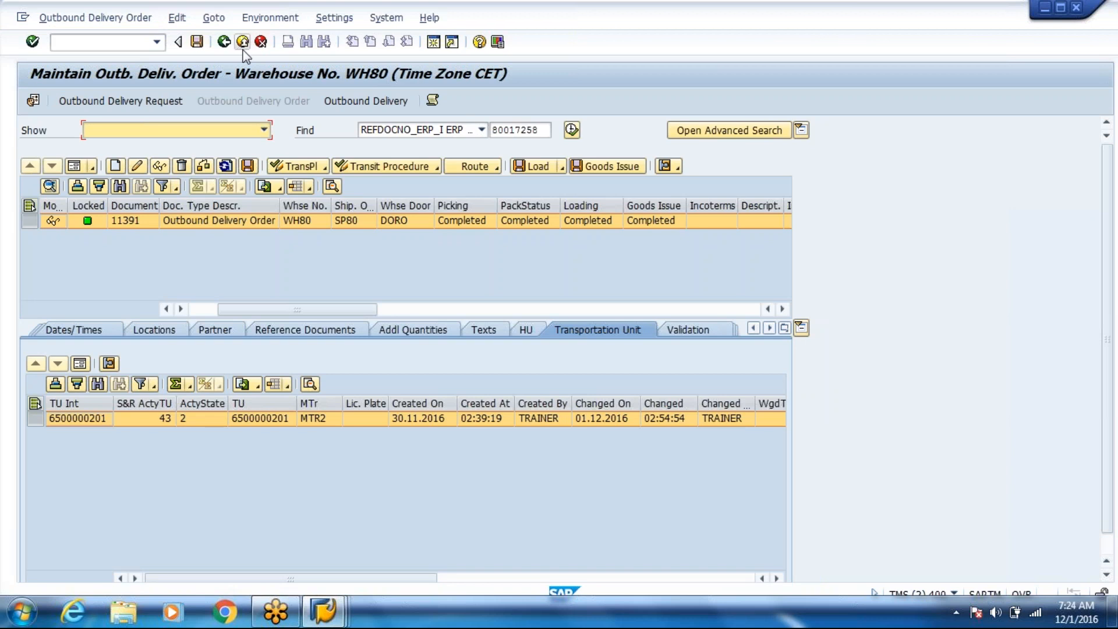
# Step: Open the Master file workbook from the EWM-desktop folder shortcut on the desktop
pyautogui.click(317, 623)
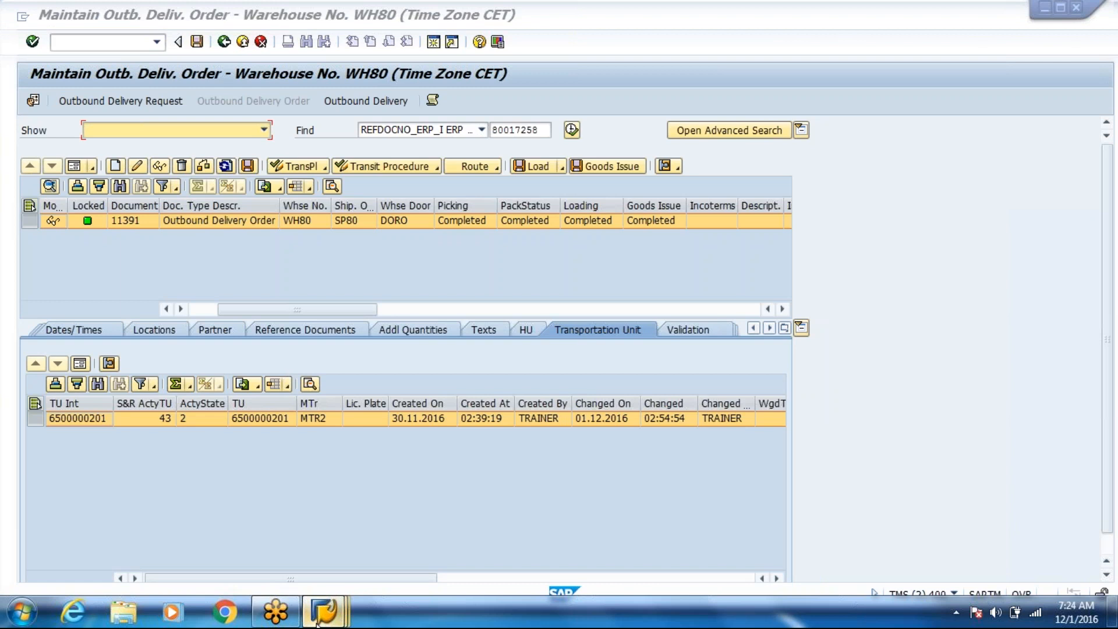
pyautogui.click(317, 623)
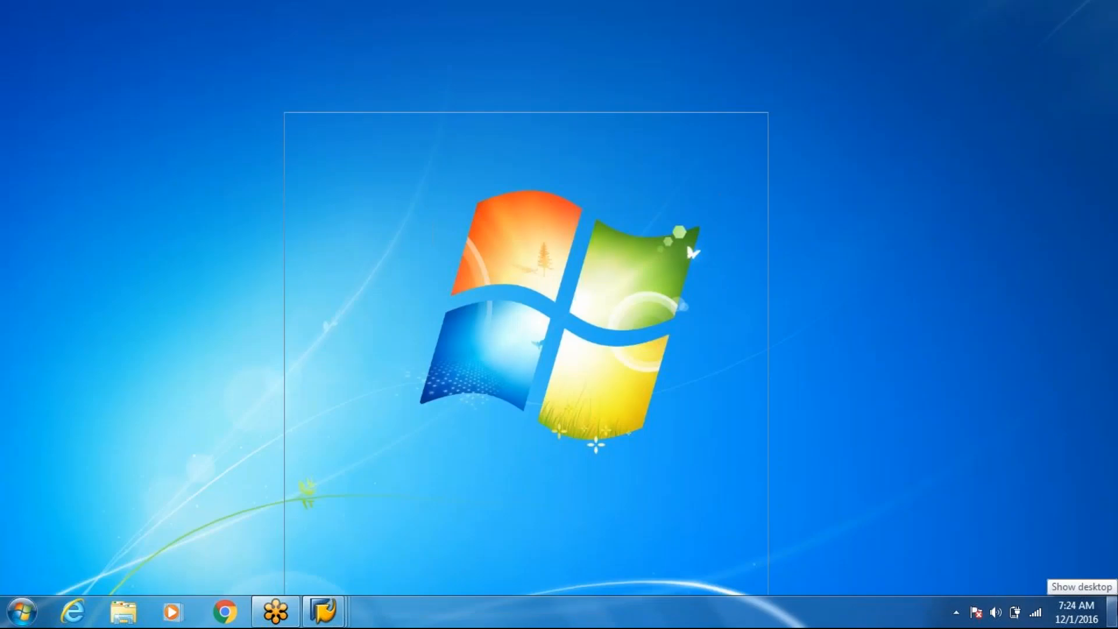
pyautogui.click(1113, 612)
pyautogui.doubleClick(404, 31)
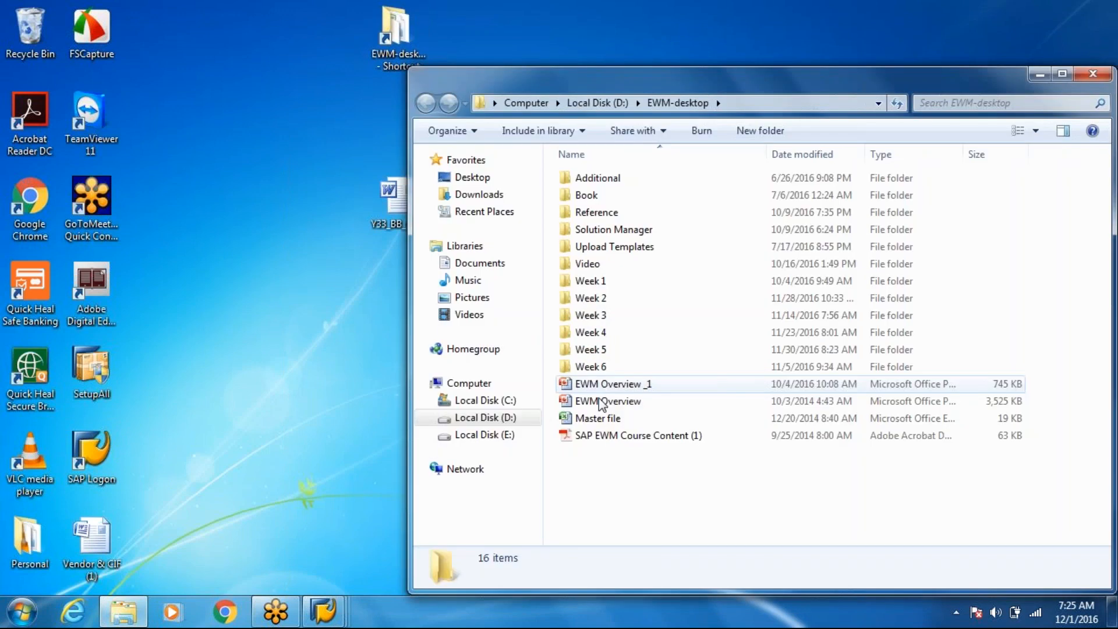
pyautogui.click(600, 418)
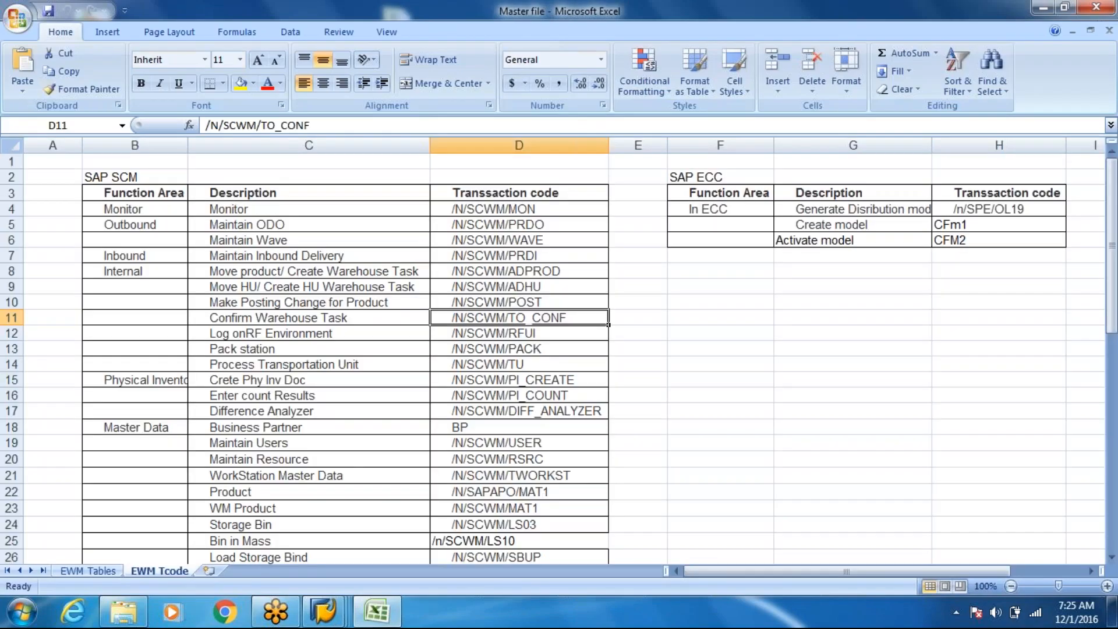
# Step: Look through the list of EWM transaction codes and their descriptions on the EWM Tcode sheet
pyautogui.click(370, 379)
pyautogui.press('Down')
pyautogui.press('Down')
pyautogui.press('Down')
pyautogui.press('Down')
pyautogui.press('Down')
pyautogui.press('Down')
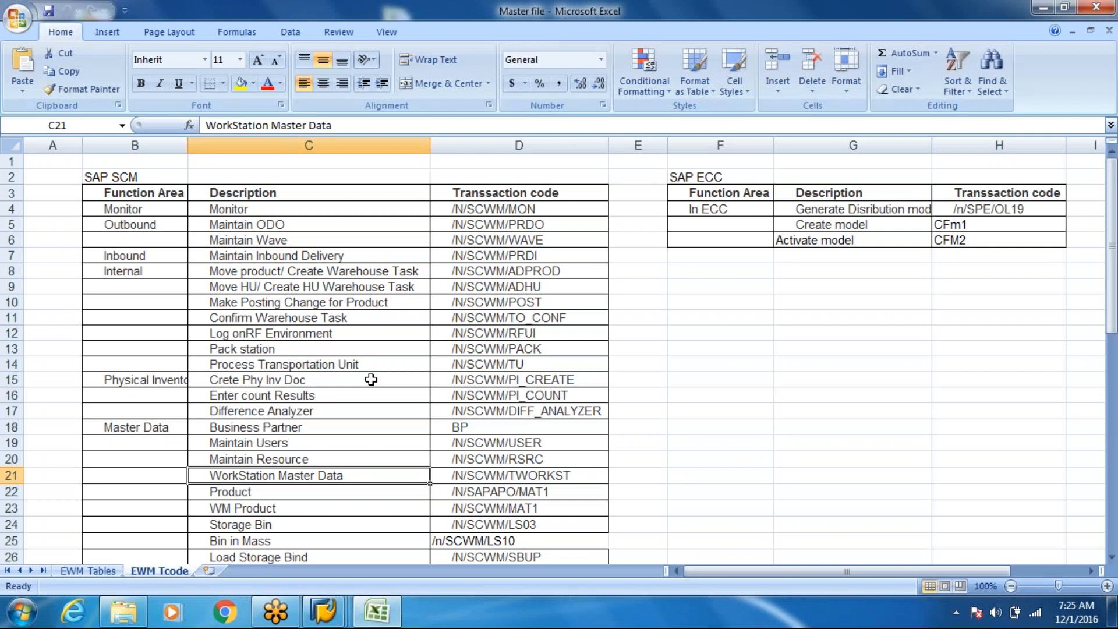
pyautogui.press('Down')
pyautogui.press('Down')
pyautogui.press('Down')
pyautogui.press('Down')
pyautogui.press('Down')
pyautogui.press('Down')
pyautogui.press('Down')
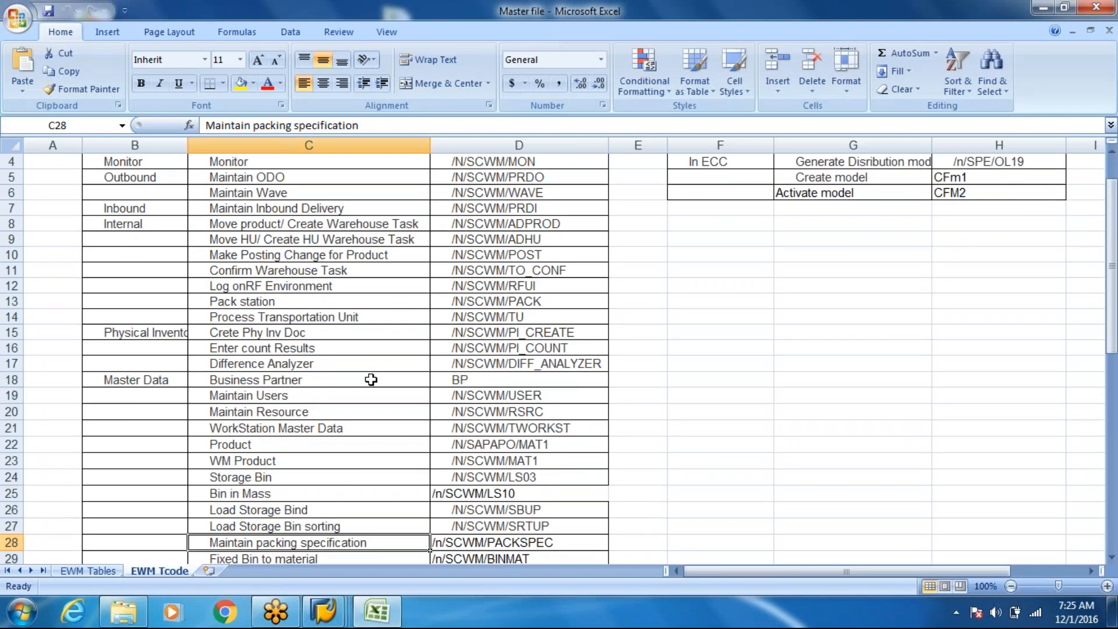
pyautogui.press('Down')
pyautogui.press('Down')
pyautogui.press('Down')
pyautogui.press('Down')
pyautogui.press('Down')
pyautogui.press('Down')
pyautogui.press('Down')
pyautogui.press('Down')
pyautogui.press('Down')
pyautogui.press('Down')
pyautogui.press('Down')
pyautogui.press('Down')
pyautogui.press('Down')
pyautogui.press('Down')
pyautogui.press('Up')
pyautogui.press('Up')
pyautogui.press('Up')
pyautogui.press('Up')
pyautogui.press('Up')
pyautogui.press('Up')
pyautogui.press('Up')
pyautogui.press('Up')
pyautogui.press('Up')
pyautogui.press('Up')
pyautogui.press('Up')
pyautogui.press('Up')
pyautogui.press('Up')
pyautogui.press('Up')
pyautogui.press('Up')
pyautogui.press('Up')
pyautogui.press('Up')
pyautogui.press('Up')
pyautogui.press('Up')
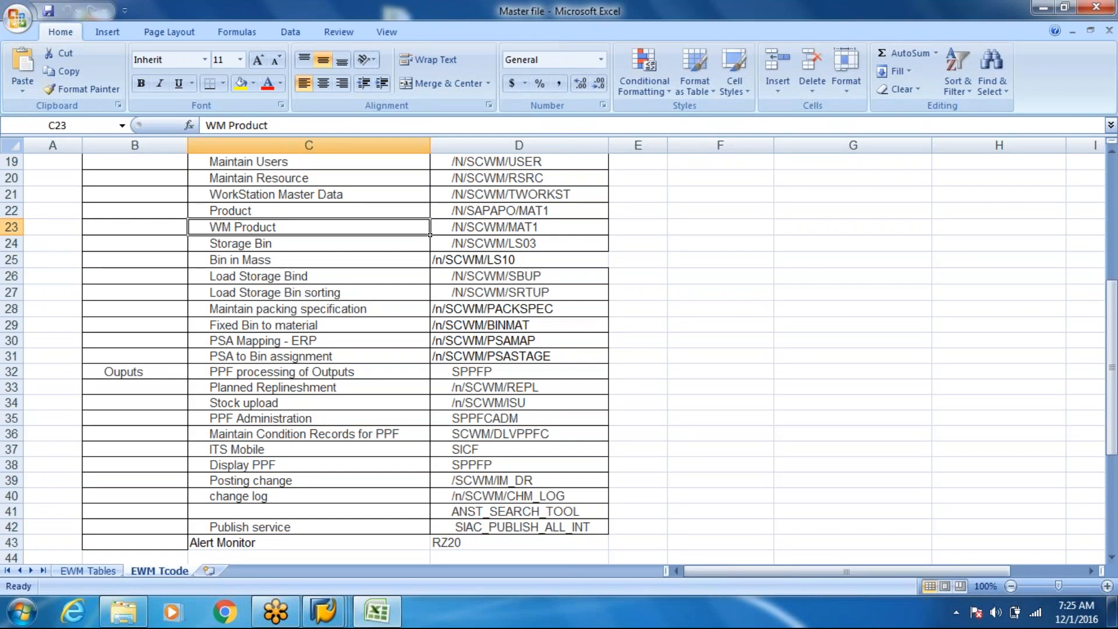
pyautogui.press('Up')
pyautogui.press('Up')
pyautogui.press('Up')
pyautogui.press('Up')
pyautogui.press('Up')
pyautogui.press('Up')
pyautogui.press('Up')
pyautogui.press('Up')
pyautogui.press('Up')
pyautogui.press('Up')
pyautogui.press('Up')
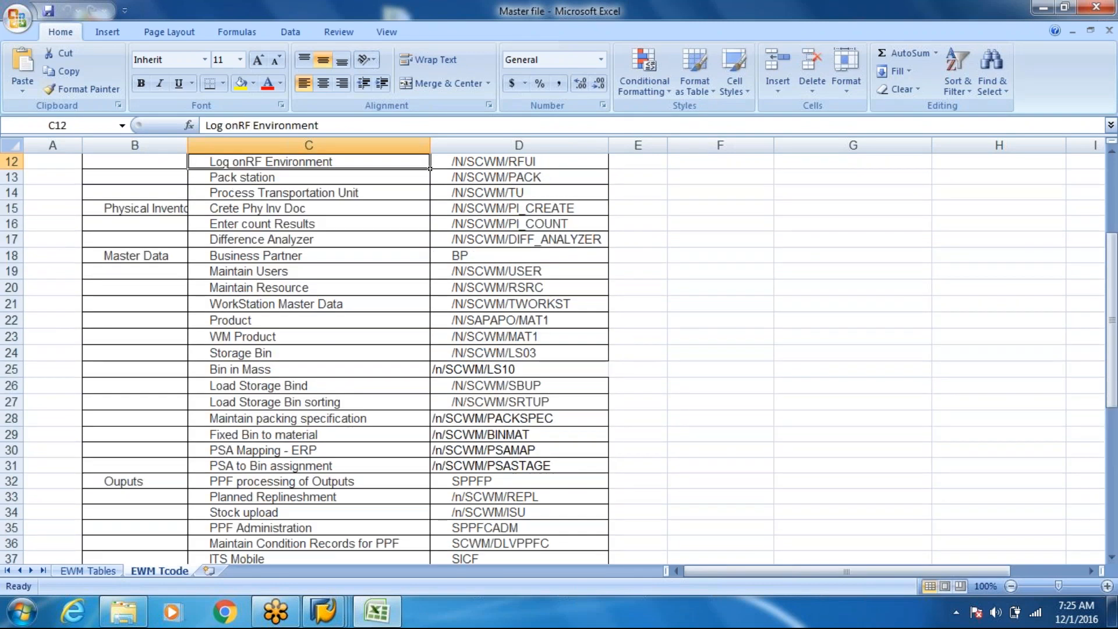
# Step: Look through the EWM Tables sheet down to the handling unit and warehouse task tables
pyautogui.hotkey('ctrl', 'pageup')
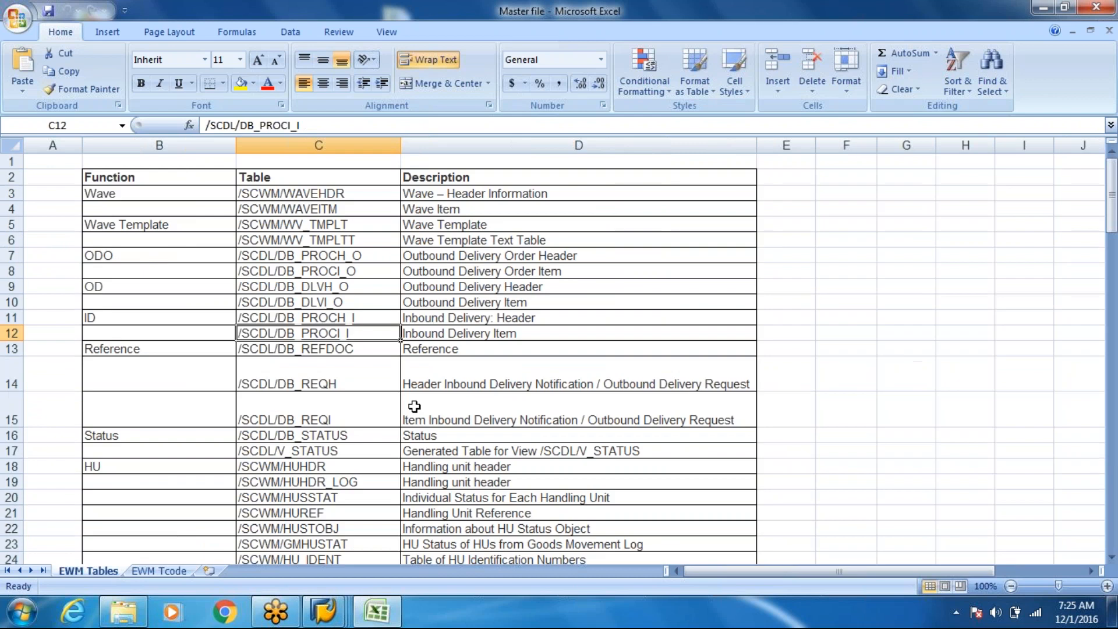
pyautogui.press('Down')
pyautogui.press('Down')
pyautogui.press('Down')
pyautogui.press('Down')
pyautogui.press('Down')
pyautogui.press('Down')
pyautogui.press('Down')
pyautogui.press('Down')
pyautogui.press('Down')
pyautogui.press('Down')
pyautogui.press('Down')
pyautogui.press('Down')
pyautogui.press('Down')
pyautogui.press('Down')
pyautogui.press('Down')
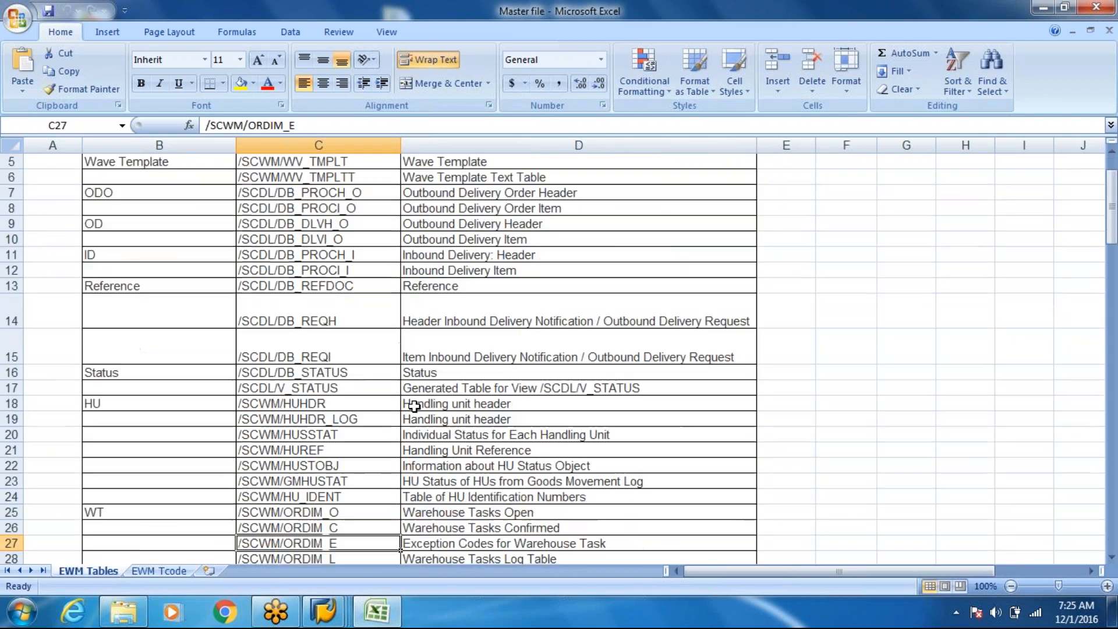
pyautogui.press('Down')
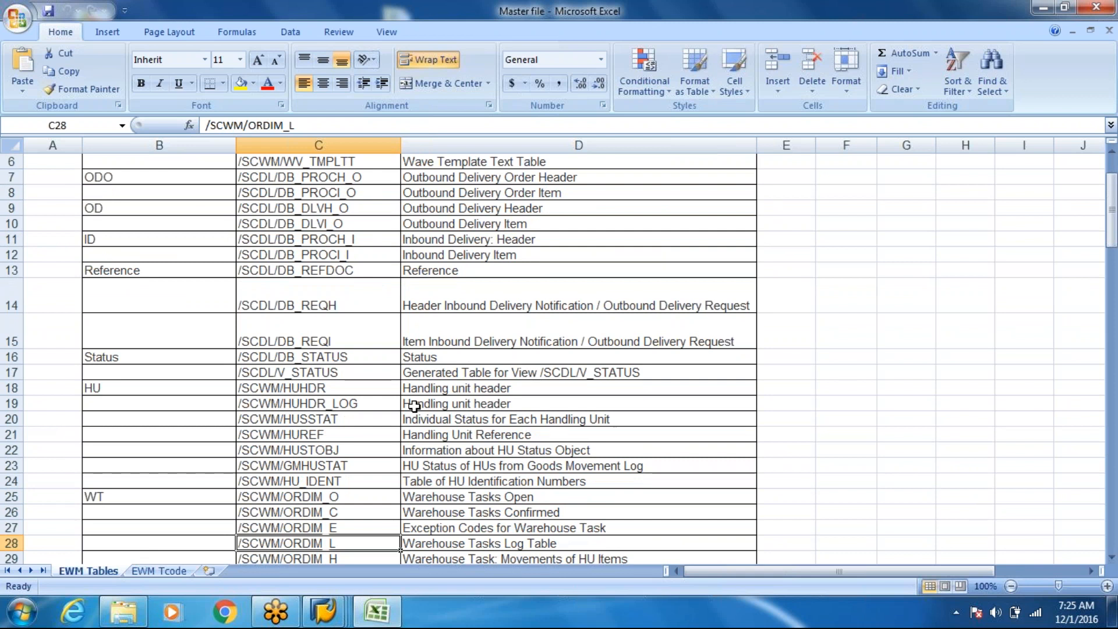
# Step: Copy the handling unit header table name /SCWM/HUHDR from cell C18
pyautogui.click(360, 390)
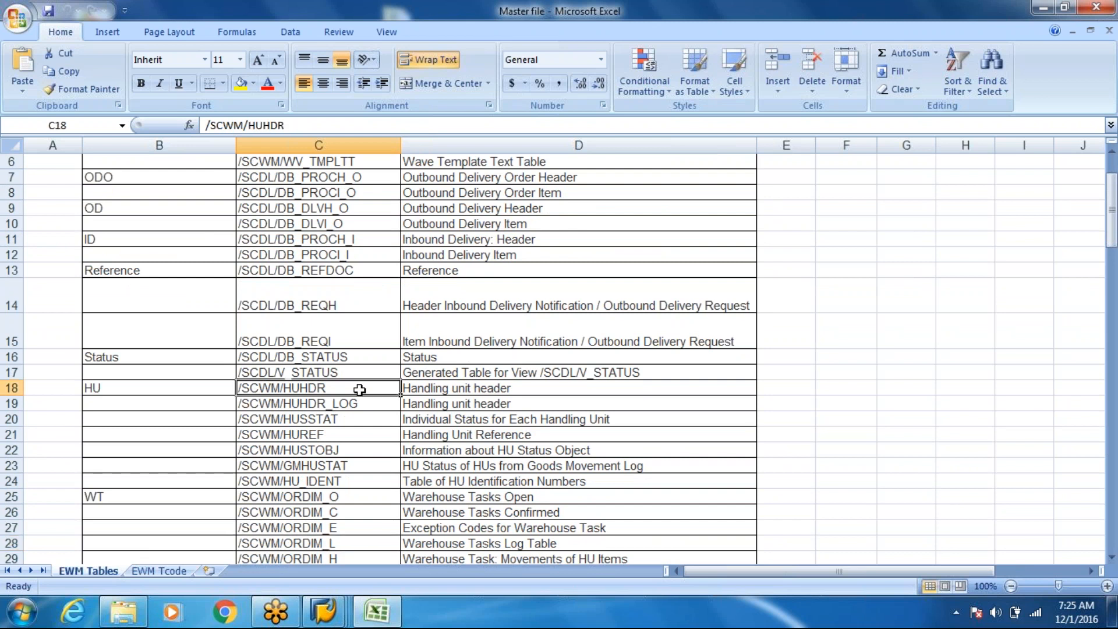
pyautogui.press('F2')
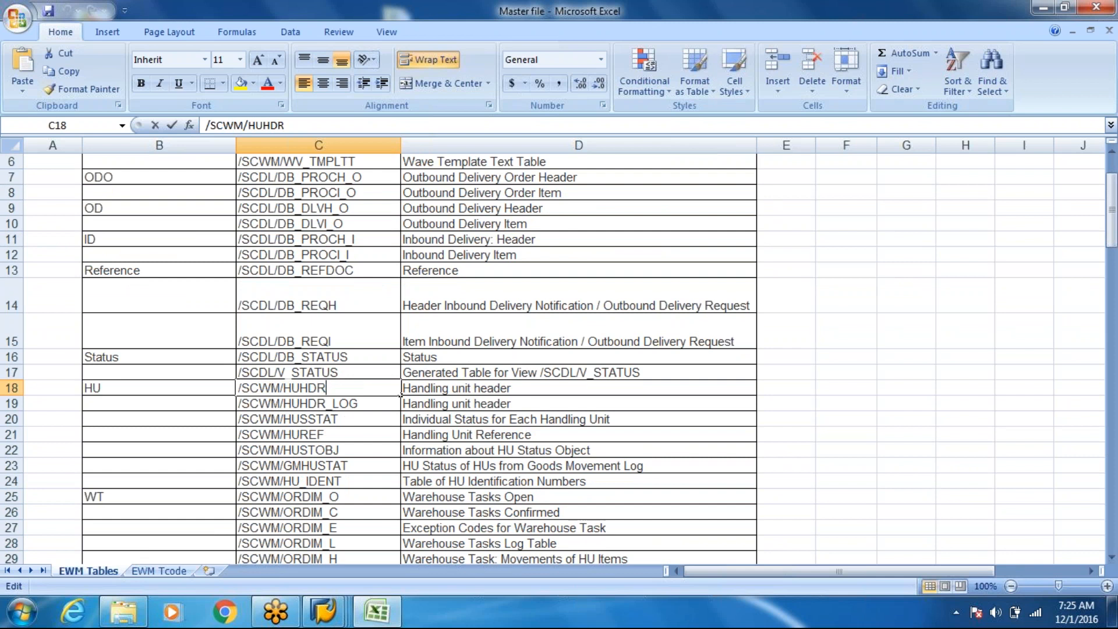
pyautogui.hotkey('shift', 'Home')
pyautogui.hotkey('ctrl', 'c')
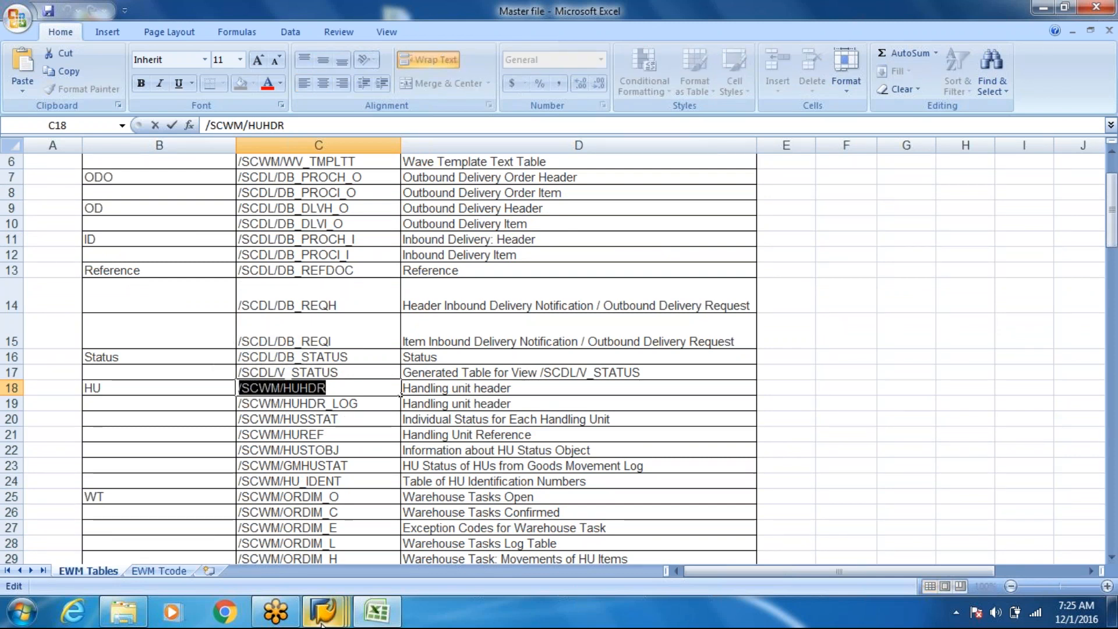
# Step: Switch to the SAP session, start the Data Browser and paste /SCWM/HUHDR as the table name
pyautogui.moveTo(322, 618)
pyautogui.click(450, 568)
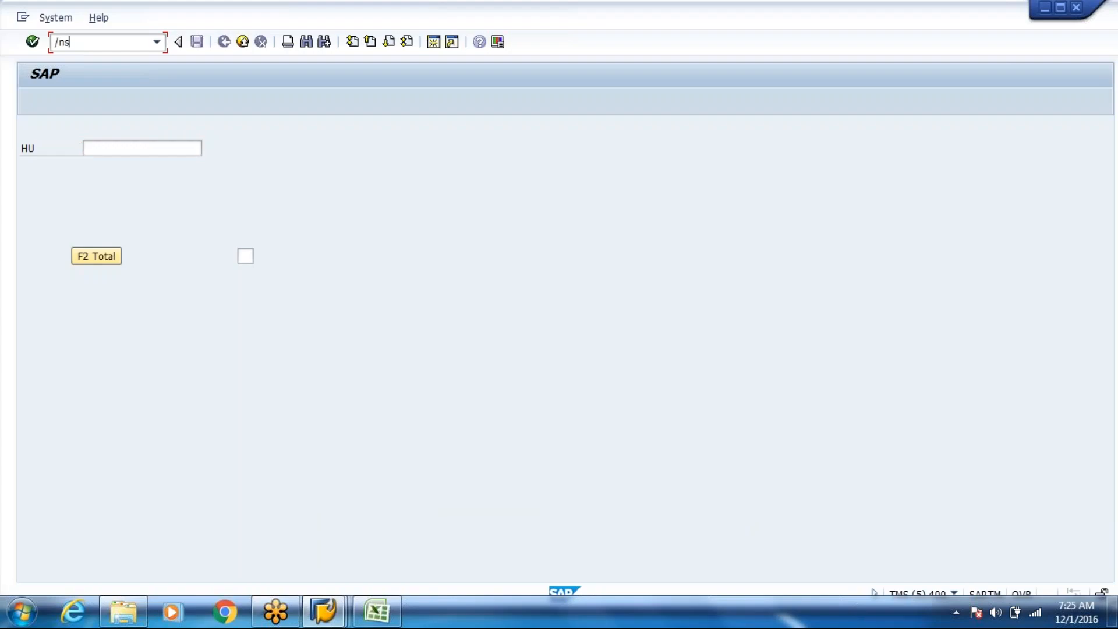
pyautogui.write('cwm')
pyautogui.press('Return')
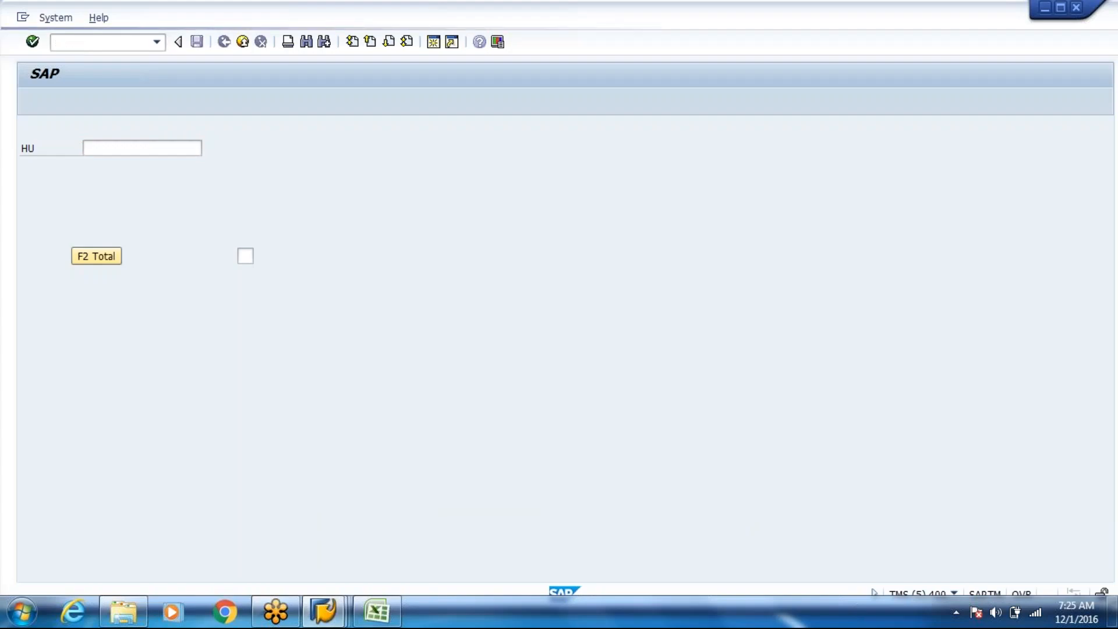
pyautogui.hotkey('ctrl', 'v')
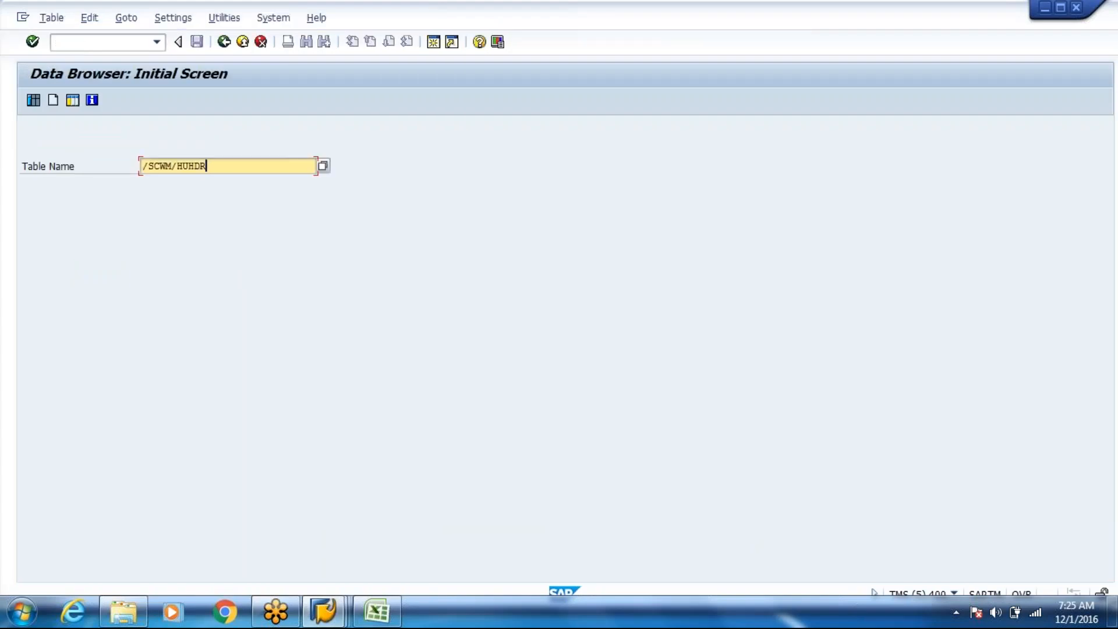
# Step: List the entries of table /SCWM/HUHDR with the default selection and display the DORSBIN record
pyautogui.press('Return')
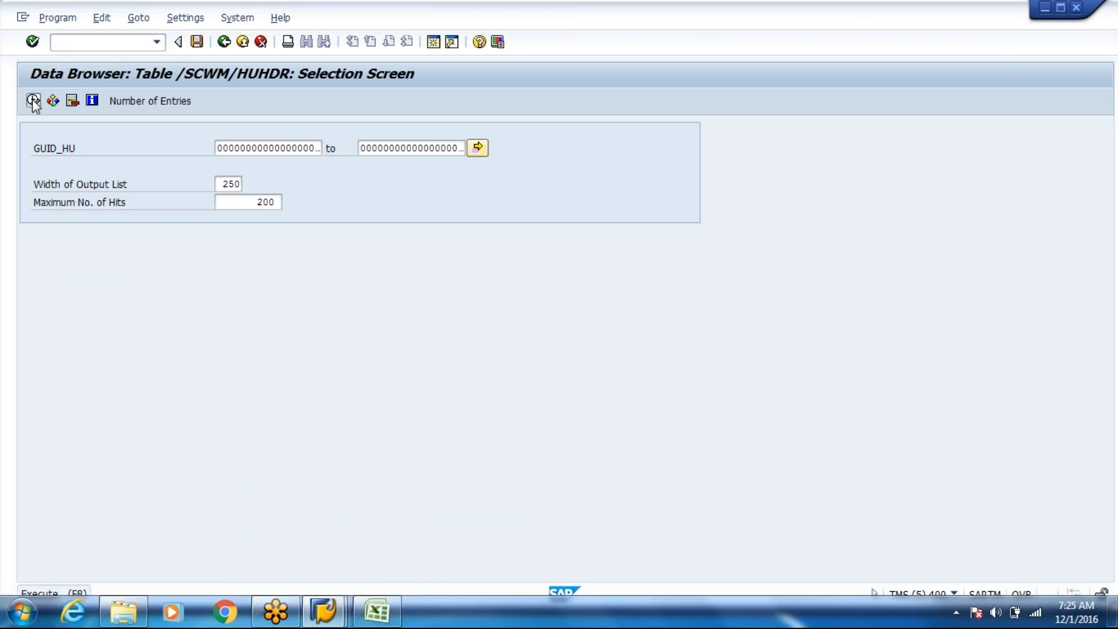
pyautogui.click(33, 101)
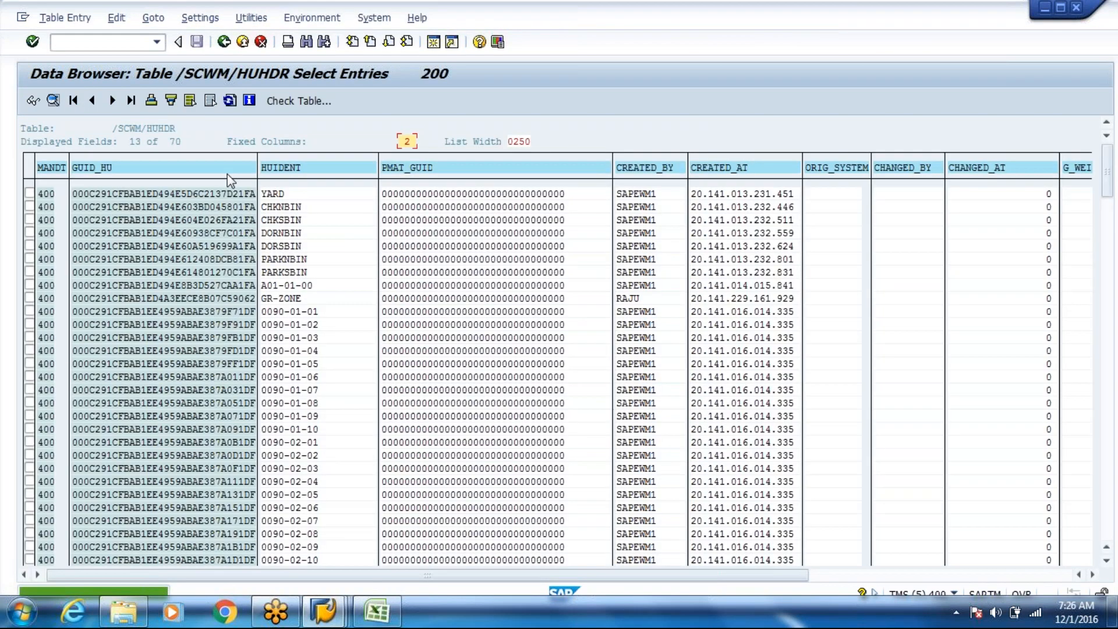
pyautogui.doubleClick(166, 246)
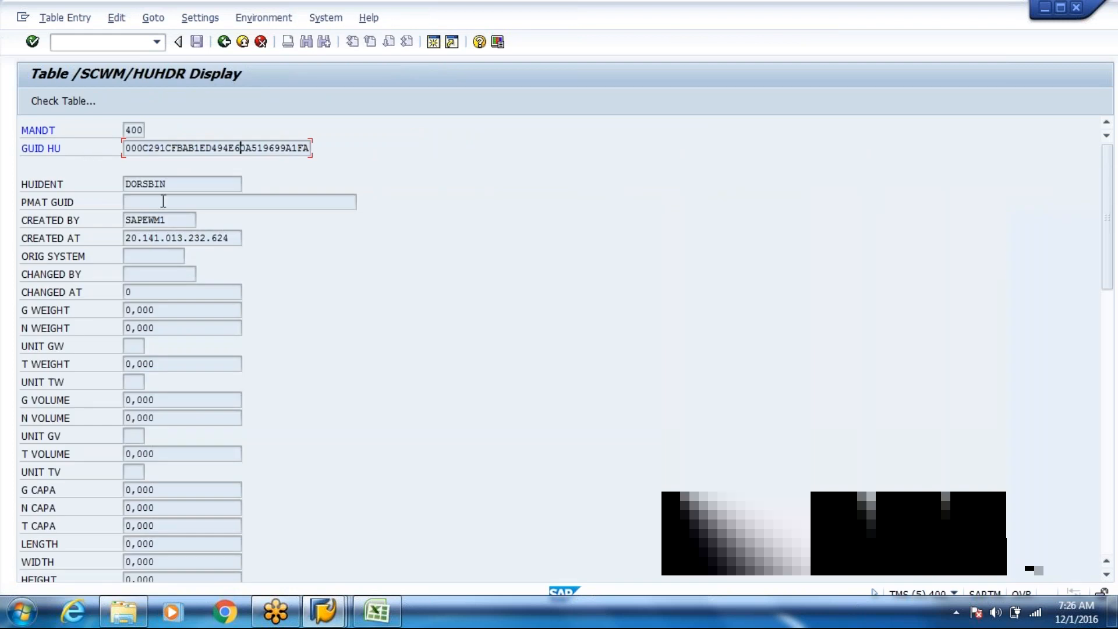
# Step: Return to the /SCWM/HUHDR entry list, display the 0090-02-02 record and copy its GUID HU value
pyautogui.click(163, 201)
pyautogui.moveTo(162, 185); pyautogui.dragTo(138, 183)
pyautogui.click(172, 149)
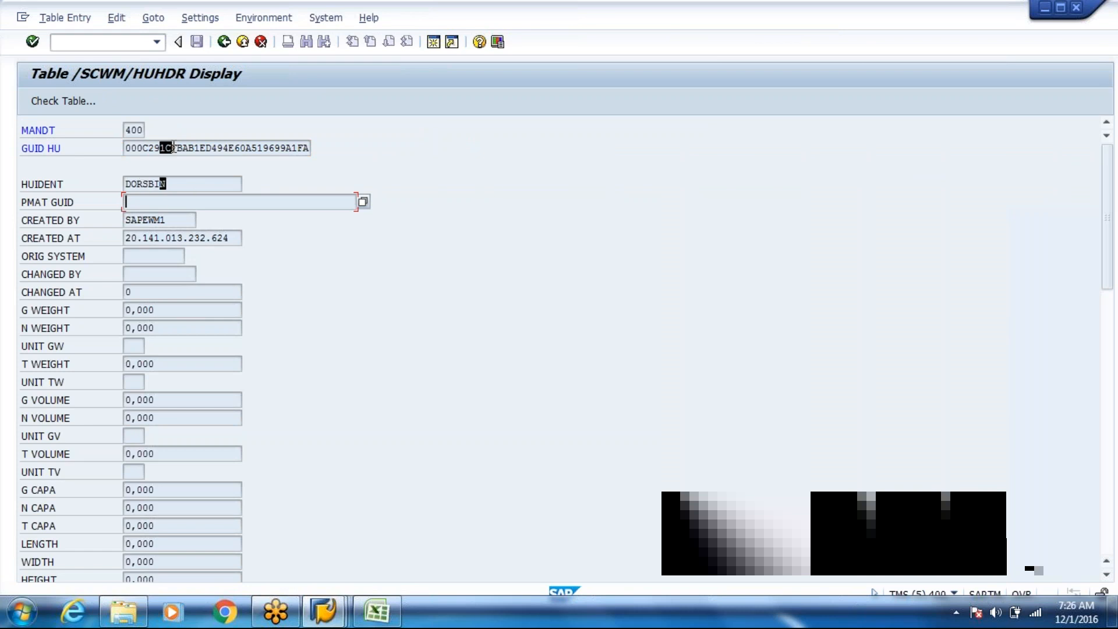
pyautogui.click(224, 41)
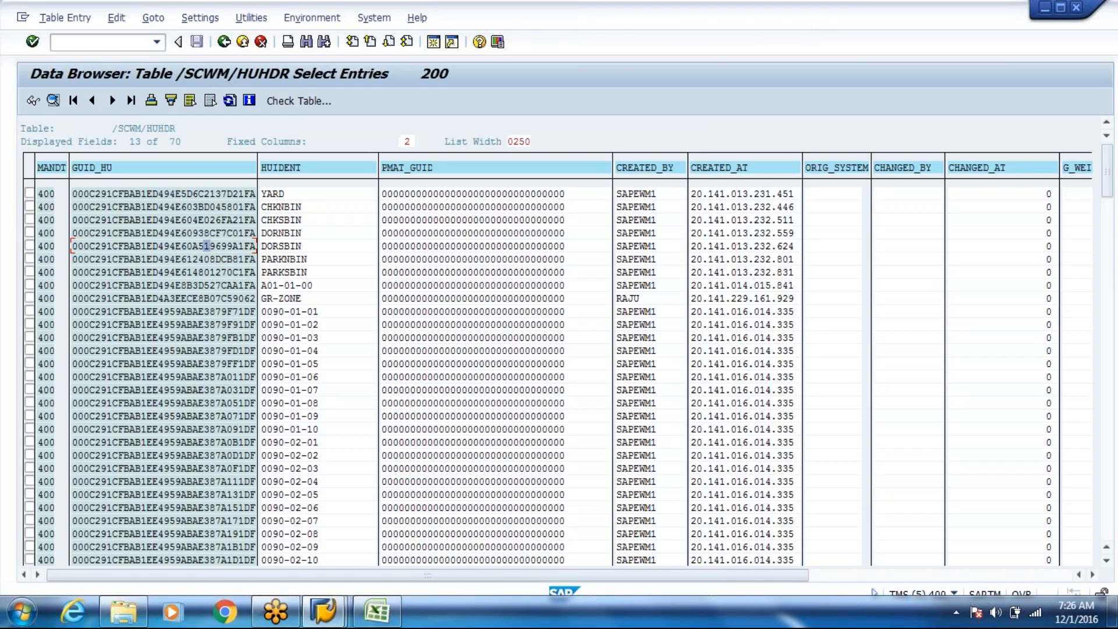
pyautogui.doubleClick(211, 455)
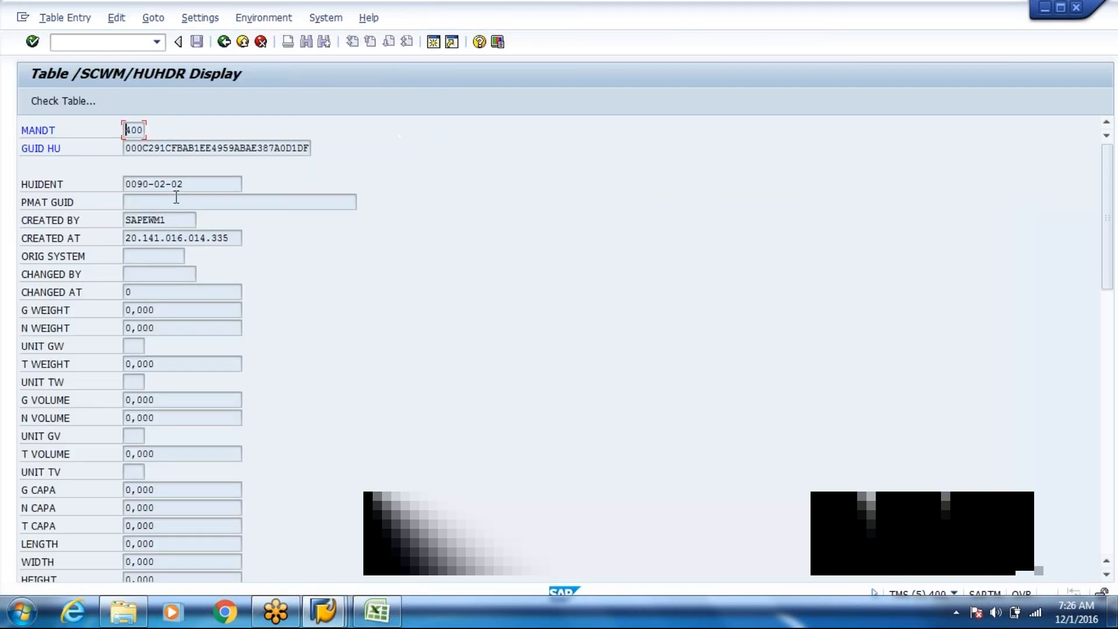
pyautogui.moveTo(126, 149); pyautogui.dragTo(332, 167)
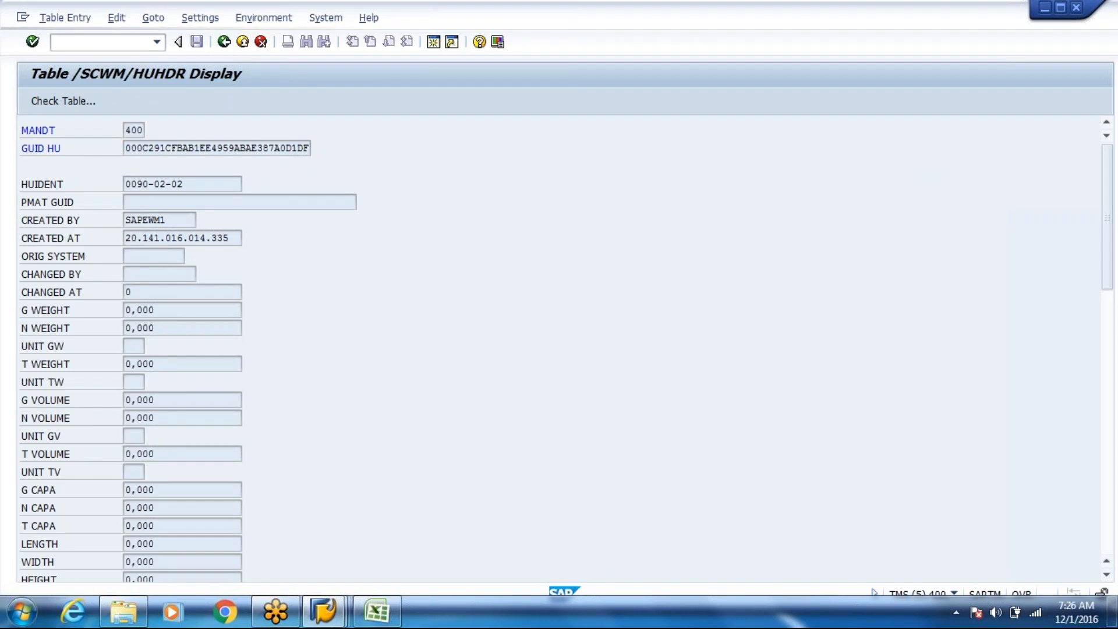
# Step: Go back to the Data Browser's initial screen and open the selection for table /SCWM/HUREF
pyautogui.press('F3')
pyautogui.press('F3')
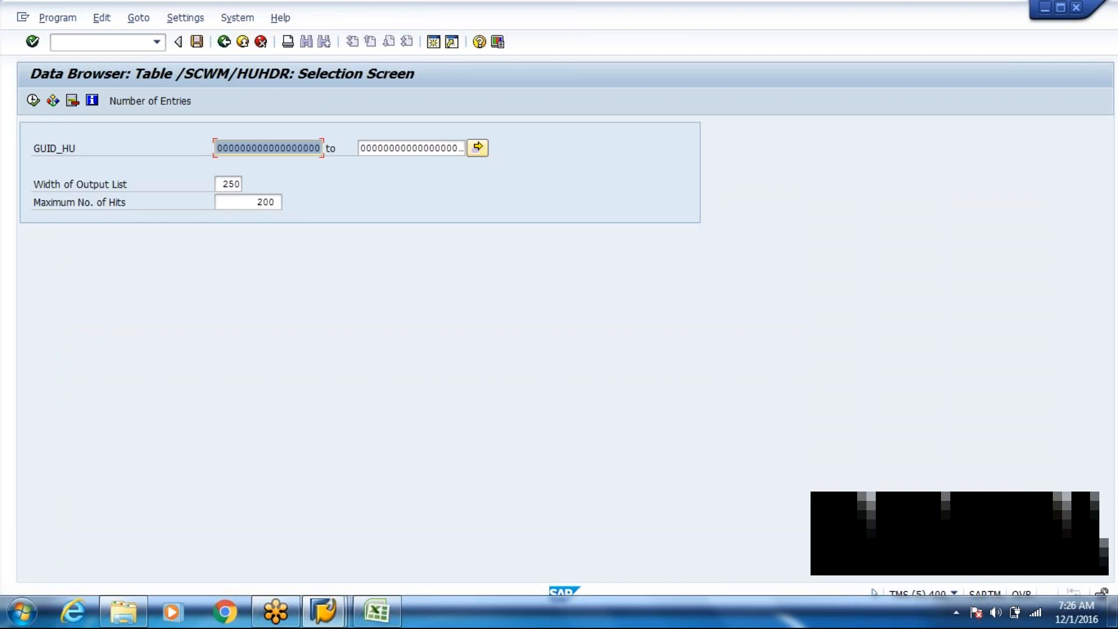
pyautogui.click(224, 42)
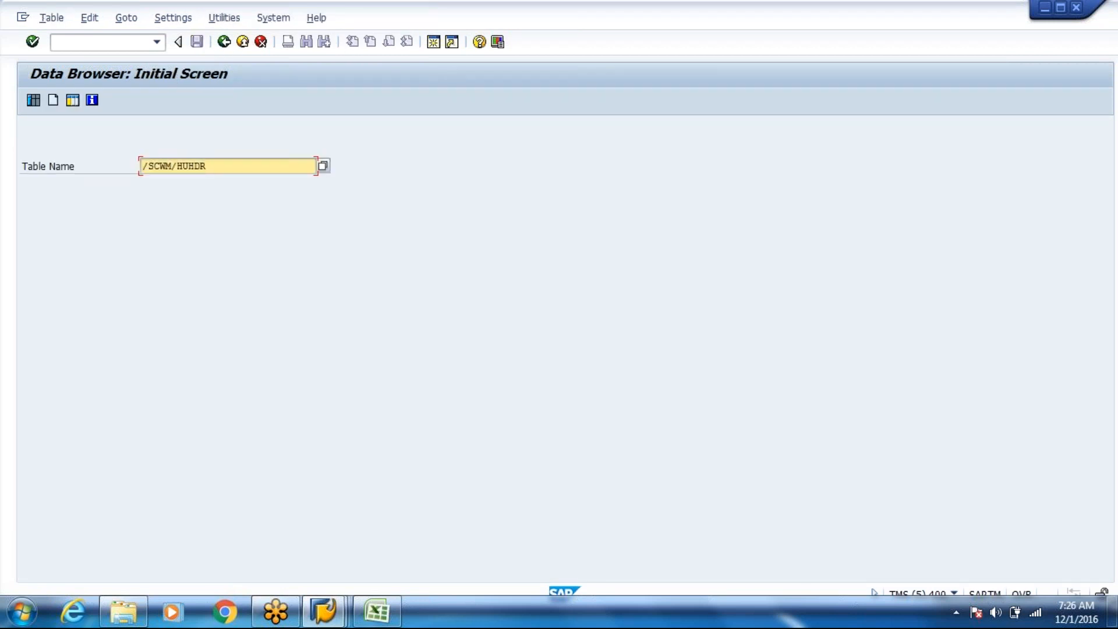
pyautogui.press('BackSpace')
pyautogui.press('BackSpace')
pyautogui.press('BackSpace')
pyautogui.write('REF')
pyautogui.press('Return')
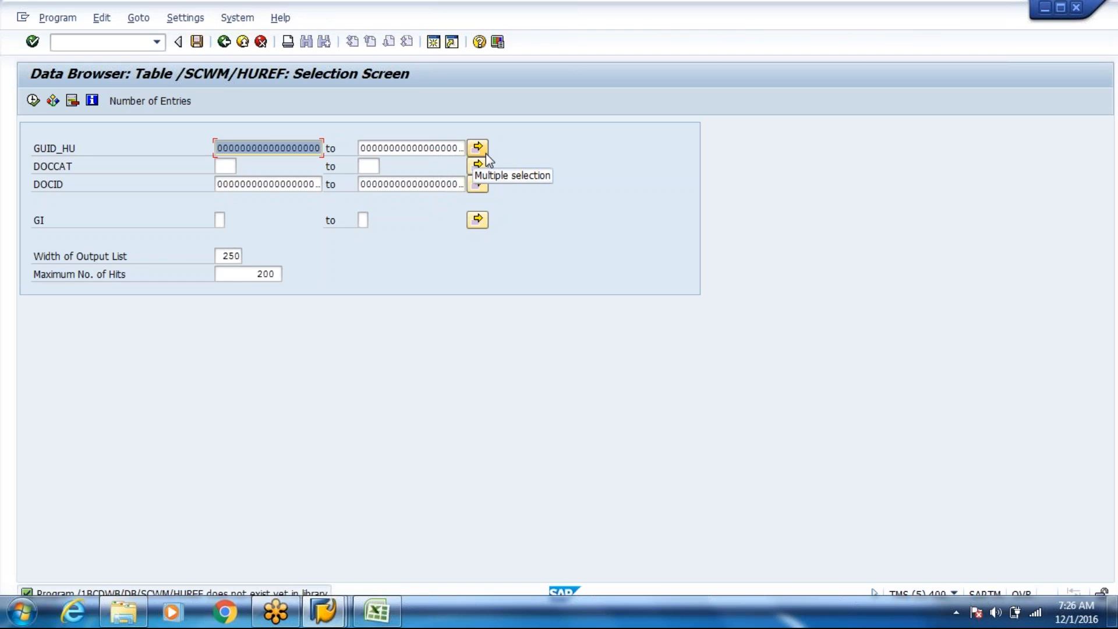
# Step: Search /SCWM/HUREF with 000C291CFBAB1EE4959ABAE387A0D1DF as a single value for GUID_HU
pyautogui.click(486, 153)
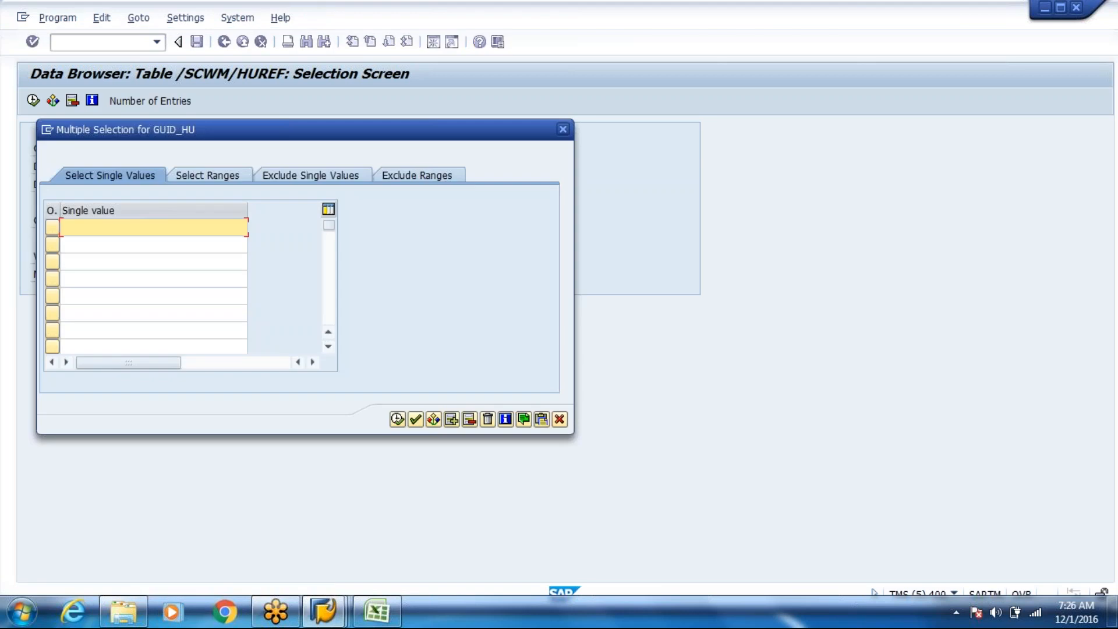
pyautogui.write('000C291CFBAB1EE4959ABAE387A0D1DF')
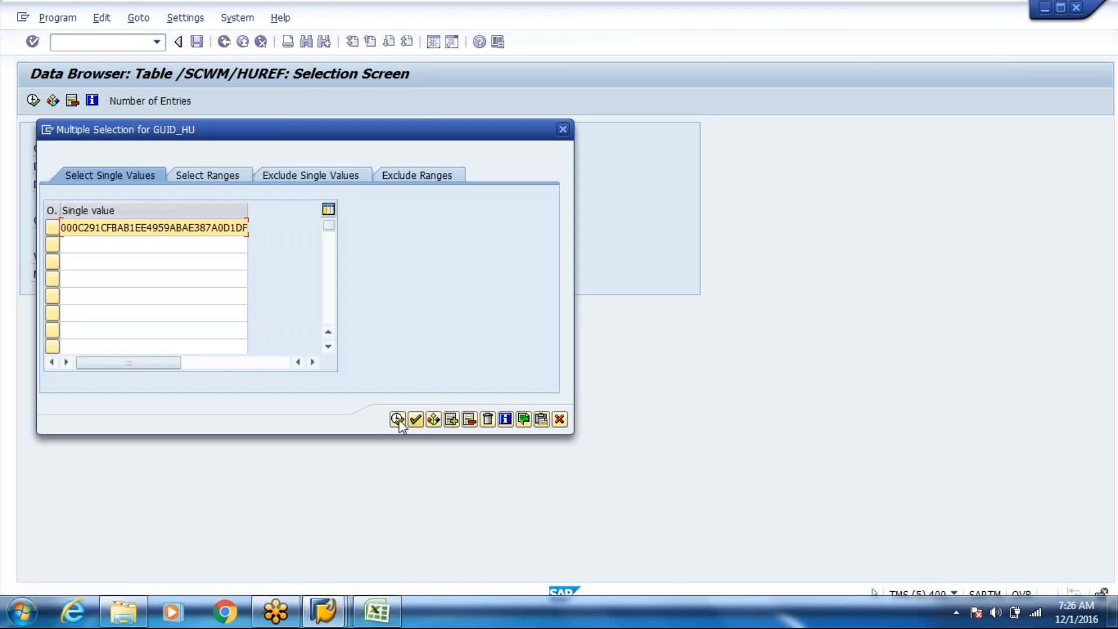
pyautogui.click(398, 419)
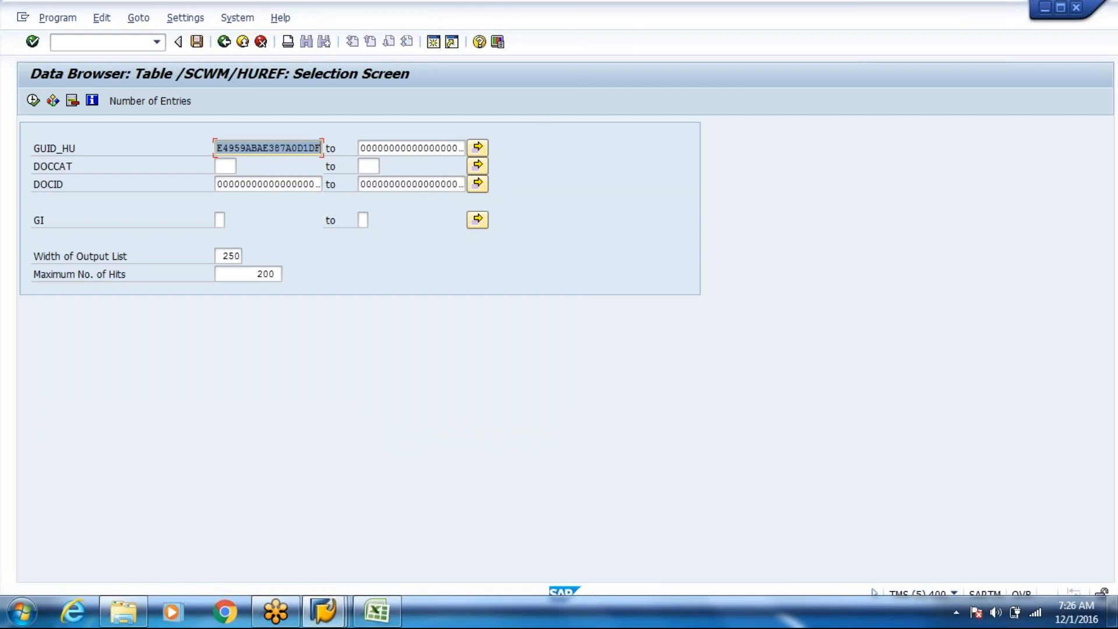
pyautogui.click(33, 101)
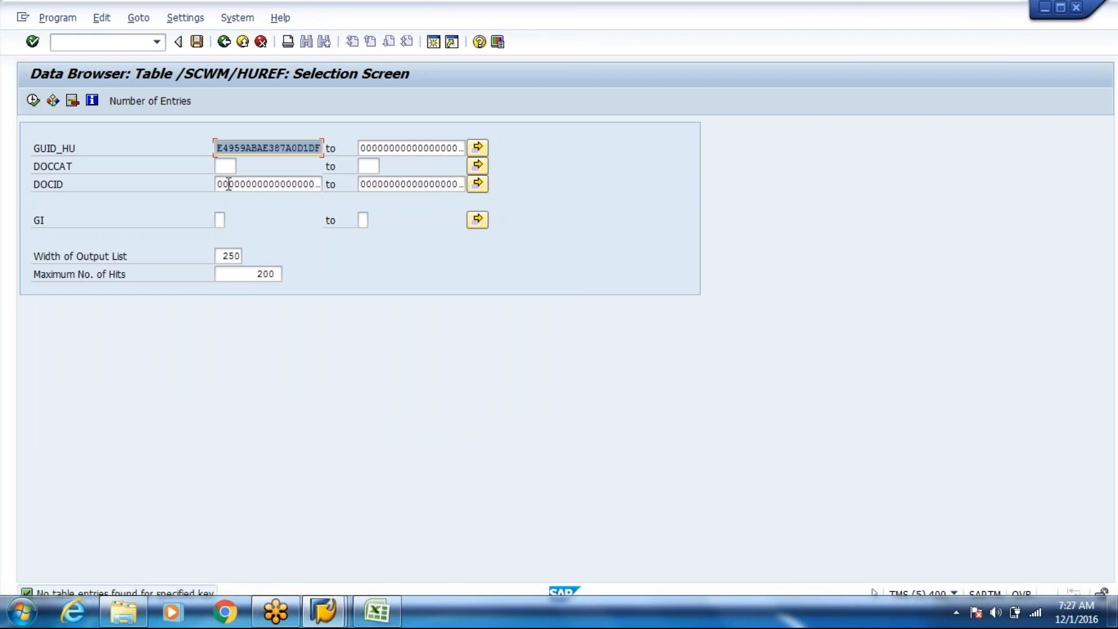
# Step: Leave the /SCWM/HUREF selection and reopen table /SCWM/HUHDR in the Data Browser
pyautogui.click(224, 43)
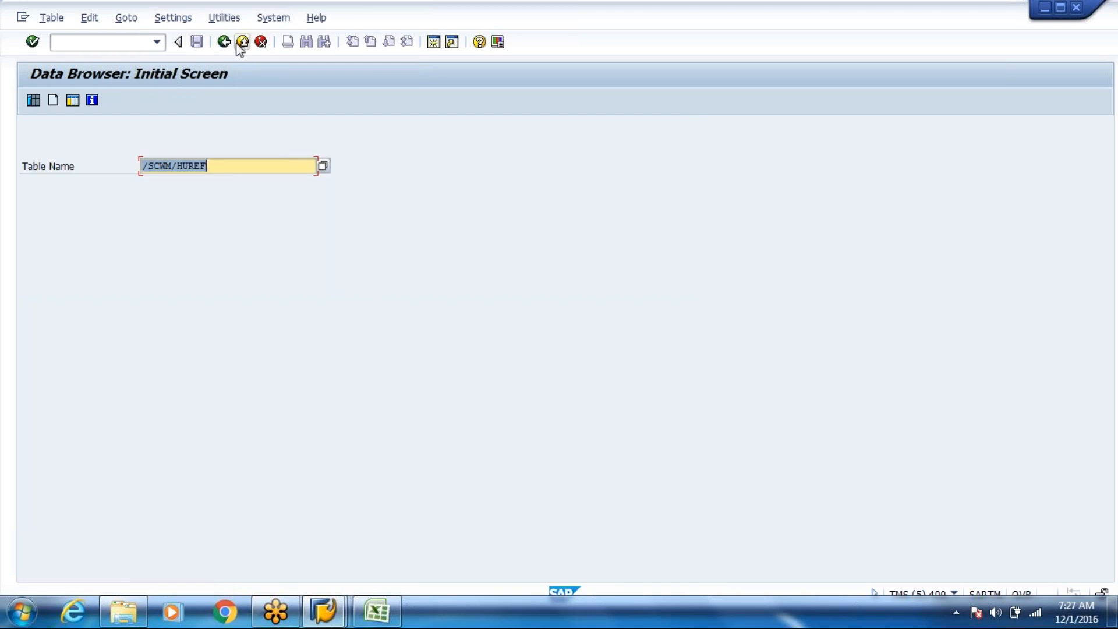
pyautogui.click(242, 156)
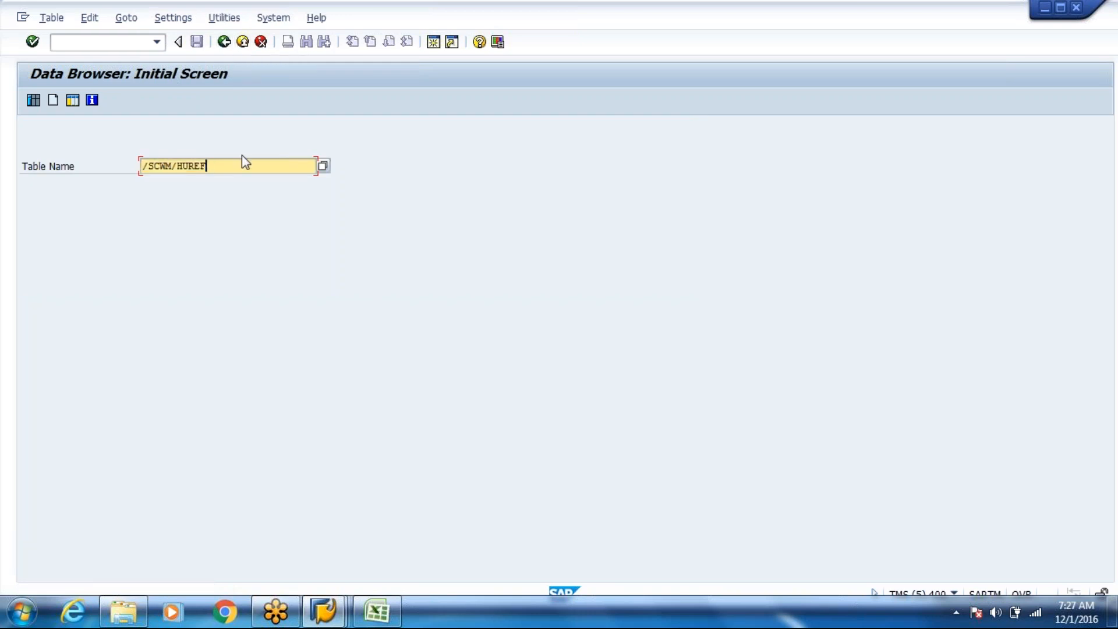
pyautogui.press('BackSpace')
pyautogui.press('BackSpace')
pyautogui.press('BackSpace')
pyautogui.press('Down')
pyautogui.press('Down')
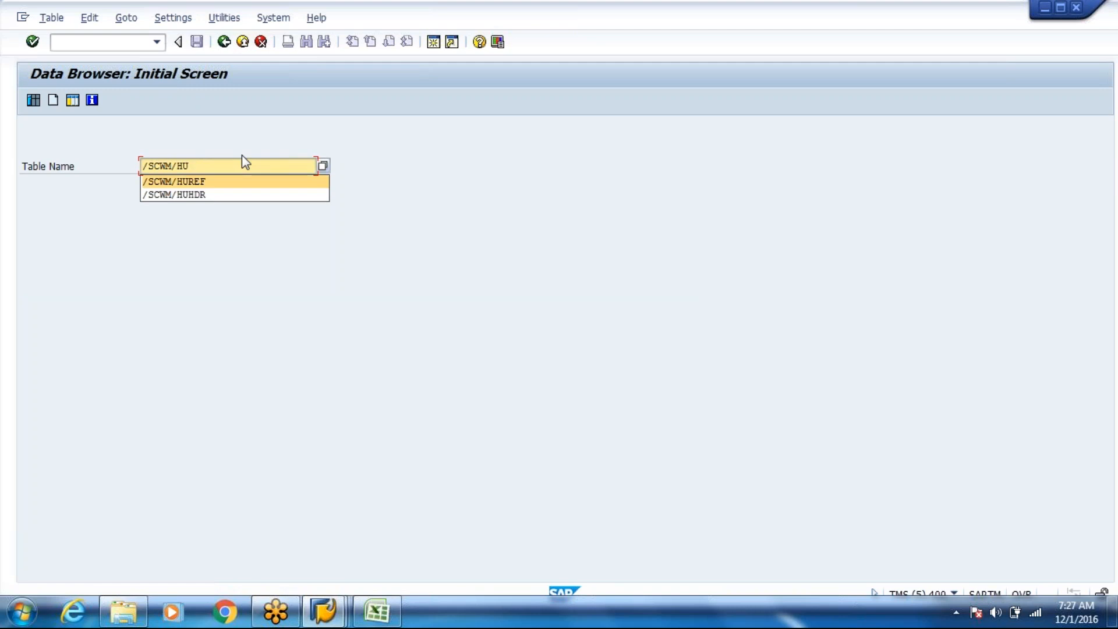
pyautogui.press('Return')
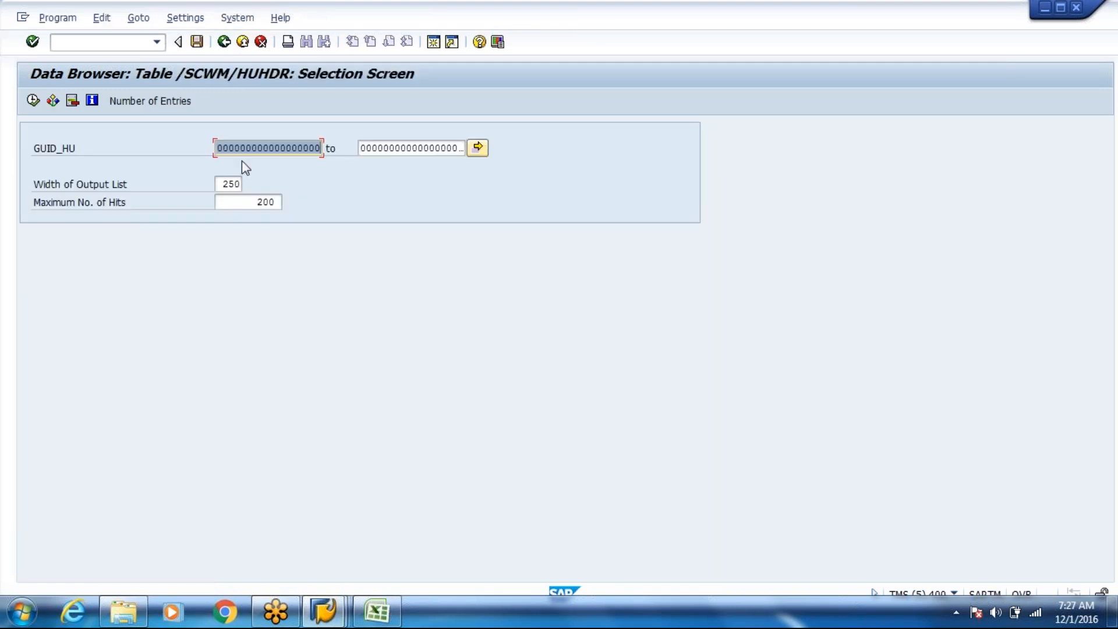
# Step: List the /SCWM/HUHDR entries with the default selection, look through them, and list them again
pyautogui.click(34, 105)
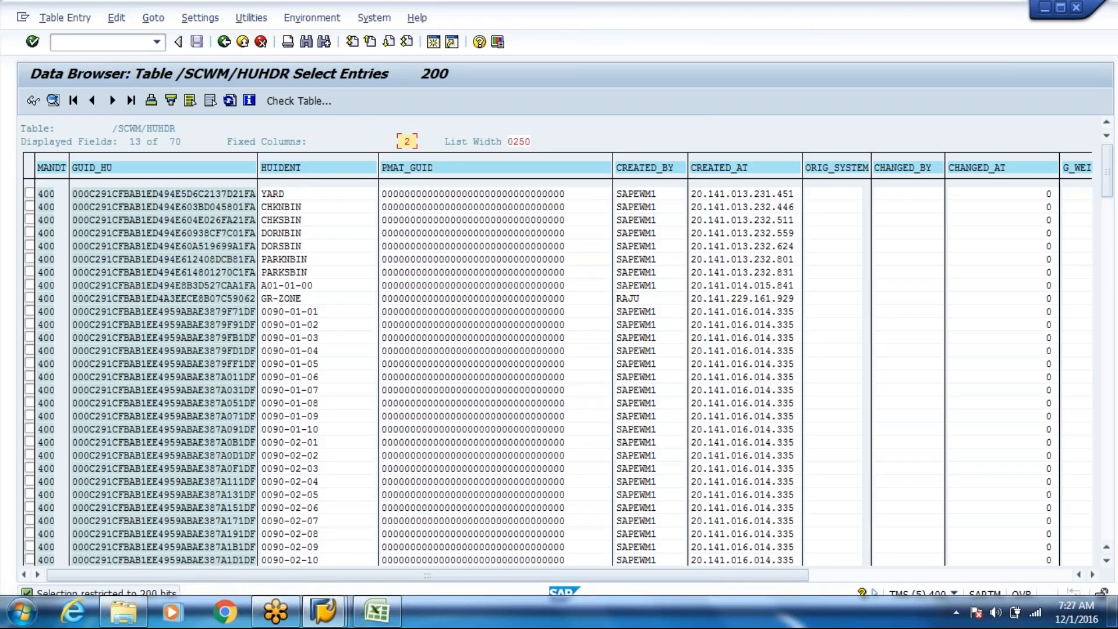
pyautogui.press('pagedown')
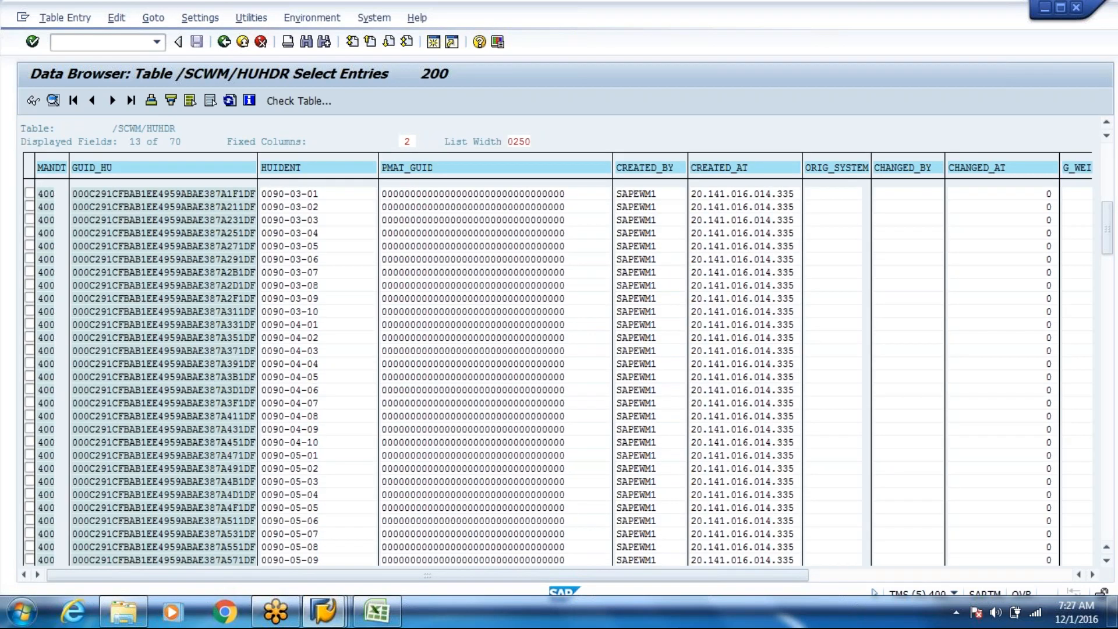
pyautogui.moveTo(1105, 234); pyautogui.dragTo(1105, 517)
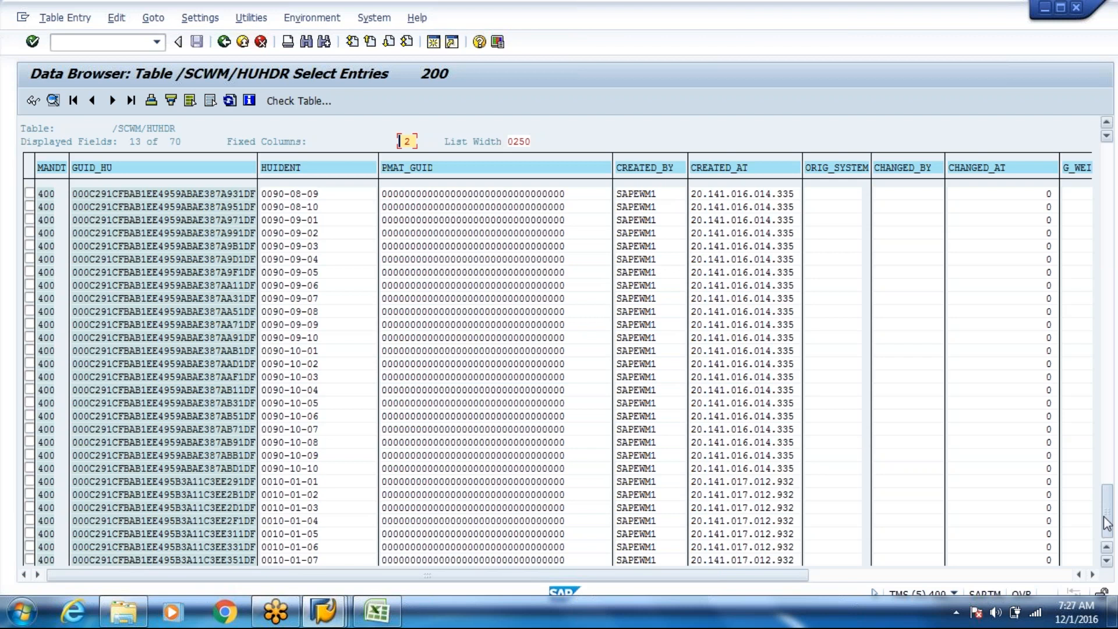
pyautogui.press('F3')
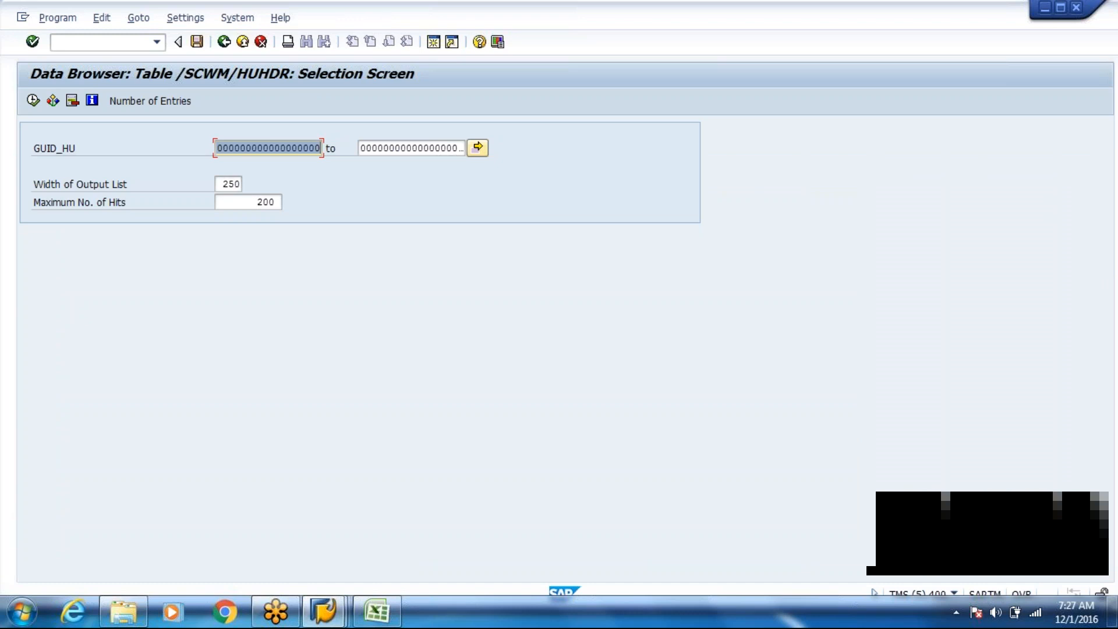
pyautogui.click(33, 104)
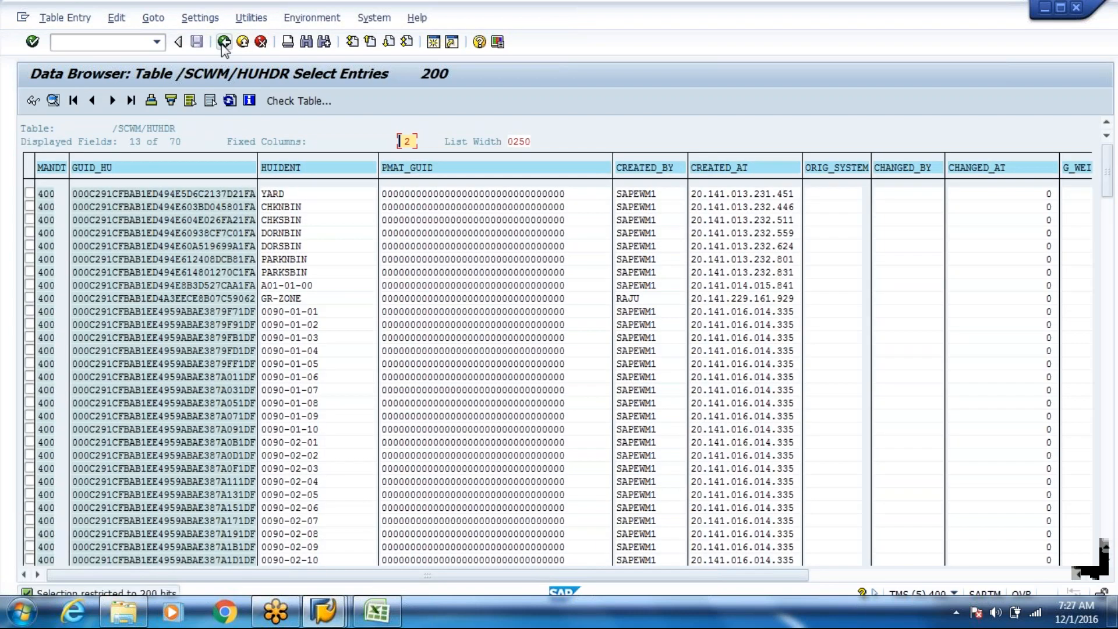
# Step: Return to the Data Browser's initial screen and view the selection criteria of table /SCWM/HUREF
pyautogui.click(224, 42)
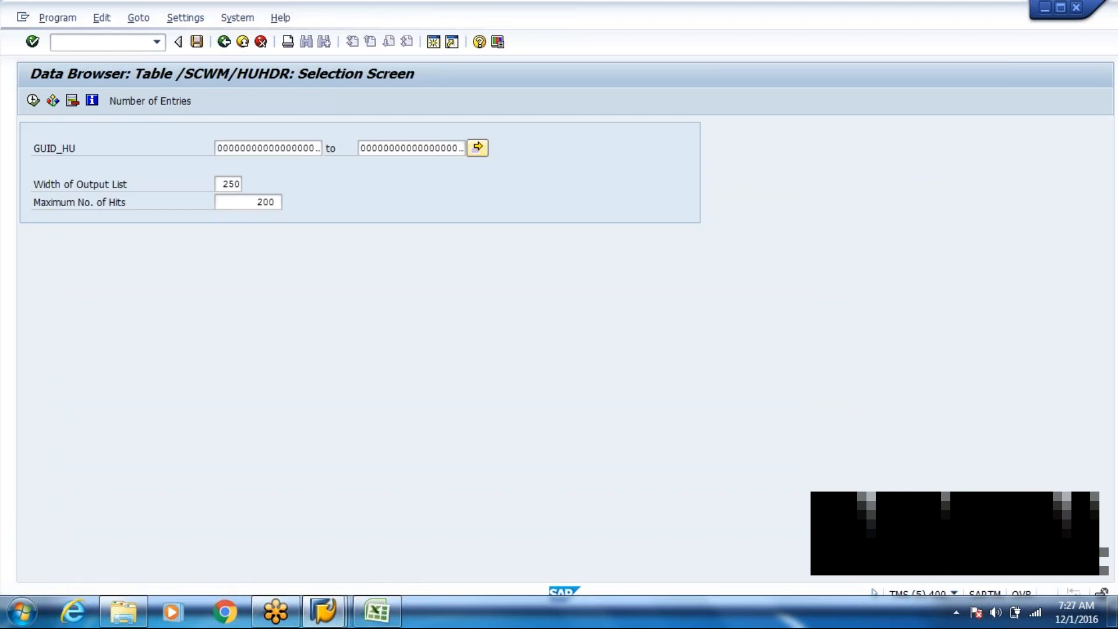
pyautogui.click(223, 42)
pyautogui.press('BackSpace')
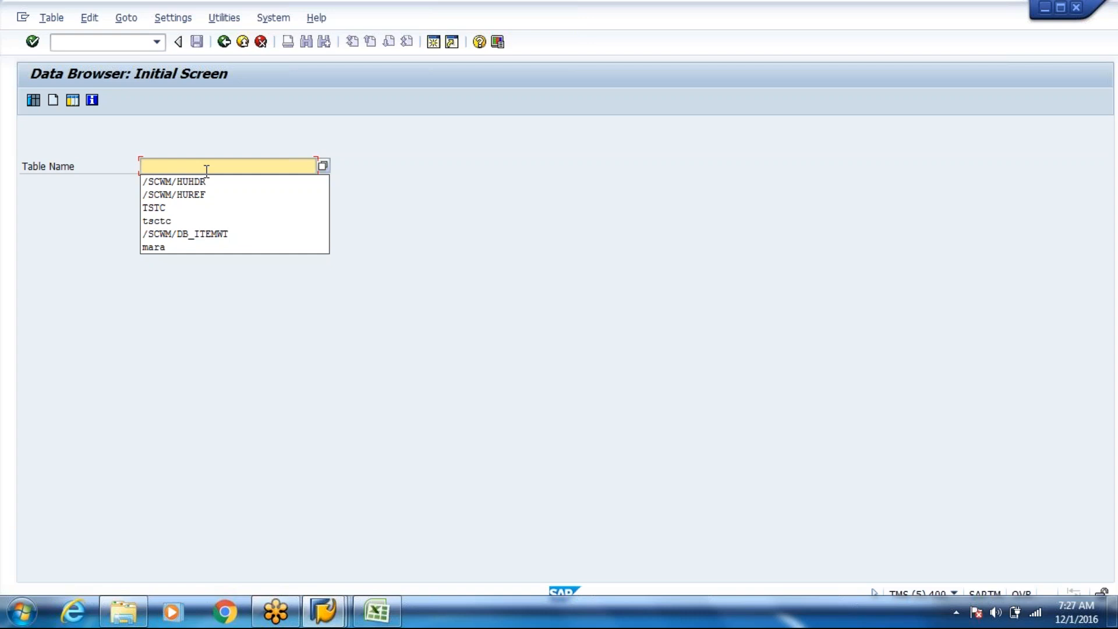
pyautogui.click(187, 196)
pyautogui.press('Return')
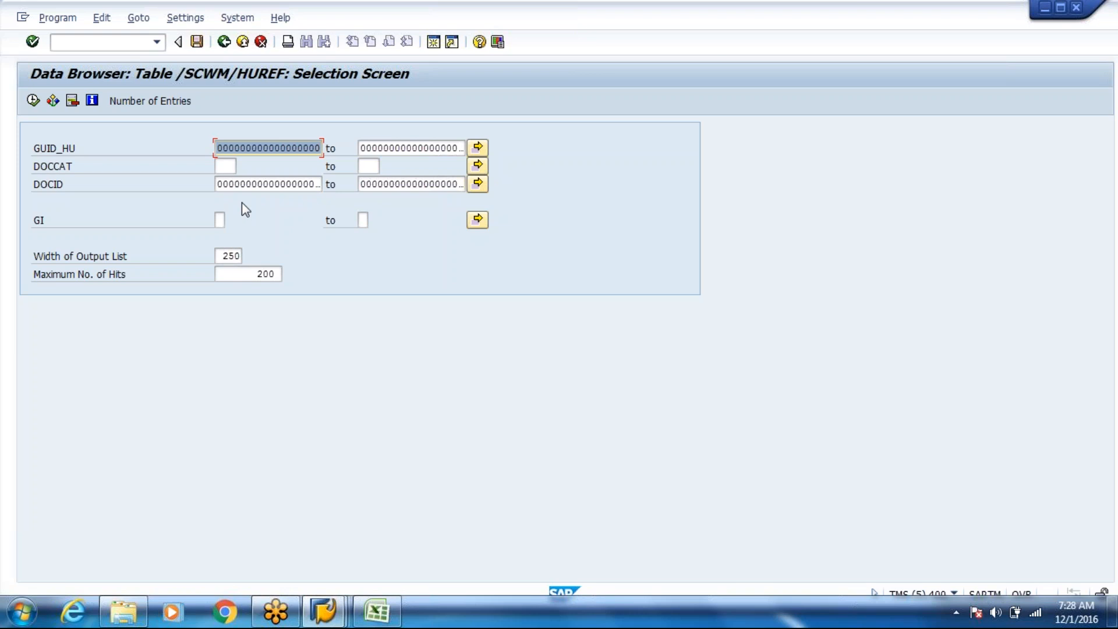
# Step: Leave the Data Browser and close the Master file workbook in Excel without saving changes
pyautogui.click(247, 50)
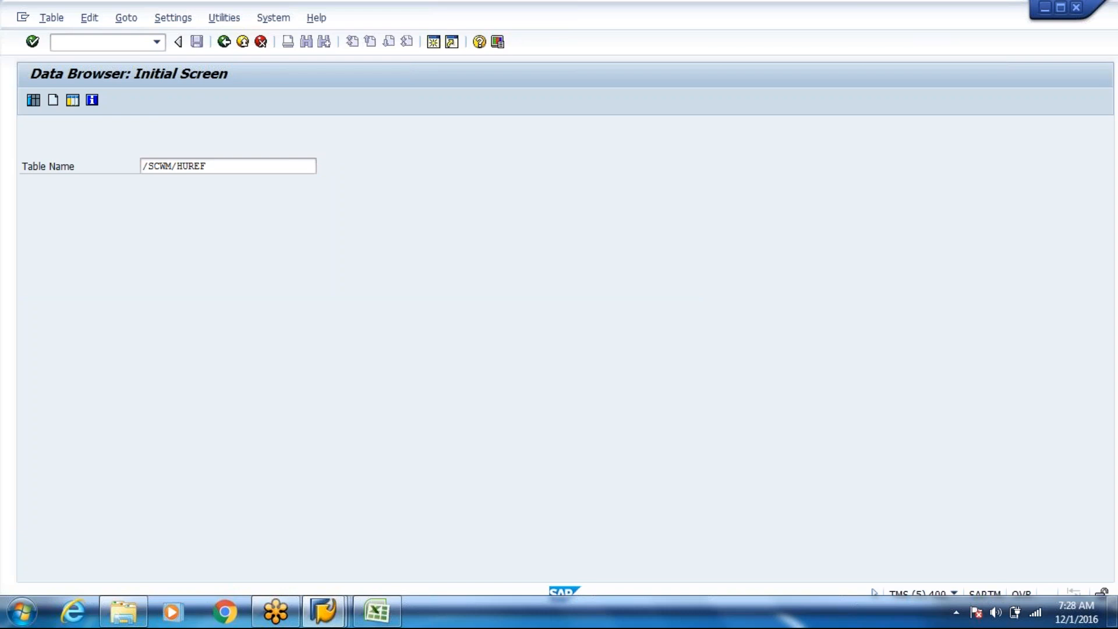
pyautogui.press('F3')
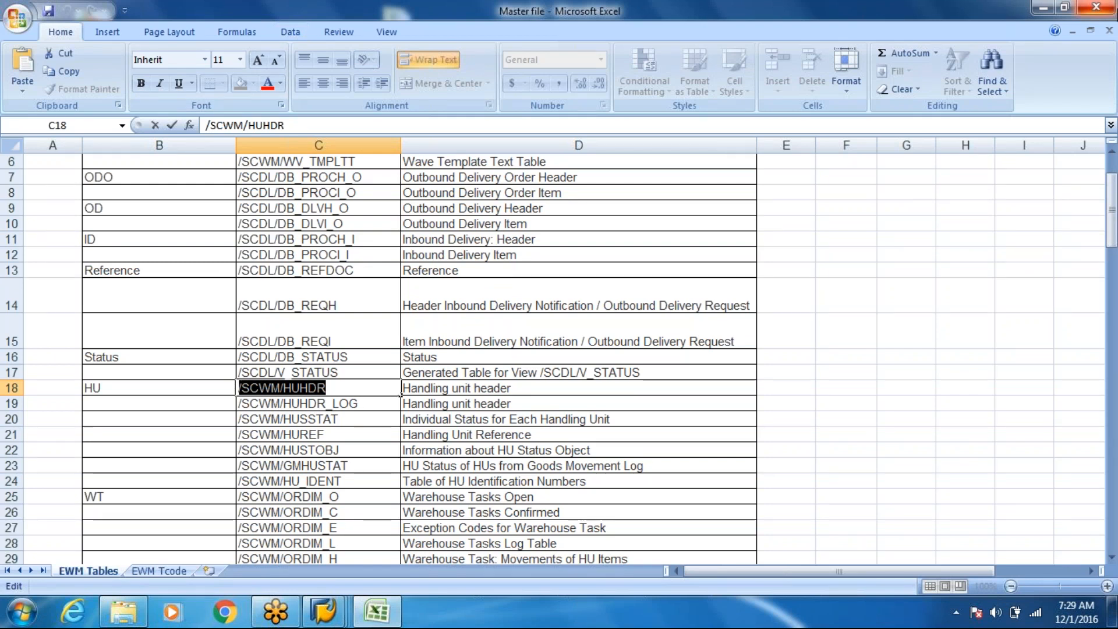
pyautogui.hotkey('alt', 'F4')
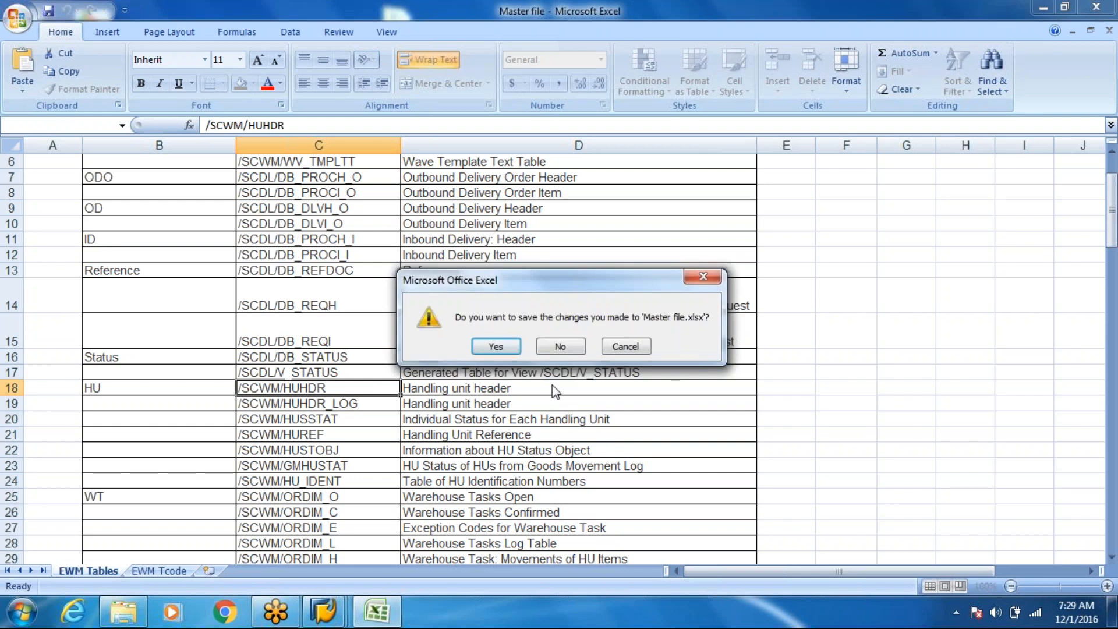
pyautogui.click(560, 346)
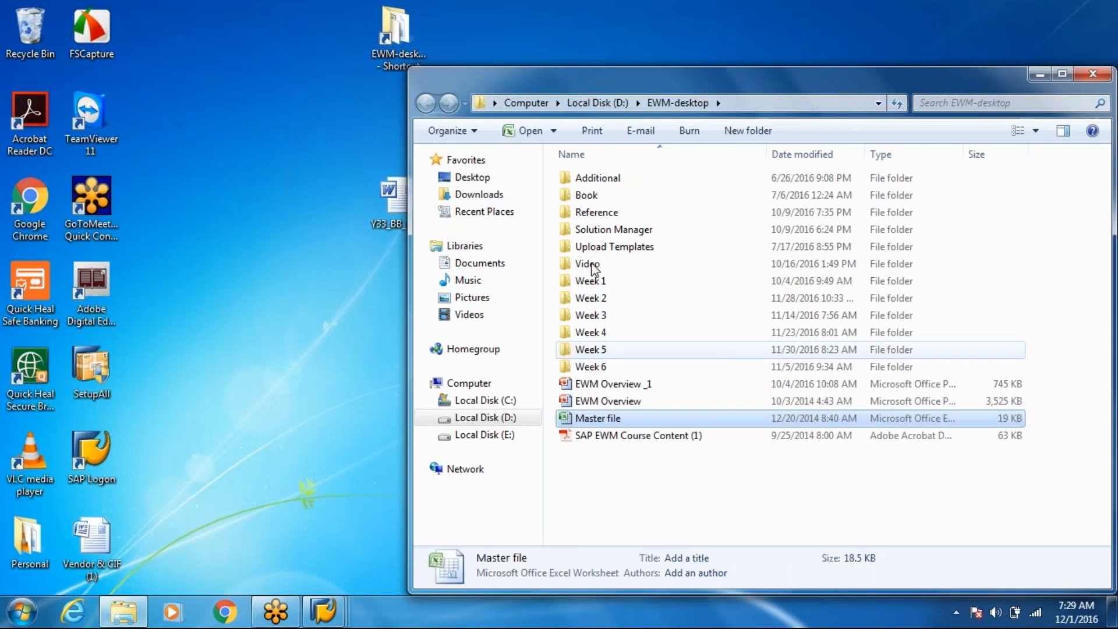
# Step: Maximize the EWM-desktop folder window and open the Week 5 presentation from the Week 5 folder
pyautogui.doubleClick(638, 85)
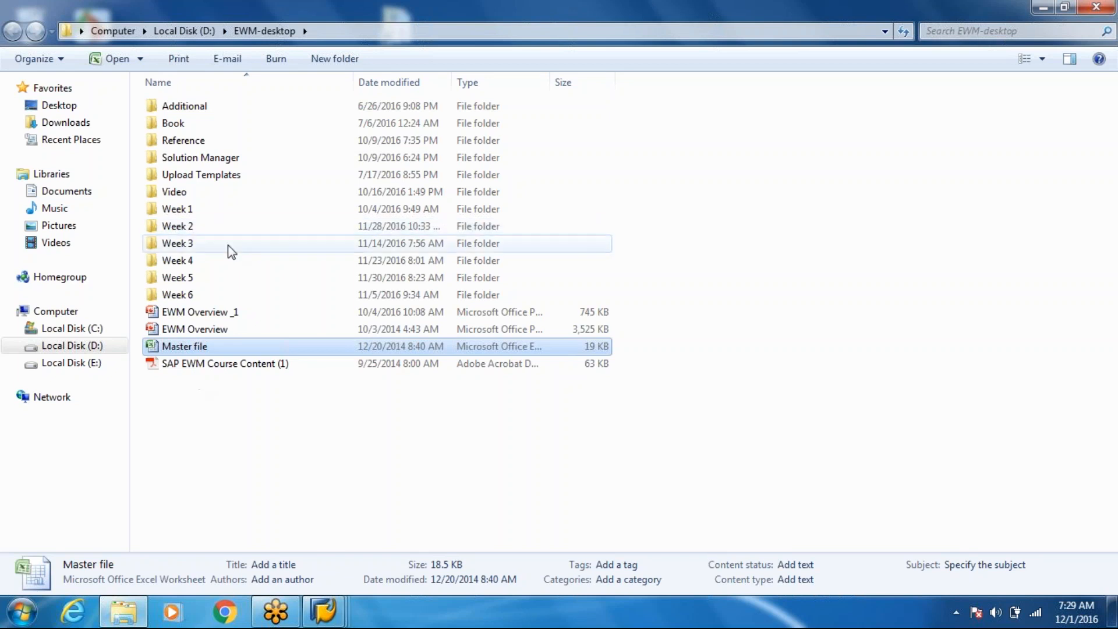
pyautogui.doubleClick(193, 279)
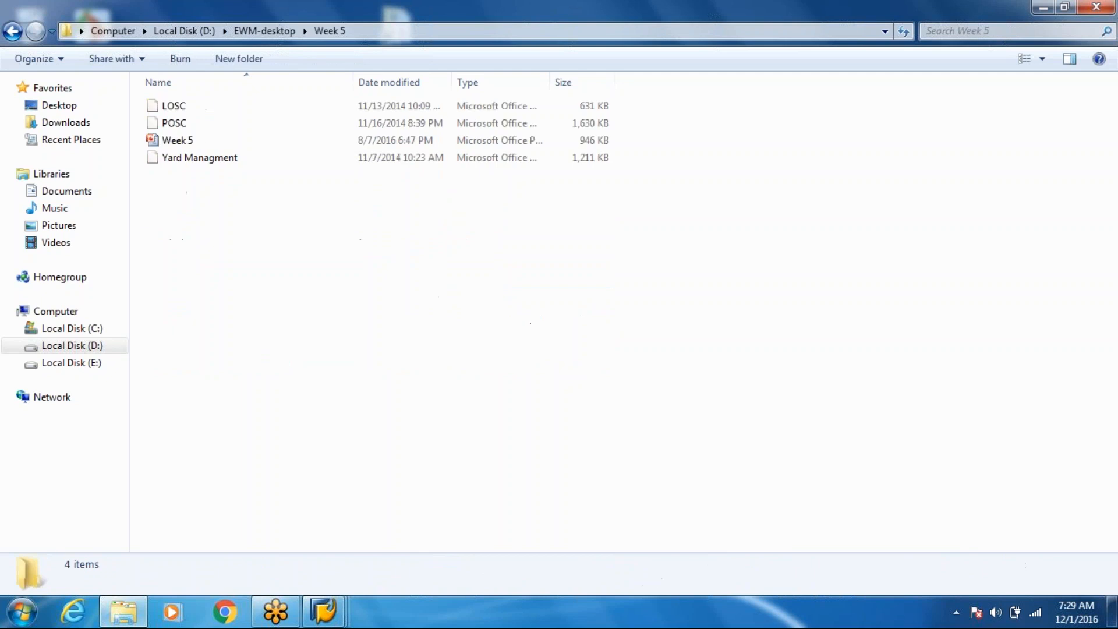
pyautogui.doubleClick(189, 142)
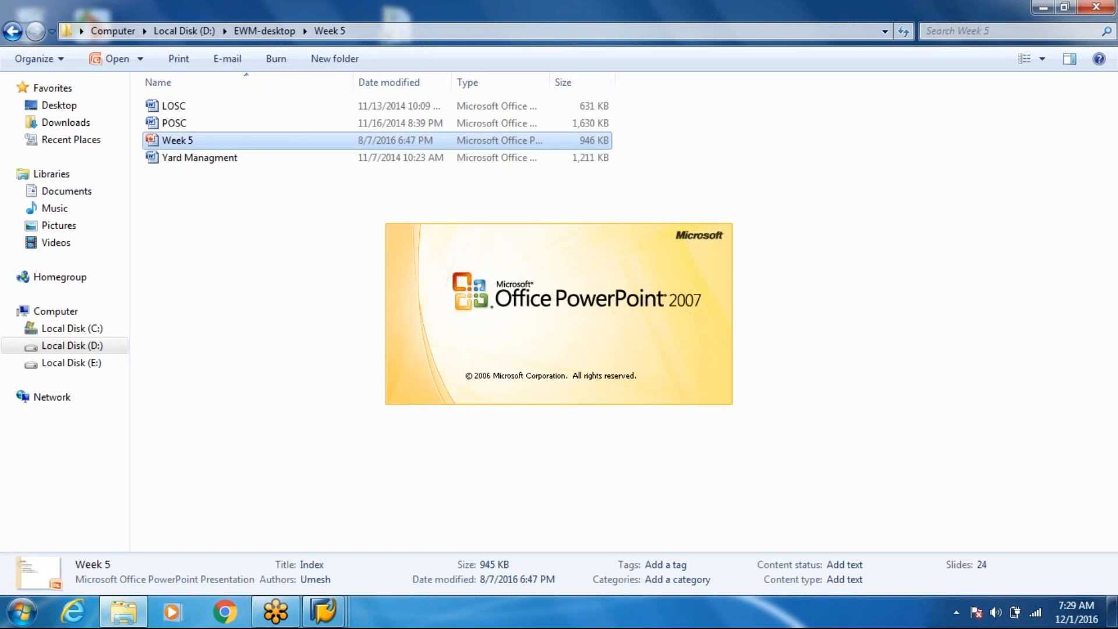
# Step: View the Configuration setup slides 16 and 15 on storage process steps and definitions
pyautogui.scroll(-10, 119, 311)
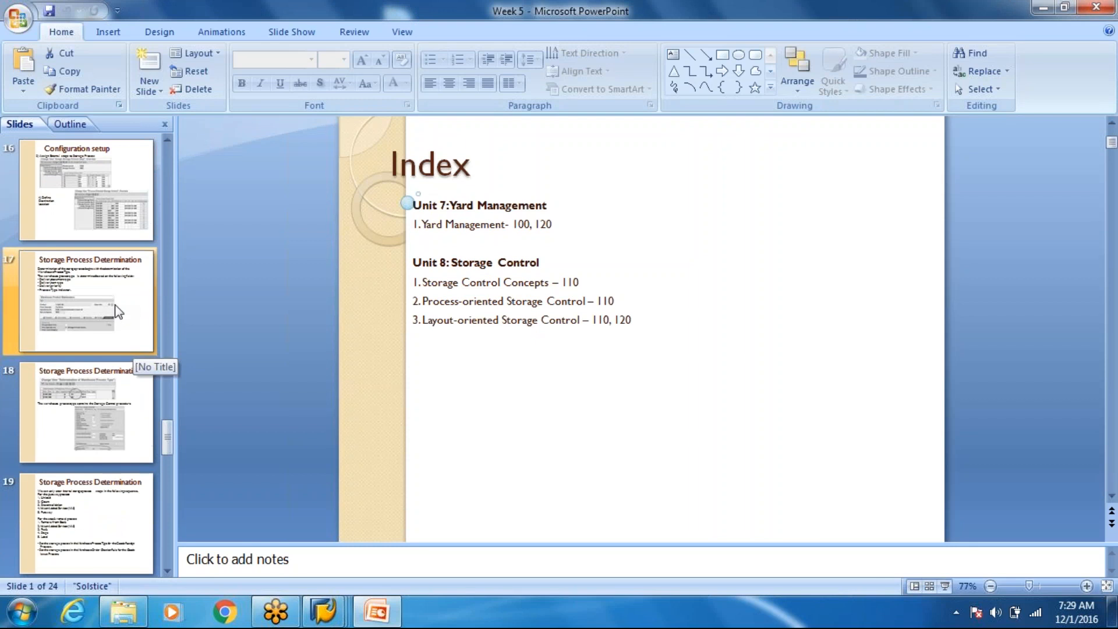
pyautogui.click(111, 175)
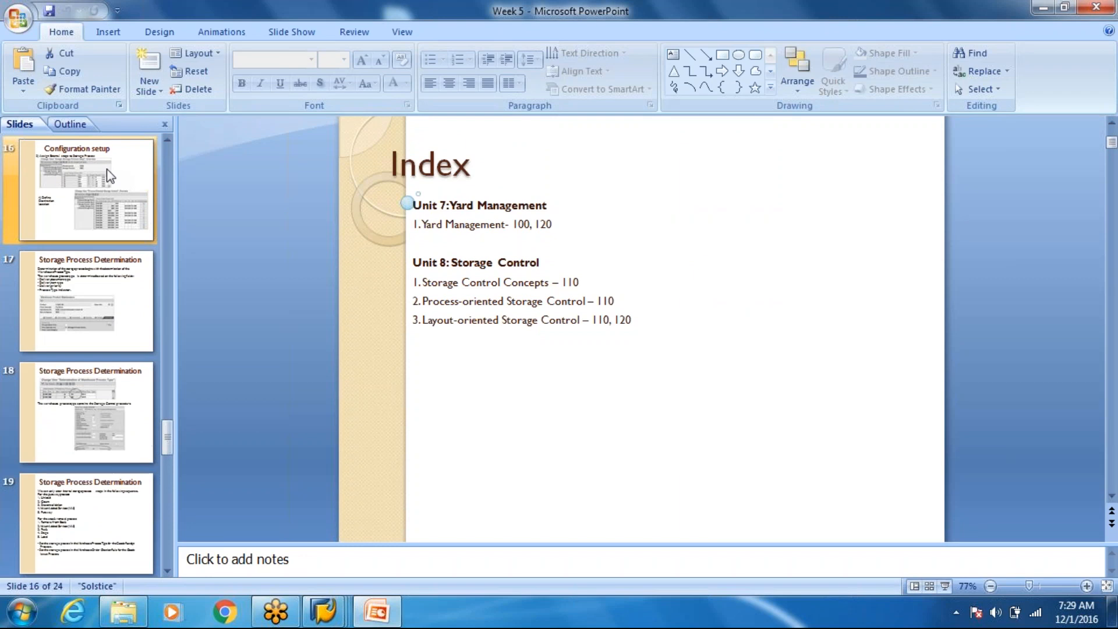
pyautogui.scroll(2, 149, 162)
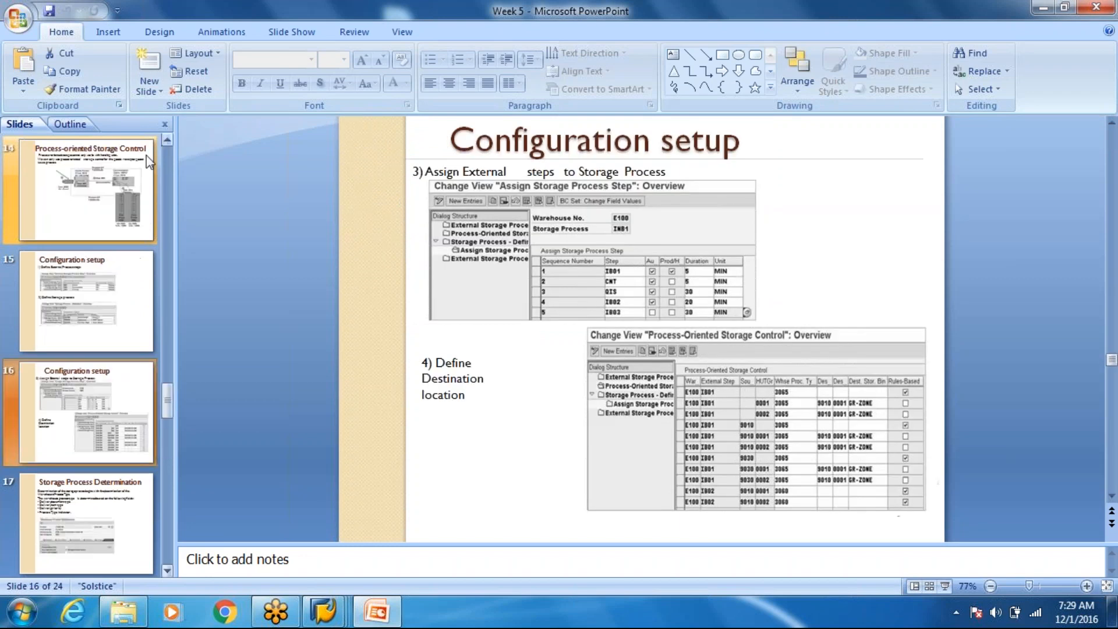
pyautogui.click(58, 317)
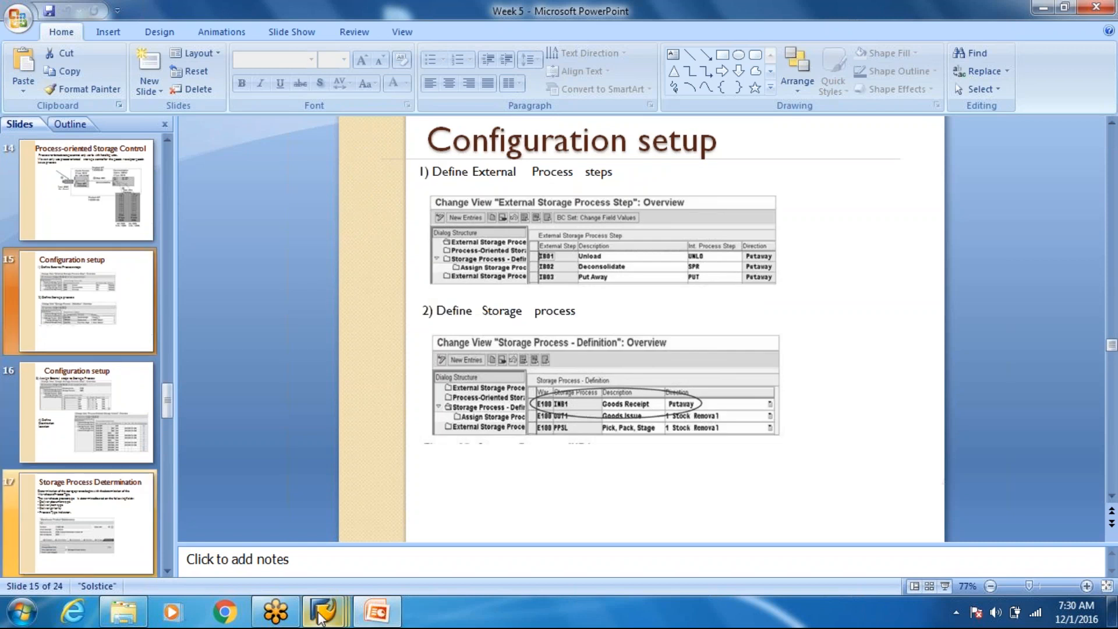
# Step: Switch to the SAP session showing Maintain Outb. Deliv. Order for warehouse WH80 with delivery order 11391
pyautogui.moveTo(320, 619)
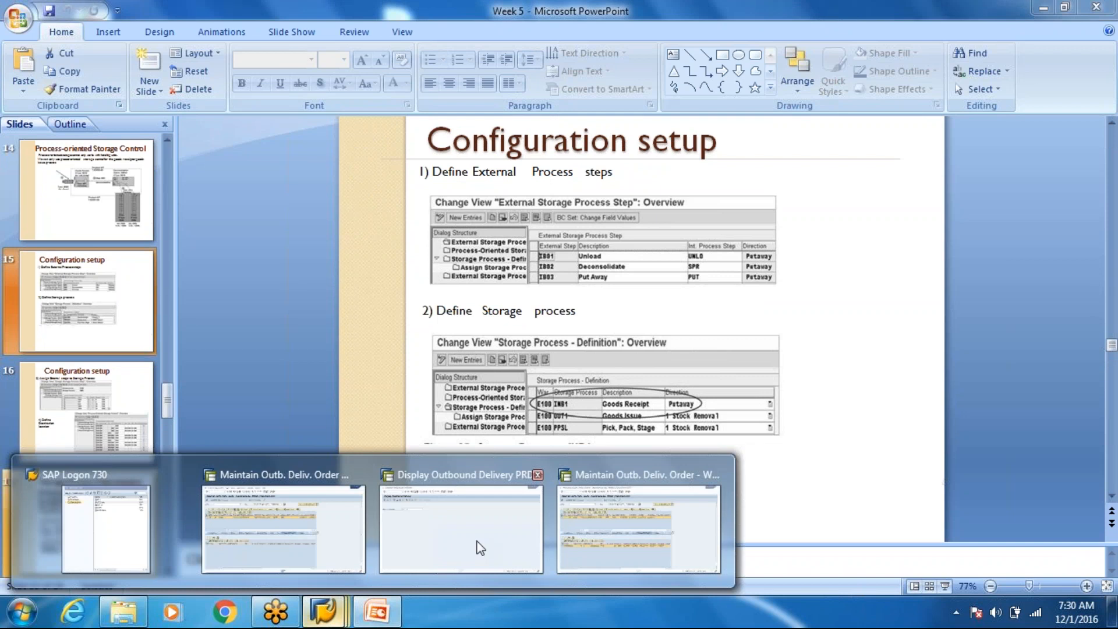
pyautogui.moveTo(347, 561)
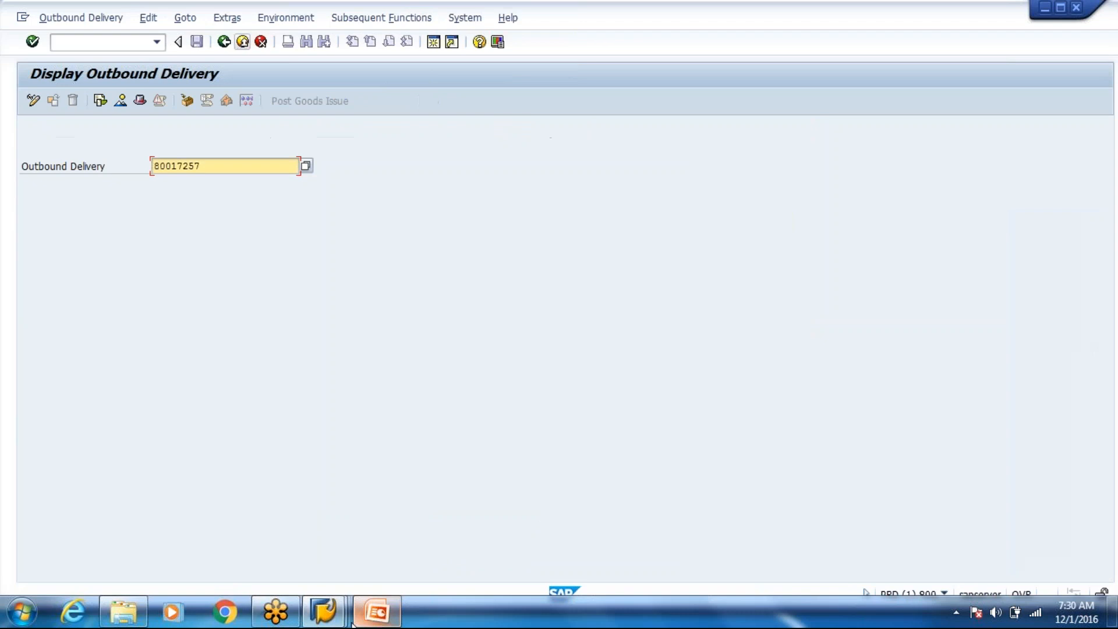
pyautogui.click(348, 618)
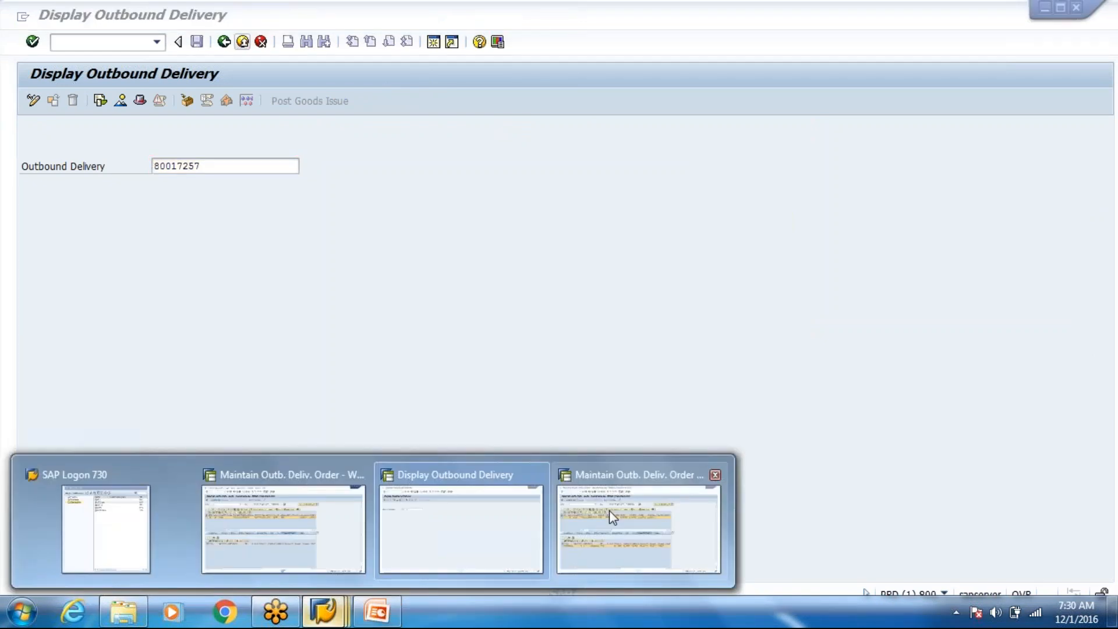
pyautogui.click(609, 510)
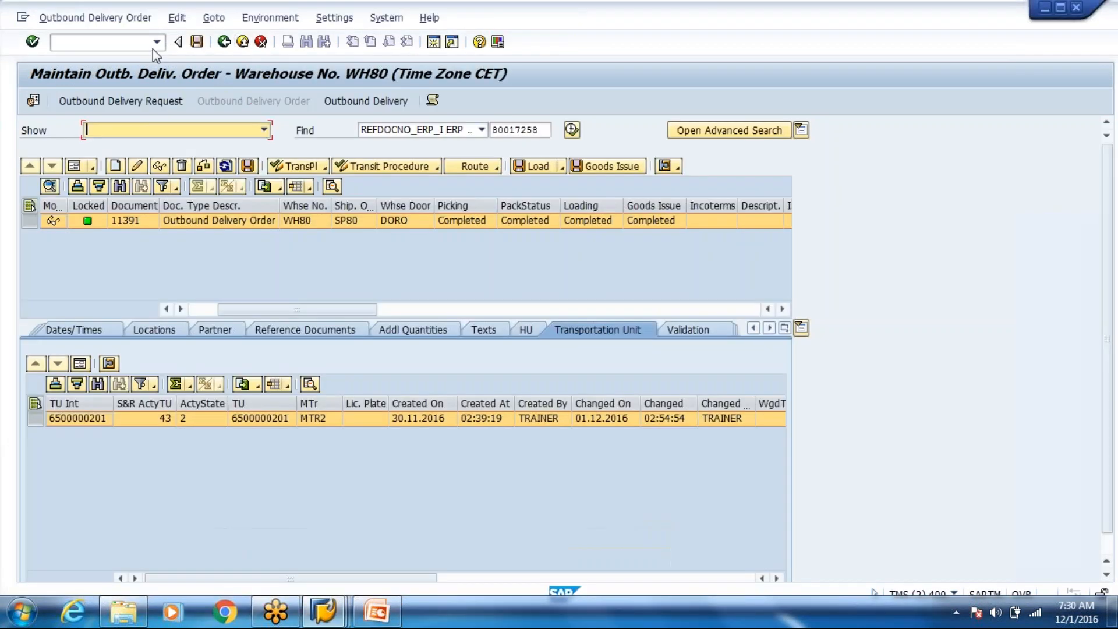
# Step: Run transaction /nspro and open the SAP Reference IMG
pyautogui.click(154, 45)
pyautogui.click(68, 125)
pyautogui.click(64, 42)
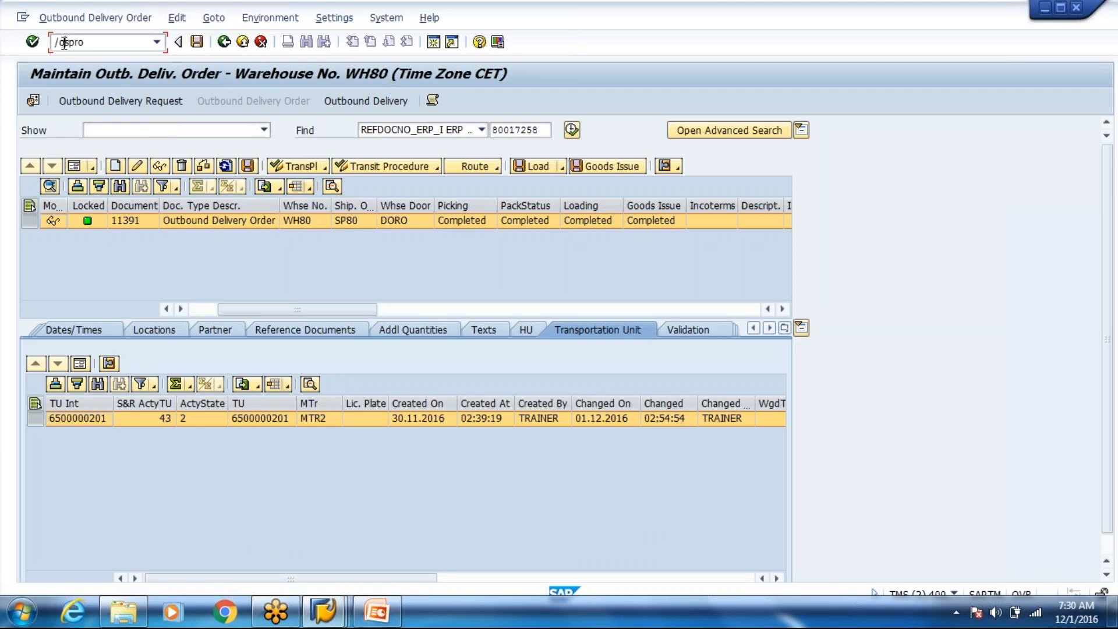
pyautogui.press('BackSpace')
pyautogui.write('n')
pyautogui.press('Return')
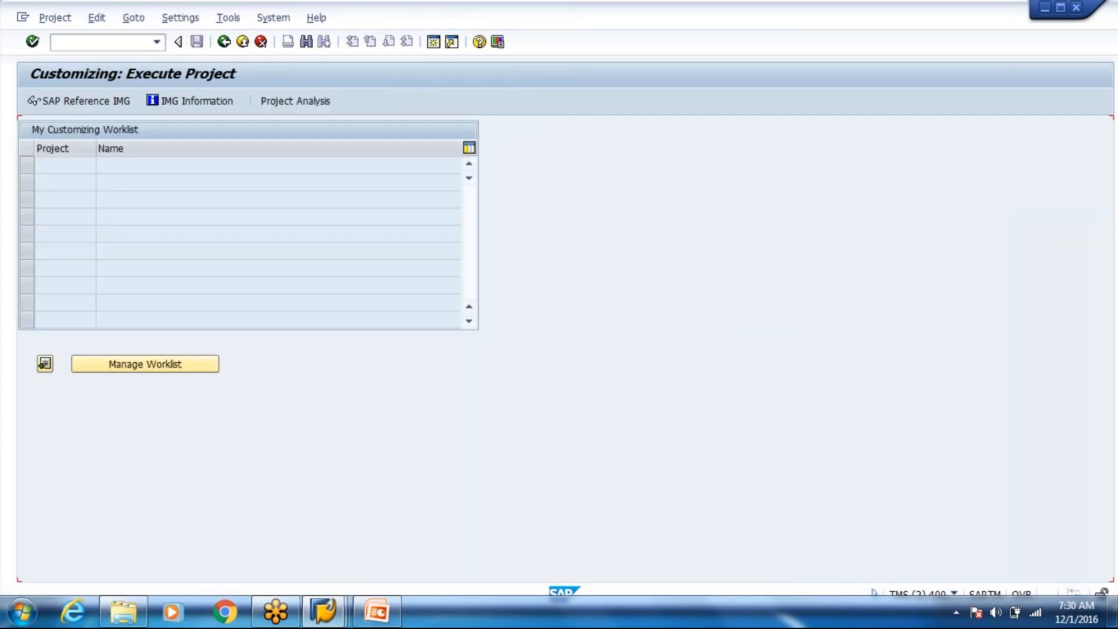
pyautogui.click(88, 107)
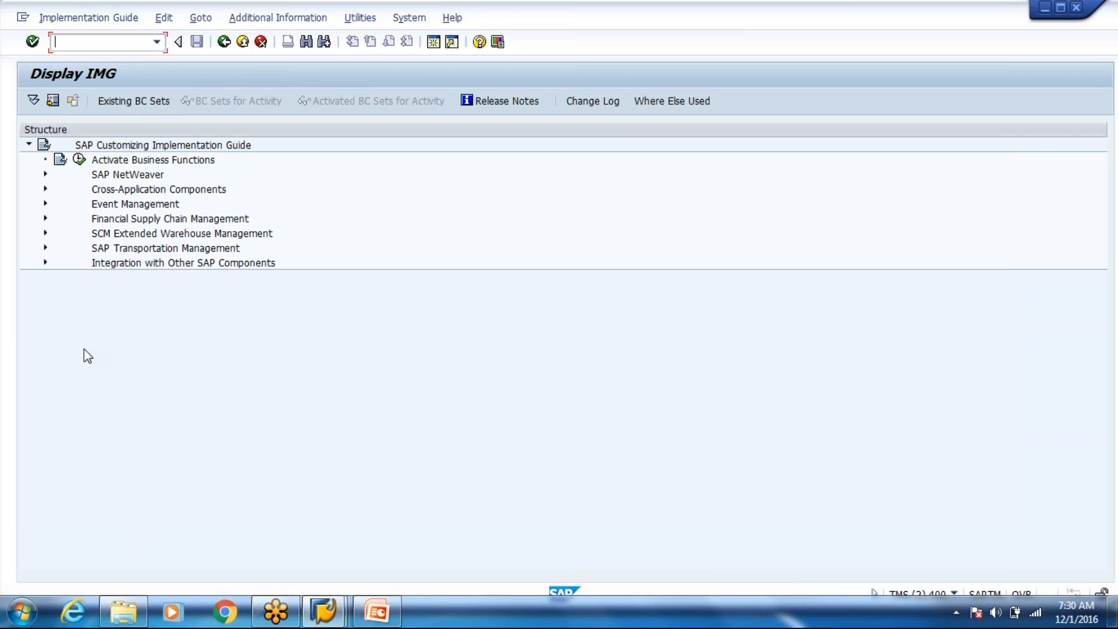
# Step: Open the Define Process-Oriented Storage Control activity under Extended Warehouse Management, Cross-Process Settings, Warehouse Task
pyautogui.click(45, 233)
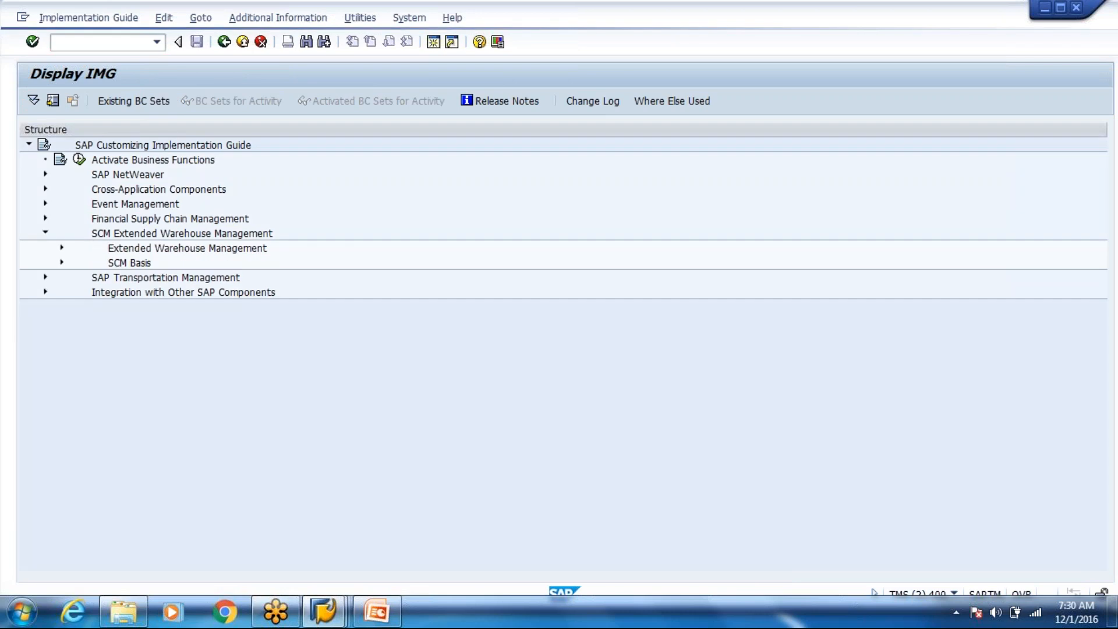
pyautogui.click(62, 248)
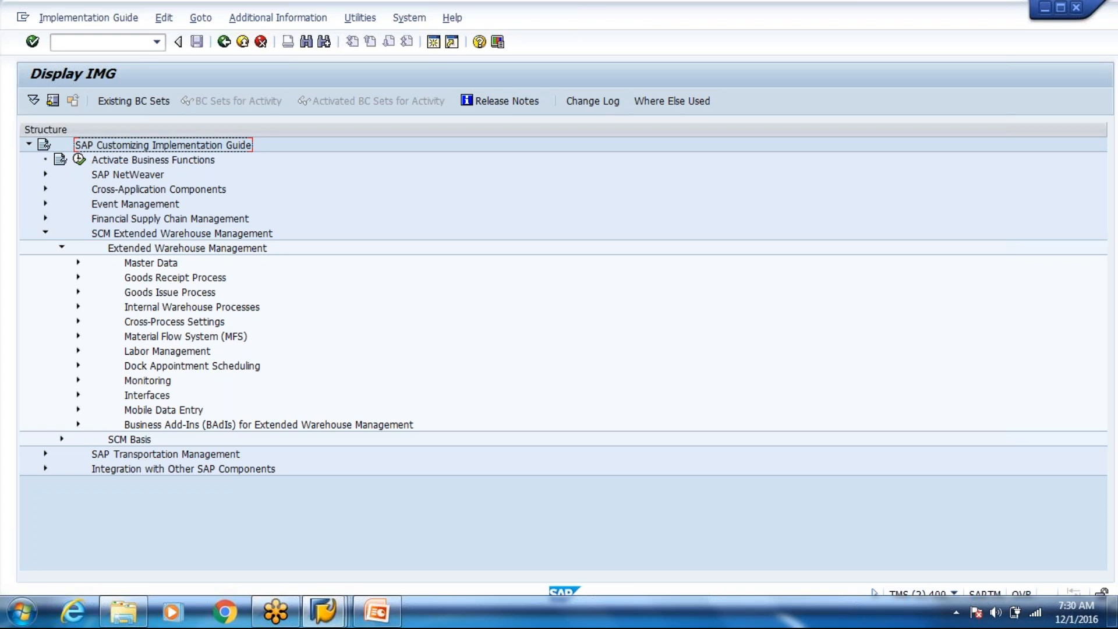
pyautogui.click(79, 320)
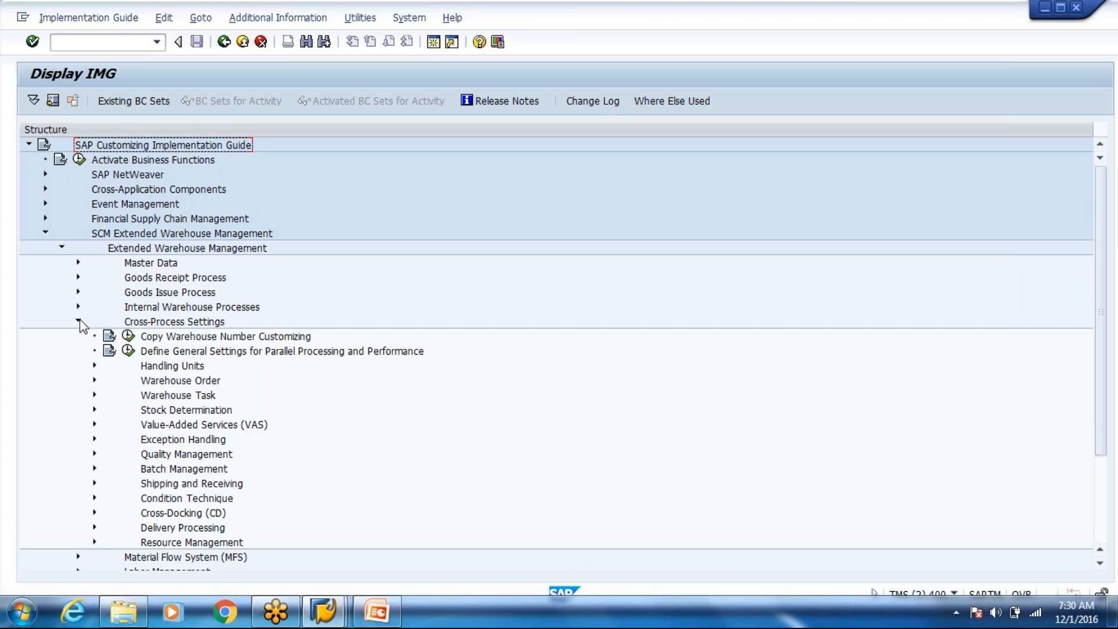
pyautogui.click(94, 395)
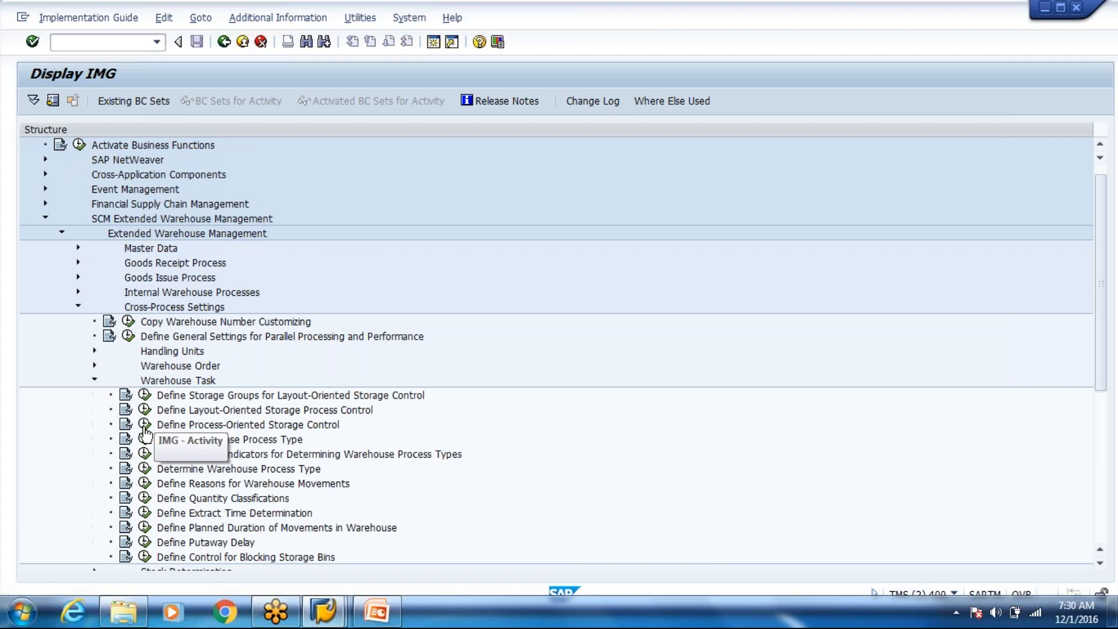
pyautogui.click(145, 428)
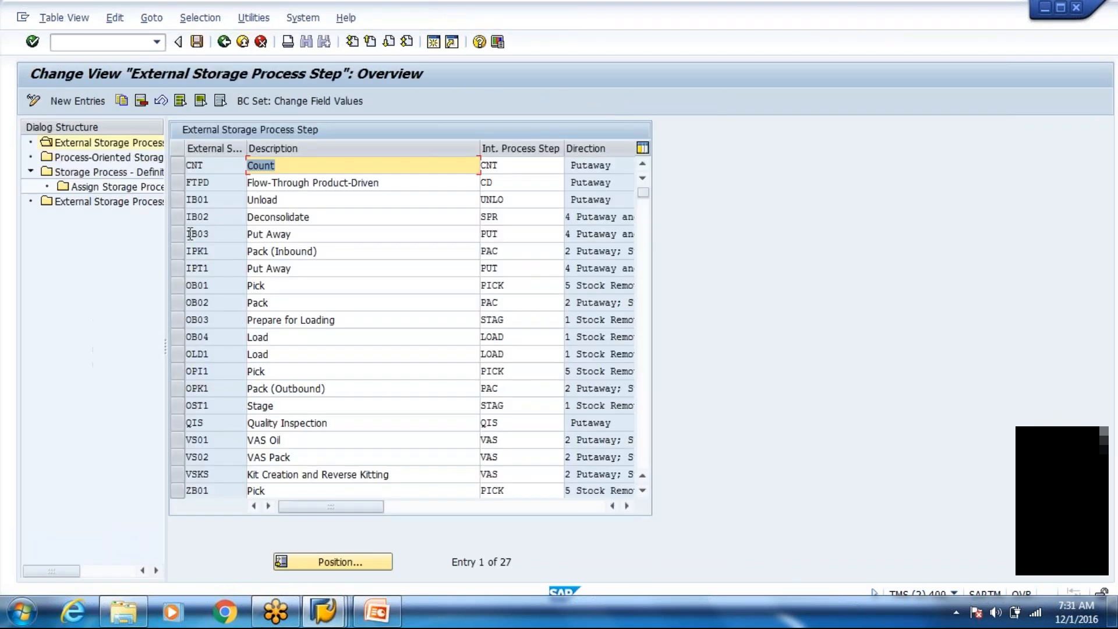
# Step: Display the Storage Process - Definition entries positioned at warehouse number WH80
pyautogui.doubleClick(128, 173)
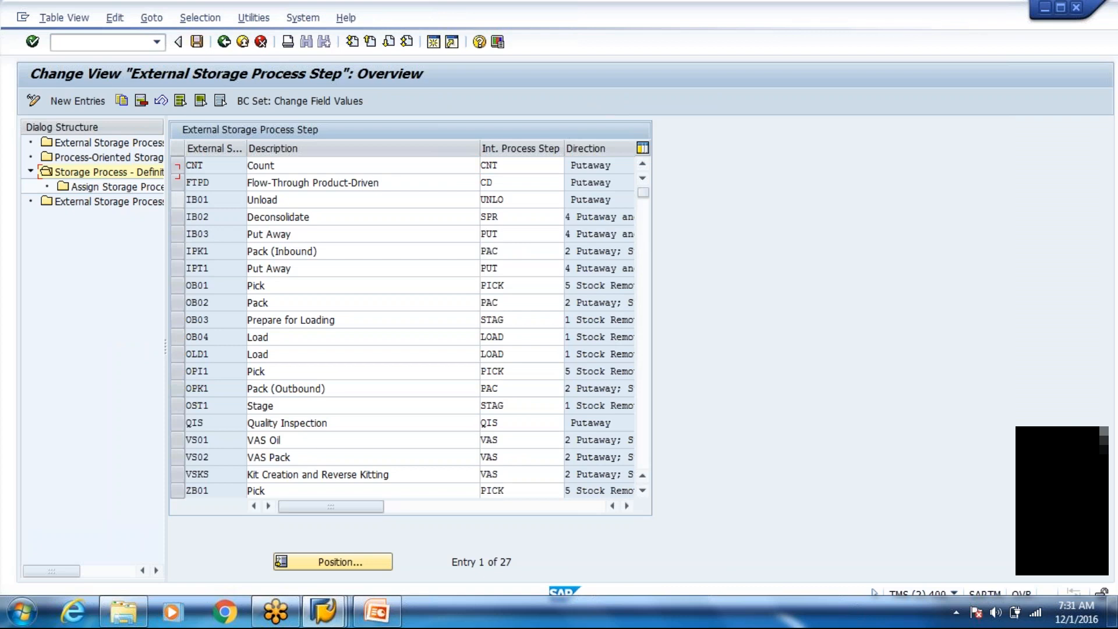
pyautogui.click(333, 562)
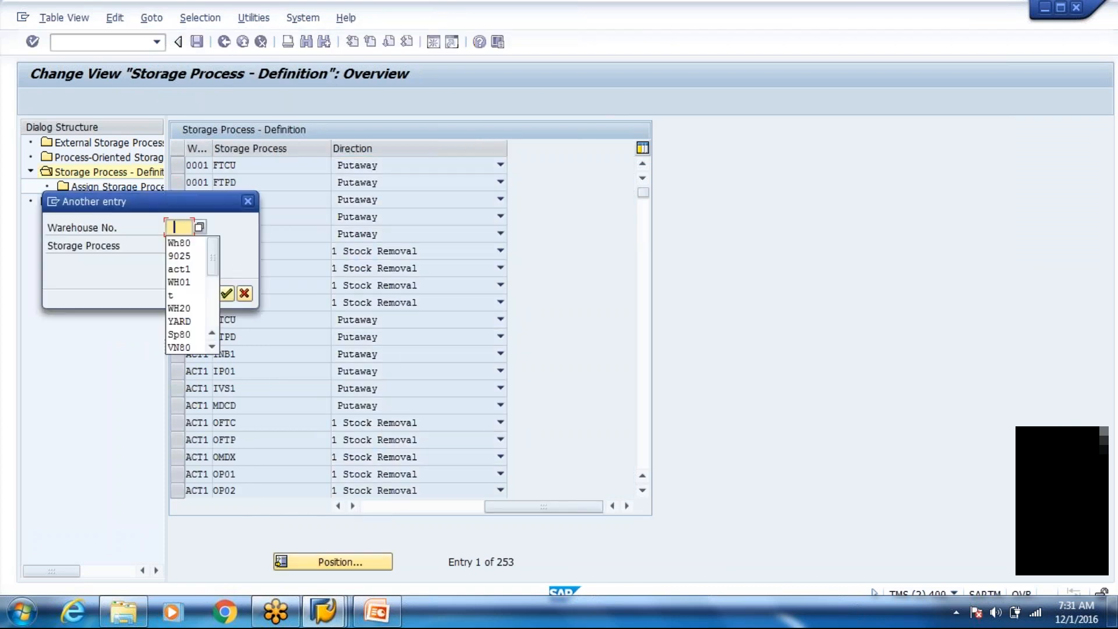
pyautogui.write('Wh80')
pyautogui.press('Return')
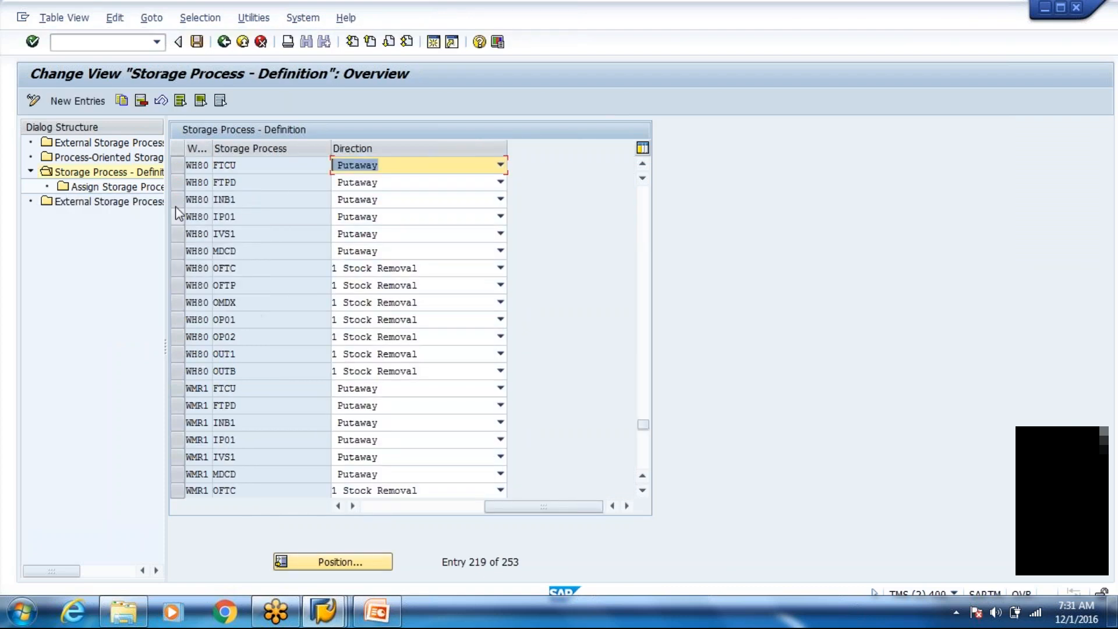
# Step: View the storage process steps assigned to process INB1 in WH80 and return to the storage process definitions
pyautogui.click(176, 203)
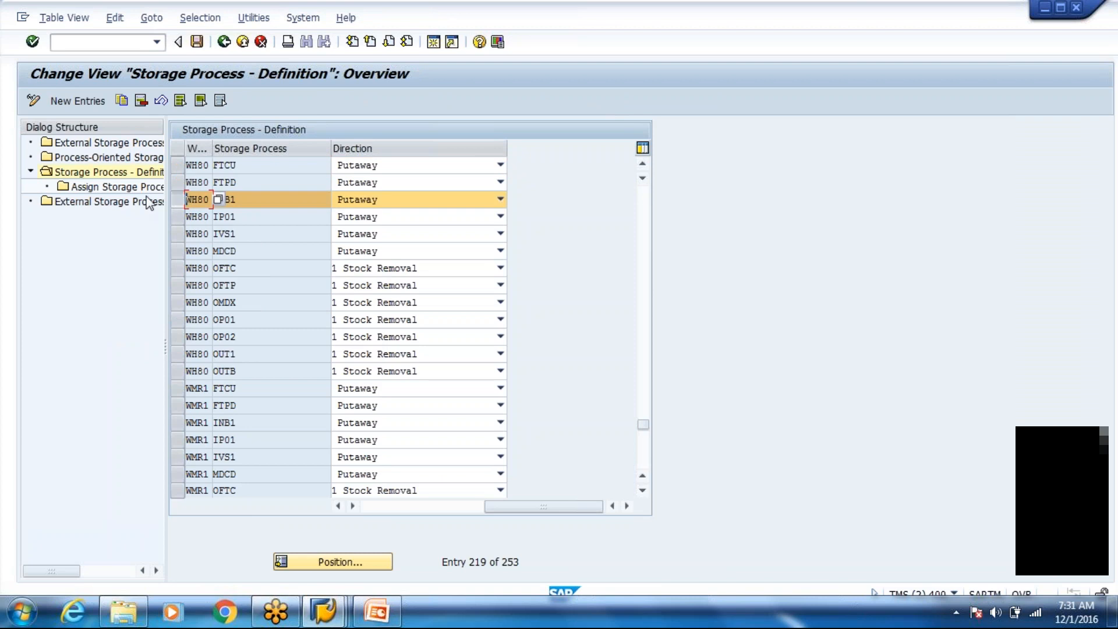
pyautogui.doubleClick(107, 188)
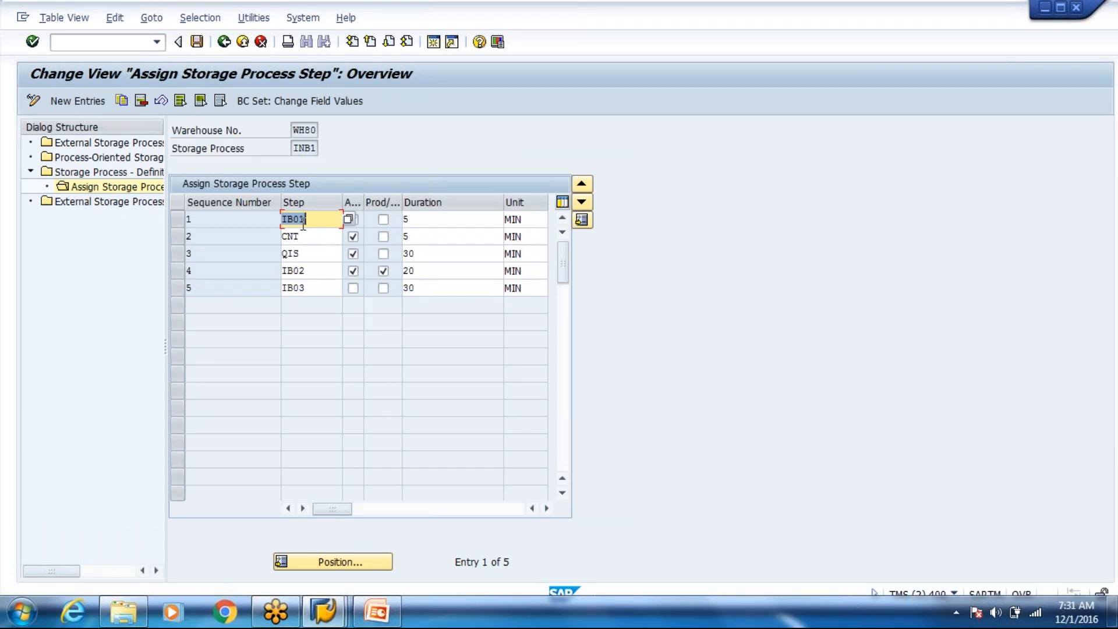
pyautogui.click(313, 287)
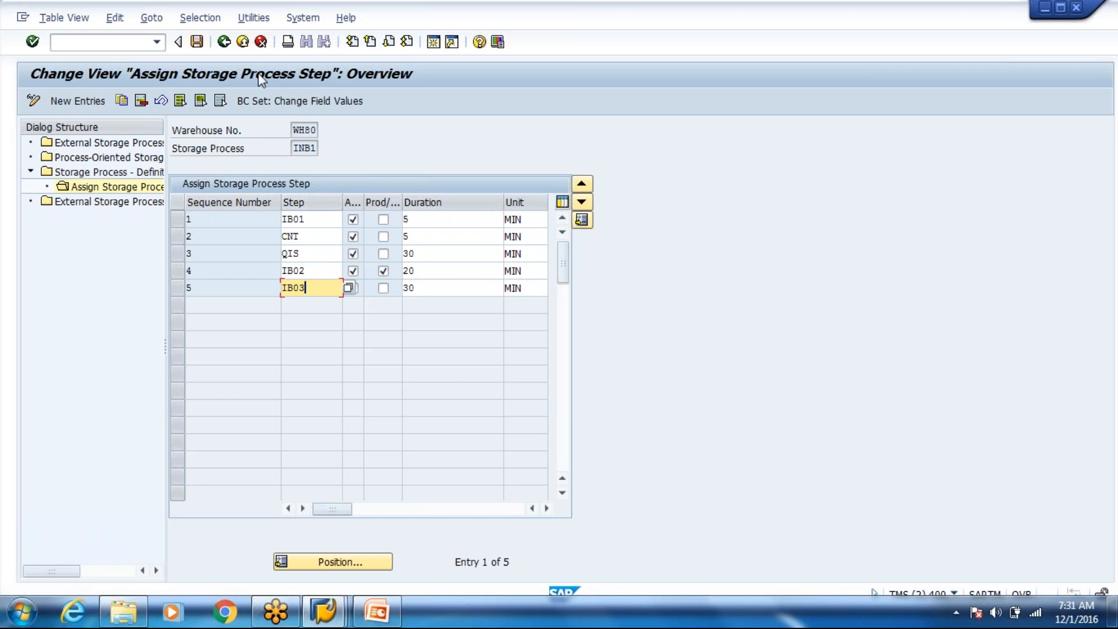
pyautogui.click(224, 45)
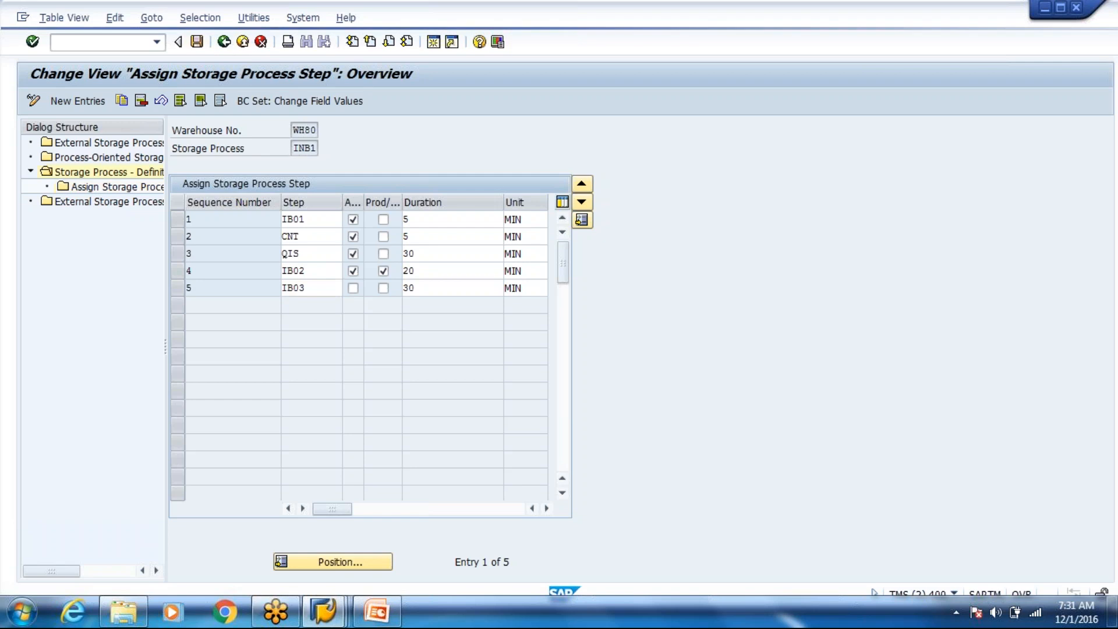
pyautogui.click(342, 621)
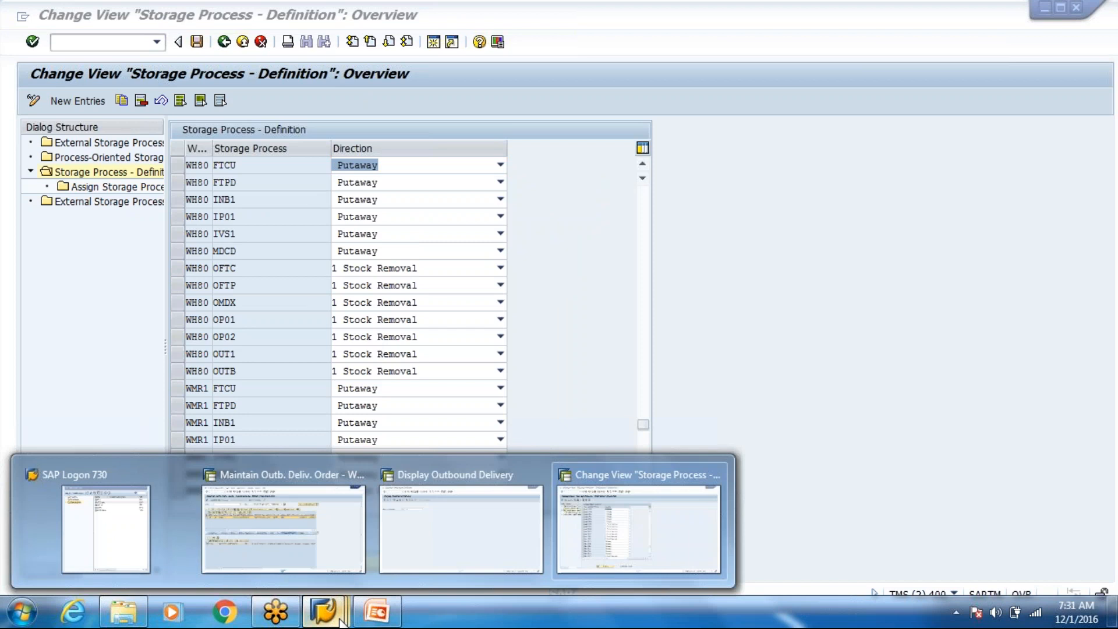
pyautogui.click(639, 527)
pyautogui.click(400, 171)
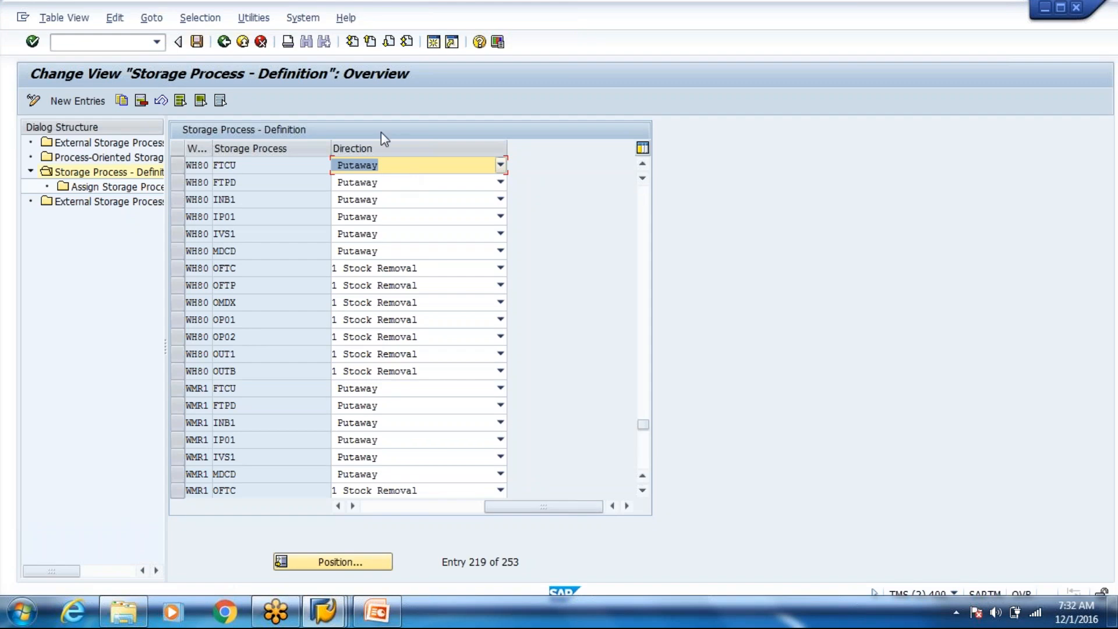
pyautogui.click(198, 40)
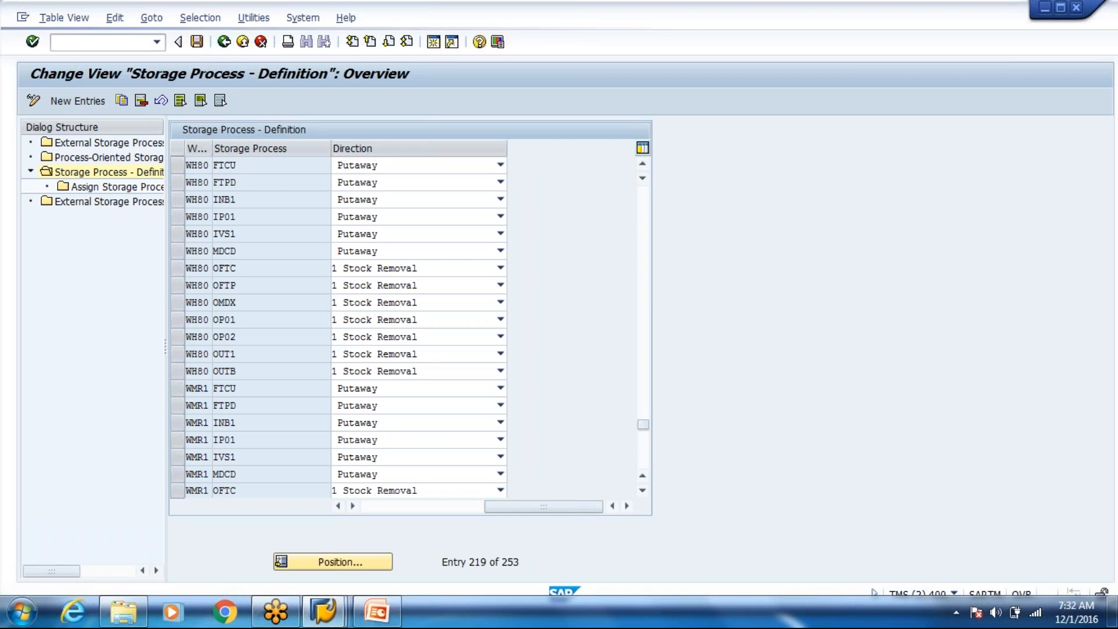
# Step: View the External Storage Process Step and Process-Oriented Storage Control entries and return to the implementation guide
pyautogui.doubleClick(109, 143)
pyautogui.click(125, 159)
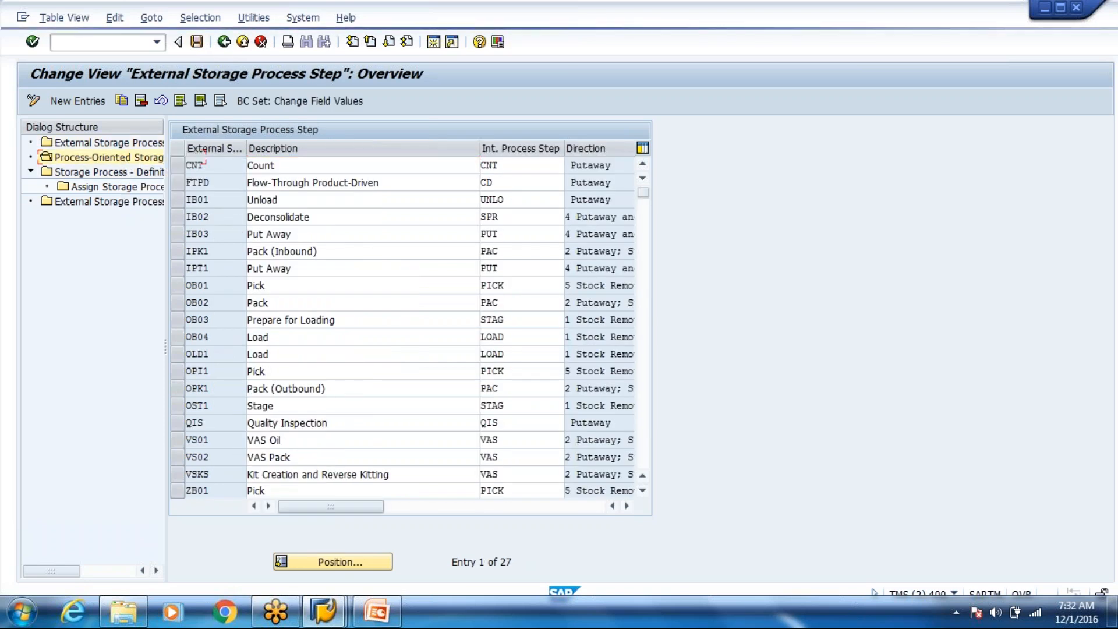
pyautogui.click(179, 234)
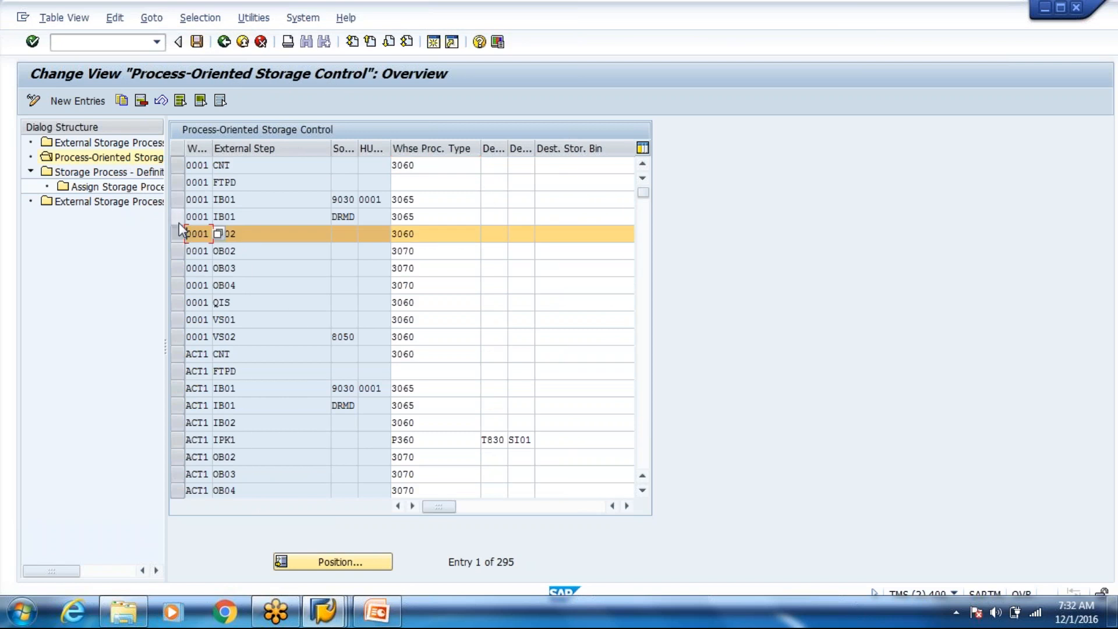
pyautogui.click(179, 222)
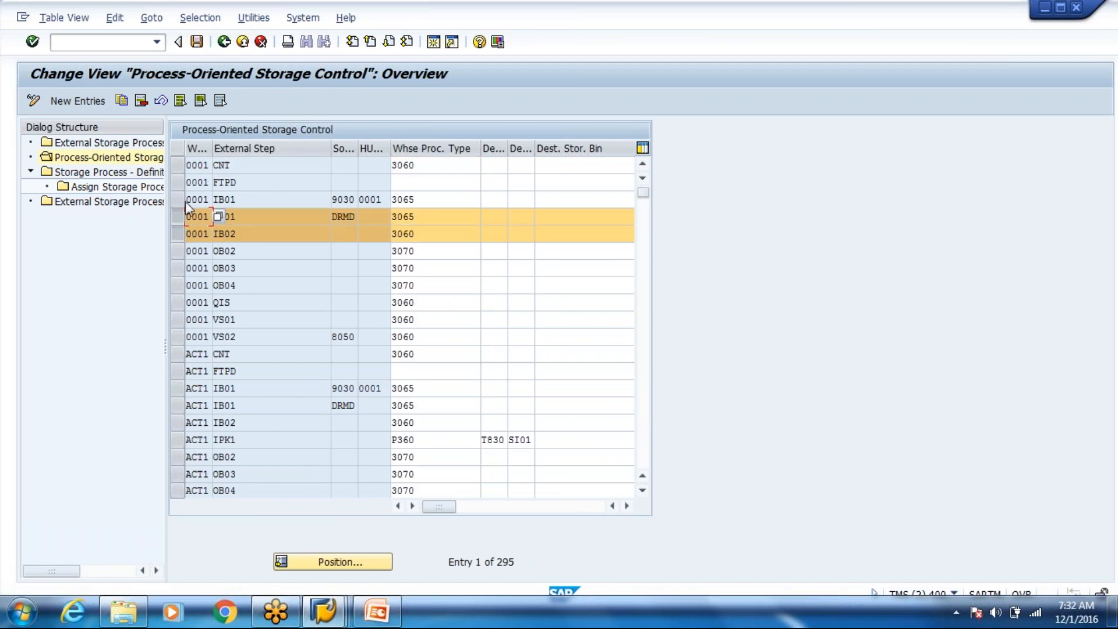
pyautogui.click(257, 223)
pyautogui.click(223, 46)
pyautogui.click(224, 47)
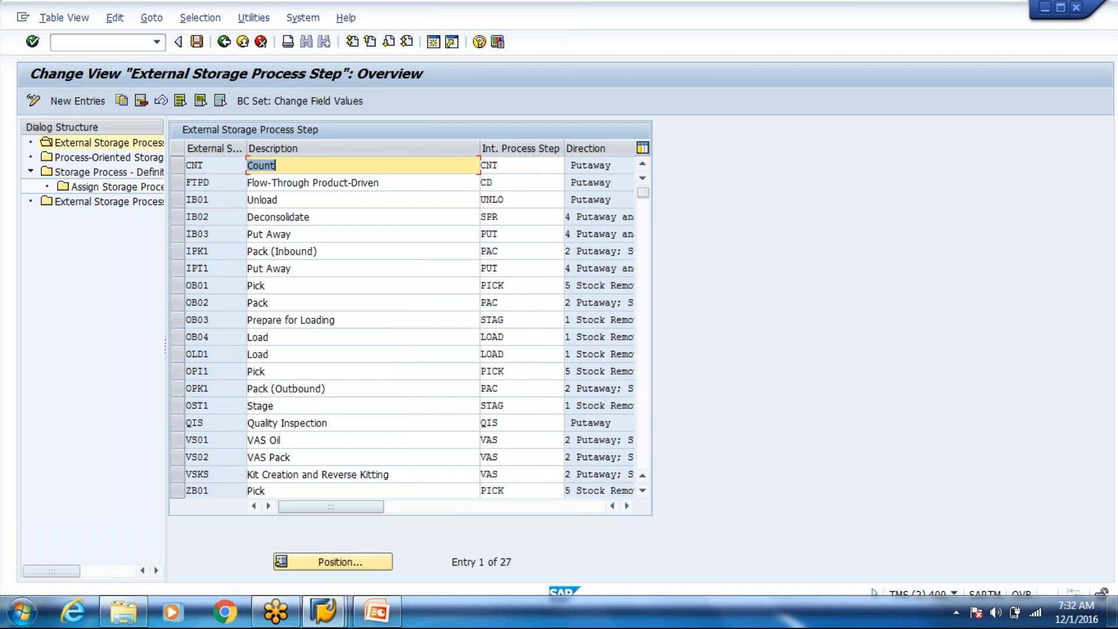
pyautogui.click(223, 44)
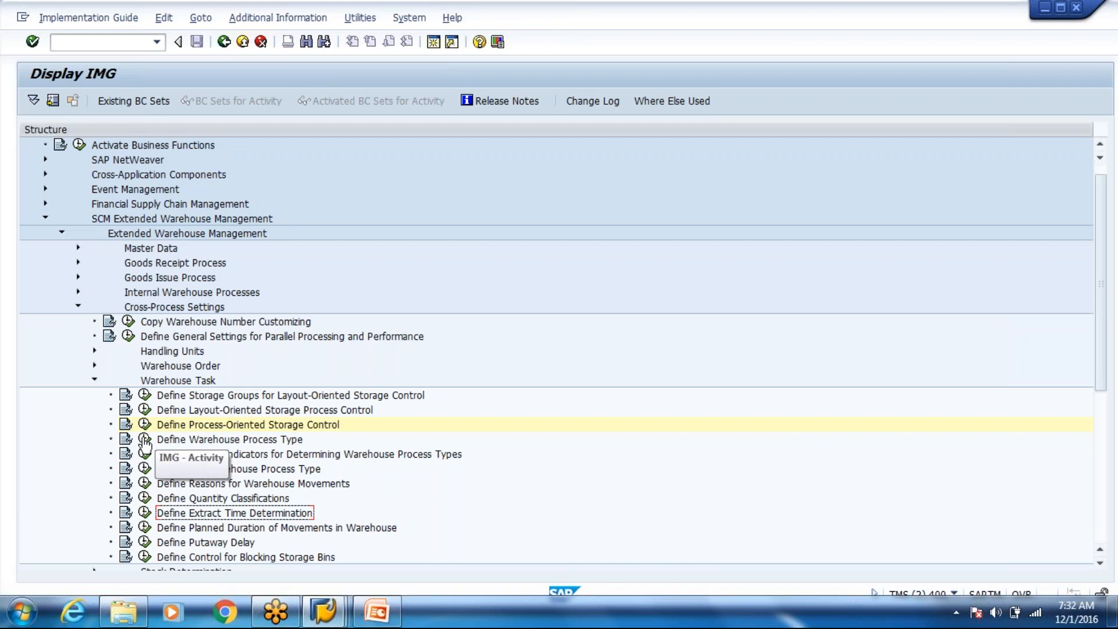
# Step: Open Define Warehouse Process Type and display the details of process type 1011 for warehouse WH80
pyautogui.click(145, 439)
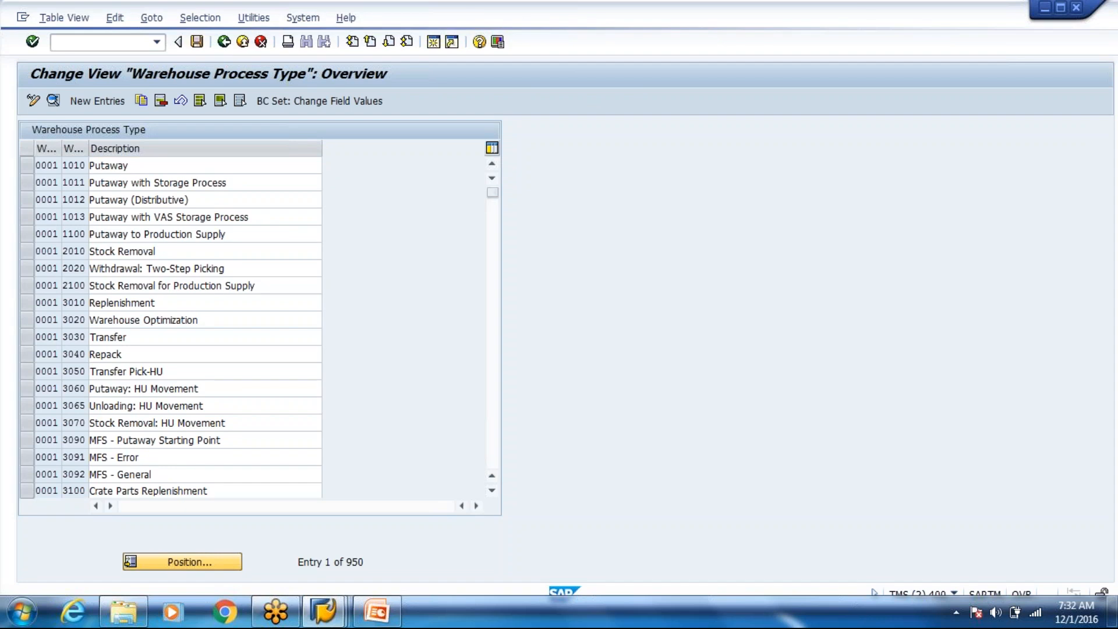
pyautogui.click(183, 562)
pyautogui.write('Wh80')
pyautogui.press('Tab')
pyautogui.write('1010')
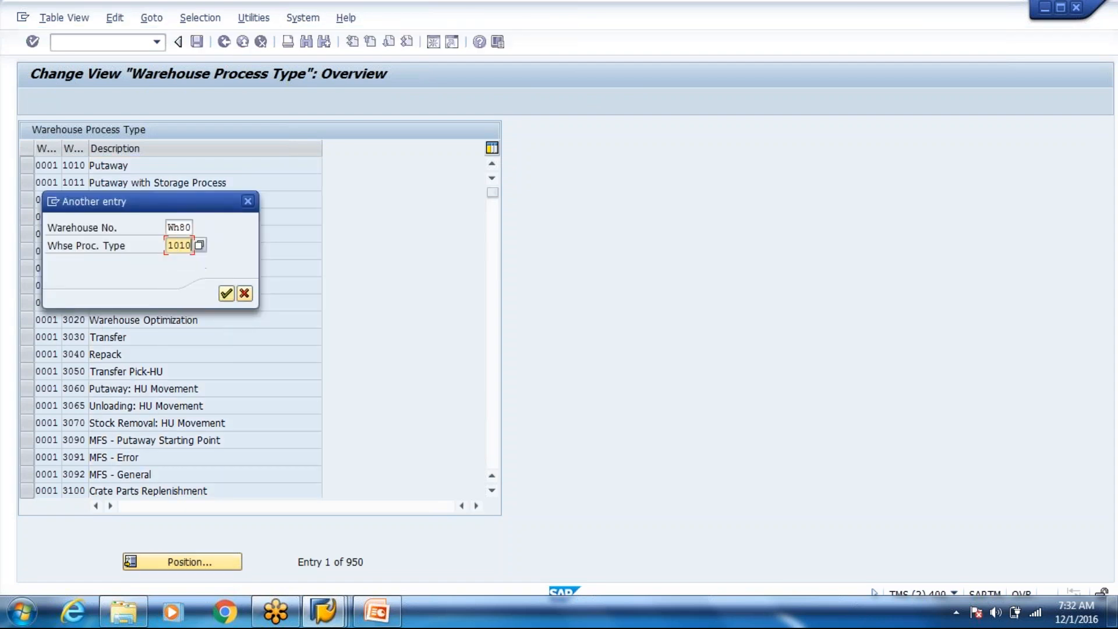
pyautogui.press('BackSpace')
pyautogui.write('11')
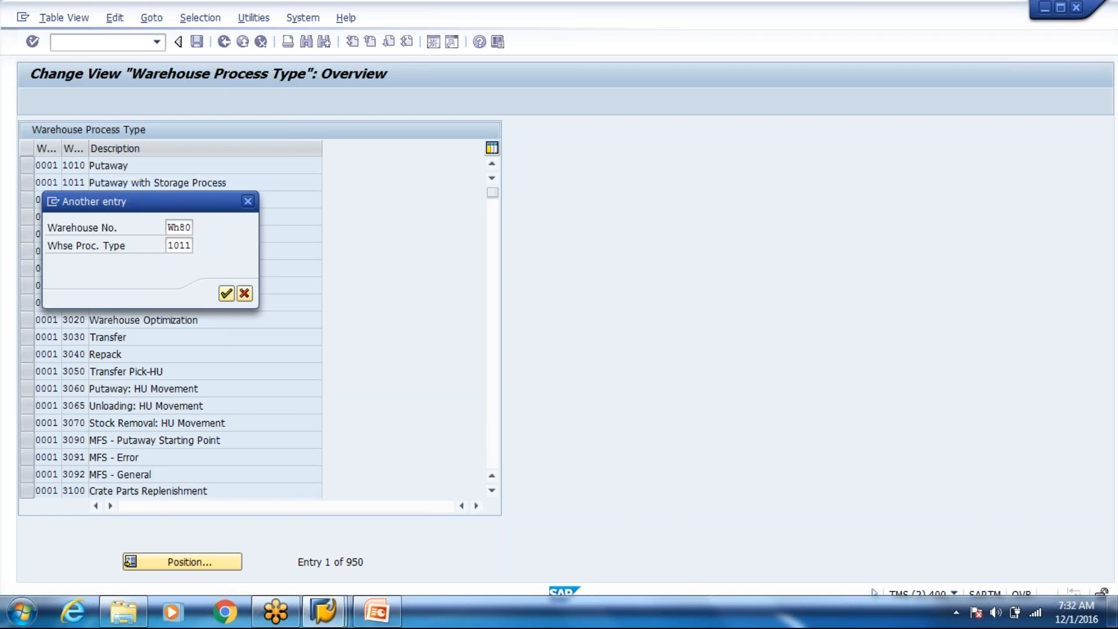
pyautogui.press('Return')
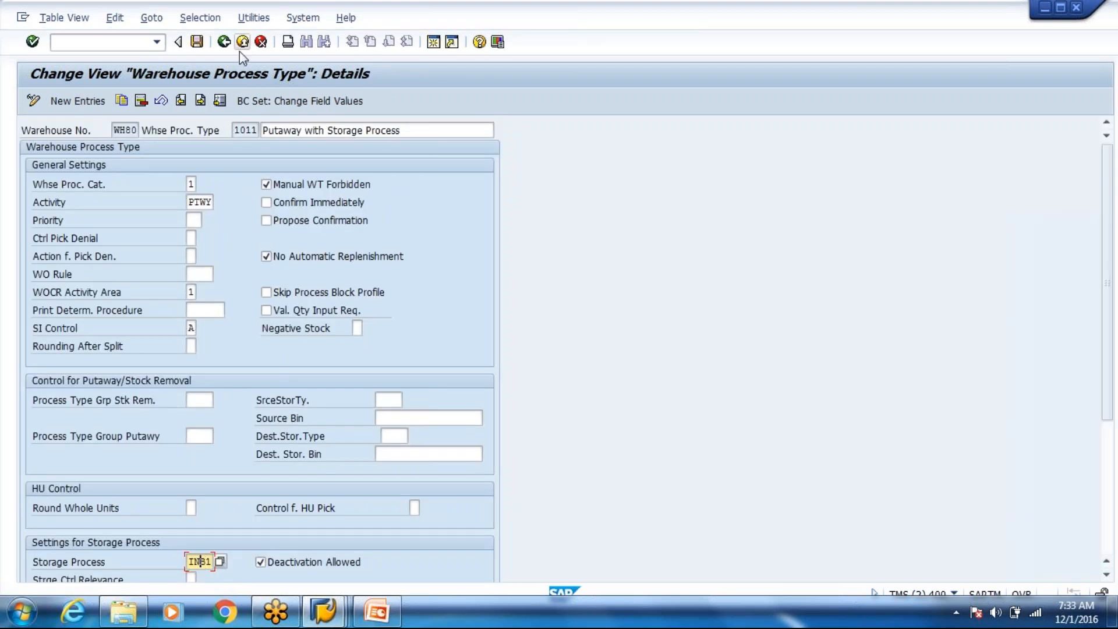
# Step: Leave the process type details, view the control indicators for determining warehouse process types, and return to the implementation guide
pyautogui.click(241, 47)
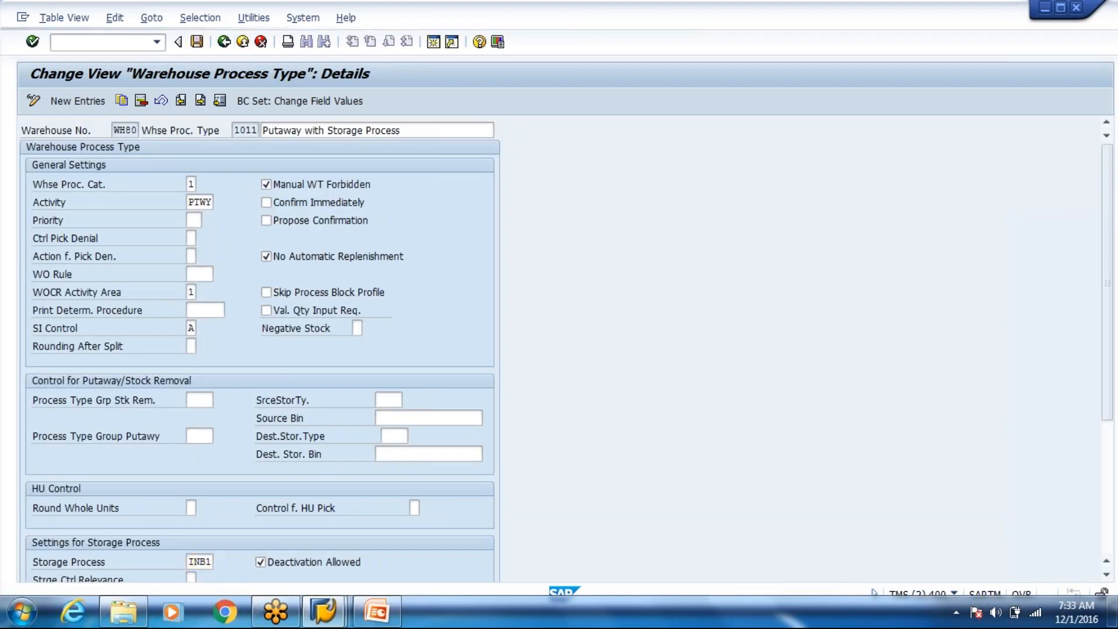
pyautogui.click(224, 45)
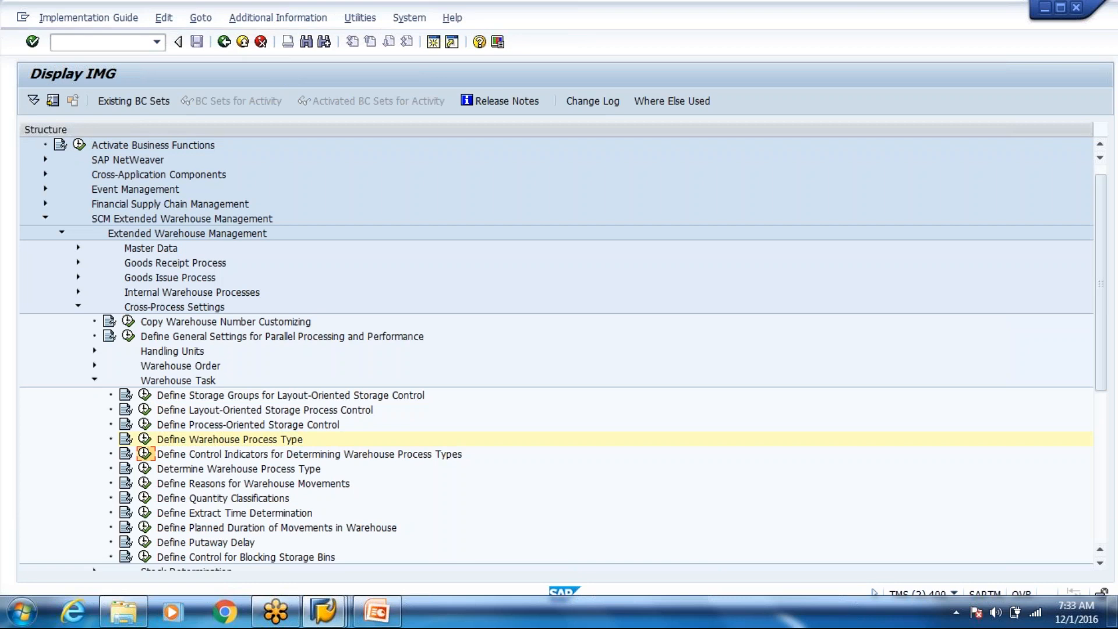
pyautogui.click(145, 453)
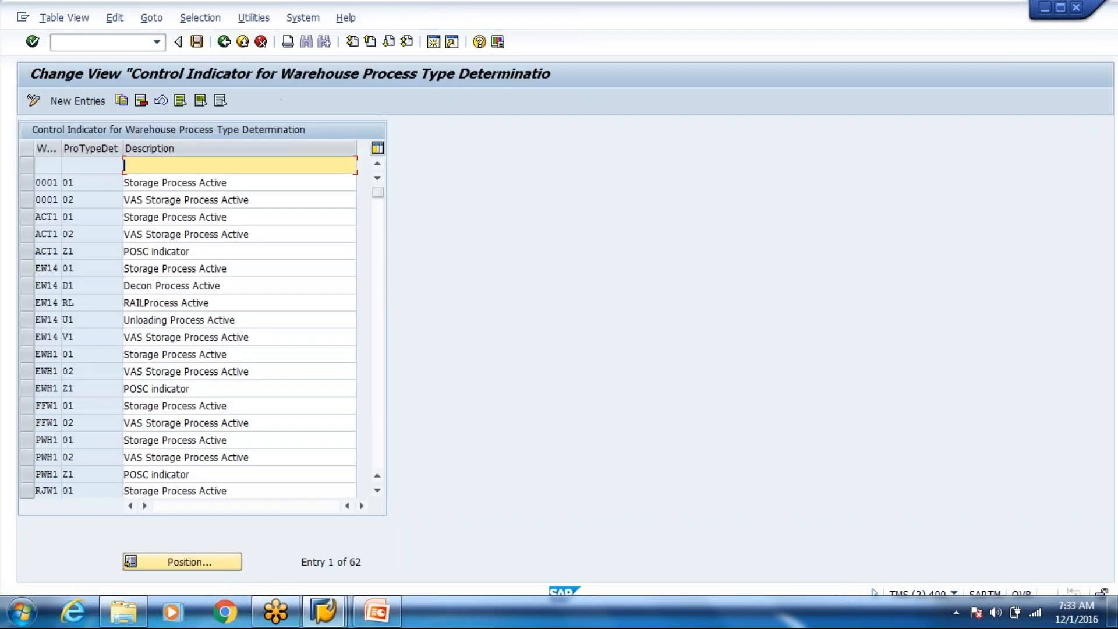
pyautogui.click(225, 46)
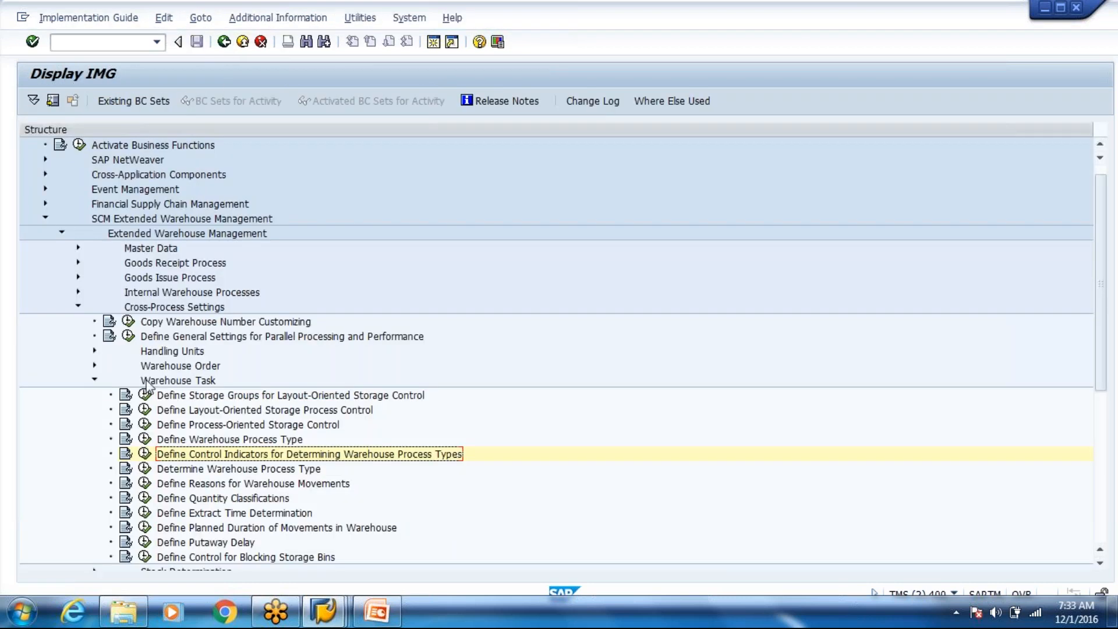
# Step: Open Determine Warehouse Process Type and highlight the WH80 INB entry with determination indicator 01 and process type 1011
pyautogui.click(144, 469)
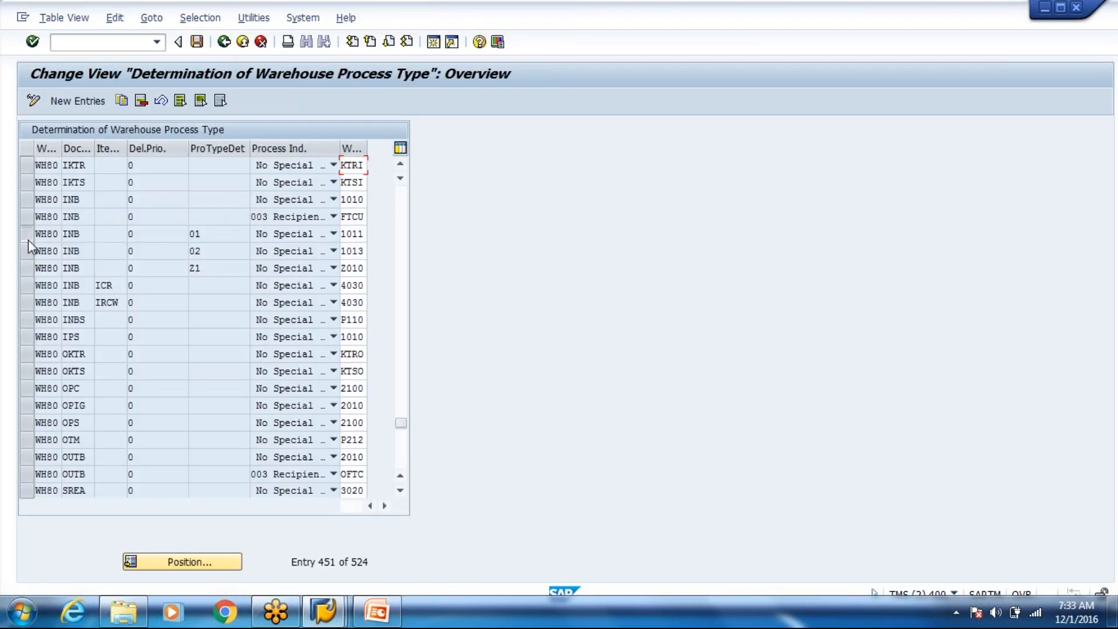
pyautogui.click(28, 236)
pyautogui.click(210, 233)
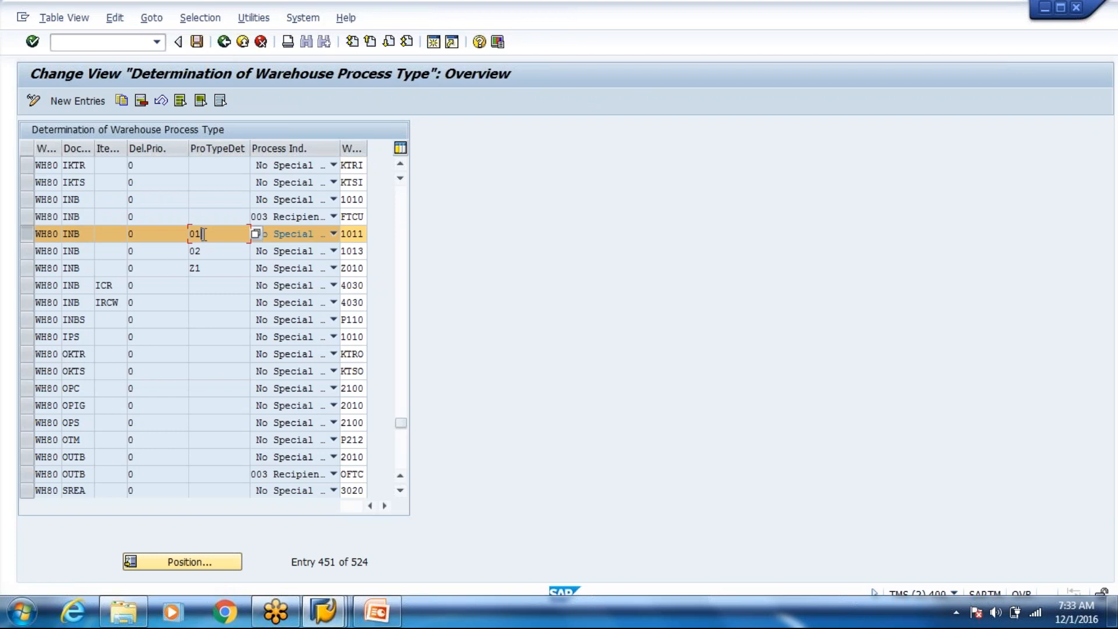
pyautogui.click(350, 233)
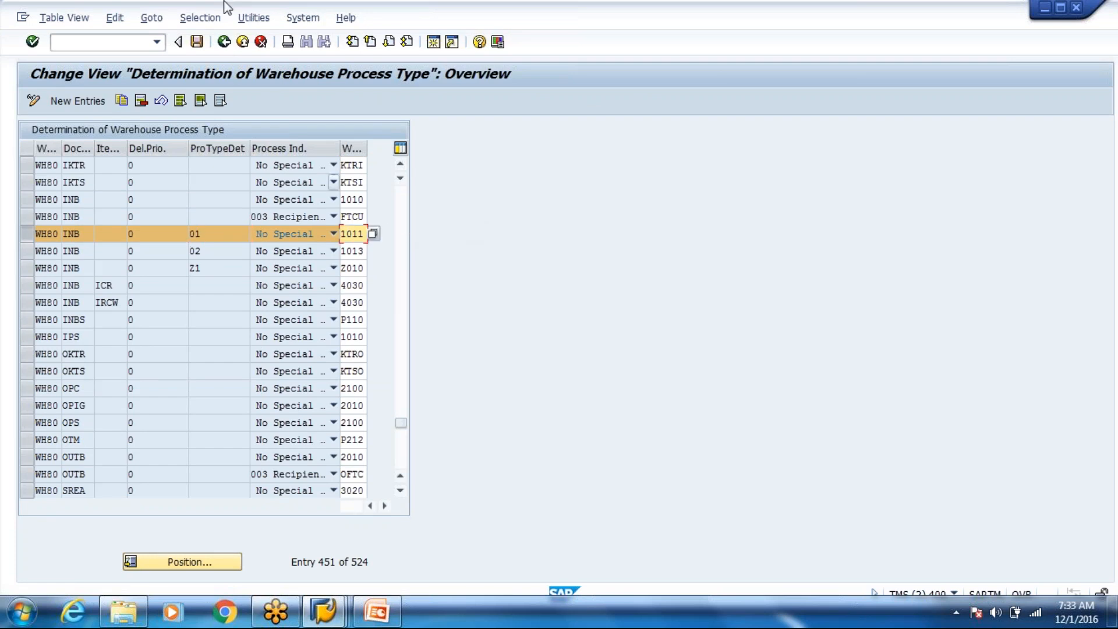
# Step: Start transaction /scwm/mat1 in a new session and open product T-F100 for change in warehouse WH80 with party entitled to dispose VN8000
pyautogui.click(93, 44)
pyautogui.write('/o/scw')
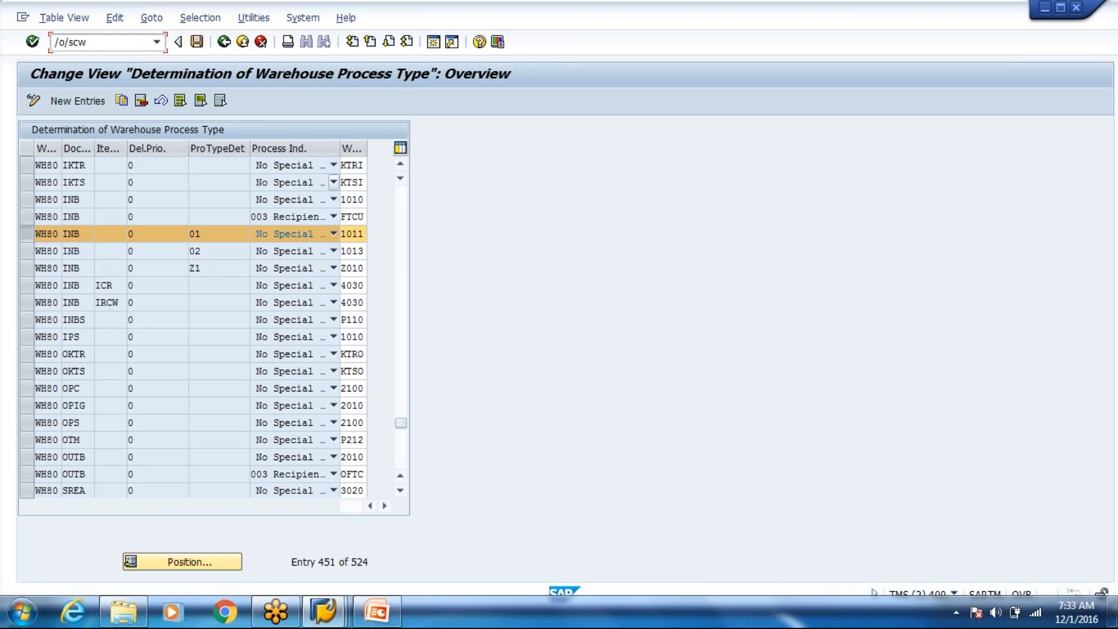
pyautogui.write('m/mat1')
pyautogui.press('Return')
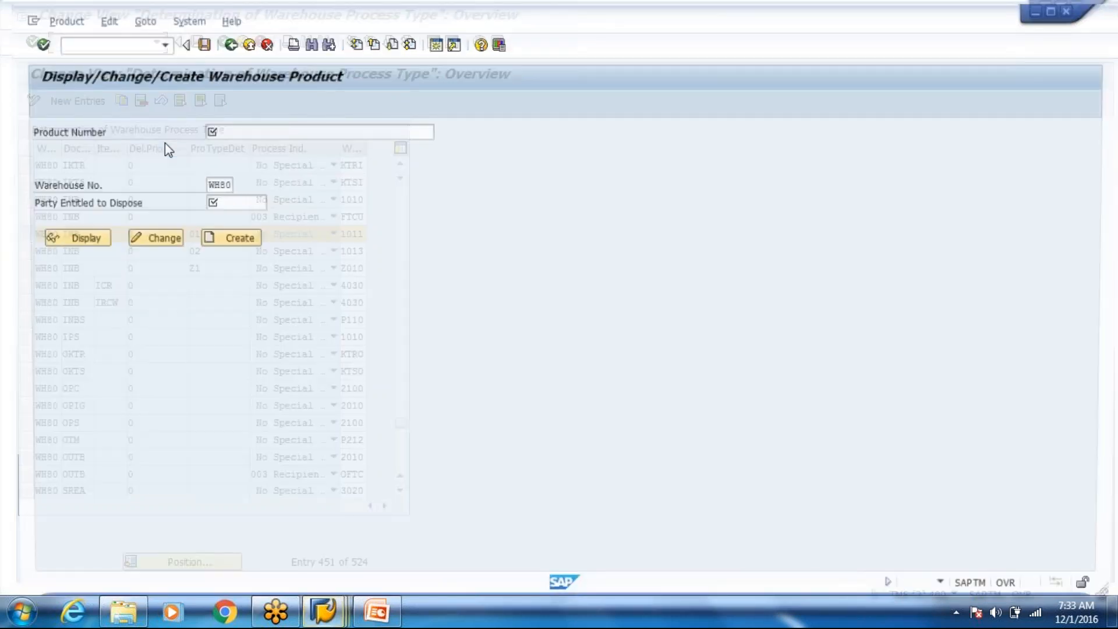
pyautogui.click(219, 202)
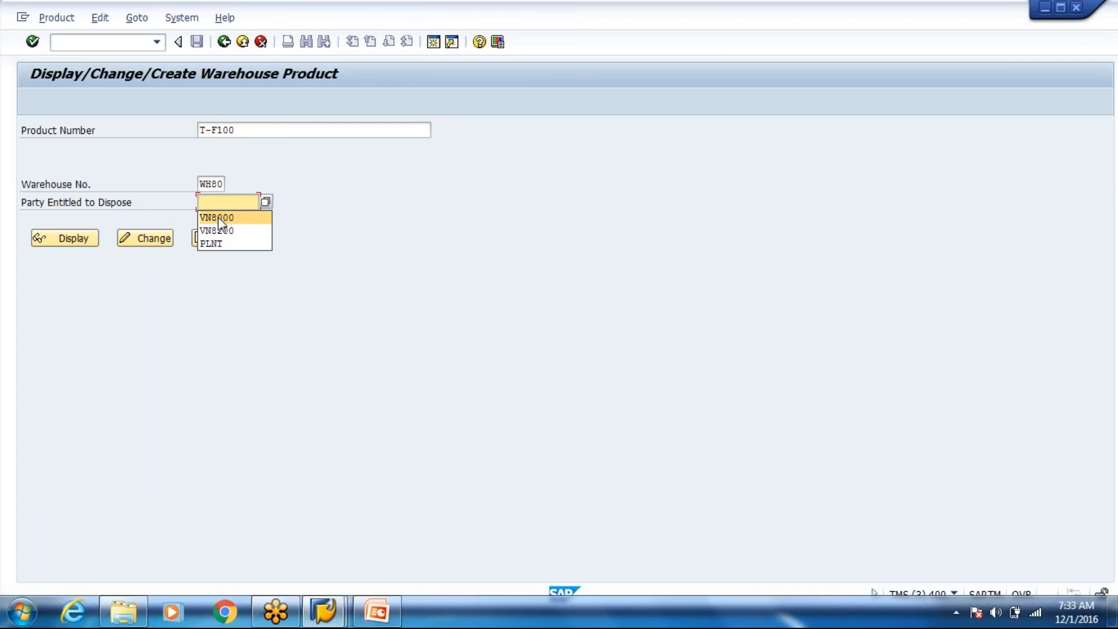
pyautogui.click(217, 218)
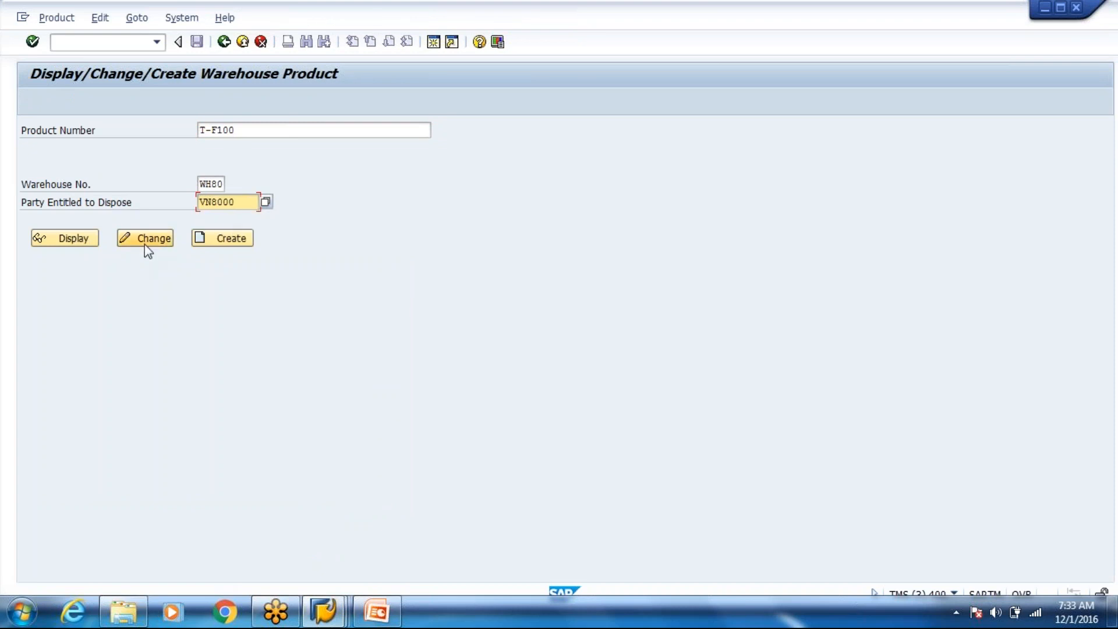
pyautogui.click(146, 245)
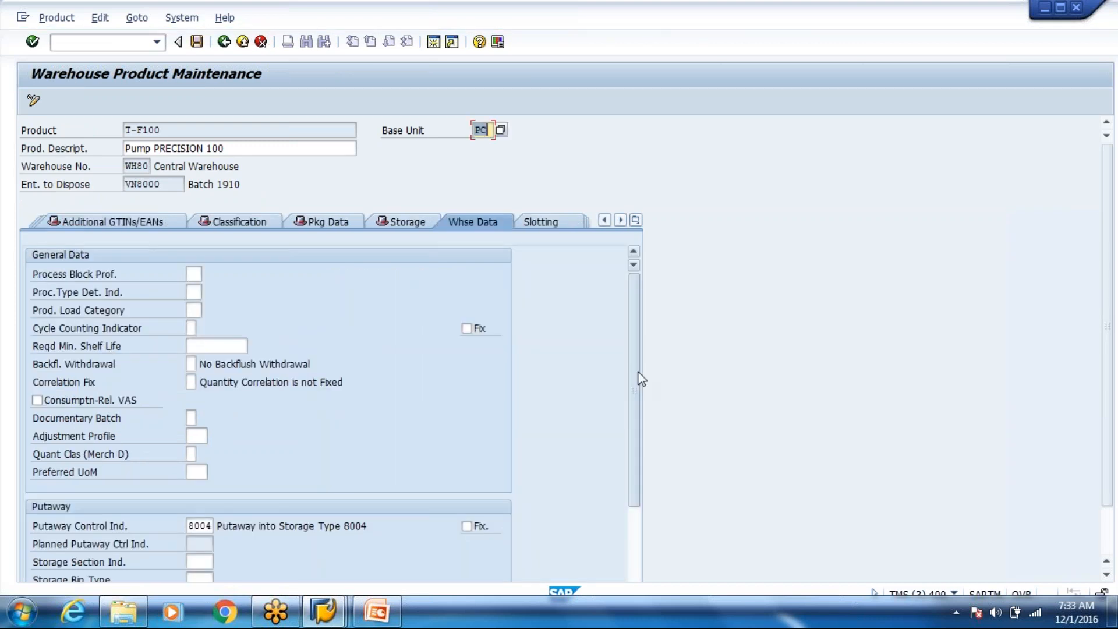
# Step: Set the process type determination indicator of warehouse product T-F100 to 01 in the general warehouse data
pyautogui.click(194, 291)
pyautogui.write('0')
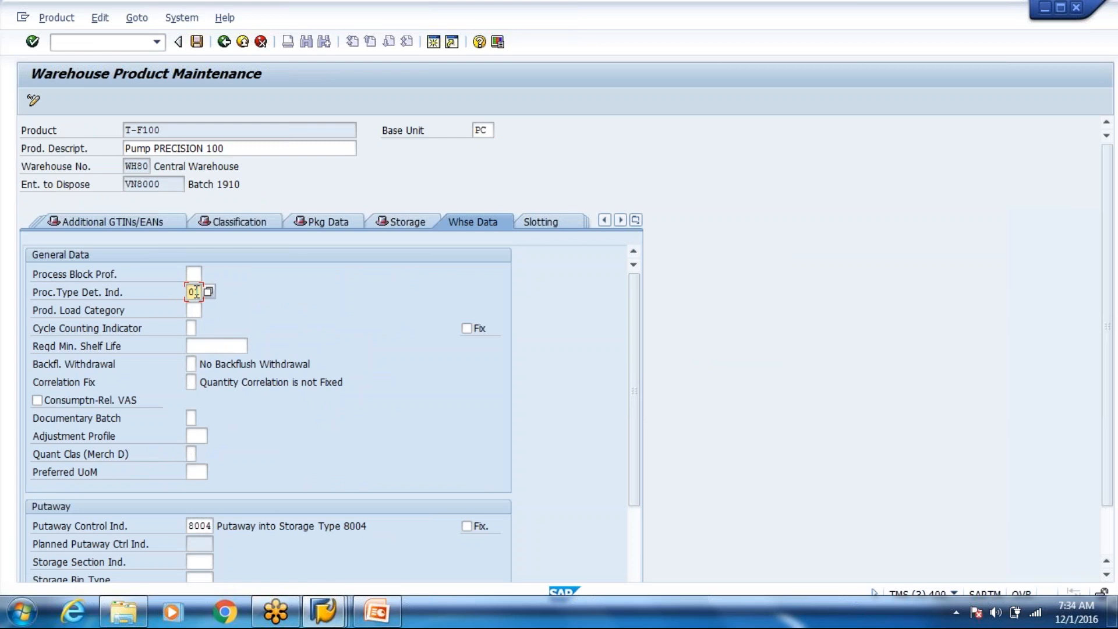
pyautogui.write('1')
pyautogui.press('Return')
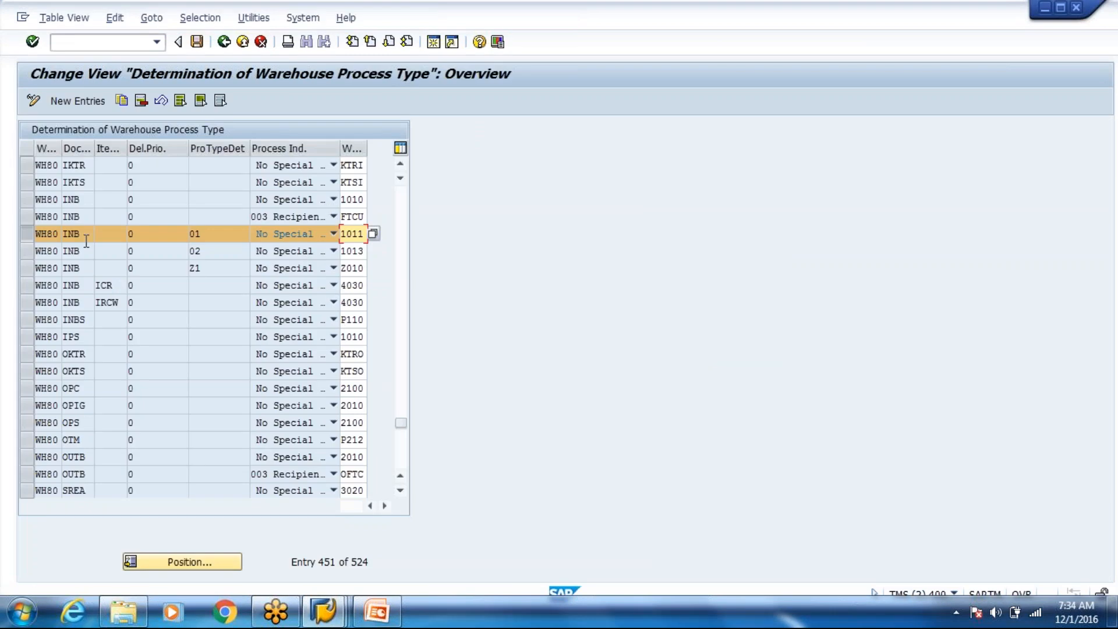
# Step: Return to the process type determination table and compare the WH80 INB entries for process types 1010, 1011 and 1013
pyautogui.click(26, 199)
pyautogui.click(220, 233)
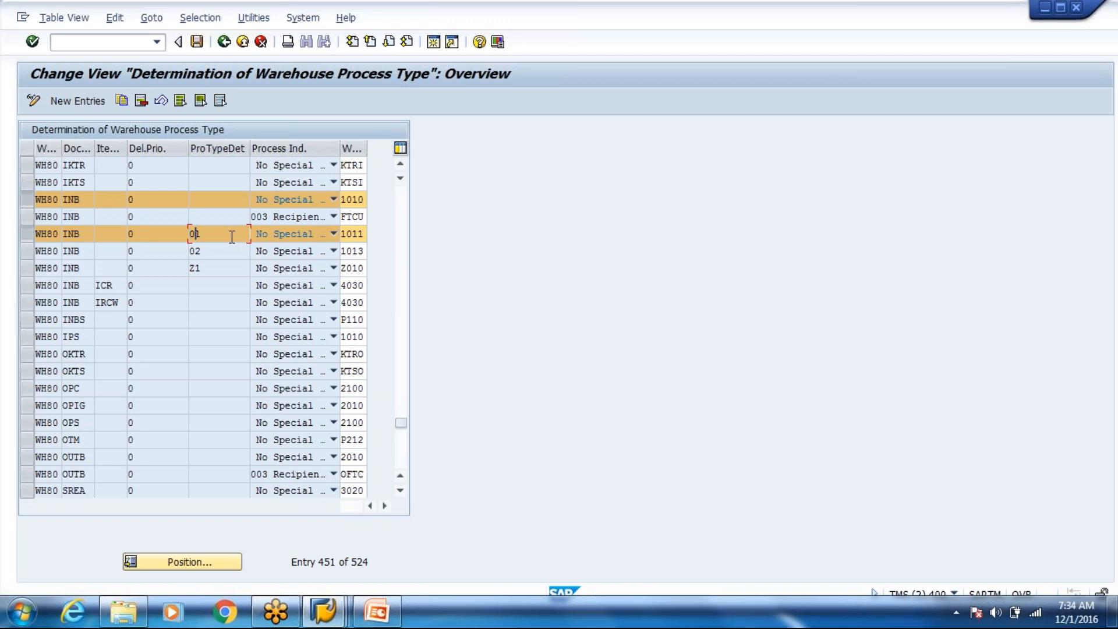
pyautogui.click(29, 242)
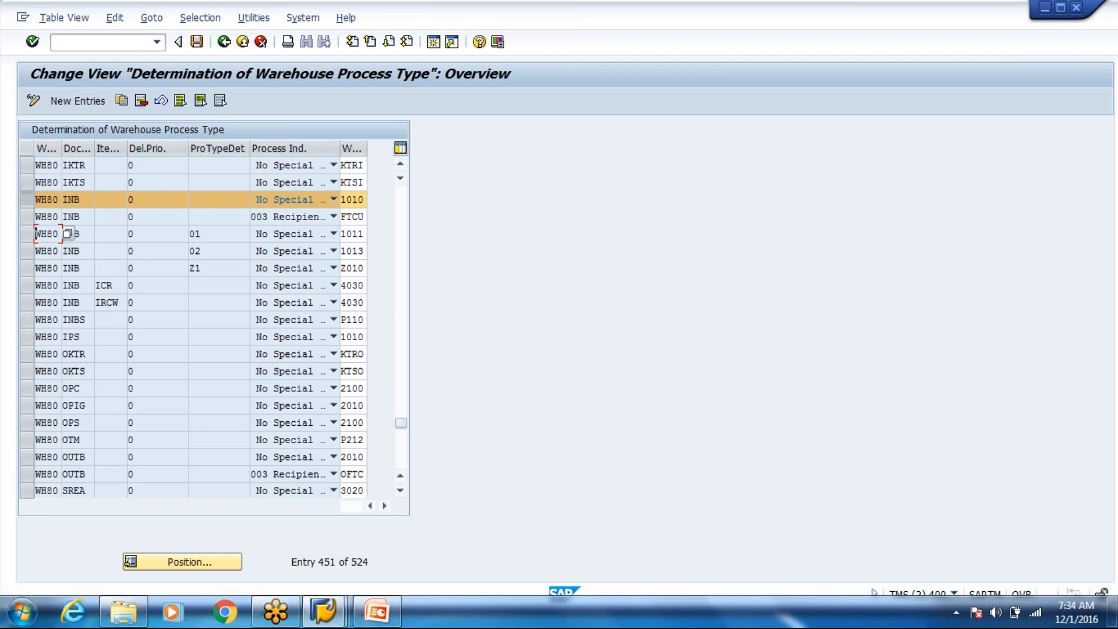
pyautogui.click(28, 234)
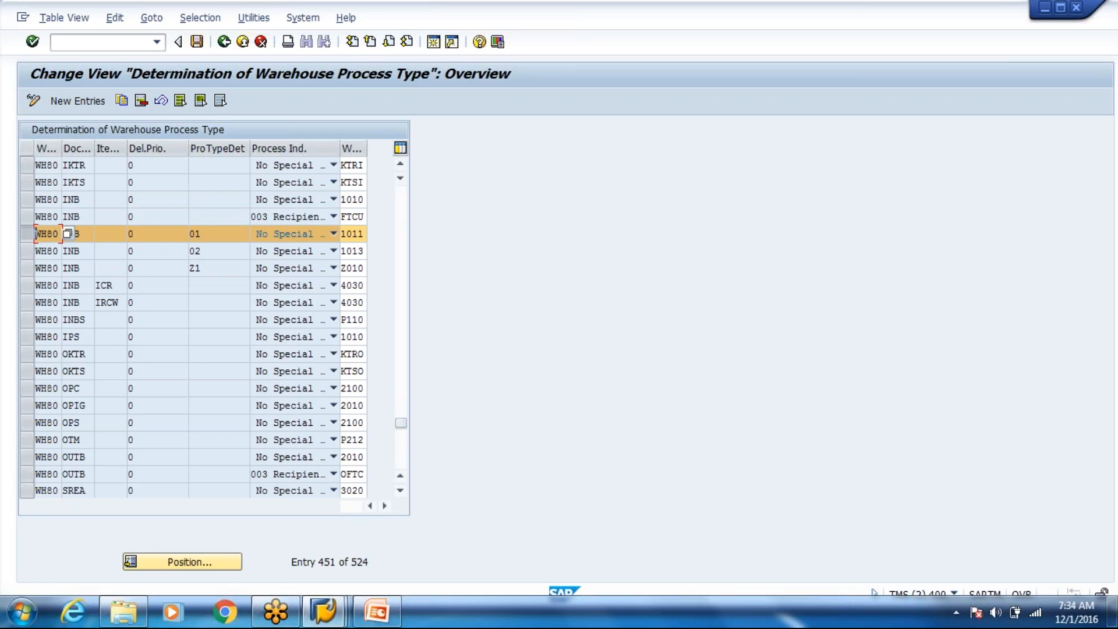
pyautogui.click(28, 233)
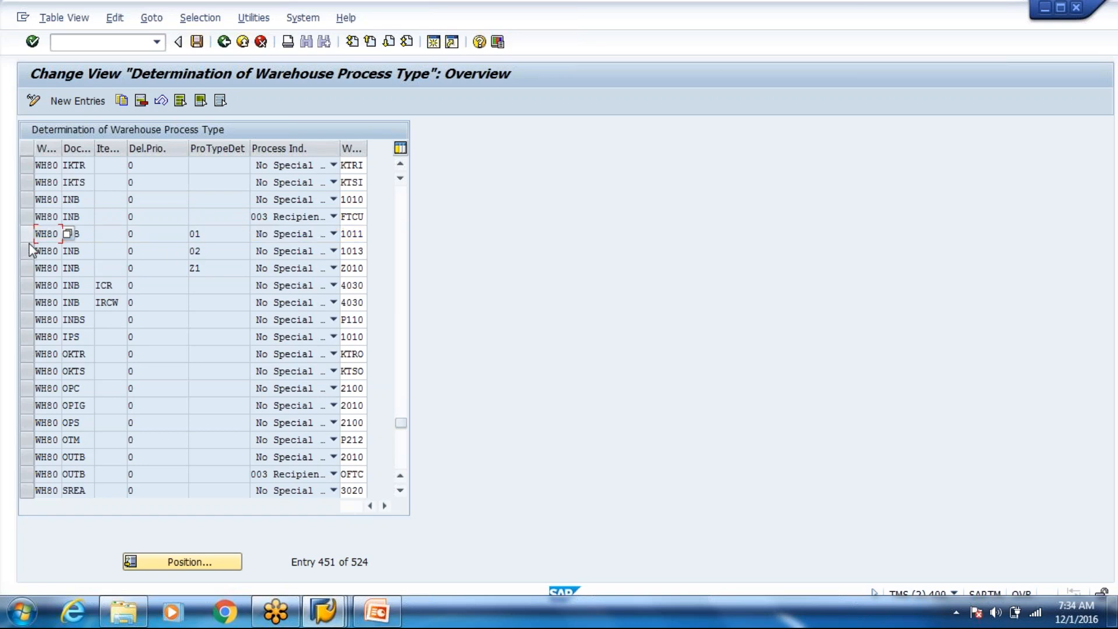
pyautogui.click(30, 249)
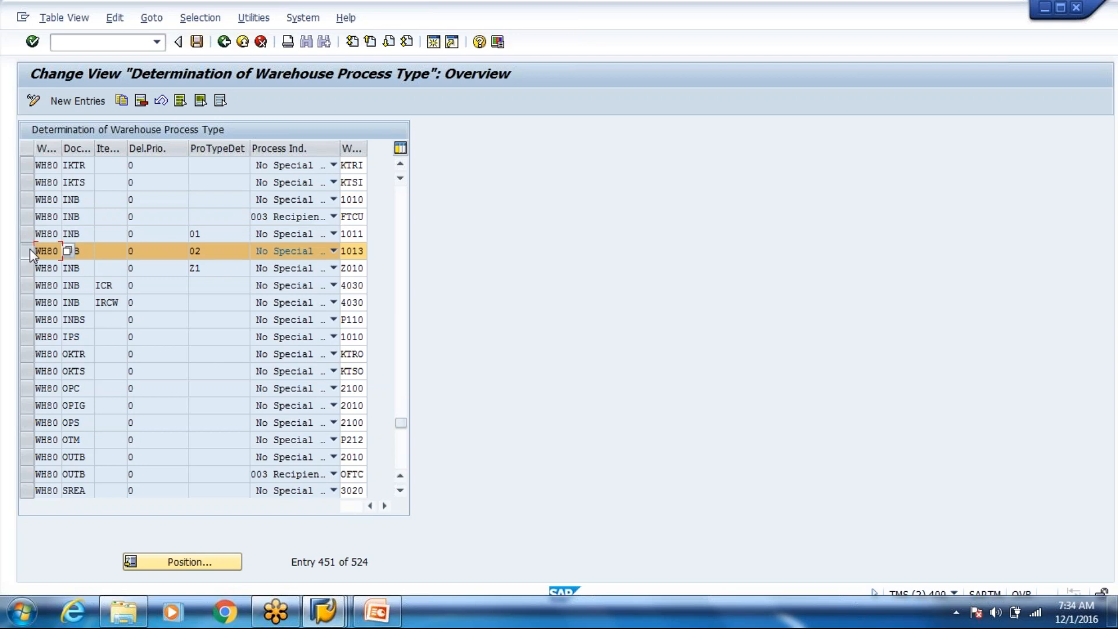